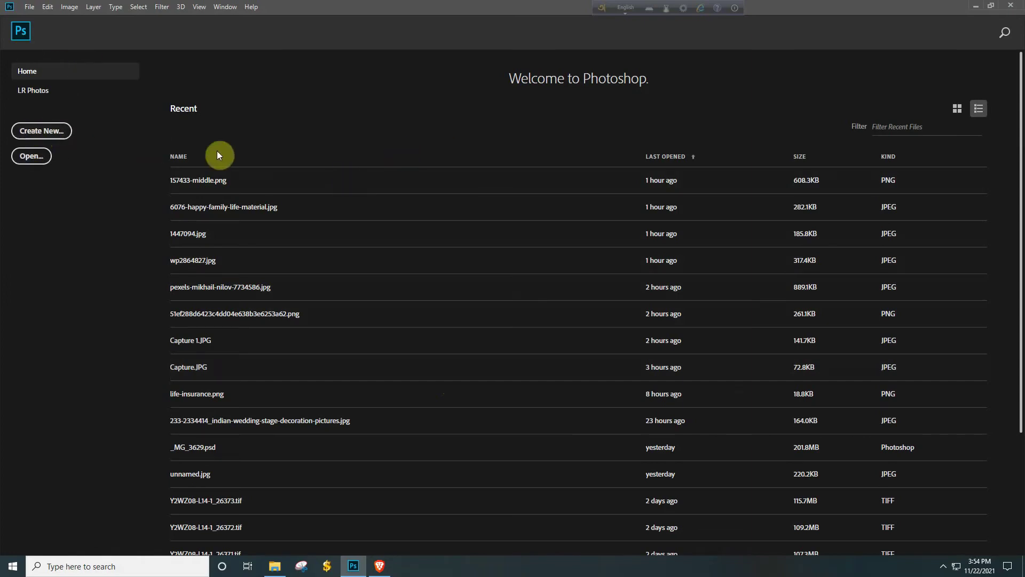
Start a new document and look through the recently used document sizes.
{"action": "key", "text": "ctrl+n"}
{"action": "left_click_drag", "start_coordinate": [621, 124], "coordinate": [626, 151]}
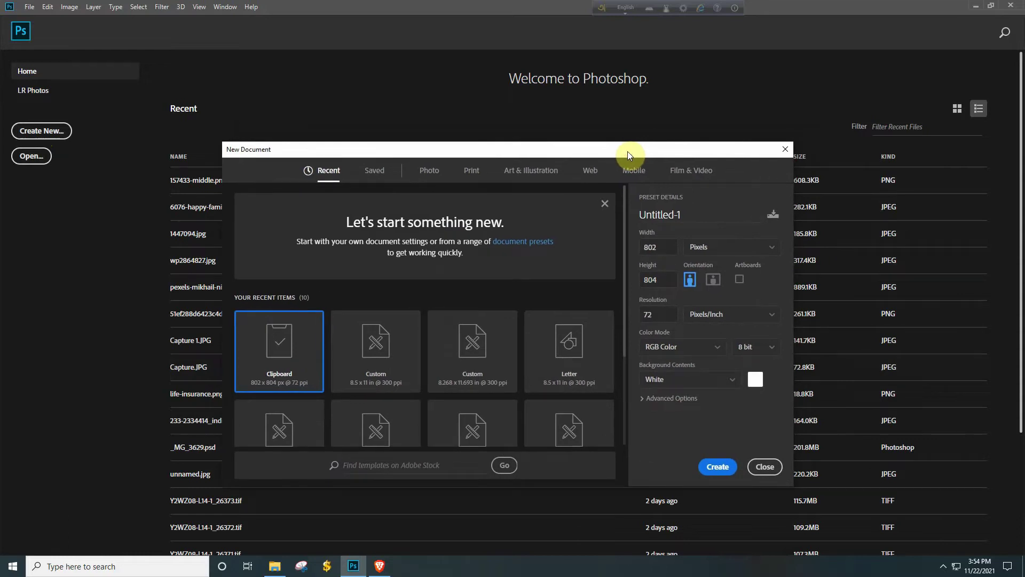
{"action": "mouse_move", "coordinate": [604, 151]}
{"action": "left_mouse_down"}
{"action": "mouse_move", "coordinate": [637, 135]}
{"action": "mouse_move", "coordinate": [549, 161]}
{"action": "mouse_move", "coordinate": [598, 175]}
{"action": "mouse_move", "coordinate": [594, 162]}
{"action": "left_mouse_up"}
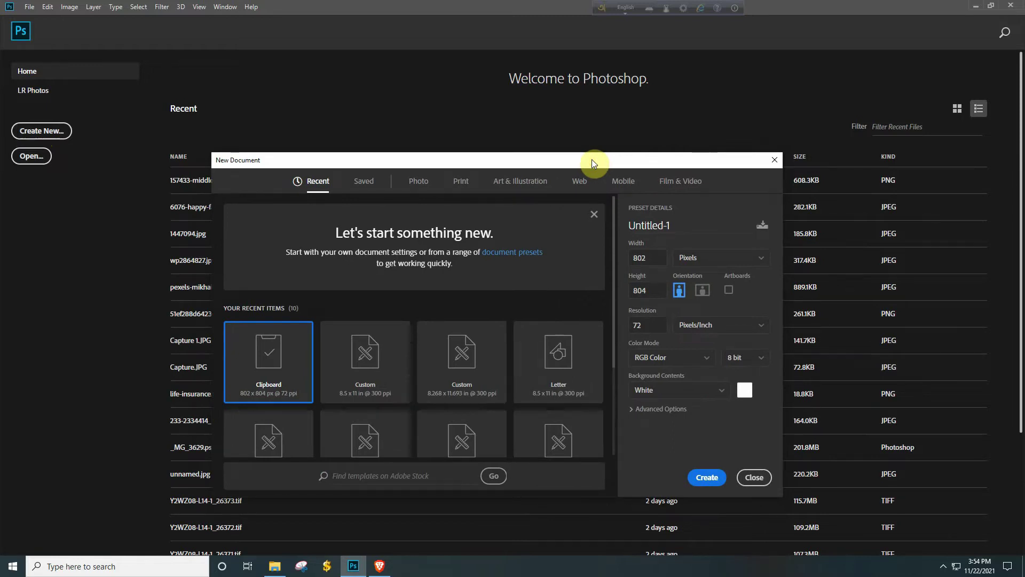
{"action": "left_click_drag", "start_coordinate": [583, 159], "coordinate": [584, 136]}
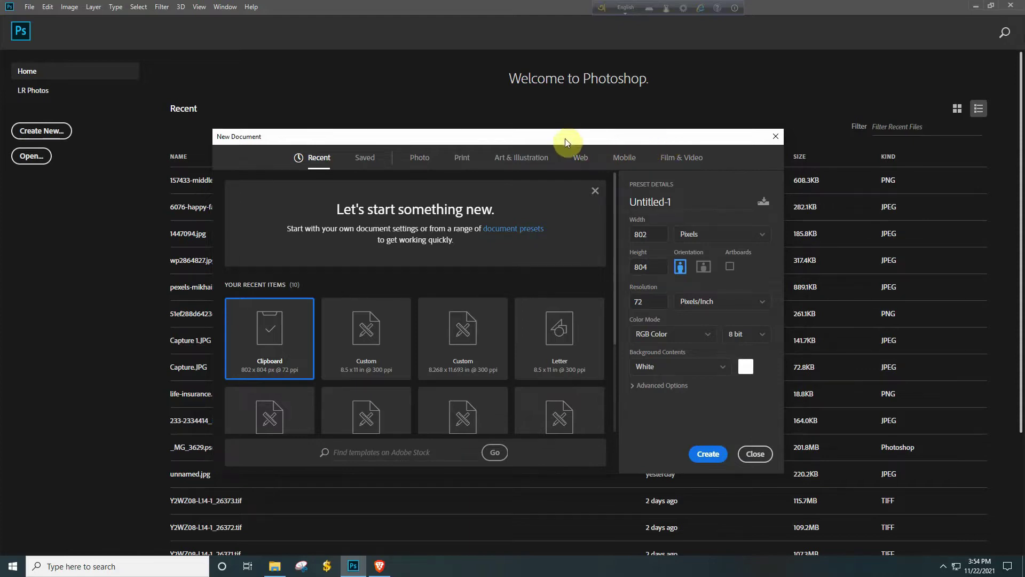
{"action": "left_click_drag", "start_coordinate": [527, 139], "coordinate": [502, 109]}
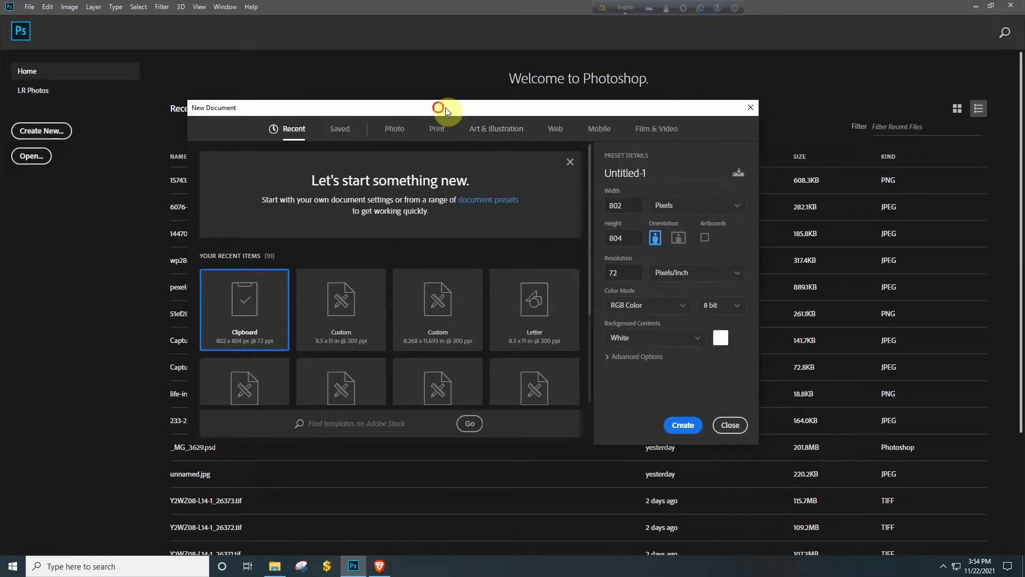
{"action": "left_click_drag", "start_coordinate": [437, 108], "coordinate": [452, 126]}
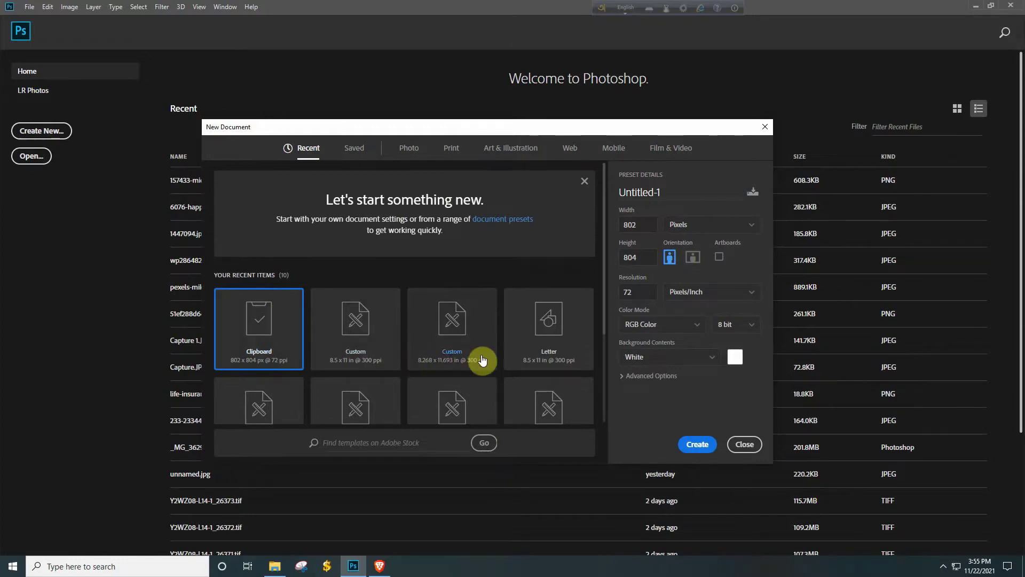
{"action": "scroll", "coordinate": [482, 361], "scroll_direction": "down", "scroll_amount": 1}
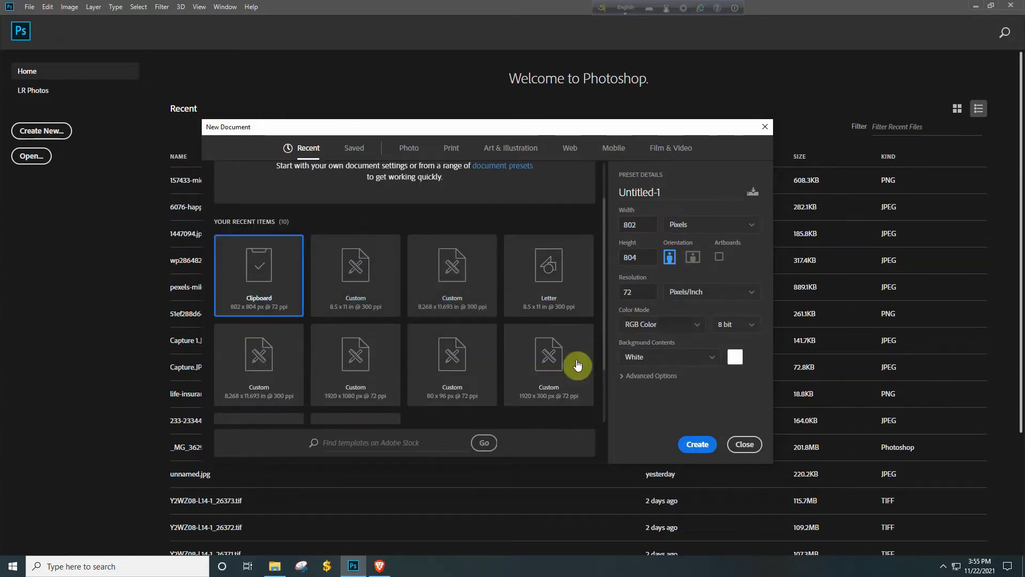
{"action": "scroll", "coordinate": [515, 342], "scroll_direction": "up", "scroll_amount": 1}
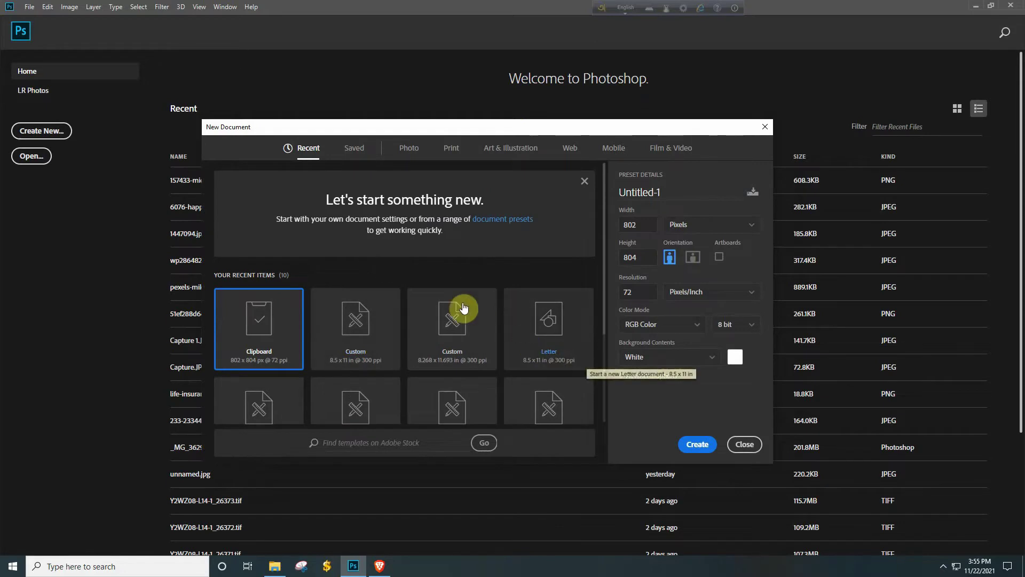
{"action": "scroll", "coordinate": [448, 320], "scroll_direction": "down", "scroll_amount": 1}
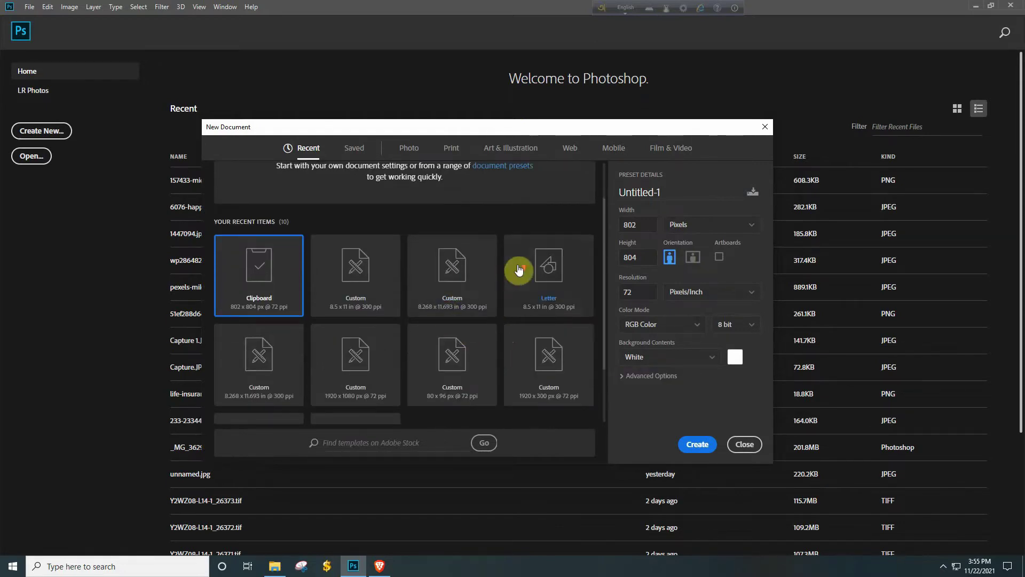
Create a document from the Letter print preset, 8.5 x 11 in at 300 ppi, in CMYK Color mode.
{"action": "left_click", "coordinate": [451, 149]}
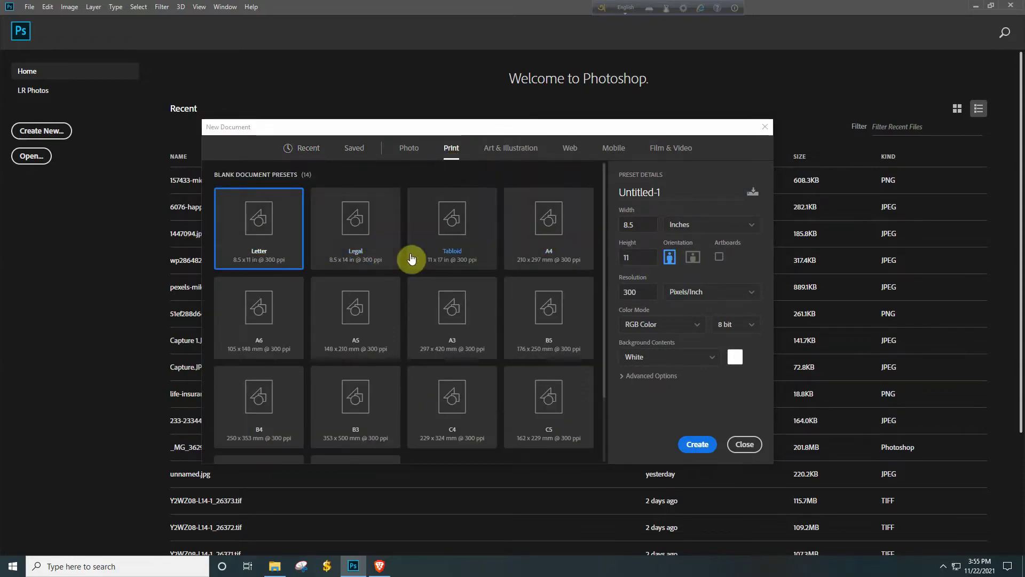
{"action": "left_click", "coordinate": [261, 222]}
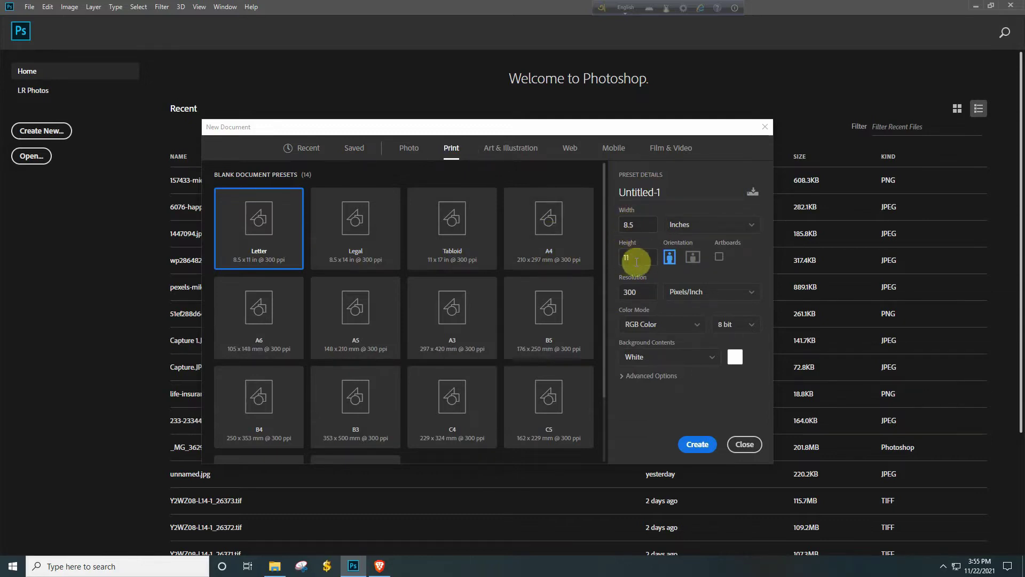
{"action": "left_click", "coordinate": [694, 326]}
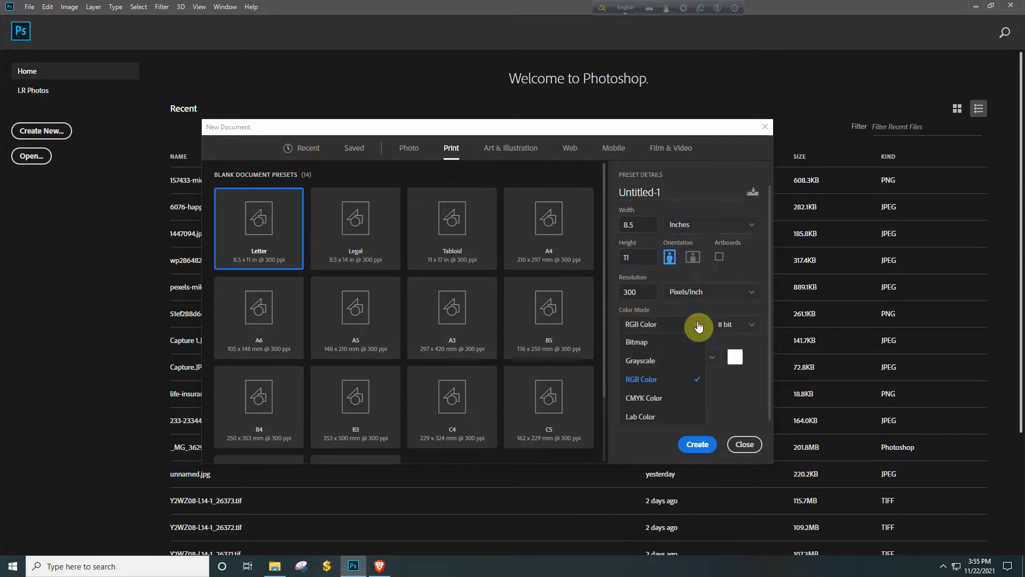
{"action": "left_click", "coordinate": [648, 398]}
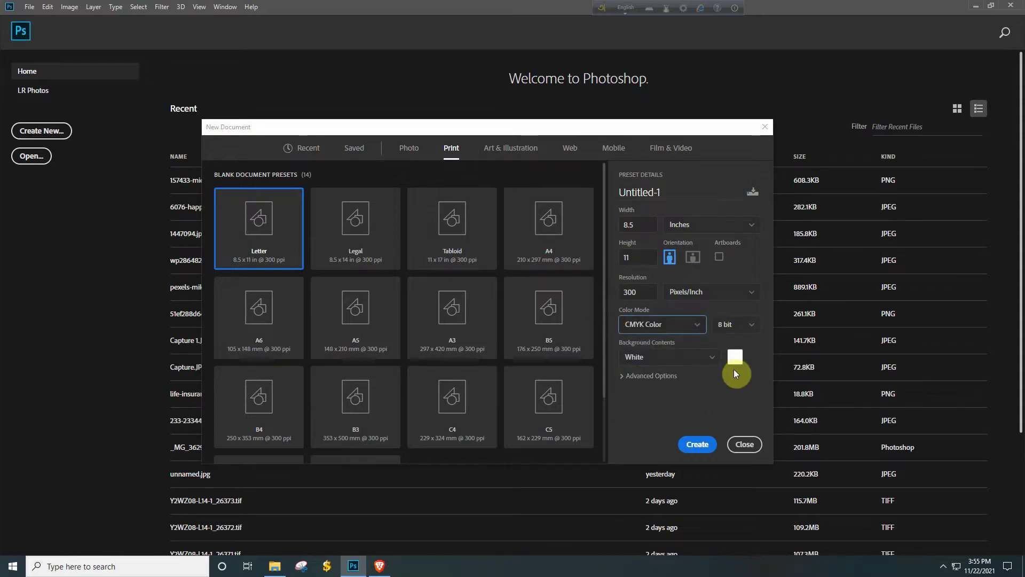
{"action": "left_click", "coordinate": [696, 447]}
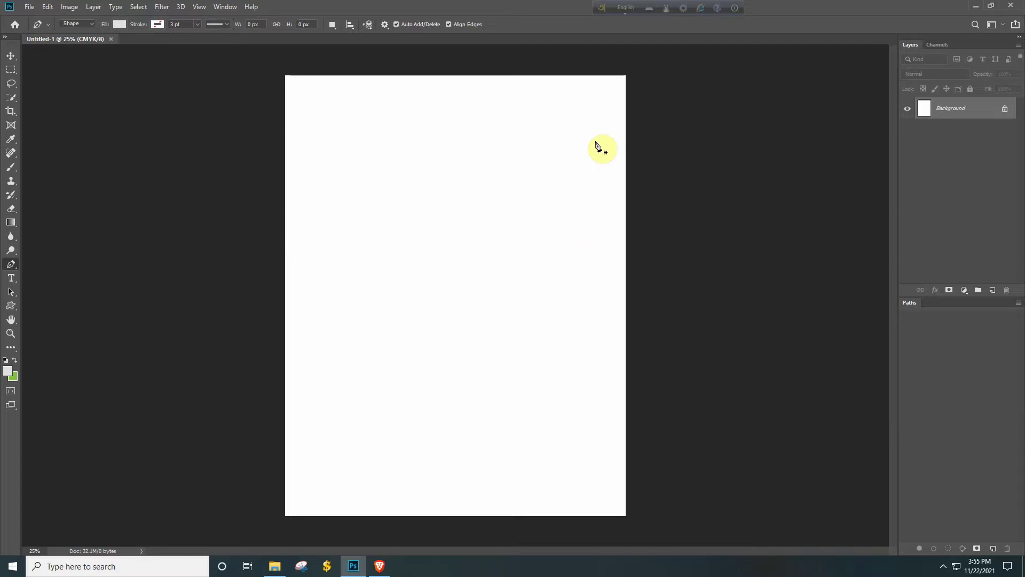
Switch the workspace to full screen mode with the menu bar shown.
{"action": "left_click_drag", "start_coordinate": [452, 165], "coordinate": [410, 256]}
{"action": "key", "text": "f"}
{"action": "left_click_drag", "start_coordinate": [440, 201], "coordinate": [413, 209]}
{"action": "left_click_drag", "start_coordinate": [423, 200], "coordinate": [456, 173]}
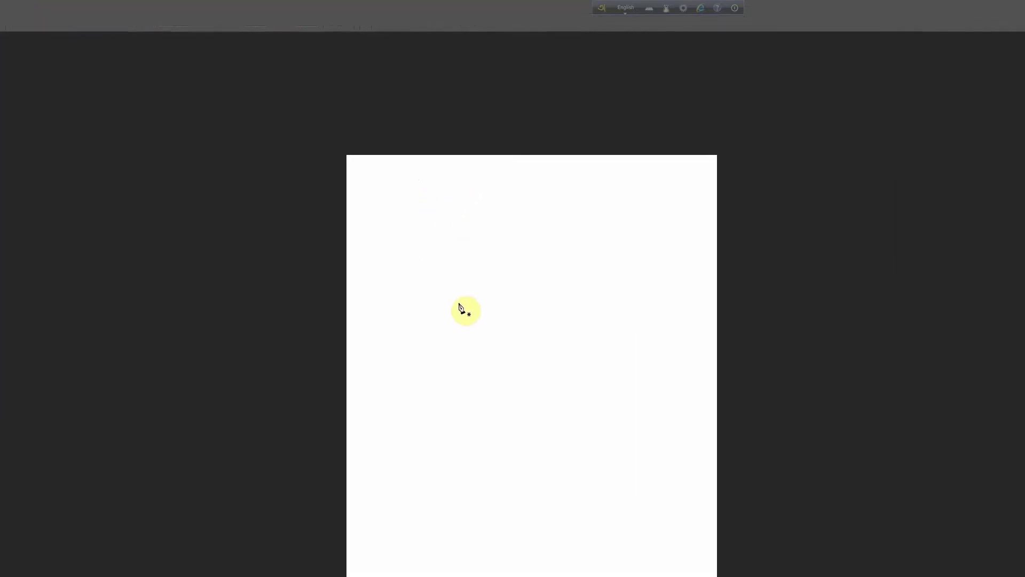
{"action": "key", "text": "f"}
{"action": "key", "text": "f"}
{"action": "left_click_drag", "start_coordinate": [420, 300], "coordinate": [408, 307]}
{"action": "key", "text": "f"}
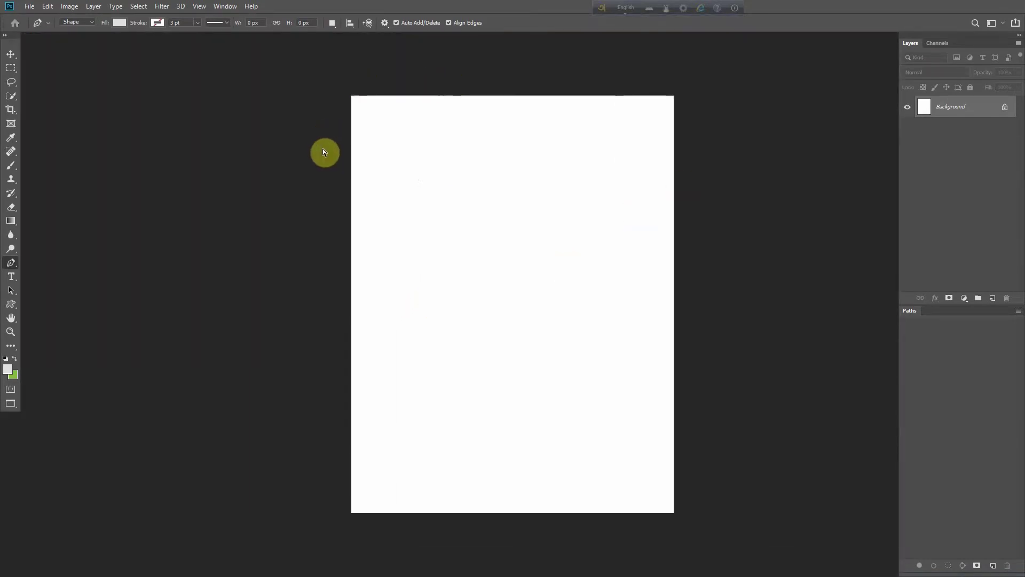
Show the rulers and place guides along all four edges of the page.
{"action": "key", "text": "ctrl+r"}
{"action": "left_click_drag", "start_coordinate": [510, 37], "coordinate": [625, 98]}
{"action": "left_click_drag", "start_coordinate": [480, 36], "coordinate": [355, 192]}
{"action": "key", "text": "alt"}
{"action": "left_click_drag", "start_coordinate": [705, 34], "coordinate": [681, 286]}
{"action": "key", "text": "alt"}
{"action": "left_click_drag", "start_coordinate": [592, 35], "coordinate": [714, 517]}
{"action": "scroll", "coordinate": [526, 190], "scroll_direction": "down", "scroll_amount": 3}
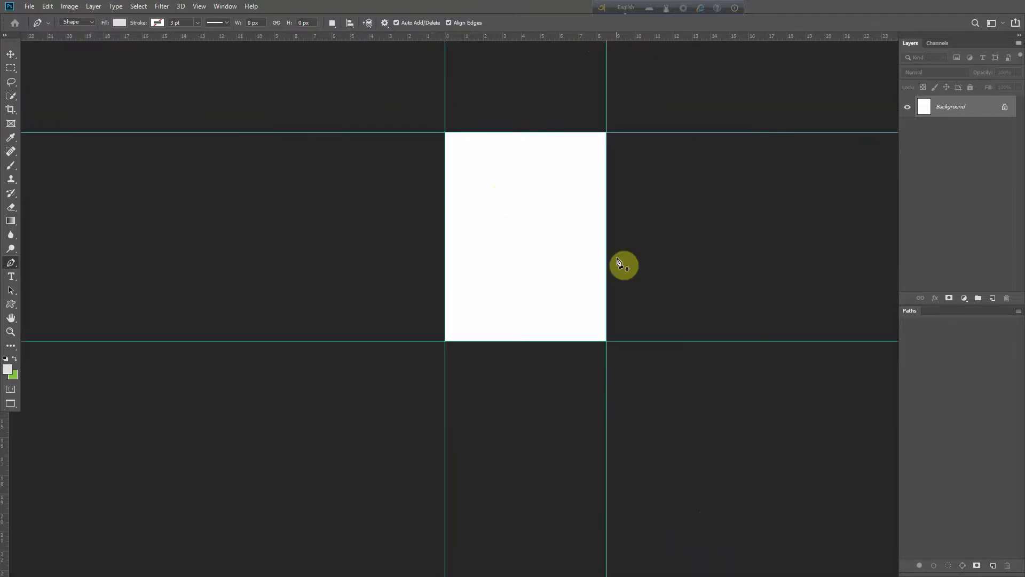
{"action": "scroll", "coordinate": [597, 189], "scroll_direction": "up", "scroll_amount": 2}
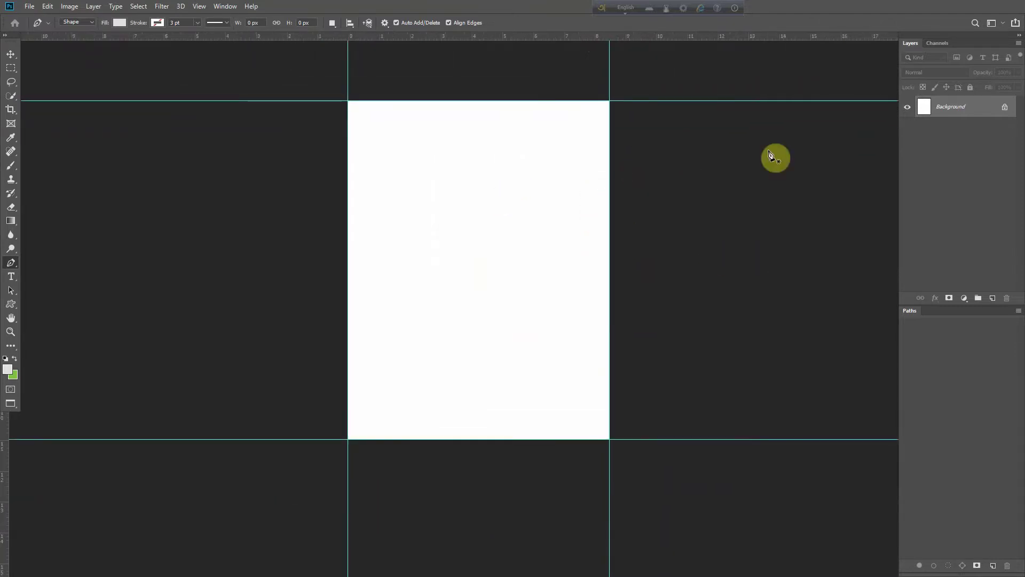
Reduce the canvas size relatively by 0.5 inches in both width and height, accepting the clipping.
{"action": "left_click", "coordinate": [69, 6]}
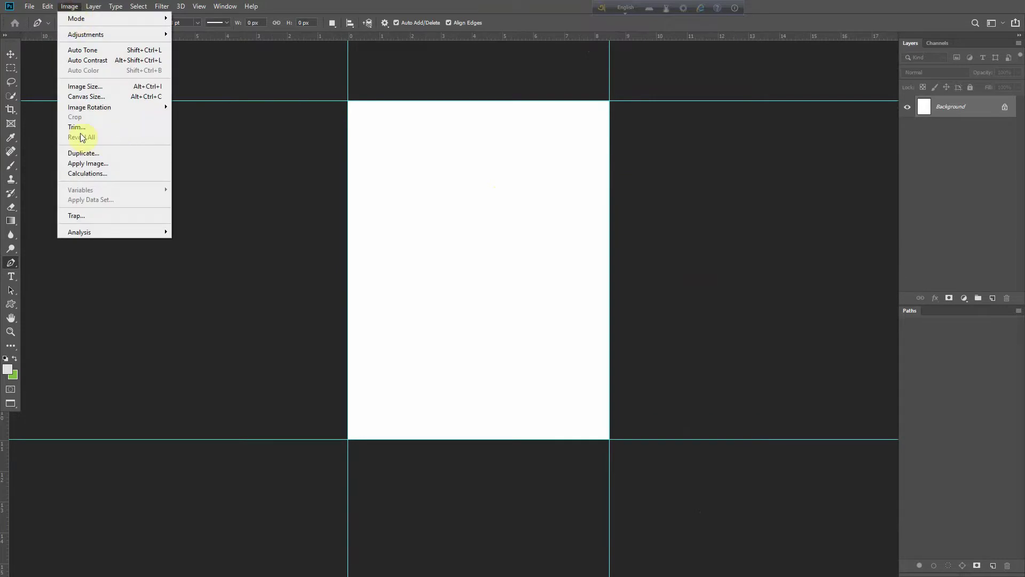
{"action": "left_click", "coordinate": [107, 99]}
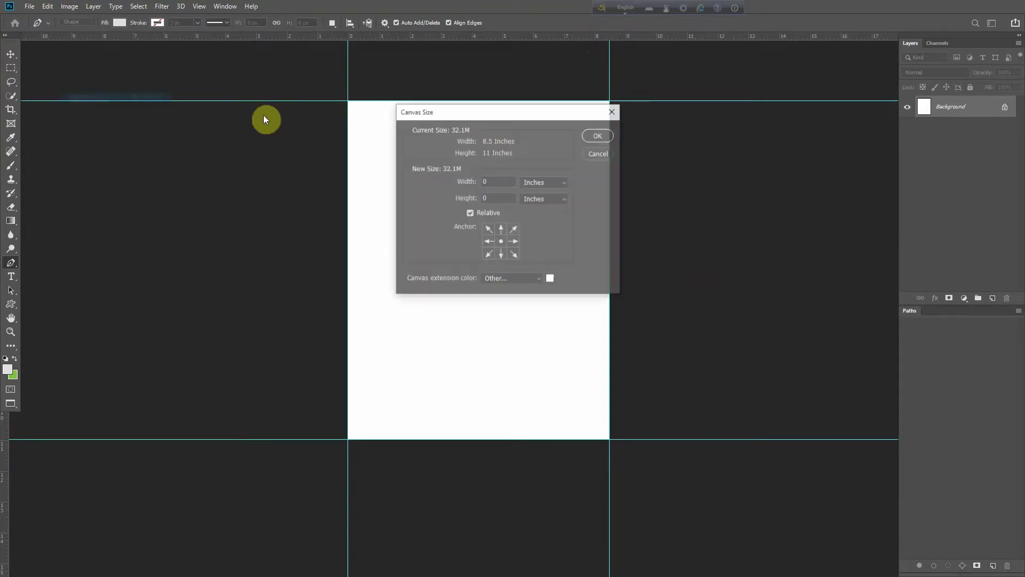
{"action": "double_click", "coordinate": [496, 182]}
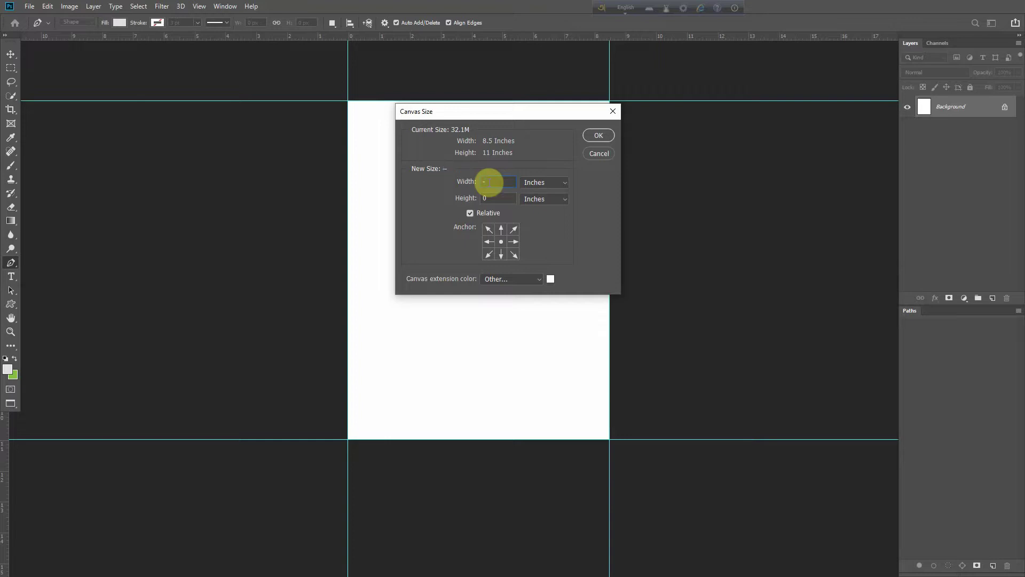
{"action": "type", "text": ".5"}
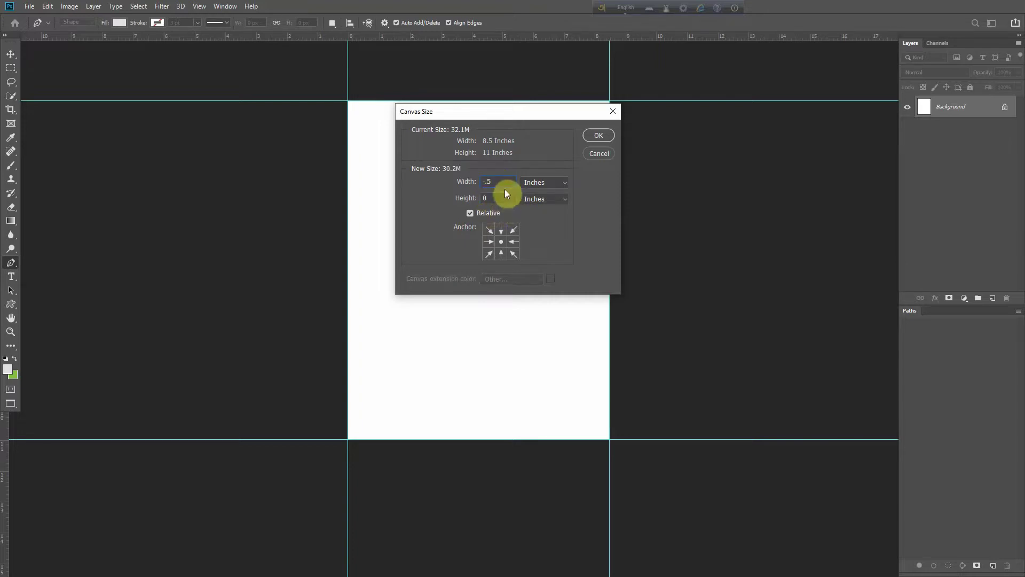
{"action": "key", "text": "BackSpace"}
{"action": "type", "text": "0.5"}
{"action": "left_click", "coordinate": [500, 199]}
{"action": "type", "text": "-"}
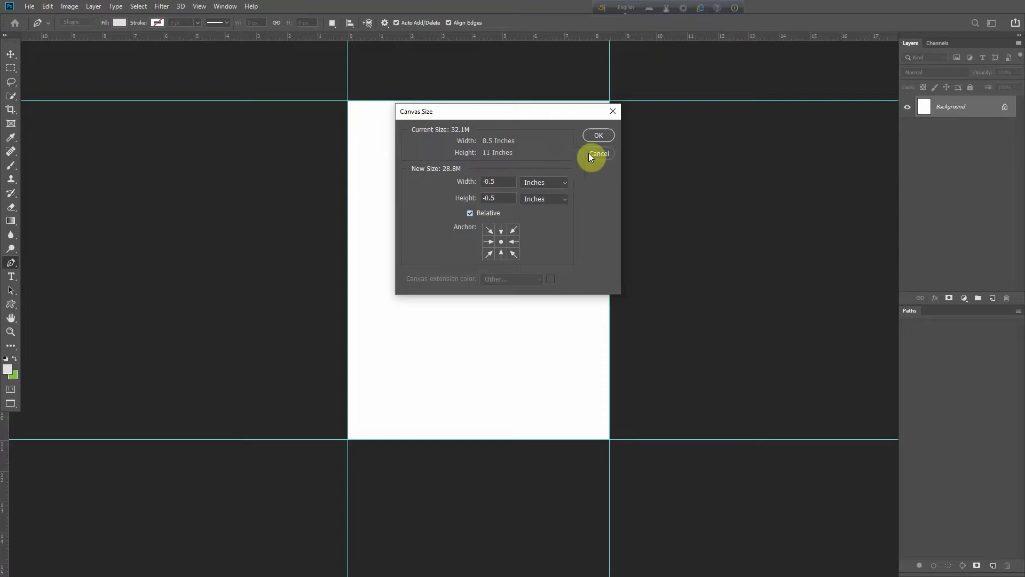
{"action": "left_click", "coordinate": [598, 136]}
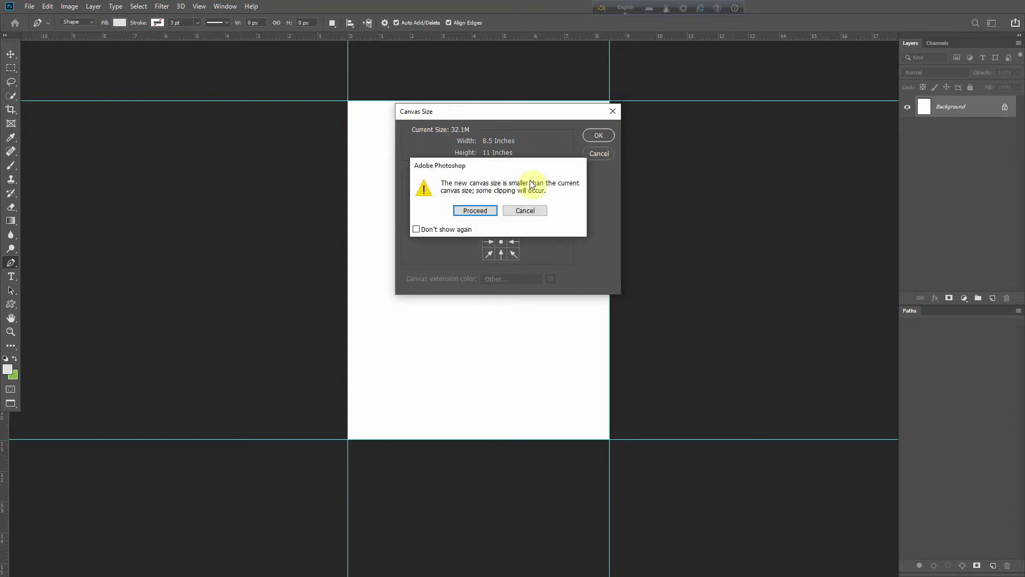
{"action": "left_click", "coordinate": [473, 211]}
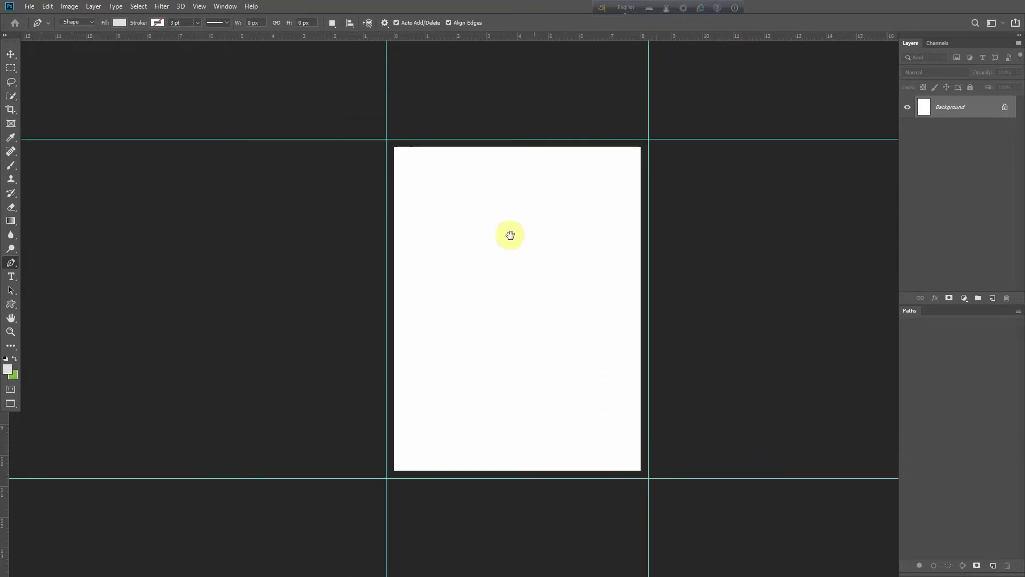
Place a second set of guides along all four edges of the reduced canvas.
{"action": "left_click", "coordinate": [499, 237], "text": "alt"}
{"action": "left_click", "coordinate": [432, 206], "text": "alt"}
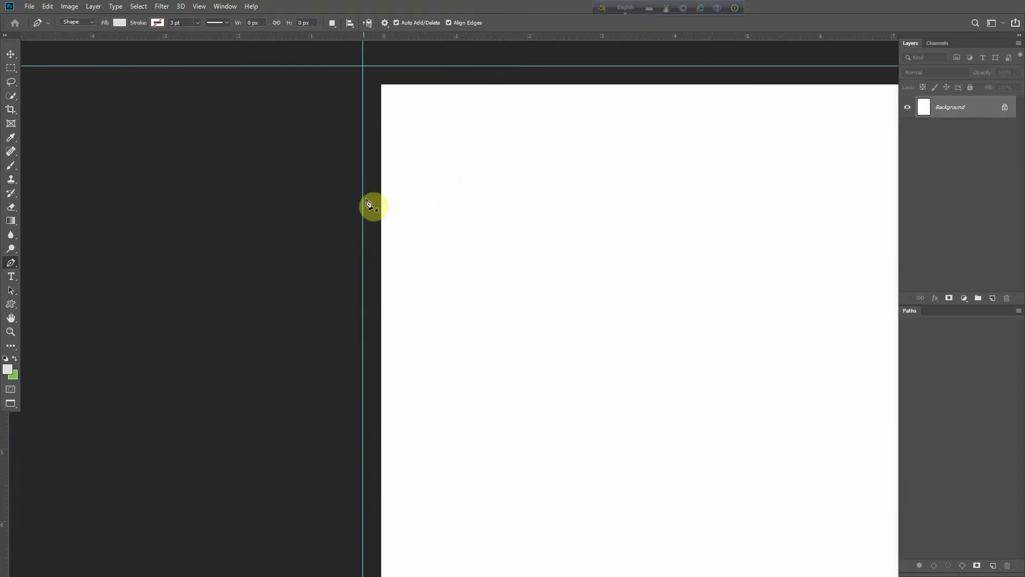
{"action": "left_click", "coordinate": [389, 213], "text": "alt"}
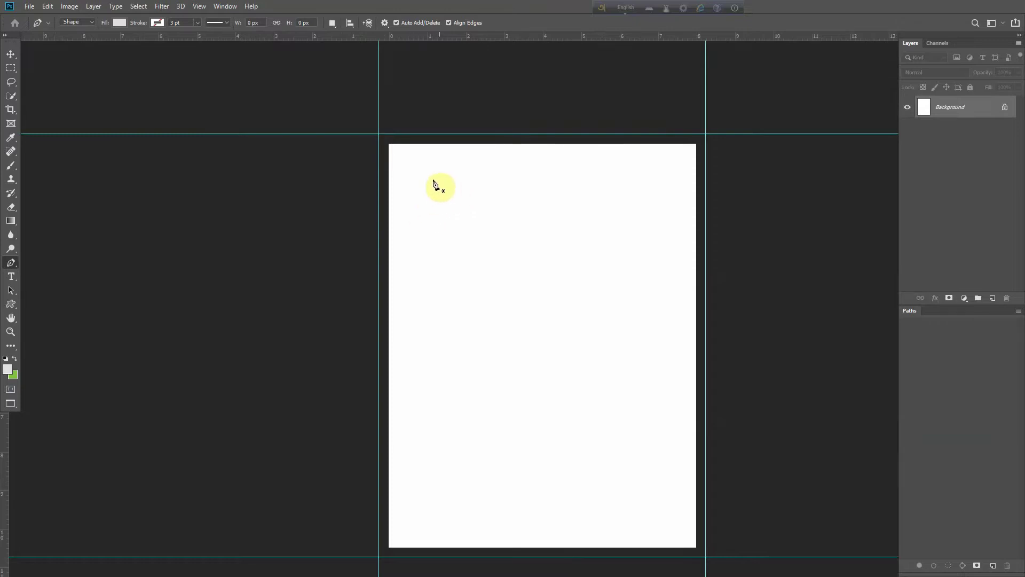
{"action": "left_click", "coordinate": [443, 220], "text": "alt"}
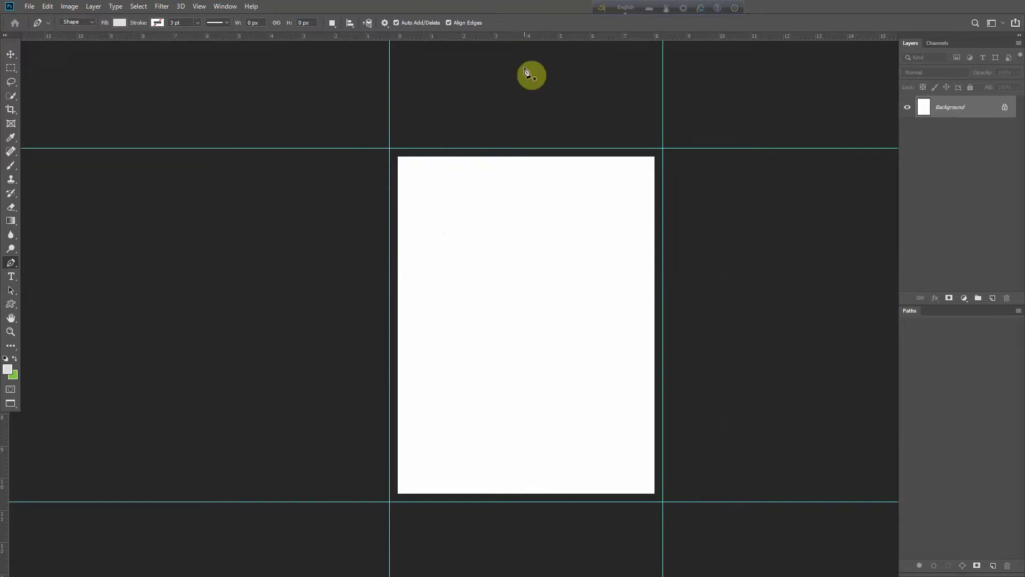
{"action": "left_click_drag", "start_coordinate": [530, 37], "coordinate": [599, 156]}
{"action": "mouse_move", "coordinate": [545, 39]}
{"action": "left_mouse_down"}
{"action": "mouse_move", "coordinate": [451, 263]}
{"action": "mouse_move", "coordinate": [397, 308]}
{"action": "left_mouse_up"}
{"action": "left_click_drag", "start_coordinate": [628, 39], "coordinate": [656, 348]}
{"action": "left_click_drag", "start_coordinate": [594, 37], "coordinate": [668, 494]}
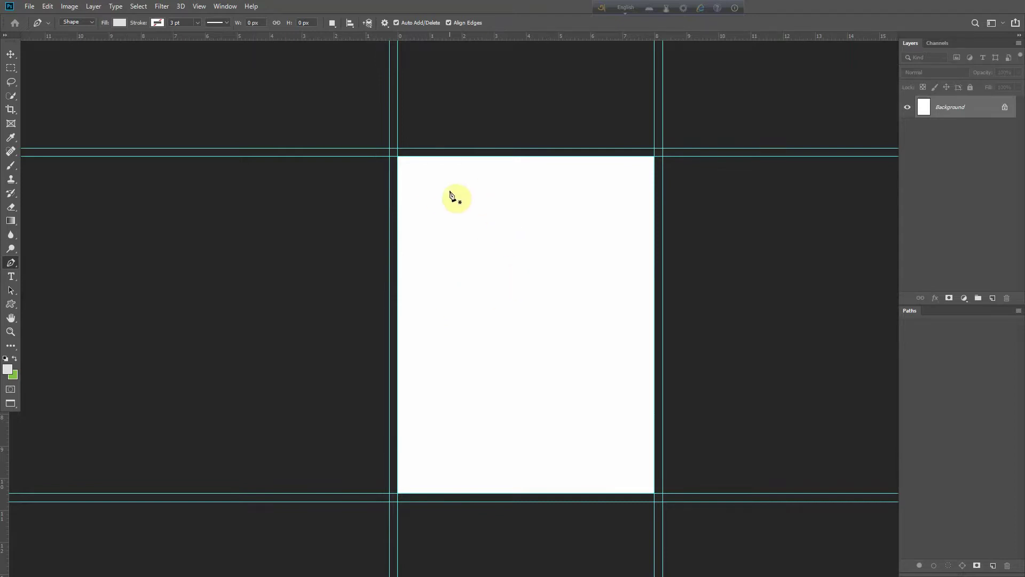
Enlarge the canvas size relatively by 1 inch in both width and height.
{"action": "left_click", "coordinate": [74, 6]}
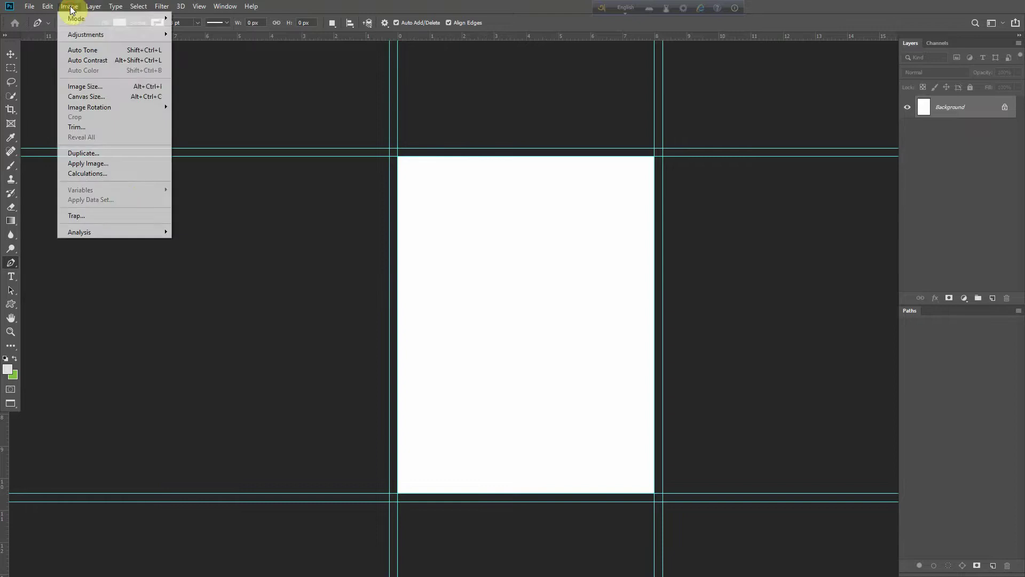
{"action": "left_click", "coordinate": [98, 101]}
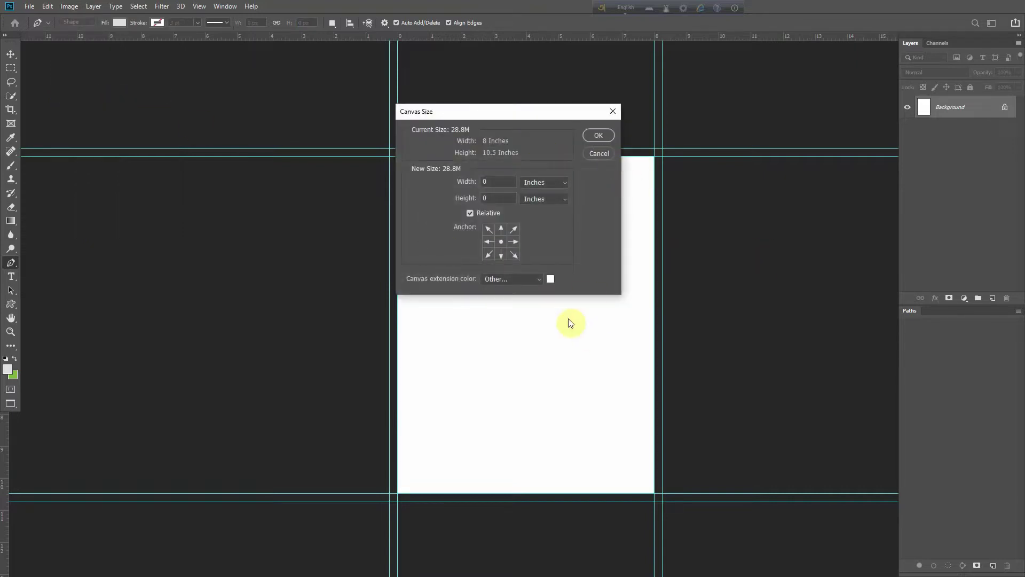
{"action": "left_click", "coordinate": [496, 182]}
{"action": "key", "text": "BackSpace"}
{"action": "type", "text": "1"}
{"action": "left_click", "coordinate": [495, 198]}
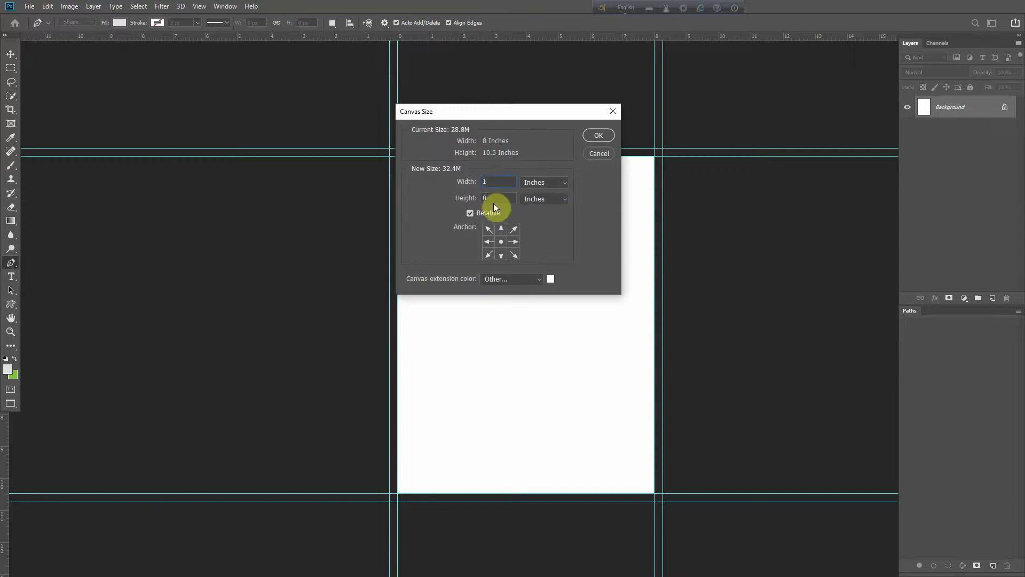
{"action": "type", "text": "1"}
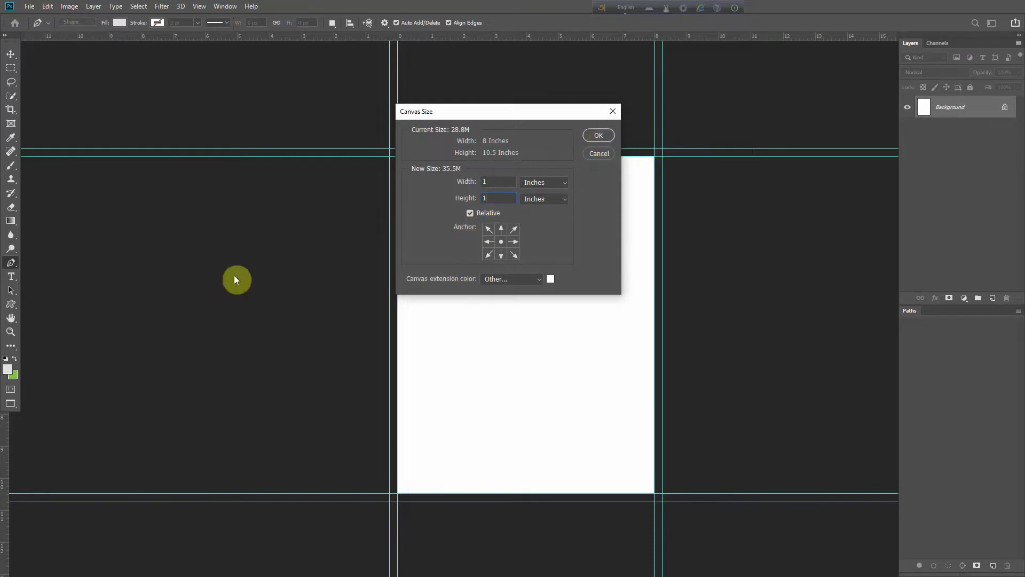
{"action": "left_click", "coordinate": [597, 136]}
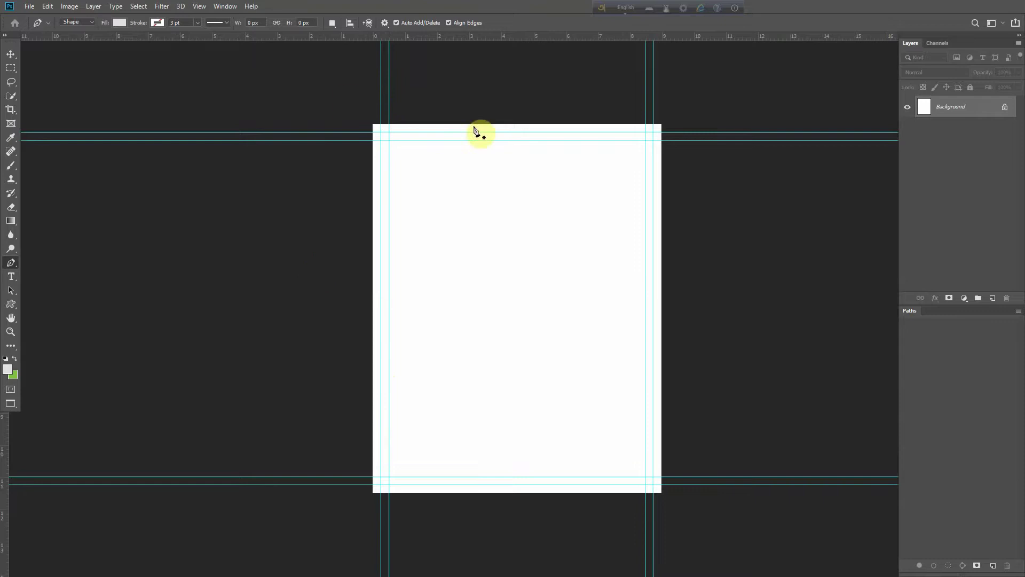
{"action": "scroll", "coordinate": [446, 194], "scroll_direction": "down", "scroll_amount": 2}
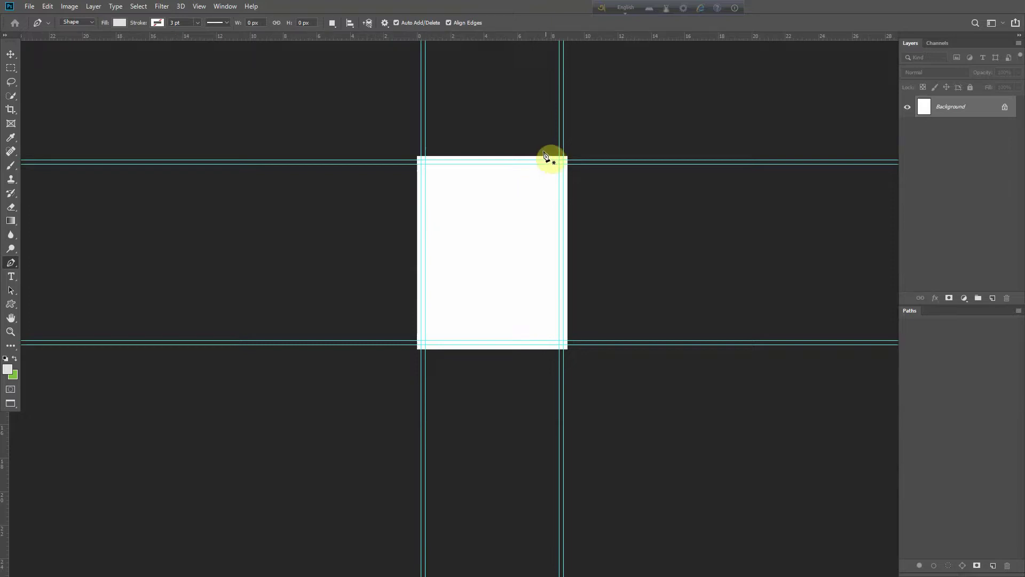
{"action": "scroll", "coordinate": [473, 155], "scroll_direction": "up", "scroll_amount": 3}
{"action": "scroll", "coordinate": [498, 151], "scroll_direction": "down", "scroll_amount": 3}
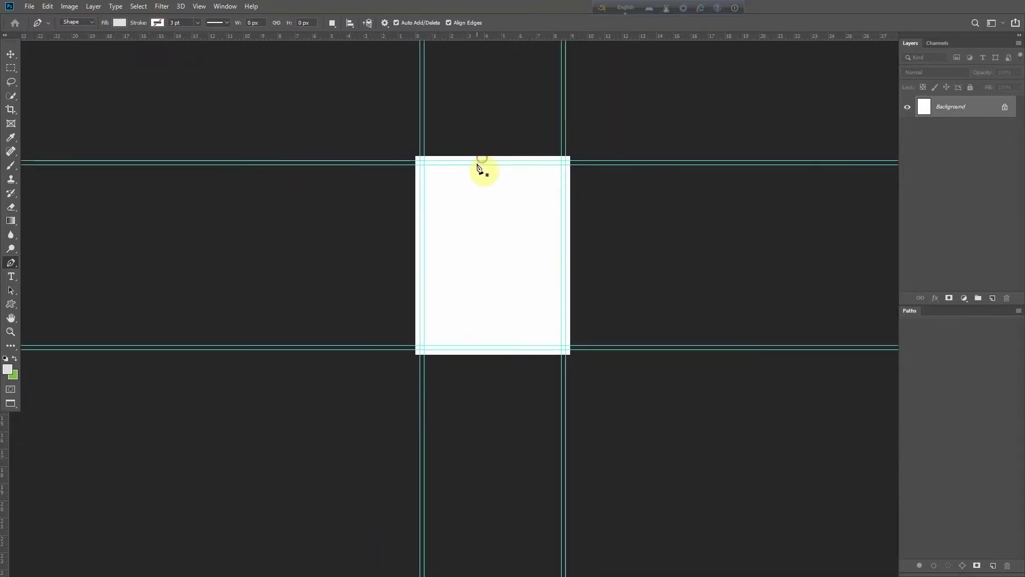
Draw a rectangle shape about 3208 by 1200 px across the lower part of the page, extending past its edges.
{"action": "key", "text": "f"}
{"action": "key", "text": "f"}
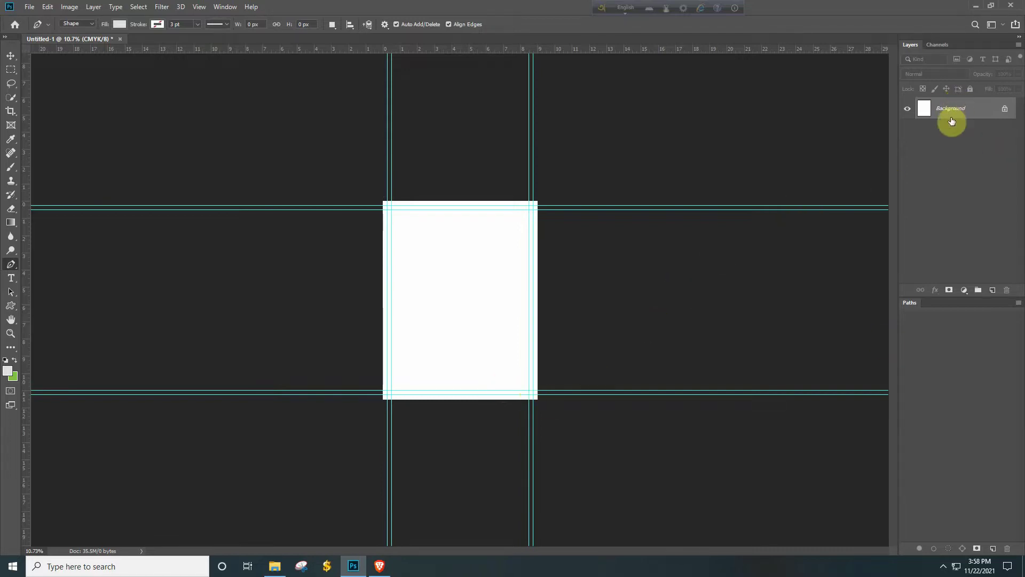
{"action": "left_click", "coordinate": [411, 395]}
{"action": "mouse_move", "coordinate": [423, 393]}
{"action": "left_mouse_down"}
{"action": "mouse_move", "coordinate": [454, 371]}
{"action": "mouse_move", "coordinate": [425, 383]}
{"action": "left_mouse_up"}
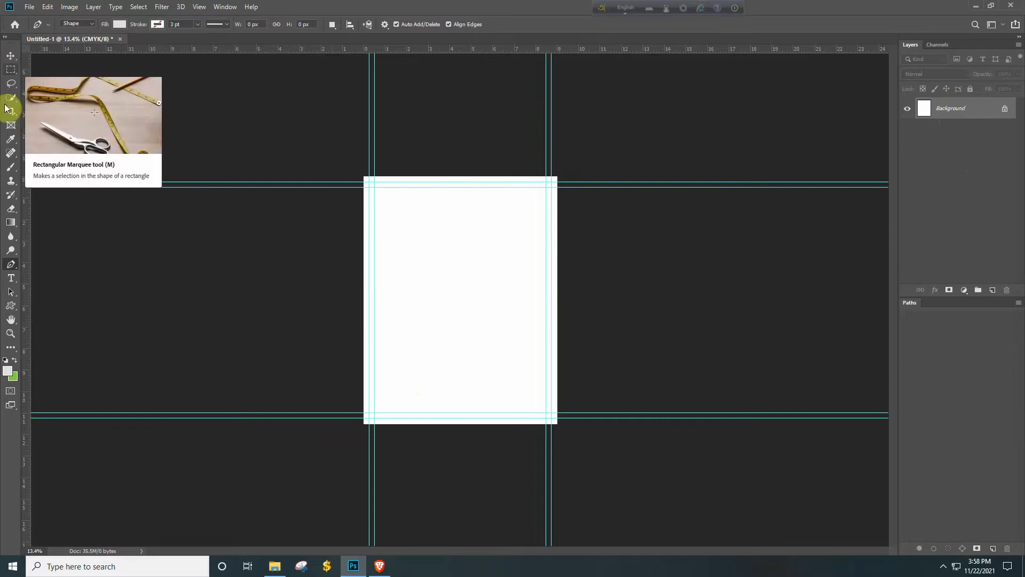
{"action": "left_click", "coordinate": [11, 308]}
{"action": "left_click_drag", "start_coordinate": [12, 310], "coordinate": [66, 307]}
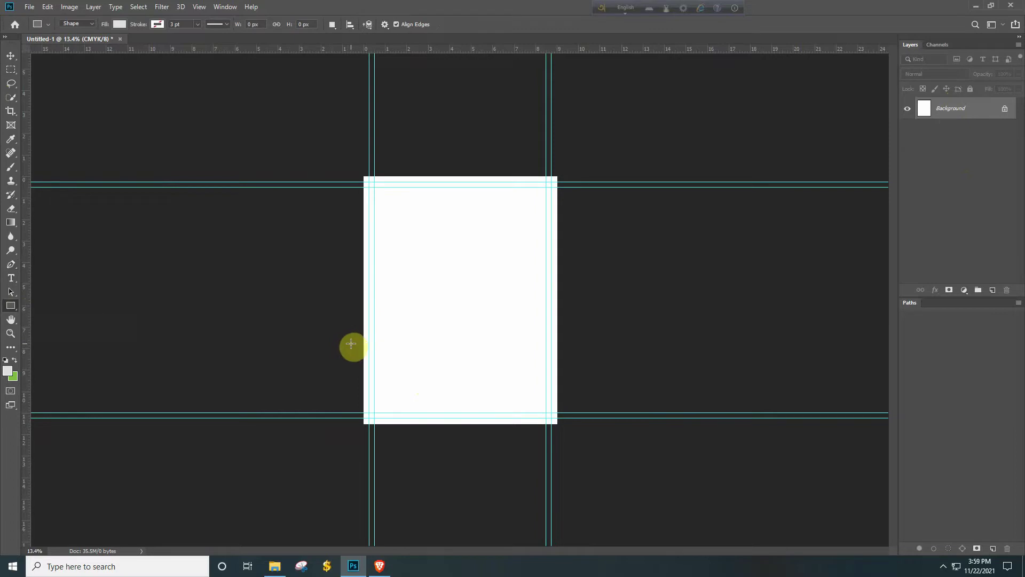
{"action": "left_click_drag", "start_coordinate": [341, 344], "coordinate": [570, 429]}
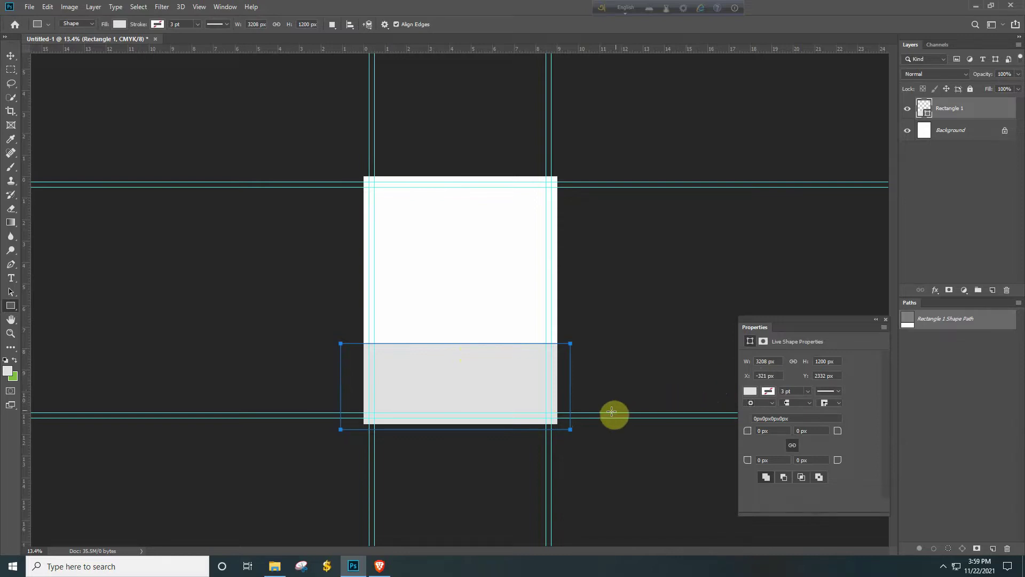
{"action": "left_click", "coordinate": [886, 320]}
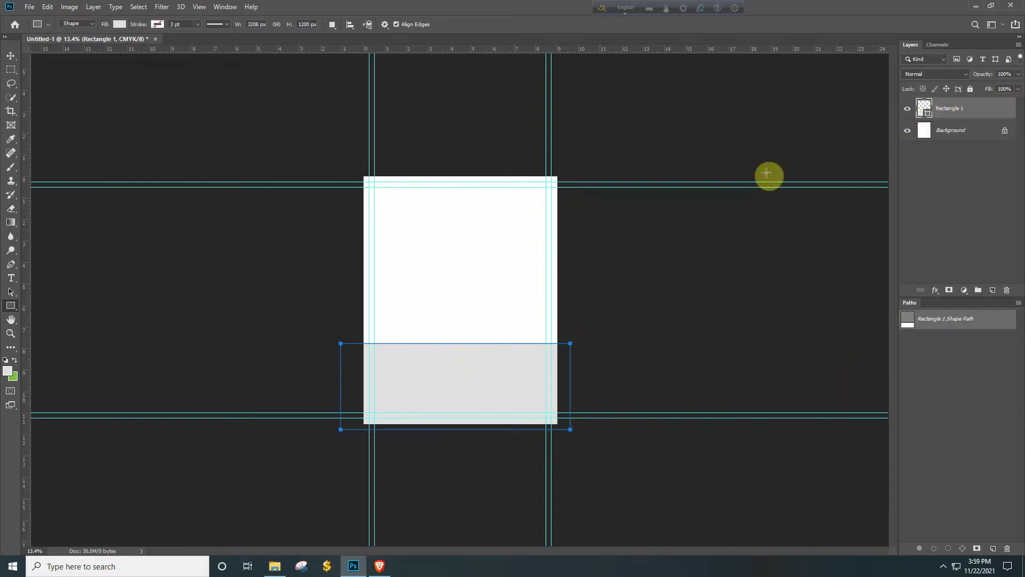
Reduce the rectangle's height to about 157 px so it forms a thin strip below the outer bottom guide.
{"action": "key", "text": "ctrl+t"}
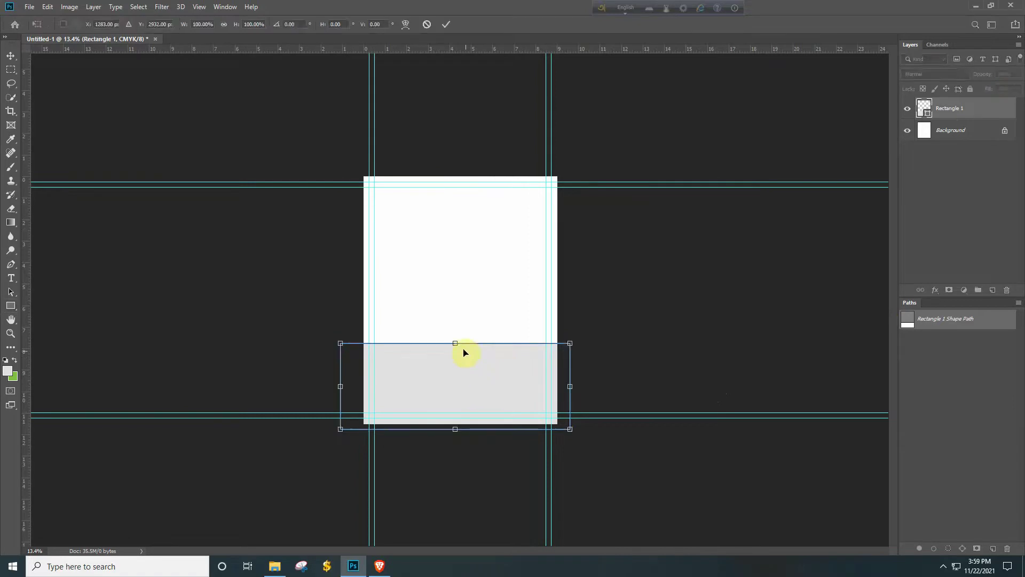
{"action": "left_click_drag", "start_coordinate": [457, 340], "coordinate": [441, 382]}
{"action": "key", "text": "Return"}
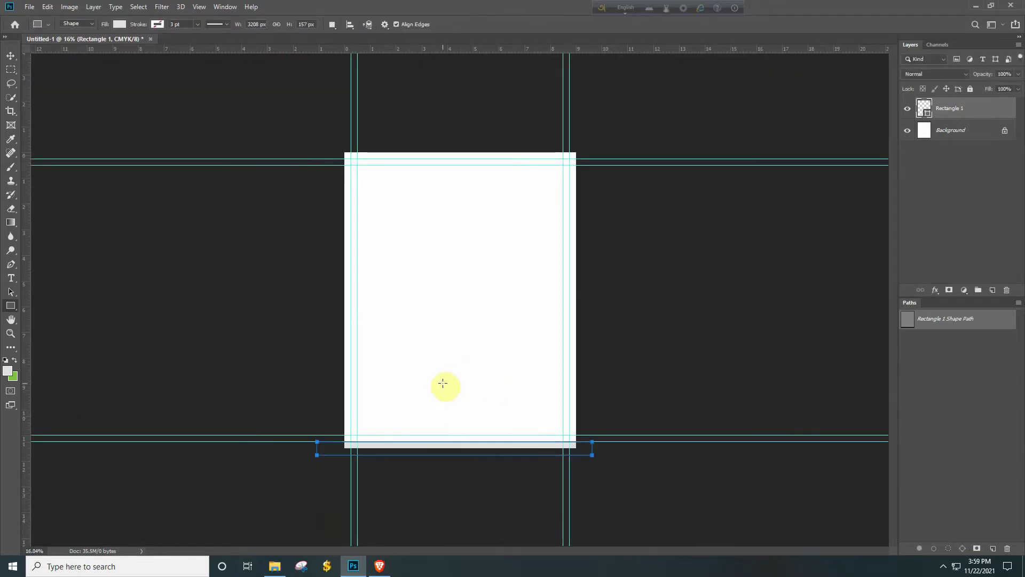
Duplicate the thin strip's layer and stretch the copy upward to about 929 px tall.
{"action": "left_click_drag", "start_coordinate": [981, 108], "coordinate": [992, 289]}
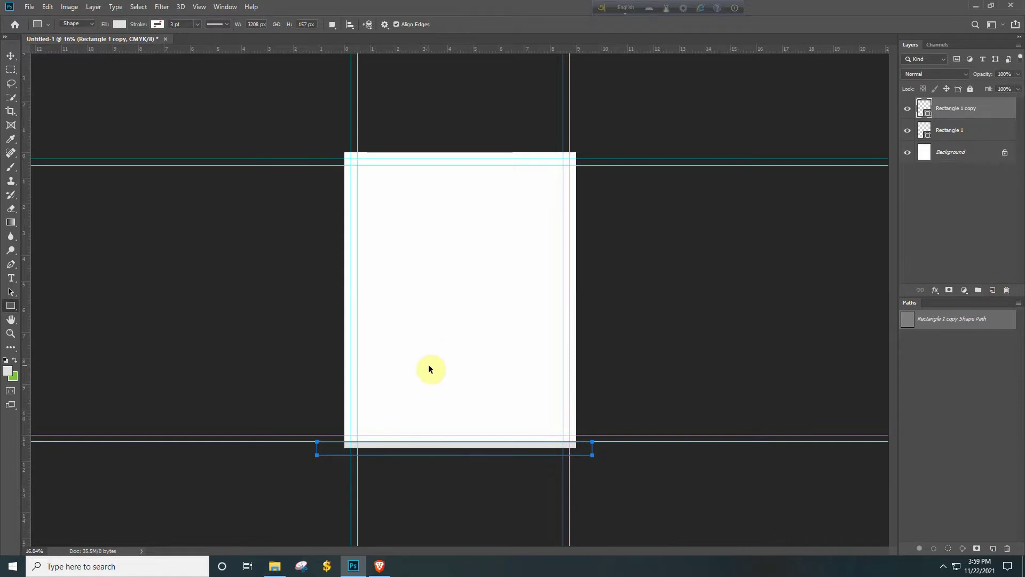
{"action": "key", "text": "ctrl+t"}
{"action": "left_click_drag", "start_coordinate": [455, 439], "coordinate": [455, 374]}
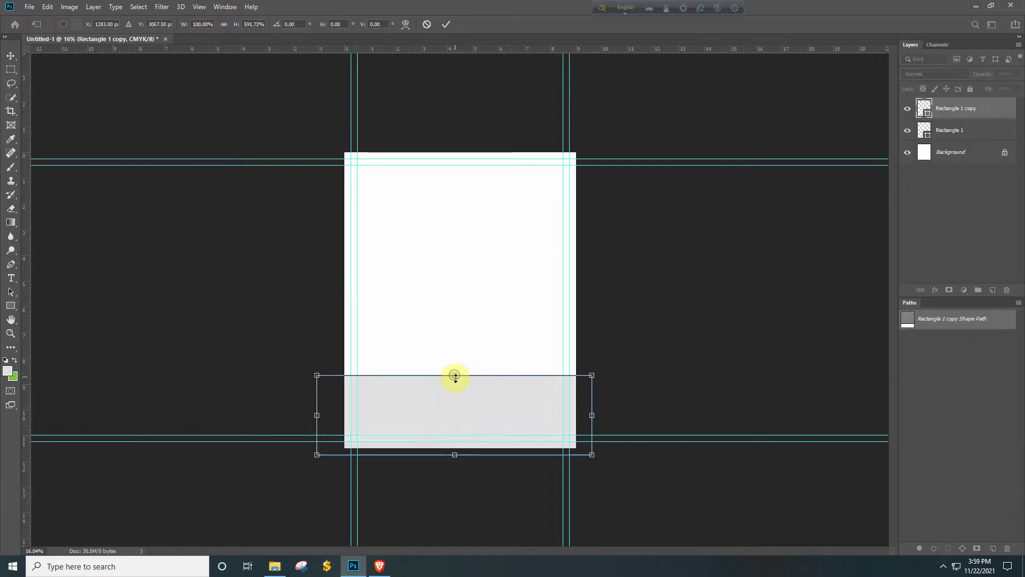
Change the fill of the rectangle copy to green #218a19.
{"action": "double_click", "coordinate": [928, 115]}
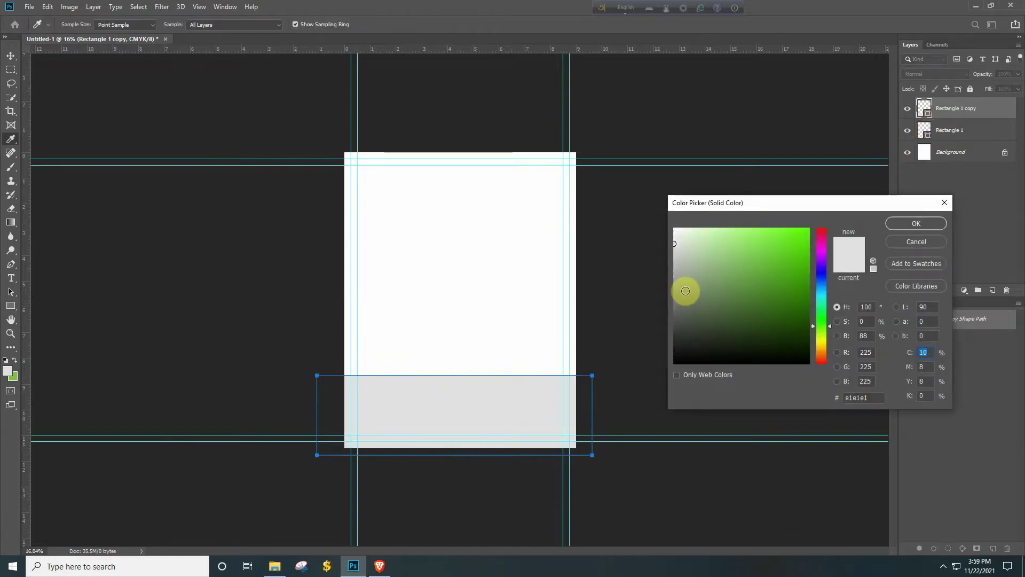
{"action": "left_click_drag", "start_coordinate": [728, 309], "coordinate": [821, 337]}
{"action": "left_click", "coordinate": [825, 292]}
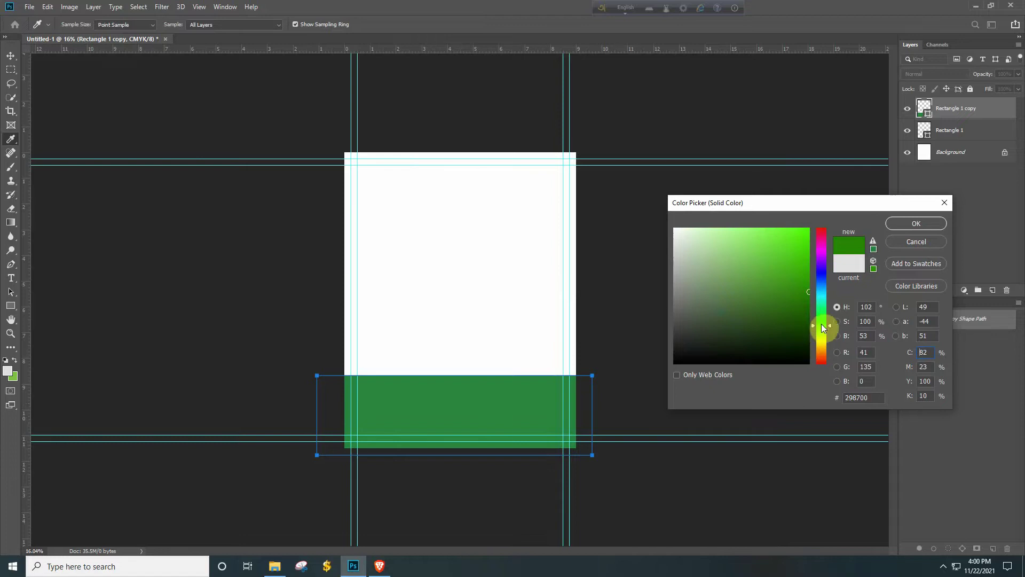
{"action": "left_click", "coordinate": [821, 320]}
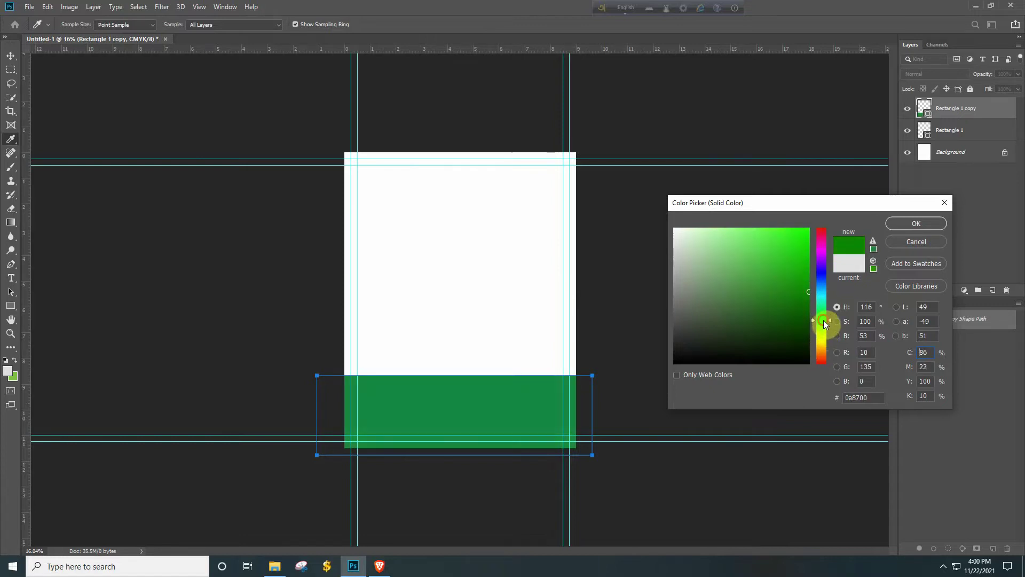
{"action": "left_click", "coordinate": [798, 292]}
{"action": "mouse_move", "coordinate": [787, 291]}
{"action": "left_mouse_down"}
{"action": "mouse_move", "coordinate": [792, 277]}
{"action": "mouse_move", "coordinate": [780, 293]}
{"action": "left_mouse_up"}
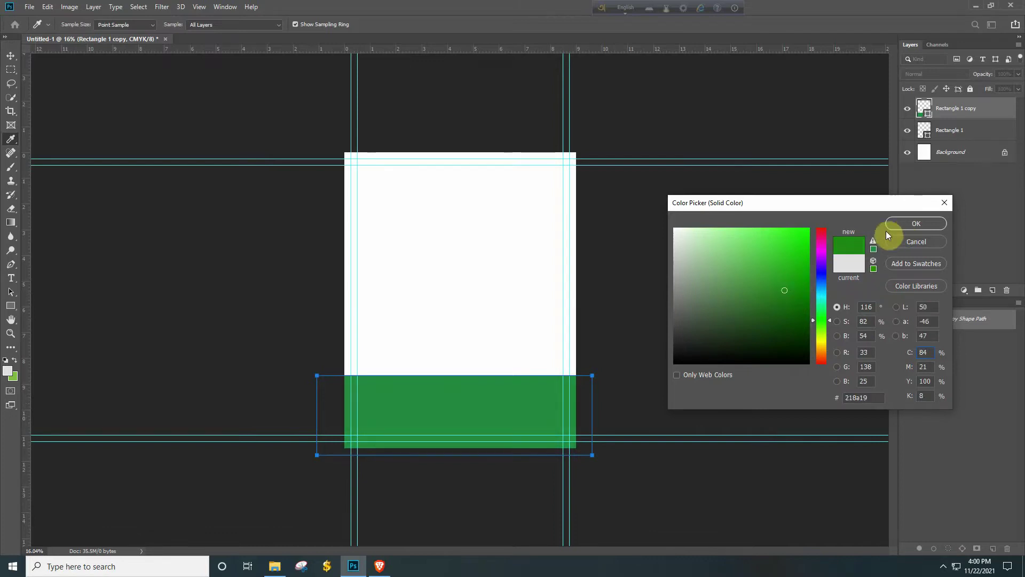
{"action": "left_click", "coordinate": [914, 223]}
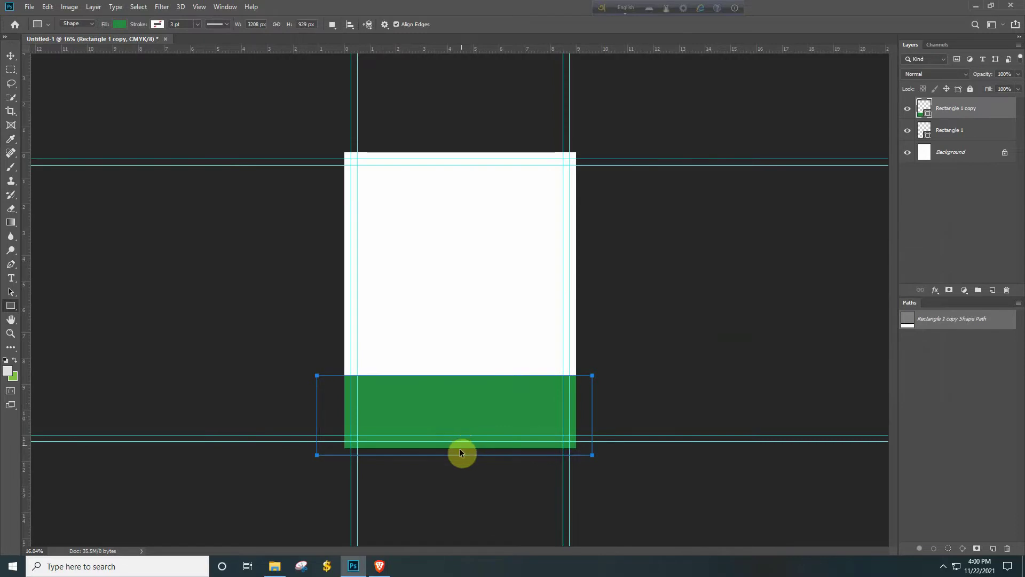
Move the green rectangle up to the outer bottom guide and narrow it to about 3090 px.
{"action": "key", "text": "ctrl+t"}
{"action": "mouse_move", "coordinate": [463, 410]}
{"action": "left_mouse_down"}
{"action": "mouse_move", "coordinate": [469, 376]}
{"action": "mouse_move", "coordinate": [472, 404]}
{"action": "left_mouse_up"}
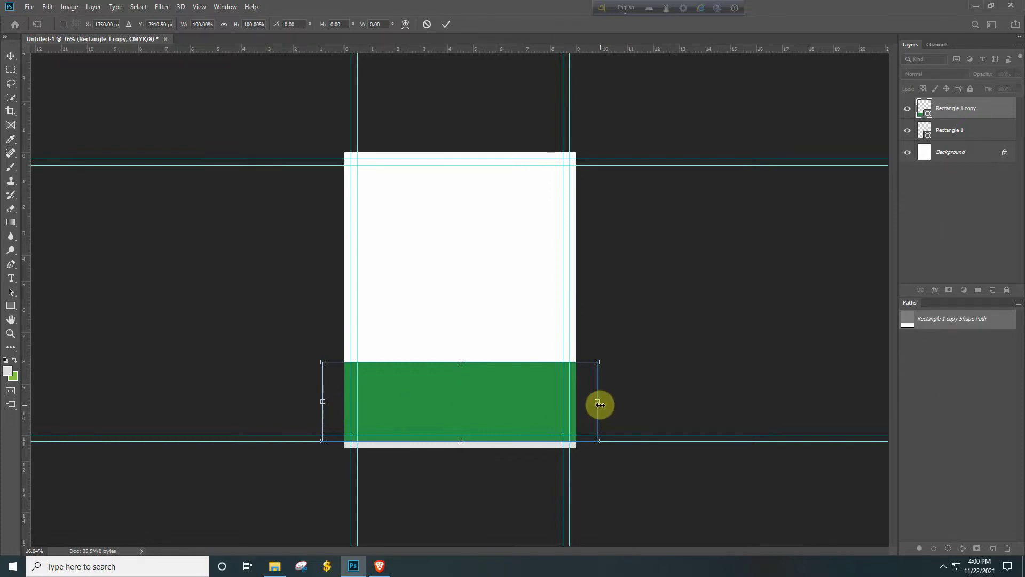
{"action": "left_click_drag", "start_coordinate": [598, 403], "coordinate": [587, 402]}
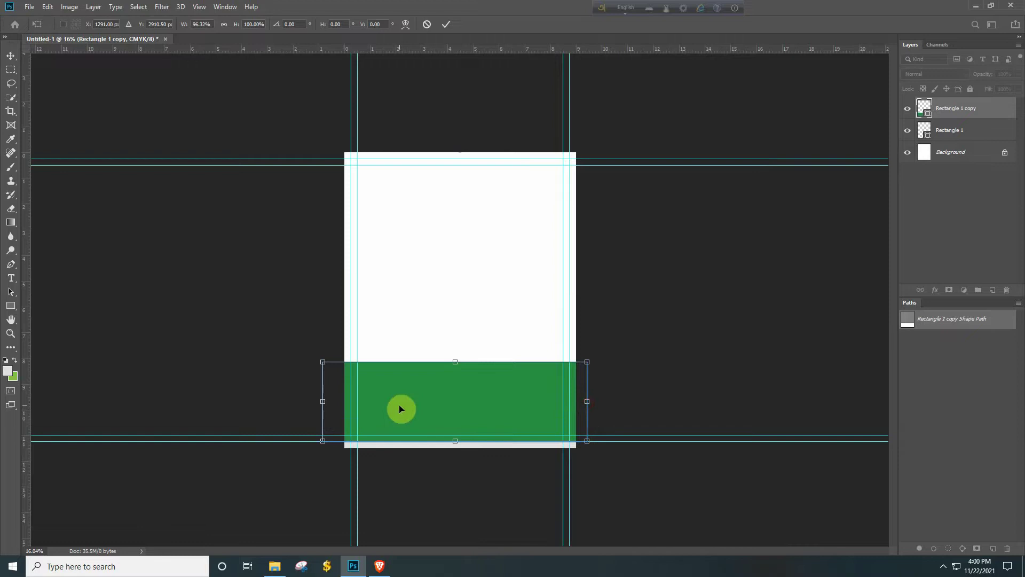
{"action": "key", "text": "Return"}
{"action": "key", "text": "u"}
{"action": "left_click", "coordinate": [941, 420]}
{"action": "left_click_drag", "start_coordinate": [464, 321], "coordinate": [403, 343]}
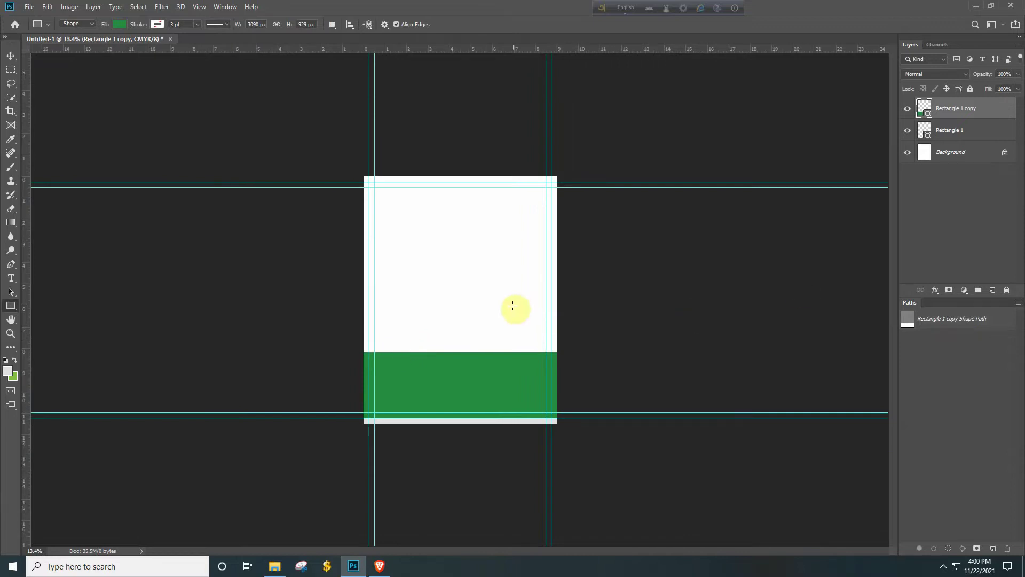
Draw a triangle about 1955 by 2511 px over the lower-right page corner with the Pen tool and place its layer beneath both rectangles.
{"action": "key", "text": "p"}
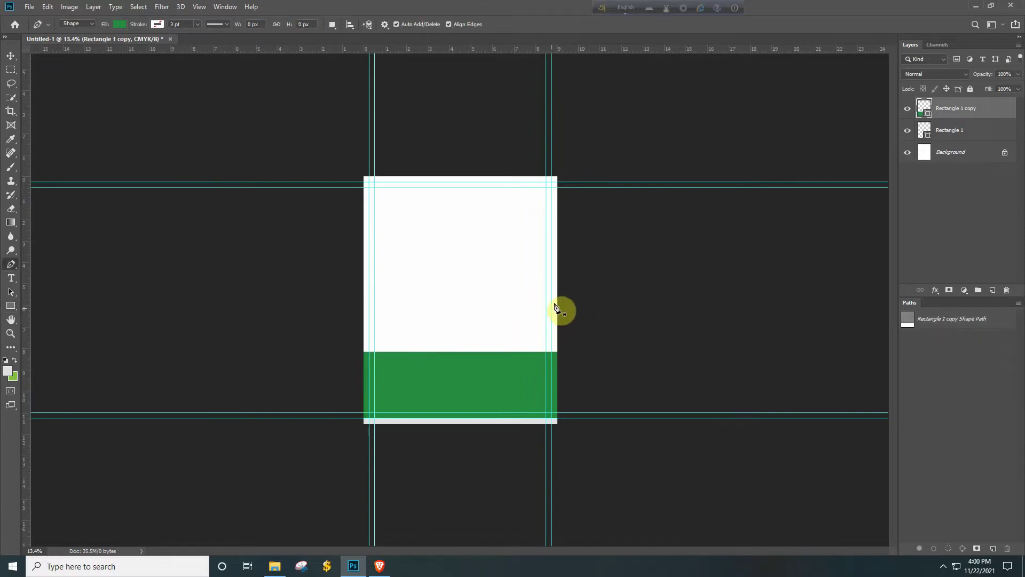
{"action": "left_click", "coordinate": [559, 263]}
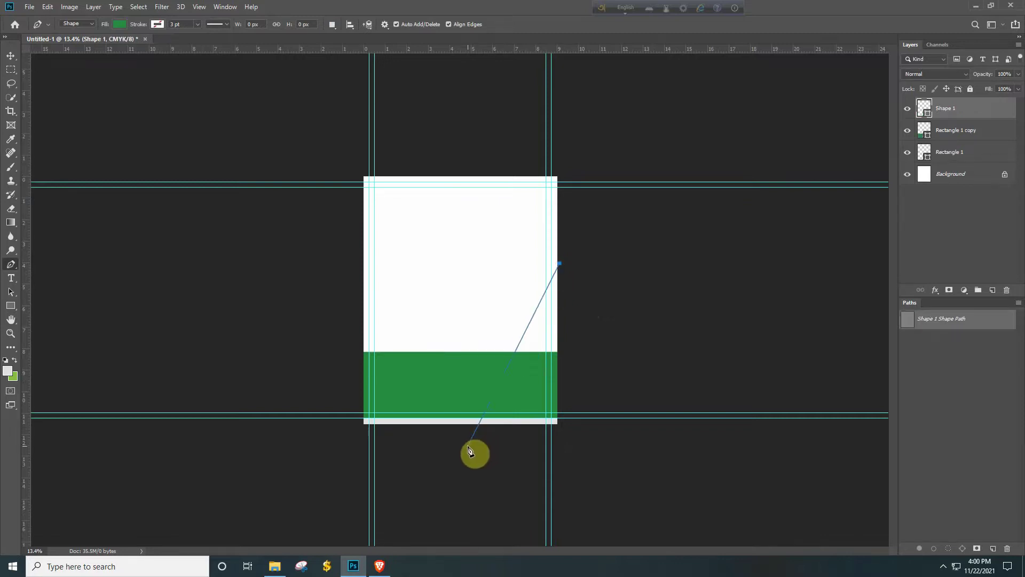
{"action": "left_click", "coordinate": [428, 443]}
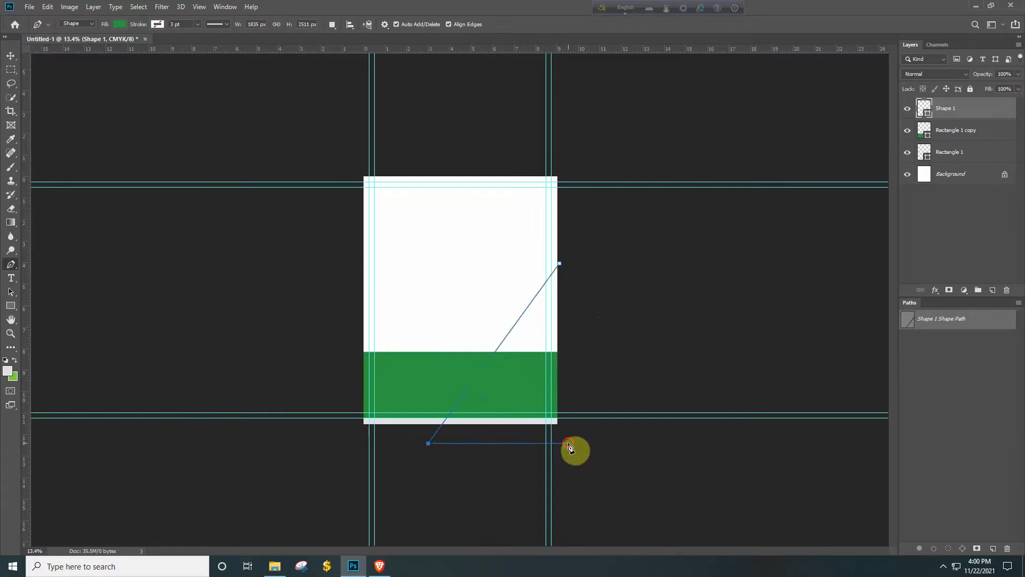
{"action": "left_click", "coordinate": [568, 443]}
{"action": "left_click", "coordinate": [560, 265]}
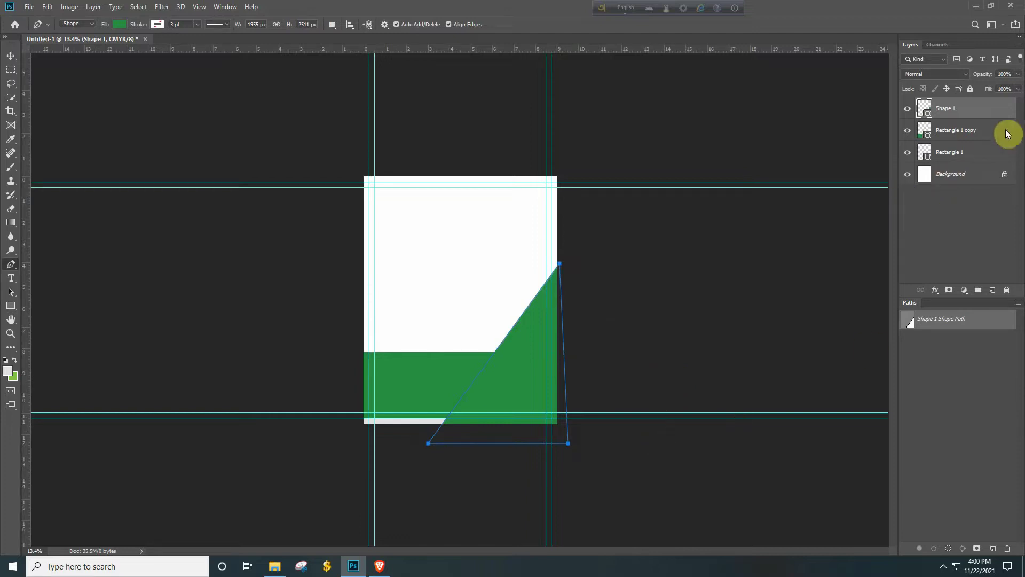
{"action": "left_click_drag", "start_coordinate": [980, 111], "coordinate": [961, 160]}
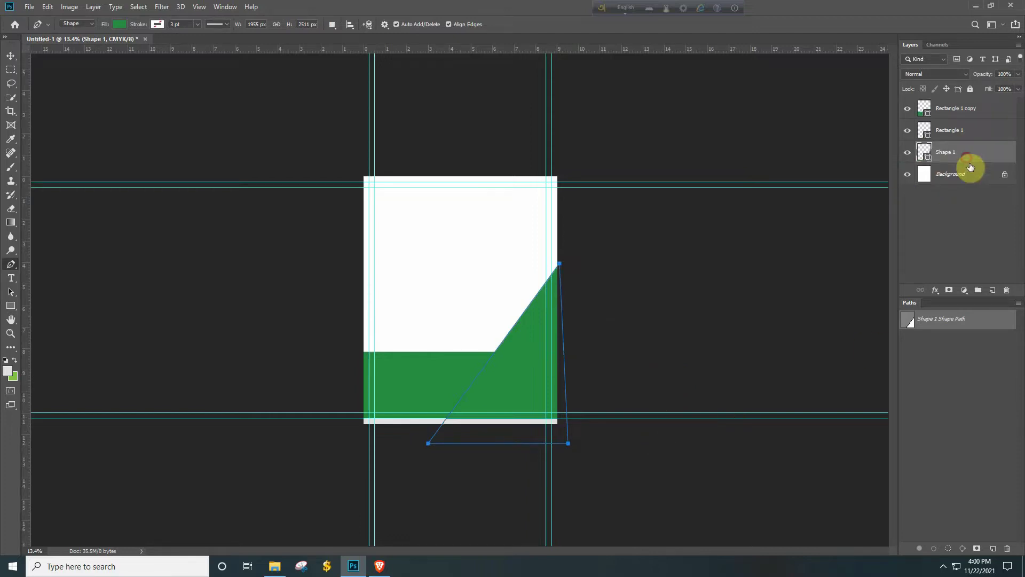
Change the triangle's fill to yellow #e6e317.
{"action": "double_click", "coordinate": [927, 156]}
{"action": "mouse_move", "coordinate": [825, 332]}
{"action": "left_mouse_down"}
{"action": "mouse_move", "coordinate": [809, 333]}
{"action": "mouse_move", "coordinate": [823, 345]}
{"action": "left_mouse_up"}
{"action": "mouse_move", "coordinate": [789, 274]}
{"action": "left_mouse_down"}
{"action": "mouse_move", "coordinate": [785, 183]}
{"action": "mouse_move", "coordinate": [793, 238]}
{"action": "left_mouse_up"}
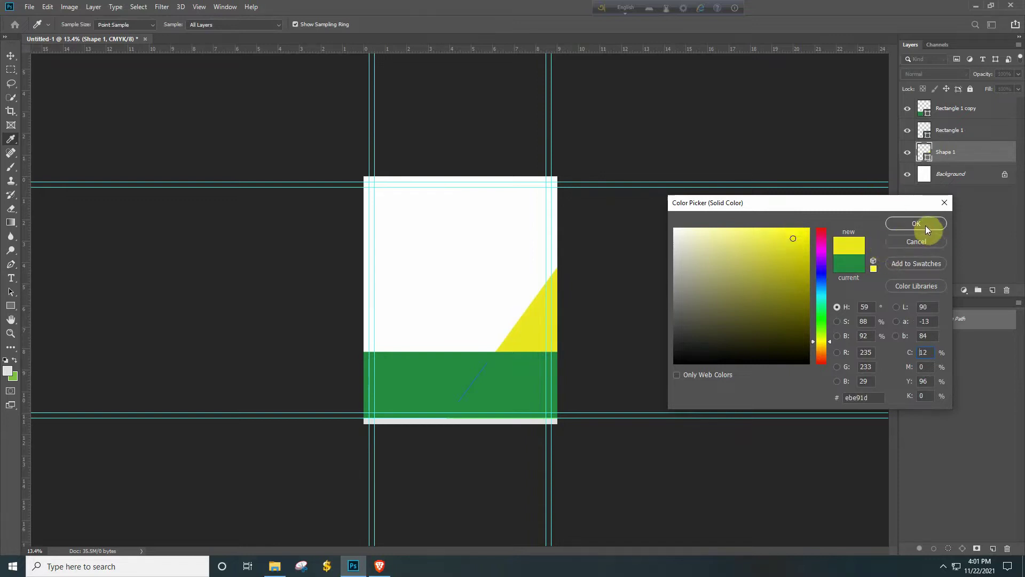
{"action": "mouse_move", "coordinate": [802, 229]}
{"action": "left_mouse_down"}
{"action": "mouse_move", "coordinate": [803, 251]}
{"action": "mouse_move", "coordinate": [796, 235]}
{"action": "left_mouse_up"}
{"action": "left_click", "coordinate": [899, 224]}
{"action": "left_click", "coordinate": [961, 402]}
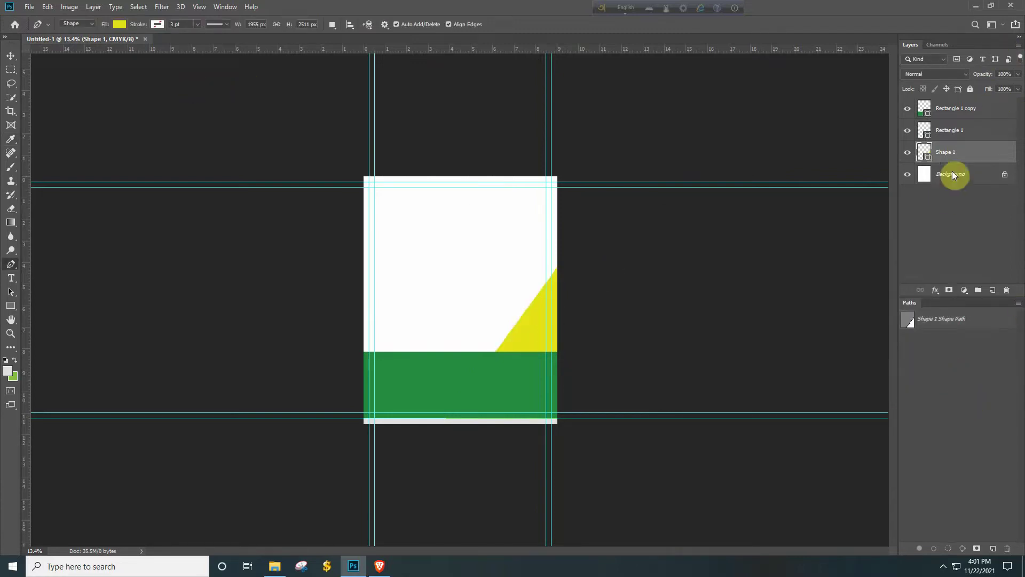
Add a drop shadow to the triangle with 21% opacity, 7 px distance, 35% spread and 38 px size.
{"action": "double_click", "coordinate": [976, 152]}
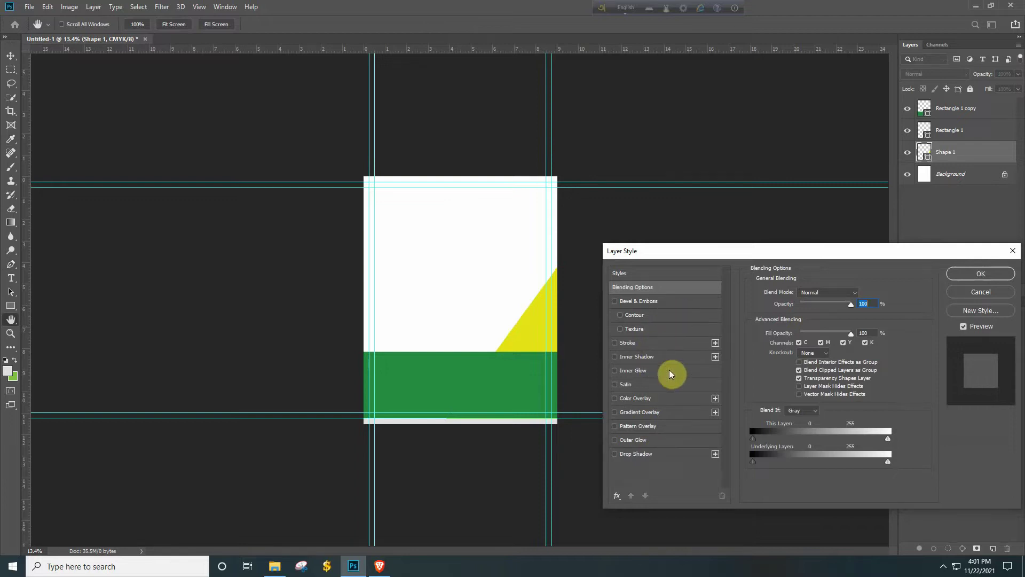
{"action": "left_click", "coordinate": [636, 455]}
{"action": "left_click_drag", "start_coordinate": [812, 343], "coordinate": [811, 343]}
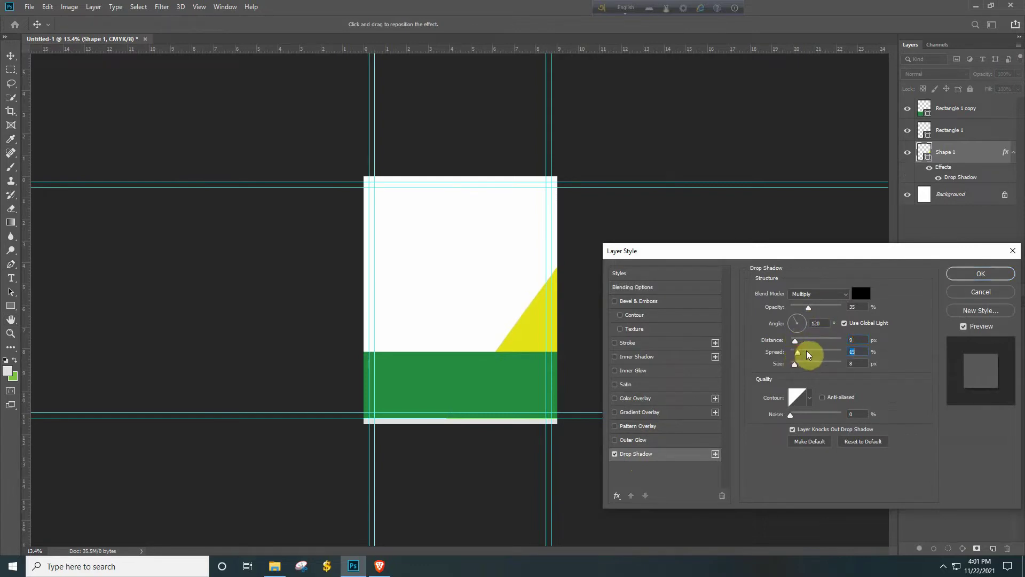
{"action": "left_click_drag", "start_coordinate": [531, 322], "coordinate": [590, 302]}
{"action": "left_click_drag", "start_coordinate": [487, 327], "coordinate": [446, 343]}
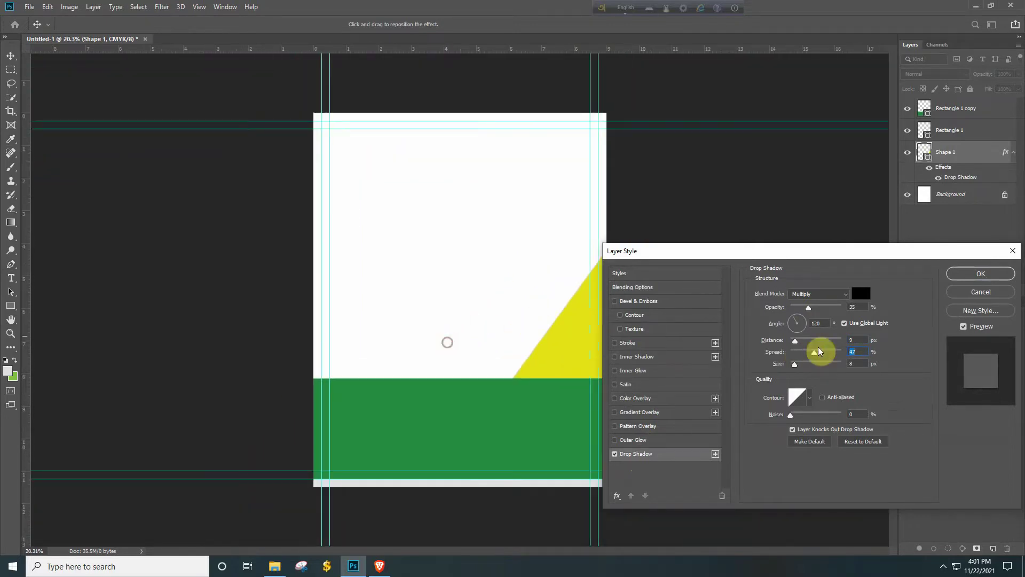
{"action": "left_click_drag", "start_coordinate": [810, 365], "coordinate": [813, 365]}
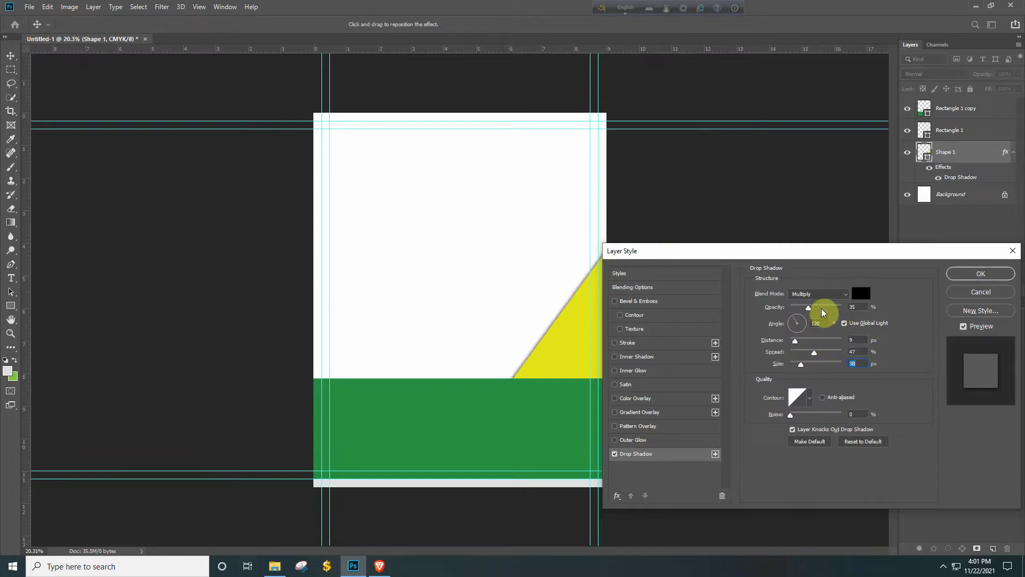
{"action": "mouse_move", "coordinate": [809, 308]}
{"action": "left_mouse_down"}
{"action": "mouse_move", "coordinate": [821, 309]}
{"action": "mouse_move", "coordinate": [801, 308]}
{"action": "left_mouse_up"}
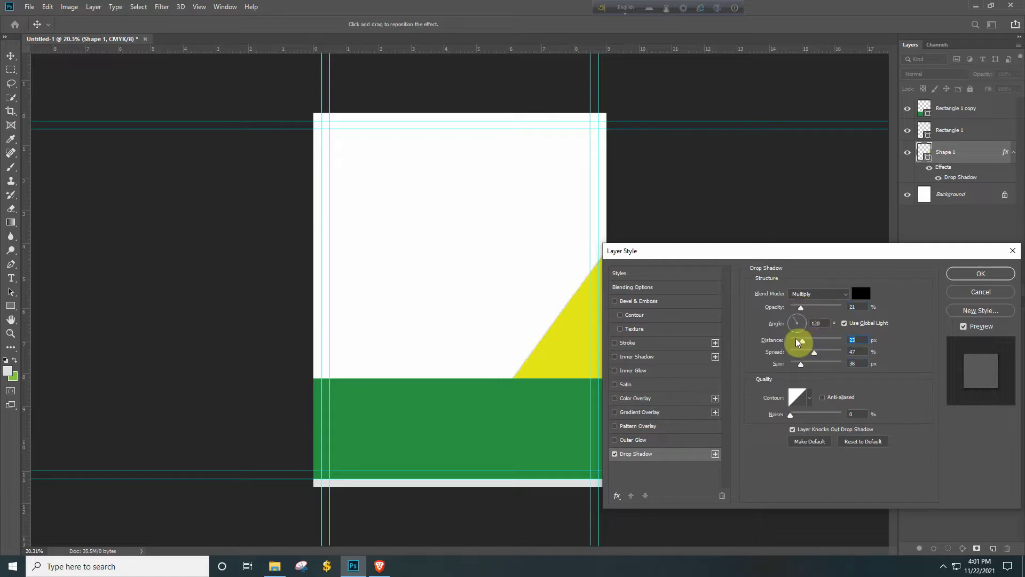
{"action": "mouse_move", "coordinate": [805, 352]}
{"action": "left_mouse_down"}
{"action": "mouse_move", "coordinate": [835, 354]}
{"action": "mouse_move", "coordinate": [807, 353]}
{"action": "left_mouse_up"}
{"action": "mouse_move", "coordinate": [552, 337]}
{"action": "left_mouse_down"}
{"action": "mouse_move", "coordinate": [606, 305]}
{"action": "mouse_move", "coordinate": [536, 334]}
{"action": "left_mouse_up"}
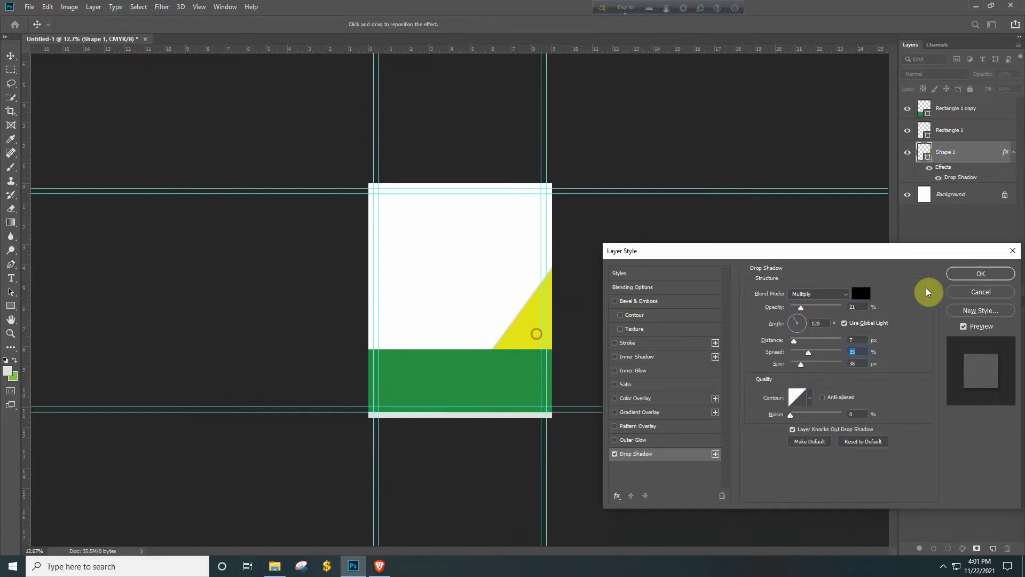
{"action": "left_click", "coordinate": [979, 274]}
Change the triangle's fill from yellow to lime green #95ff2d.
{"action": "key", "text": "p"}
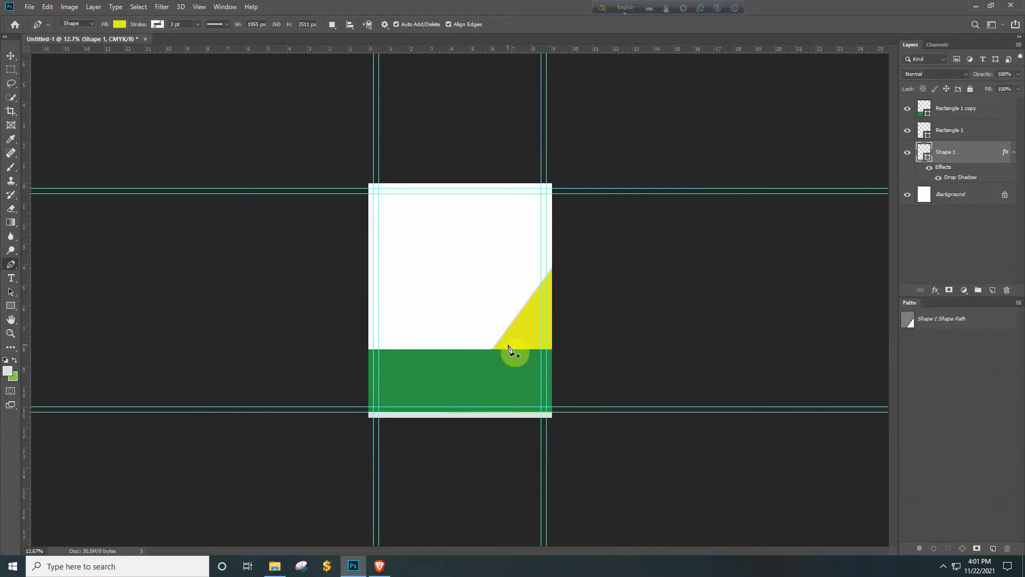
{"action": "left_click_drag", "start_coordinate": [497, 353], "coordinate": [491, 304]}
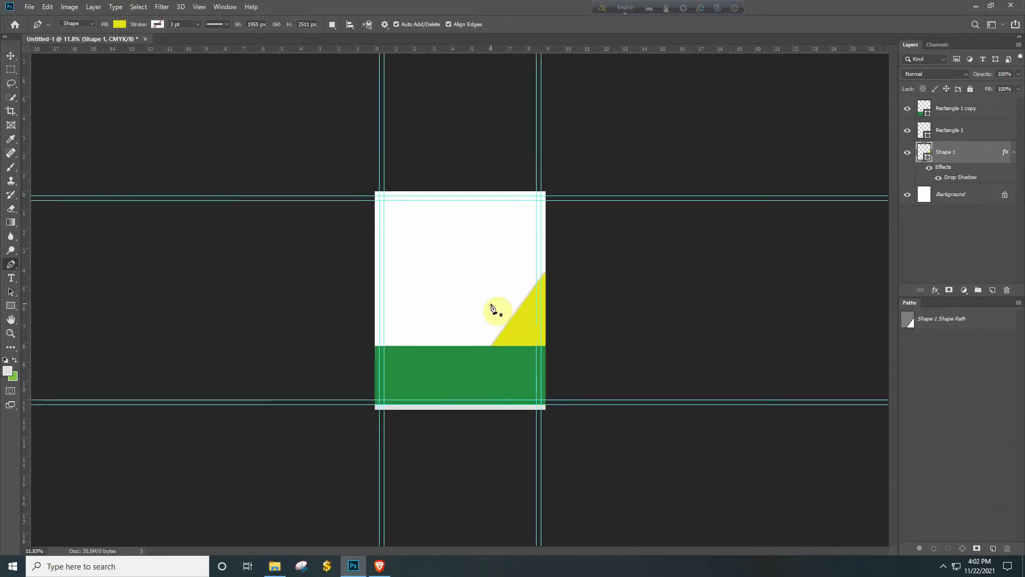
{"action": "double_click", "coordinate": [927, 155]}
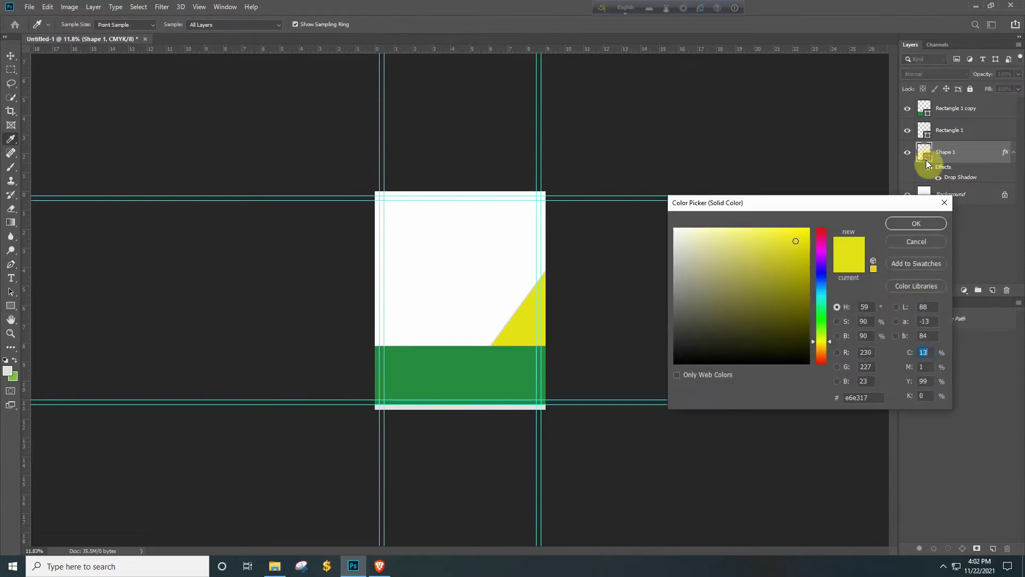
{"action": "left_click", "coordinate": [821, 328]}
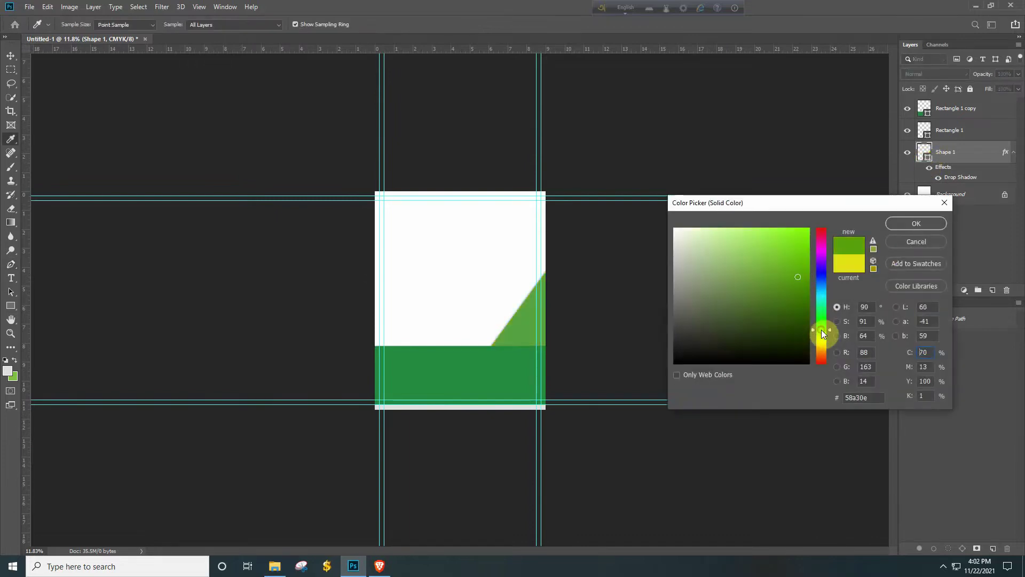
{"action": "left_click", "coordinate": [805, 271]}
{"action": "mouse_move", "coordinate": [804, 271]}
{"action": "left_mouse_down"}
{"action": "mouse_move", "coordinate": [810, 210]}
{"action": "mouse_move", "coordinate": [798, 166]}
{"action": "mouse_move", "coordinate": [766, 255]}
{"action": "mouse_move", "coordinate": [780, 167]}
{"action": "left_mouse_up"}
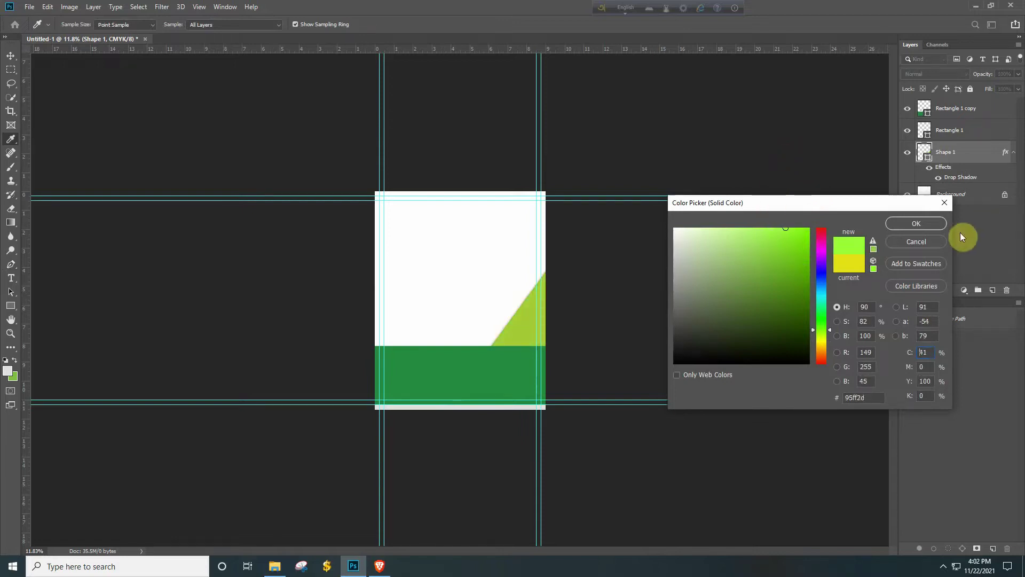
{"action": "left_click", "coordinate": [938, 226]}
Open the image 157433-middle.png from the Project-31 folder.
{"action": "key", "text": "ctrl+plus"}
{"action": "left_click_drag", "start_coordinate": [565, 294], "coordinate": [533, 300]}
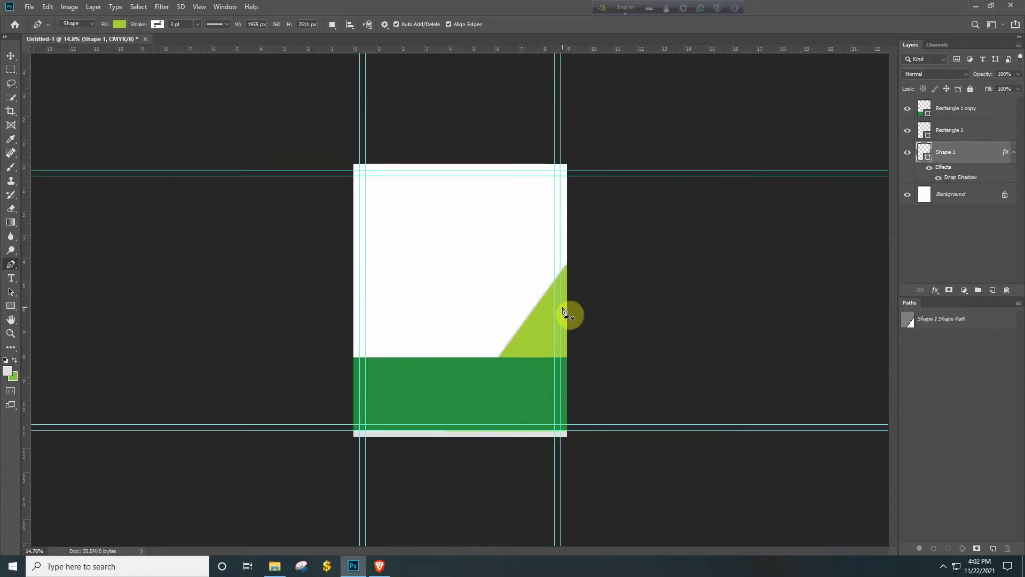
{"action": "left_click_drag", "start_coordinate": [458, 432], "coordinate": [478, 399]}
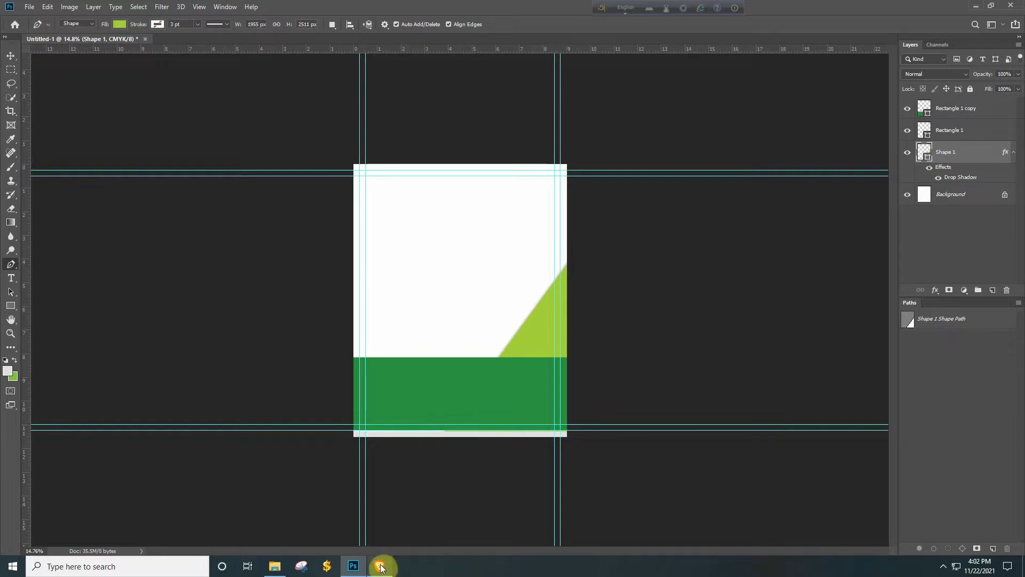
{"action": "mouse_move", "coordinate": [377, 563]}
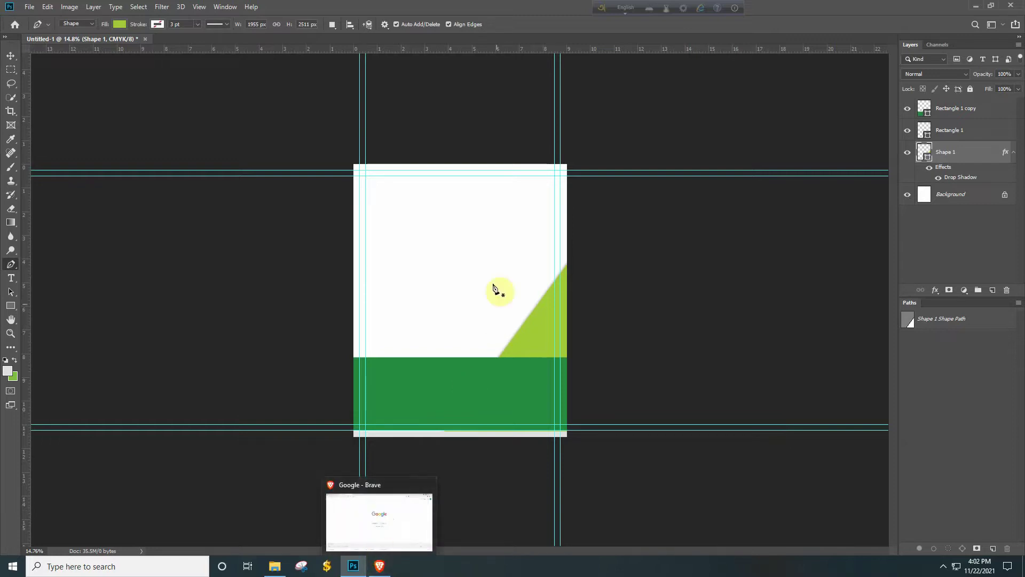
{"action": "left_click", "coordinate": [30, 7]}
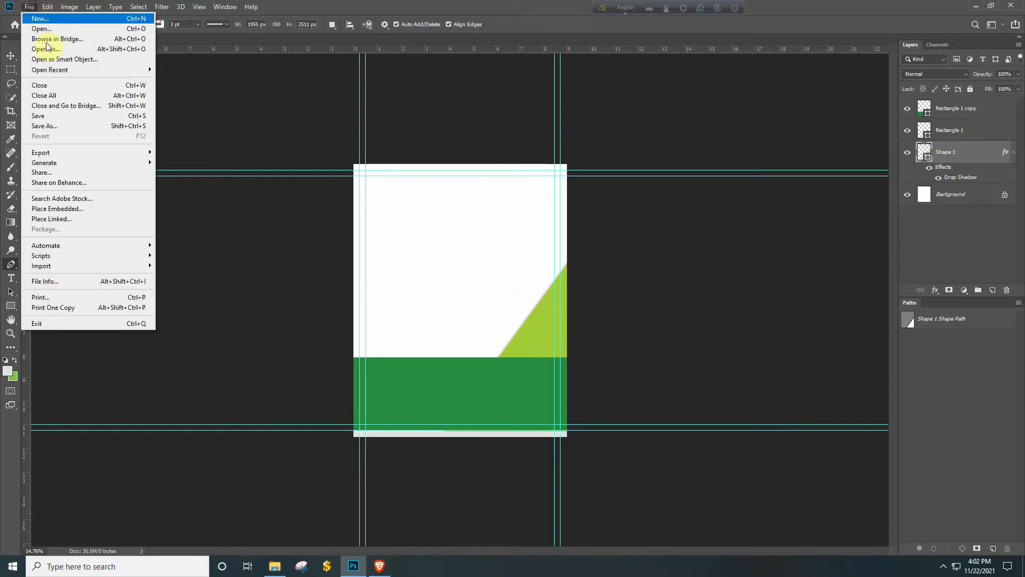
{"action": "left_click", "coordinate": [43, 30]}
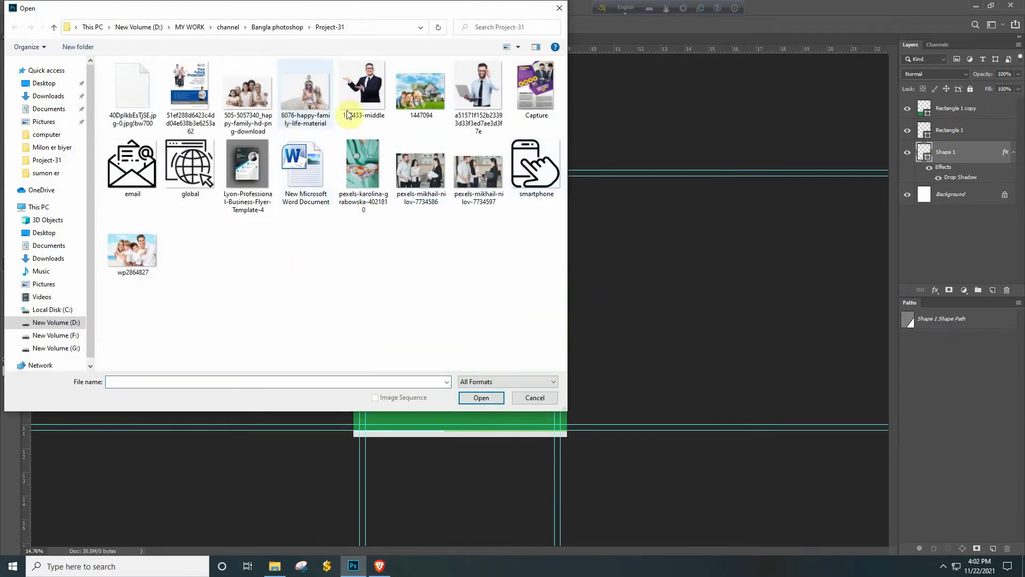
{"action": "left_click", "coordinate": [363, 88]}
{"action": "left_click", "coordinate": [484, 397]}
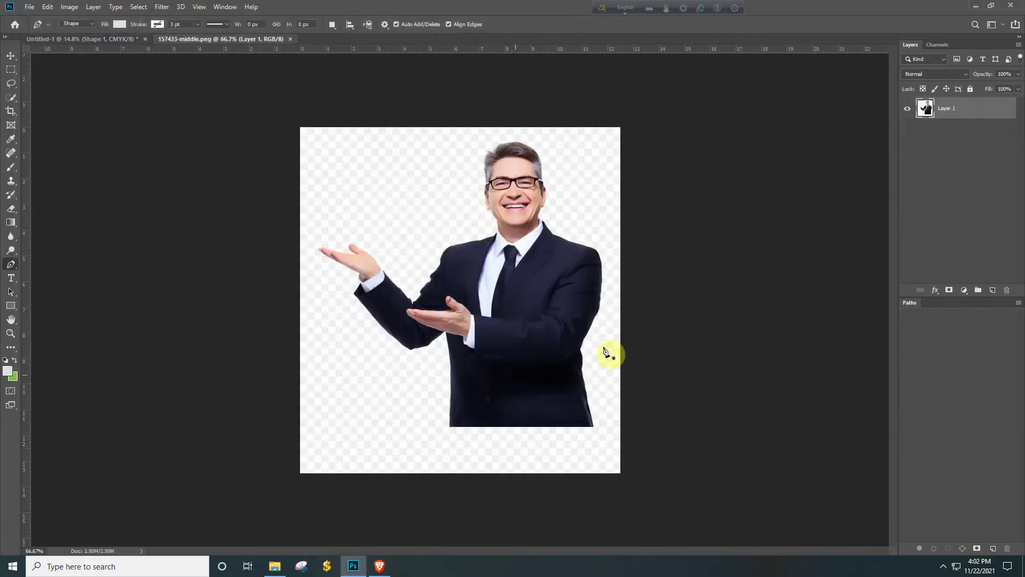
Select the whole man in the suit, from hair to jacket hem, with the Quick Selection tool.
{"action": "left_click", "coordinate": [11, 98]}
{"action": "mouse_move", "coordinate": [509, 156]}
{"action": "left_mouse_down"}
{"action": "mouse_move", "coordinate": [496, 193]}
{"action": "mouse_move", "coordinate": [524, 188]}
{"action": "mouse_move", "coordinate": [537, 232]}
{"action": "mouse_move", "coordinate": [573, 284]}
{"action": "mouse_move", "coordinate": [567, 362]}
{"action": "mouse_move", "coordinate": [538, 337]}
{"action": "mouse_move", "coordinate": [489, 325]}
{"action": "mouse_move", "coordinate": [476, 303]}
{"action": "mouse_move", "coordinate": [403, 319]}
{"action": "mouse_move", "coordinate": [376, 277]}
{"action": "left_mouse_up"}
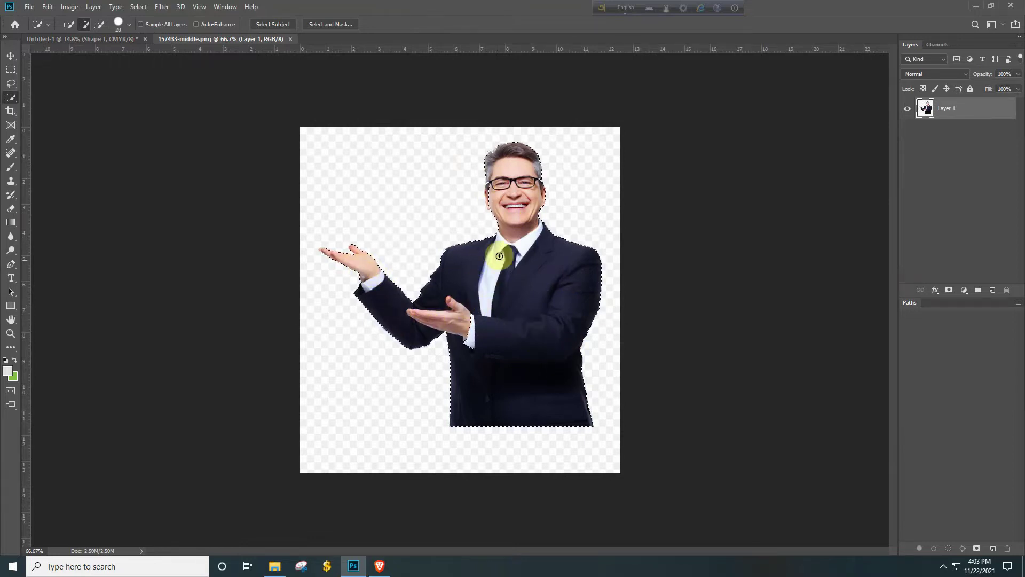
{"action": "scroll", "coordinate": [561, 149], "scroll_direction": "up", "scroll_amount": 5}
{"action": "right_click", "coordinate": [484, 273], "text": "alt"}
{"action": "mouse_move", "coordinate": [485, 273]}
{"action": "left_mouse_down"}
{"action": "mouse_move", "coordinate": [469, 279]}
{"action": "mouse_move", "coordinate": [465, 360]}
{"action": "mouse_move", "coordinate": [525, 302]}
{"action": "left_mouse_up"}
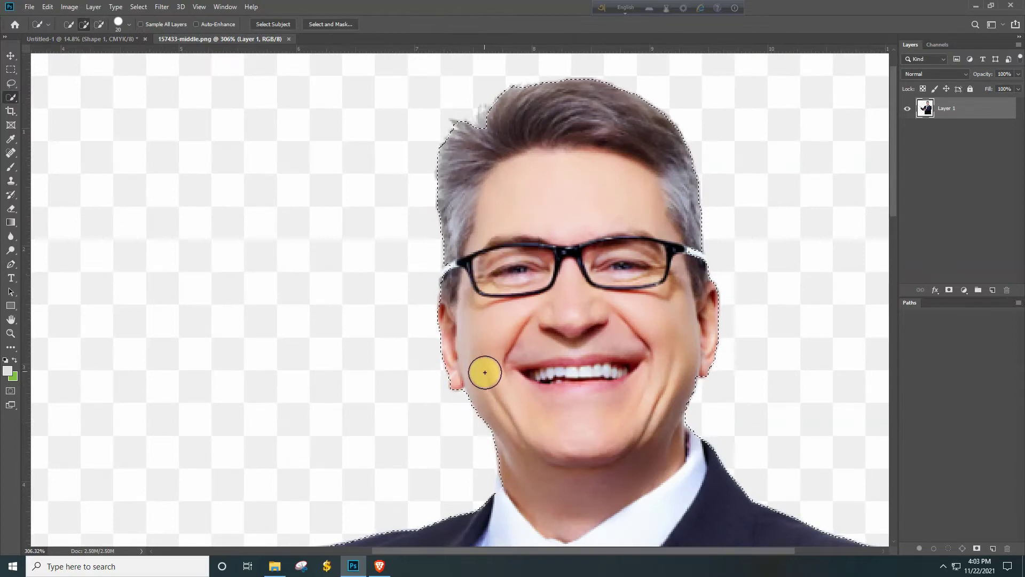
{"action": "left_click", "coordinate": [464, 378]}
{"action": "key", "text": "ctrl+z"}
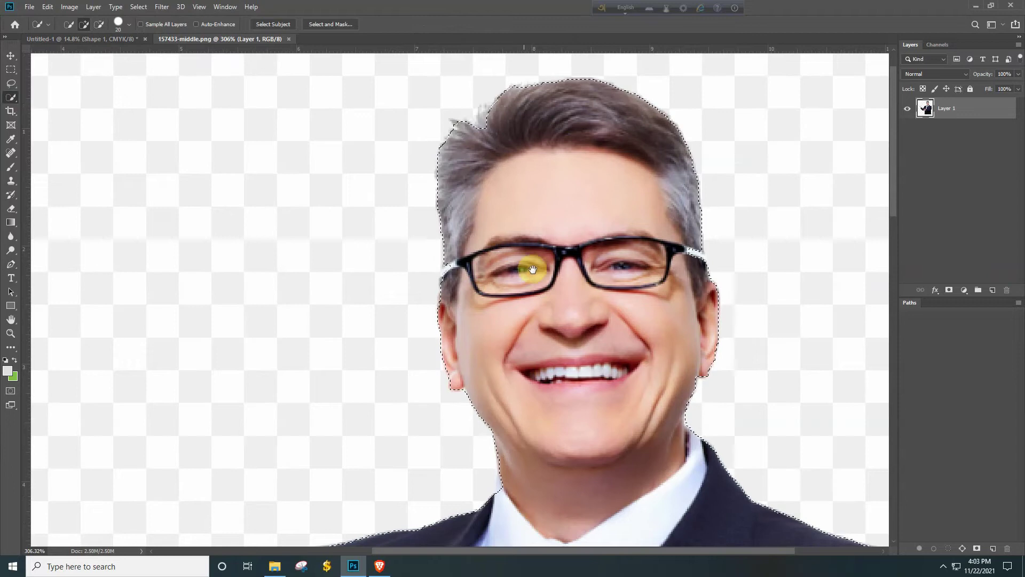
Feather the selection around the man by 0.5 px and copy it.
{"action": "scroll", "coordinate": [531, 267], "scroll_direction": "down", "scroll_amount": 2}
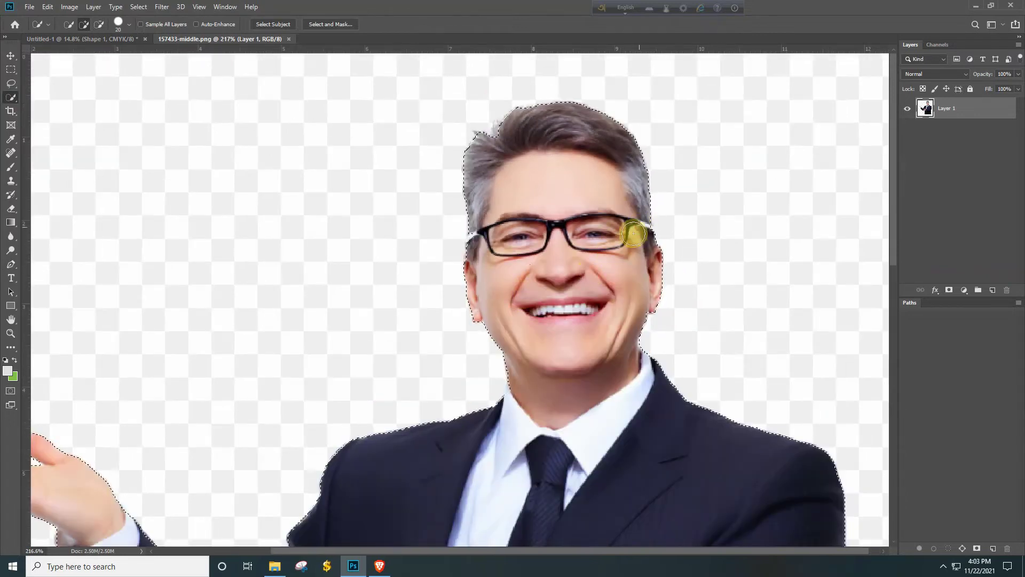
{"action": "scroll", "coordinate": [583, 229], "scroll_direction": "down", "scroll_amount": 2}
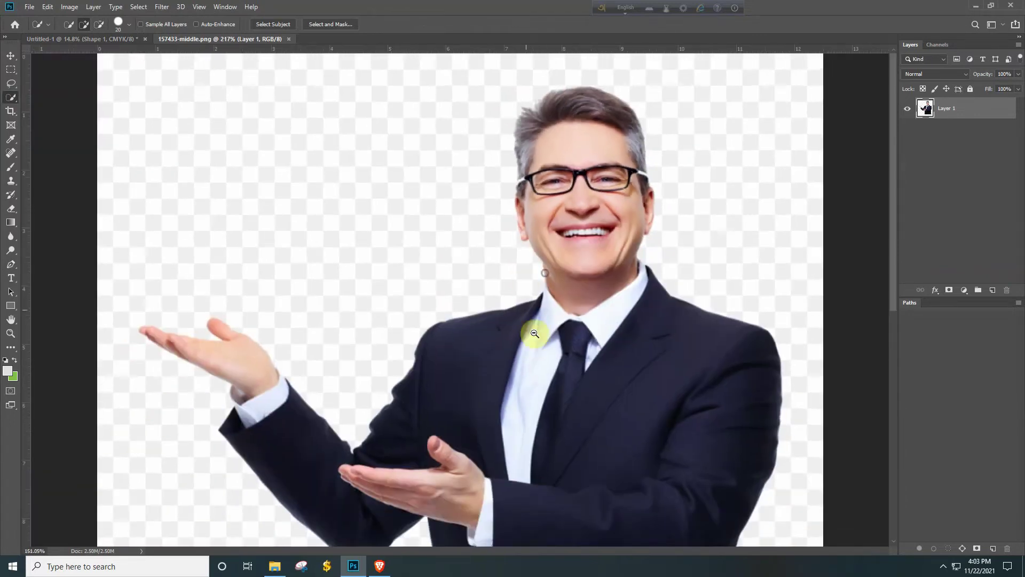
{"action": "left_click_drag", "start_coordinate": [532, 332], "coordinate": [585, 183]}
{"action": "scroll", "coordinate": [529, 219], "scroll_direction": "down", "scroll_amount": 3}
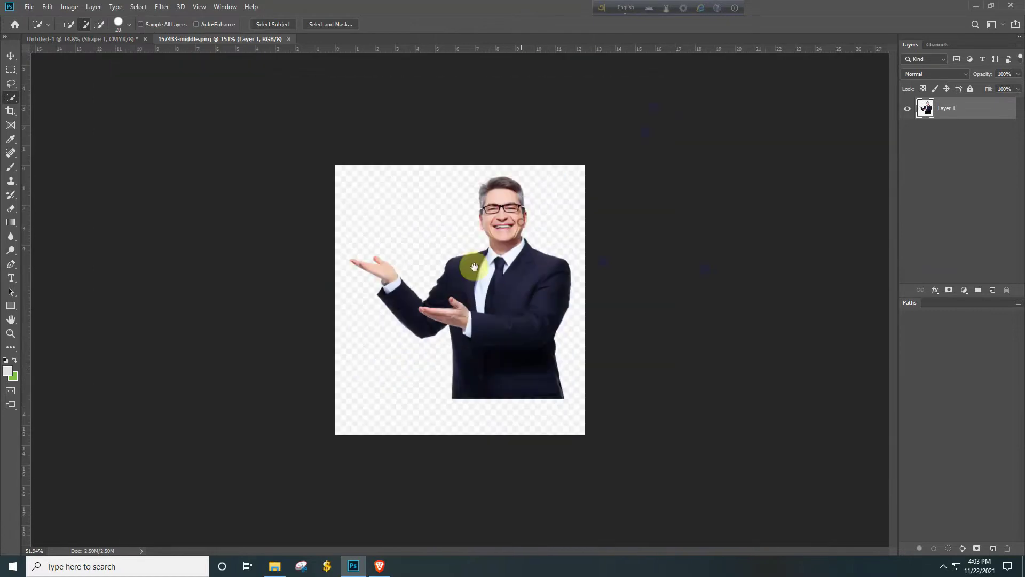
{"action": "scroll", "coordinate": [523, 199], "scroll_direction": "up", "scroll_amount": 5}
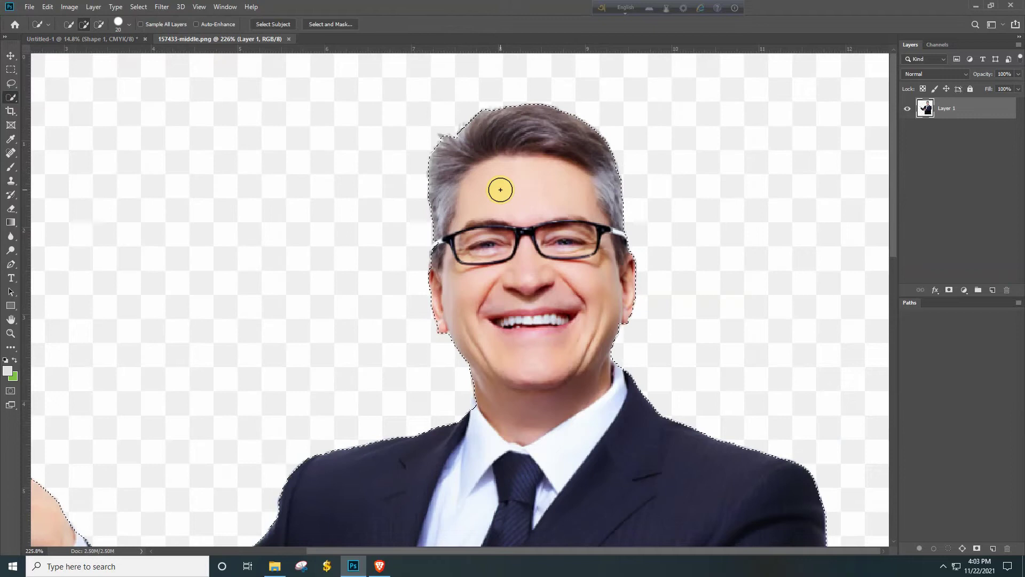
{"action": "key", "text": "shift+F5"}
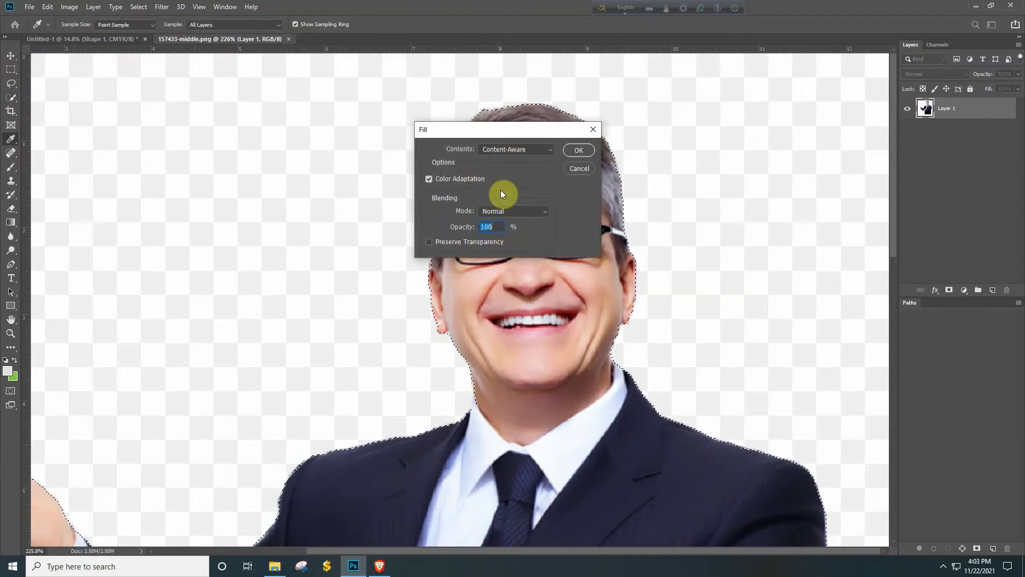
{"action": "left_click", "coordinate": [575, 156]}
{"action": "key", "text": "shift+F6"}
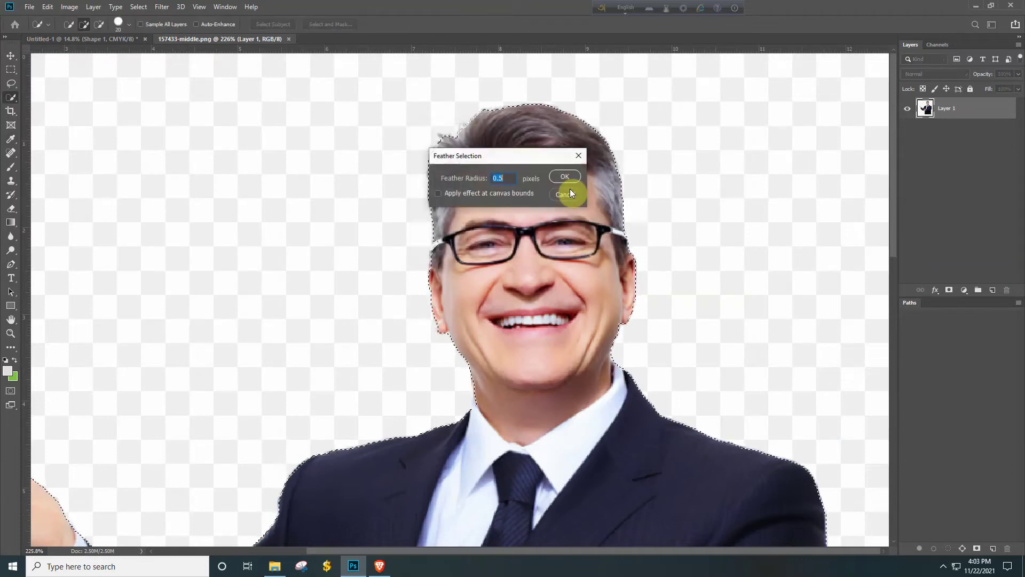
{"action": "left_click", "coordinate": [569, 189]}
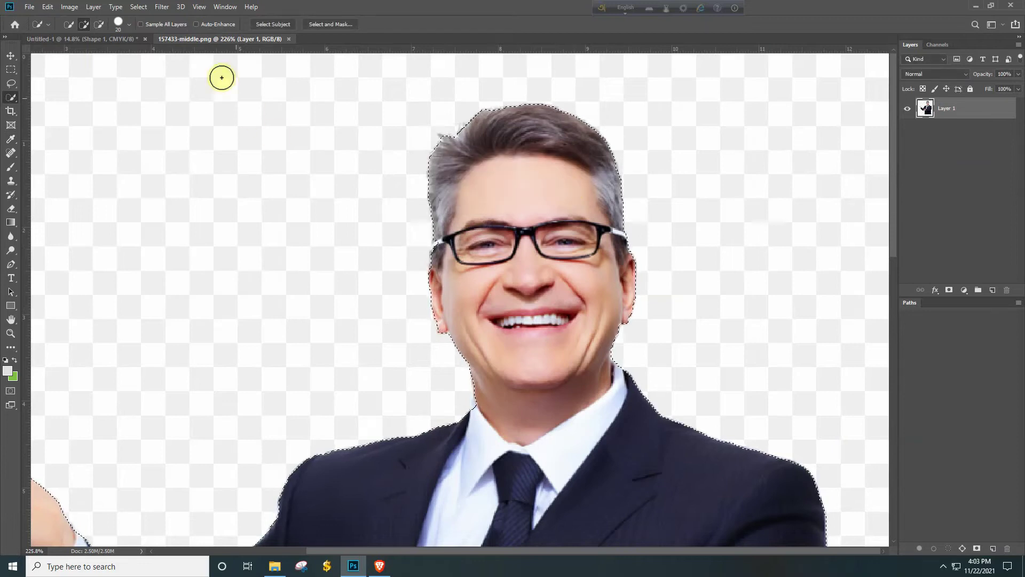
Paste the man above the grey rectangle's layer in the flyer document and place him over the triangle's lower part.
{"action": "left_click", "coordinate": [104, 38]}
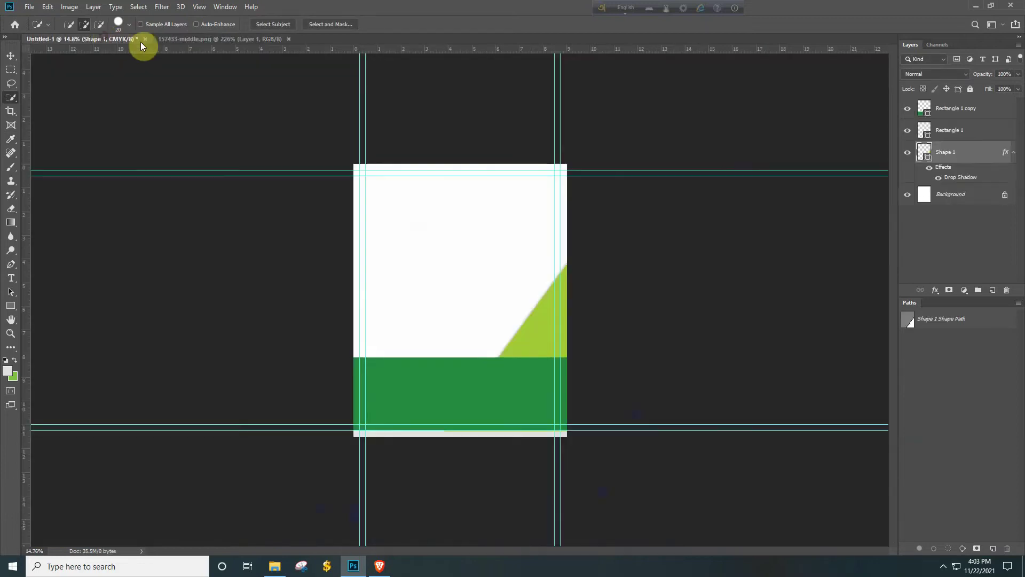
{"action": "left_click", "coordinate": [955, 133]}
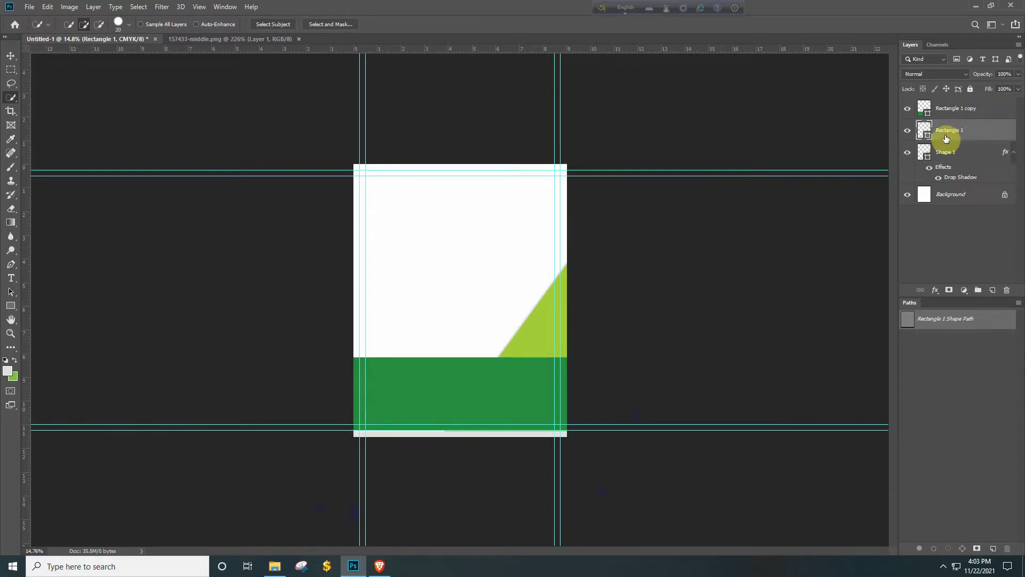
{"action": "key", "text": "ctrl+v"}
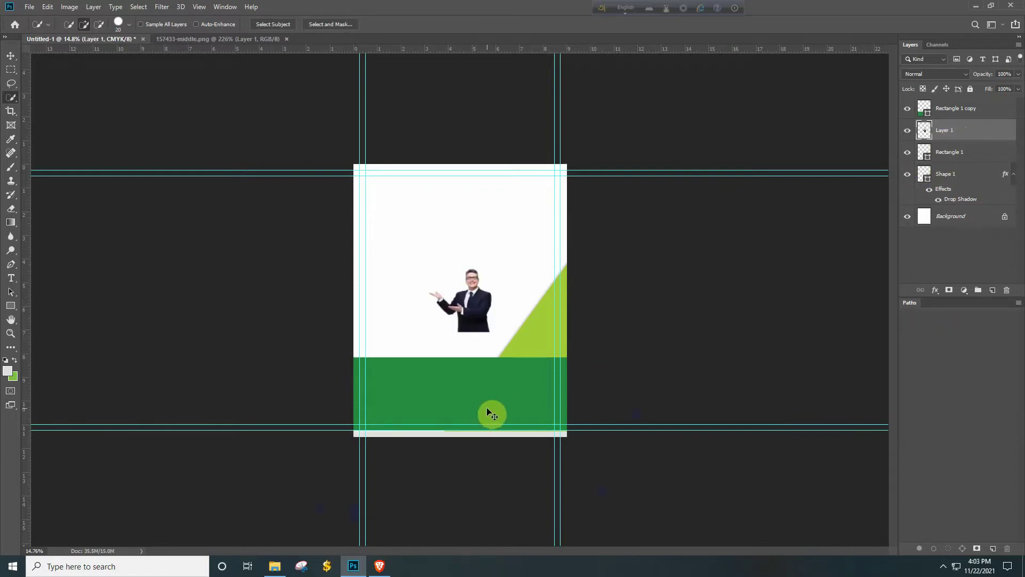
{"action": "key", "text": "ctrl+t"}
{"action": "left_click_drag", "start_coordinate": [470, 316], "coordinate": [537, 343]}
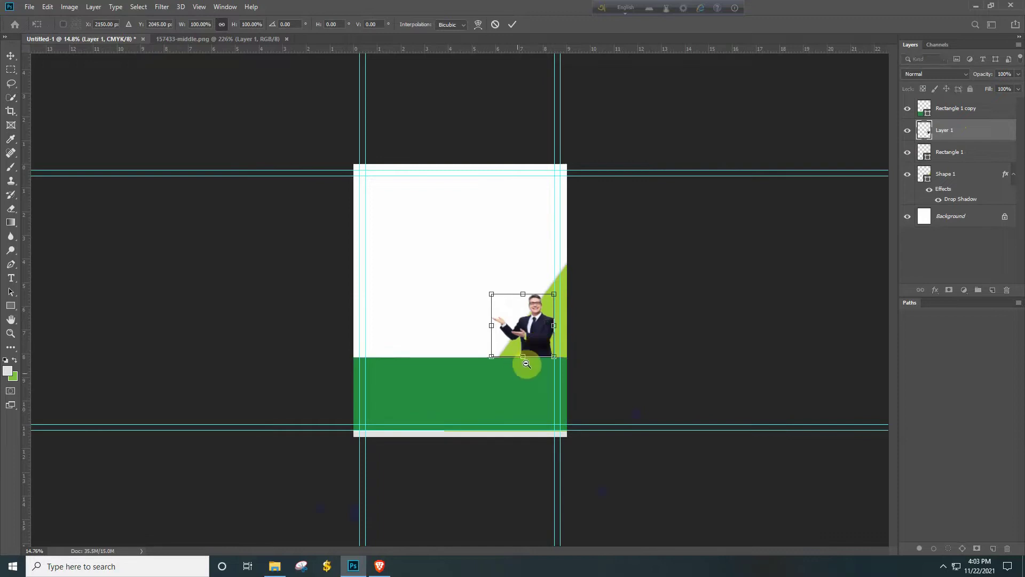
{"action": "scroll", "coordinate": [538, 346], "scroll_direction": "up", "scroll_amount": 4}
{"action": "mouse_move", "coordinate": [619, 365]}
{"action": "left_mouse_down"}
{"action": "mouse_move", "coordinate": [602, 490]}
{"action": "mouse_move", "coordinate": [617, 503]}
{"action": "mouse_move", "coordinate": [616, 403]}
{"action": "left_mouse_up"}
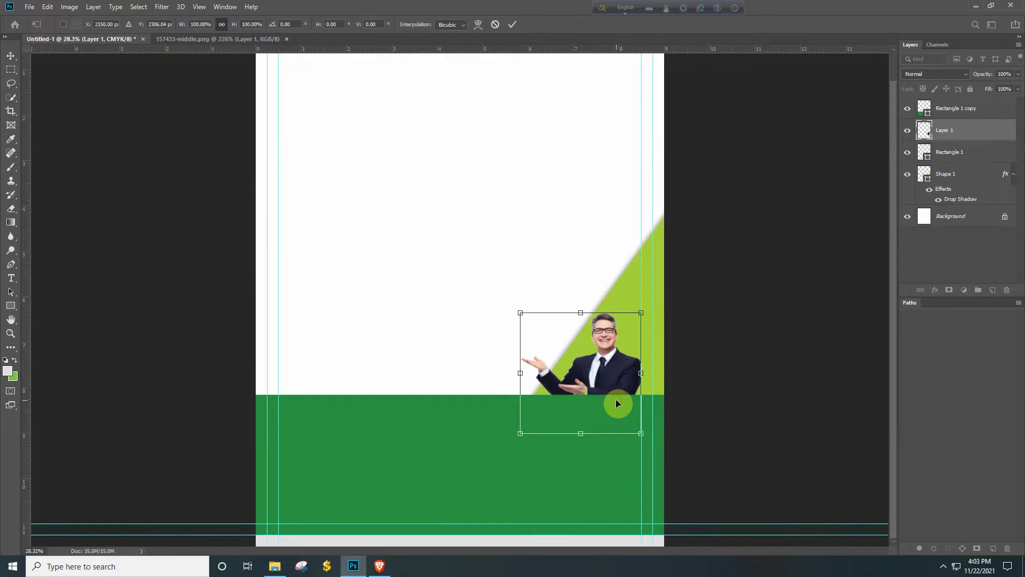
{"action": "key", "text": "Return"}
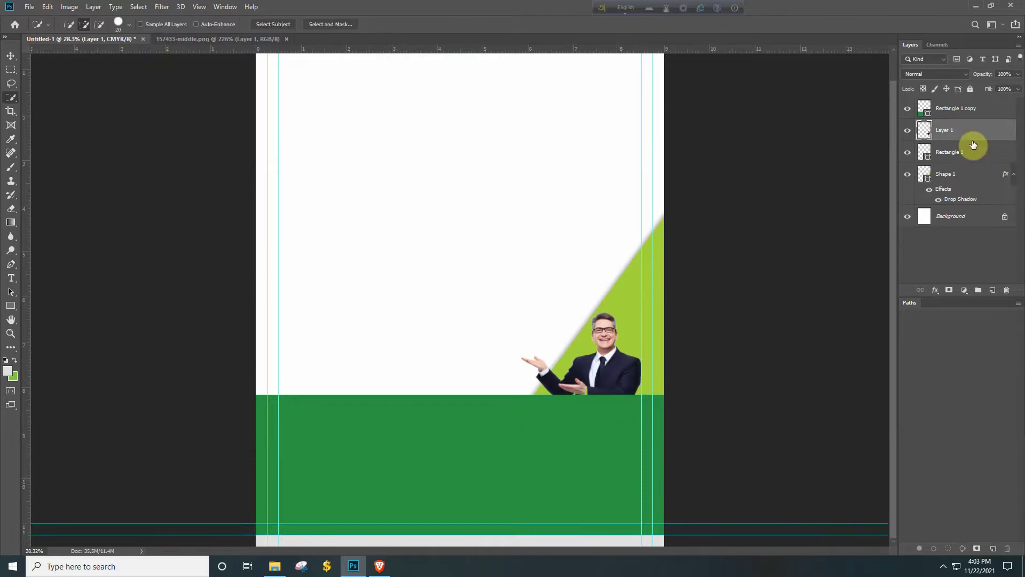
Bring the pasted man's layer to the top of the layer stack, then delete that layer.
{"action": "left_click_drag", "start_coordinate": [971, 130], "coordinate": [953, 107]}
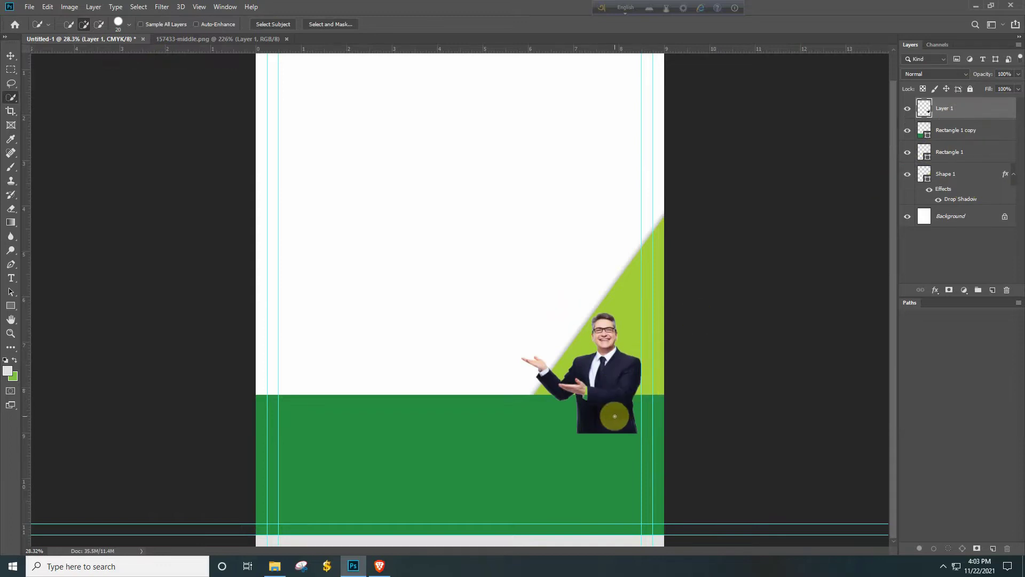
{"action": "scroll", "coordinate": [611, 399], "scroll_direction": "down", "scroll_amount": 2}
{"action": "left_click_drag", "start_coordinate": [950, 107], "coordinate": [1007, 289]}
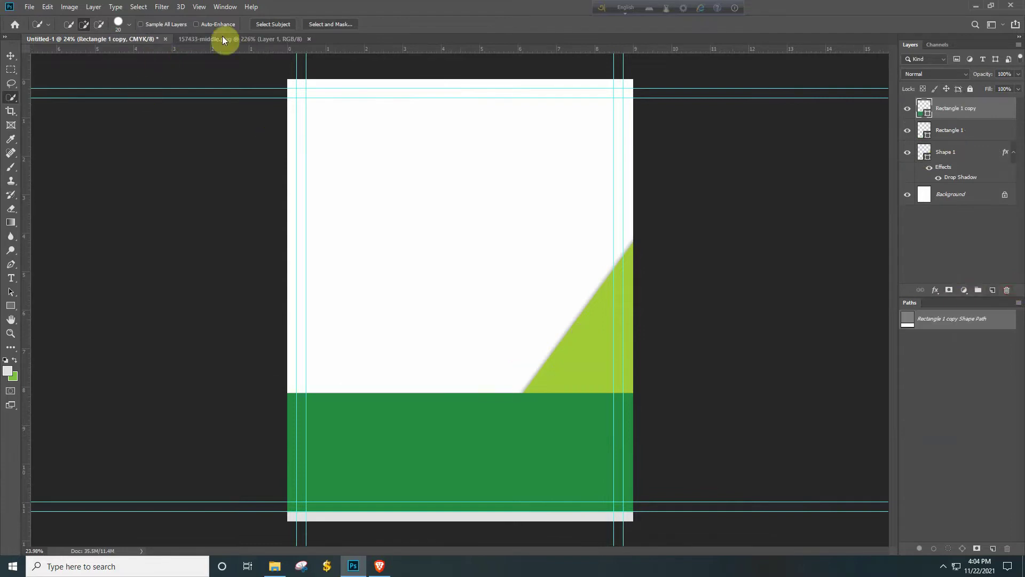
Add the missing shirt cuff of the man's front hand to the selection with the Lasso tool and feather the edge.
{"action": "left_click", "coordinate": [247, 39]}
{"action": "scroll", "coordinate": [415, 404], "scroll_direction": "down", "scroll_amount": 3}
{"action": "mouse_move", "coordinate": [485, 357]}
{"action": "left_mouse_down"}
{"action": "mouse_move", "coordinate": [521, 291]}
{"action": "mouse_move", "coordinate": [473, 359]}
{"action": "left_mouse_up"}
{"action": "key", "text": "l"}
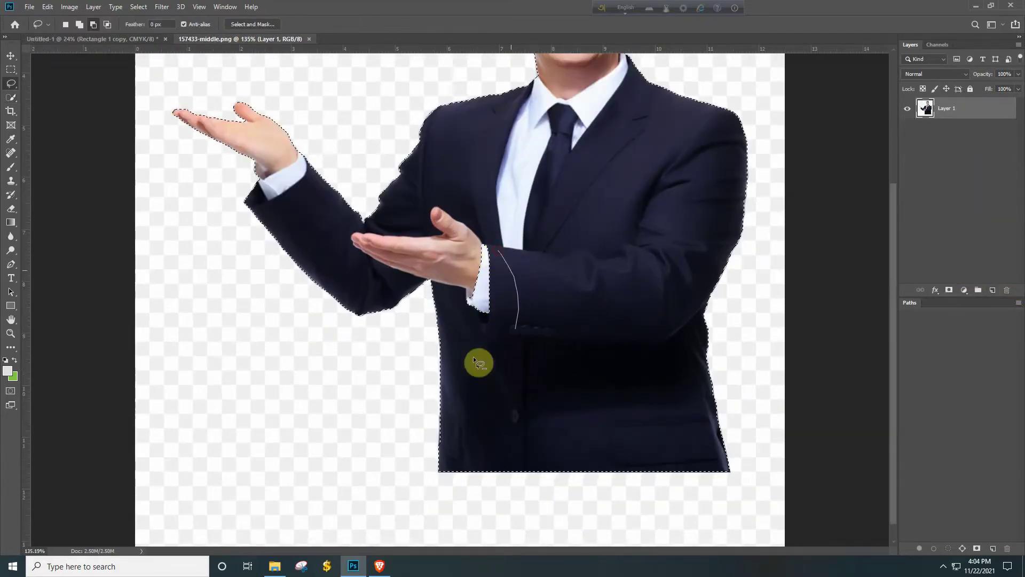
{"action": "left_click_drag", "start_coordinate": [509, 208], "coordinate": [511, 209]}
{"action": "key", "text": "ctrl+z"}
{"action": "mouse_move", "coordinate": [539, 295]}
{"action": "left_mouse_down"}
{"action": "mouse_move", "coordinate": [447, 296]}
{"action": "mouse_move", "coordinate": [513, 223]}
{"action": "left_mouse_up"}
{"action": "key", "text": "shift+F6"}
{"action": "key", "text": "Return"}
Paste the man as the flyer's top layer and enlarge him to stand on the green rectangle's lower edge beside the outer right guide.
{"action": "left_click", "coordinate": [126, 40]}
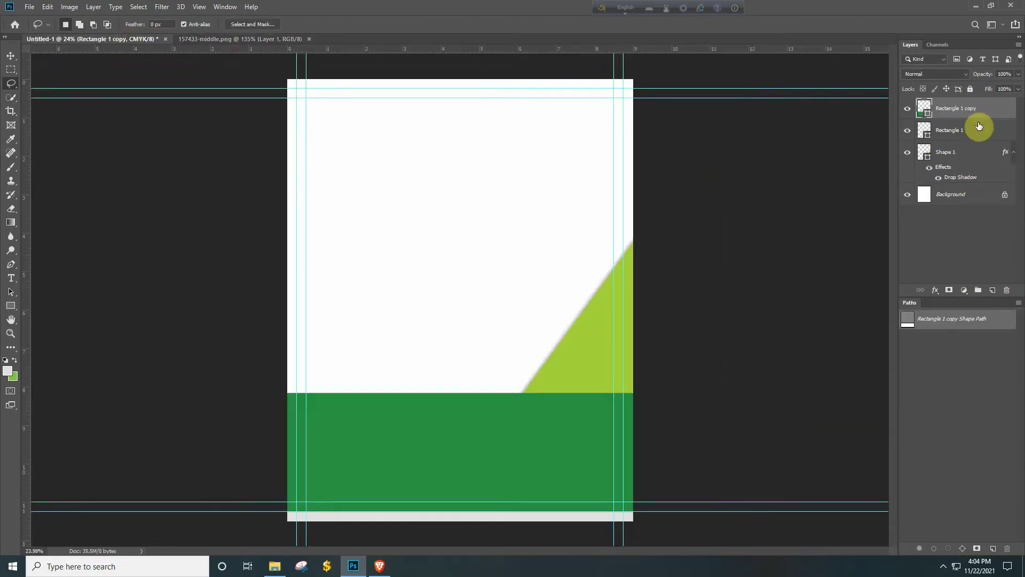
{"action": "key", "text": "ctrl+v"}
{"action": "key", "text": "ctrl+t"}
{"action": "left_click_drag", "start_coordinate": [495, 325], "coordinate": [606, 483]}
{"action": "left_click_drag", "start_coordinate": [527, 408], "coordinate": [442, 304]}
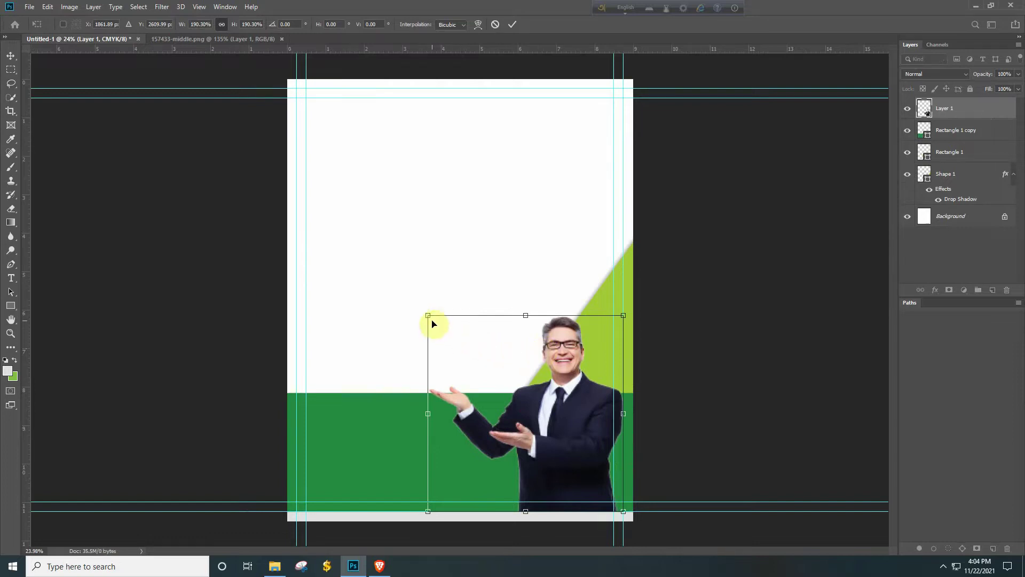
{"action": "left_click_drag", "start_coordinate": [428, 315], "coordinate": [455, 346]}
{"action": "key", "text": "Return"}
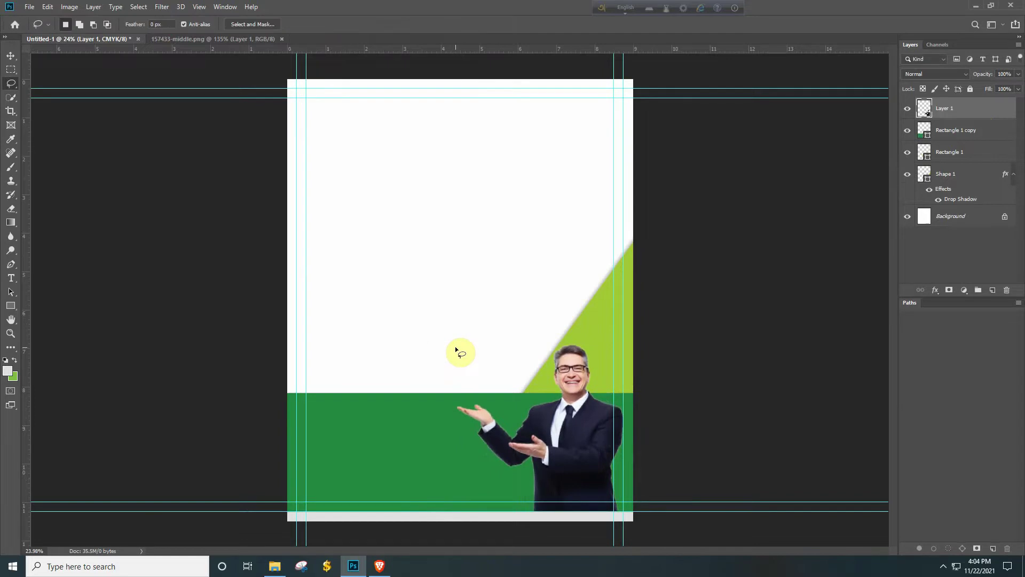
{"action": "scroll", "coordinate": [539, 328], "scroll_direction": "down", "scroll_amount": 2}
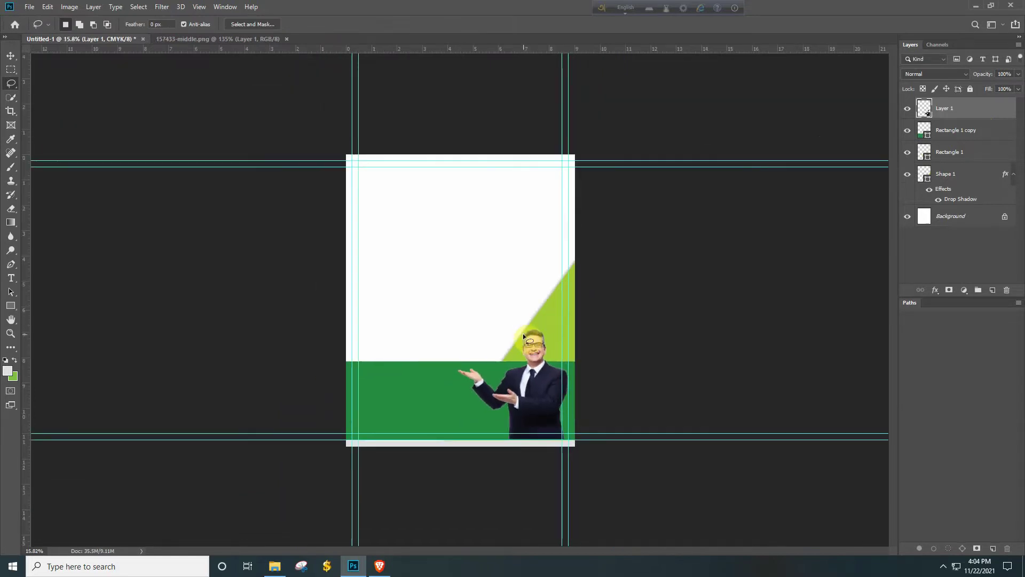
{"action": "scroll", "coordinate": [470, 325], "scroll_direction": "up", "scroll_amount": 2}
{"action": "scroll", "coordinate": [512, 325], "scroll_direction": "down", "scroll_amount": 1}
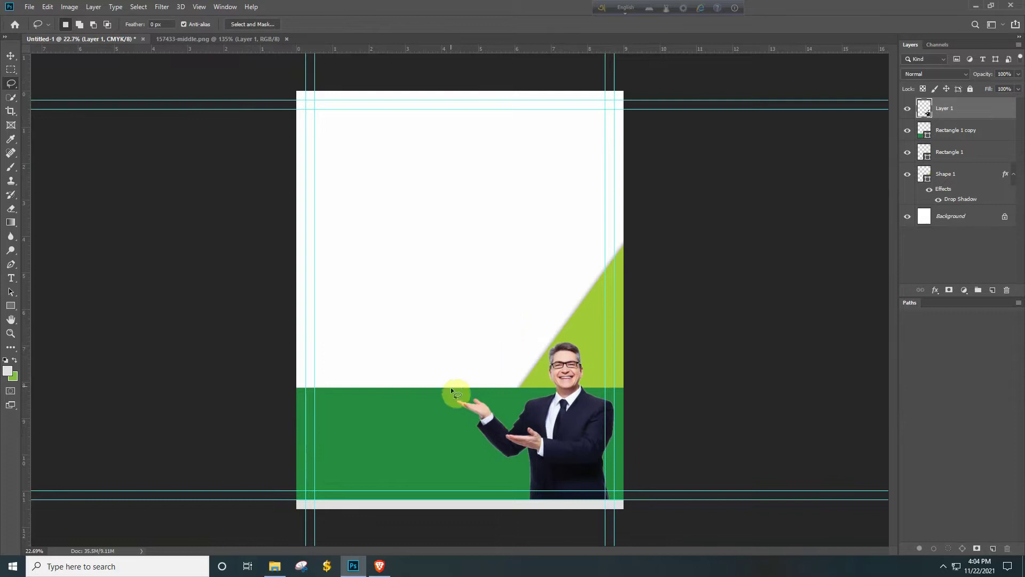
Stretch the green rectangle's upper edge upward until it reaches the level of the man's face.
{"action": "scroll", "coordinate": [464, 374], "scroll_direction": "down", "scroll_amount": 1}
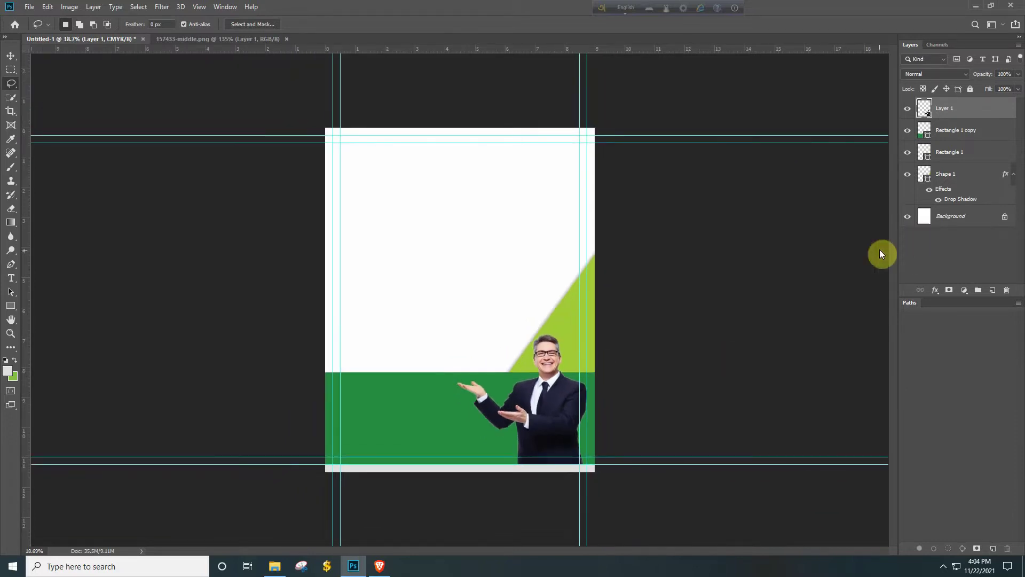
{"action": "left_click", "coordinate": [949, 137]}
{"action": "key", "text": "ctrl+t"}
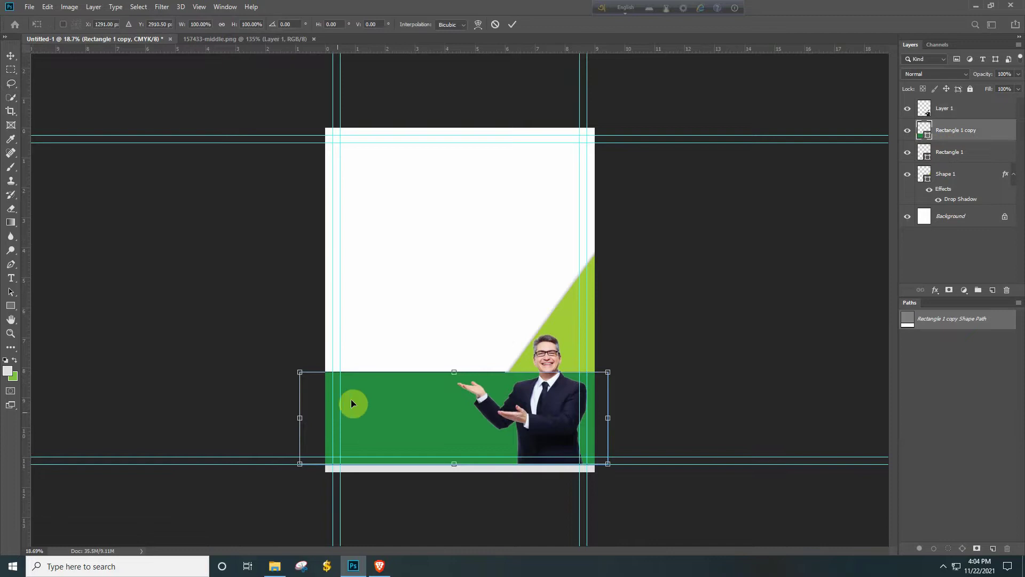
{"action": "left_click_drag", "start_coordinate": [456, 372], "coordinate": [458, 356]}
{"action": "key", "text": "Return"}
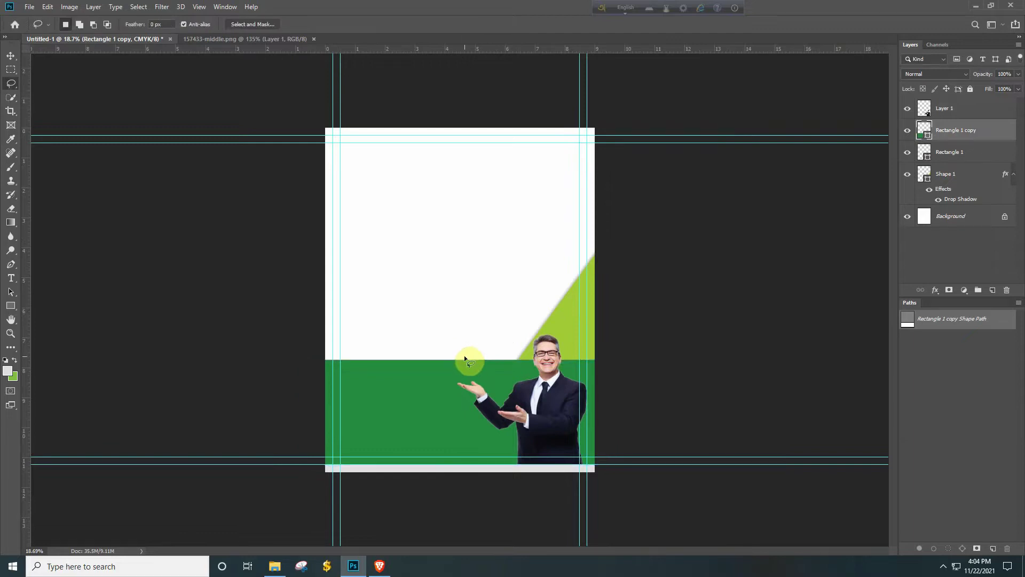
Enlarge the man proportionally to about 111%, keeping his lower right corner fixed on the green rectangle's bottom edge.
{"action": "left_click", "coordinate": [975, 116]}
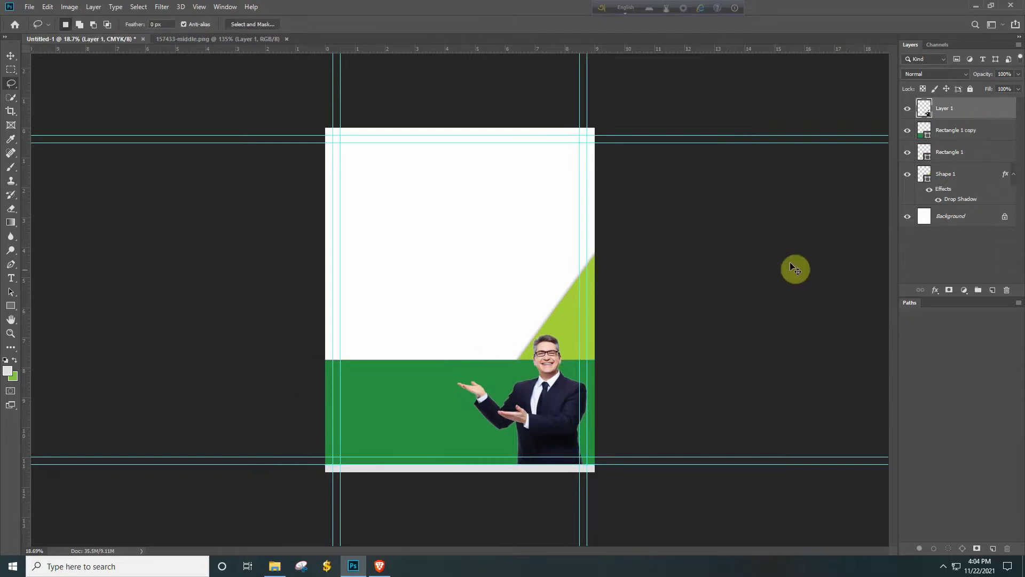
{"action": "key", "text": "ctrl+t"}
{"action": "left_click_drag", "start_coordinate": [453, 334], "coordinate": [453, 308]}
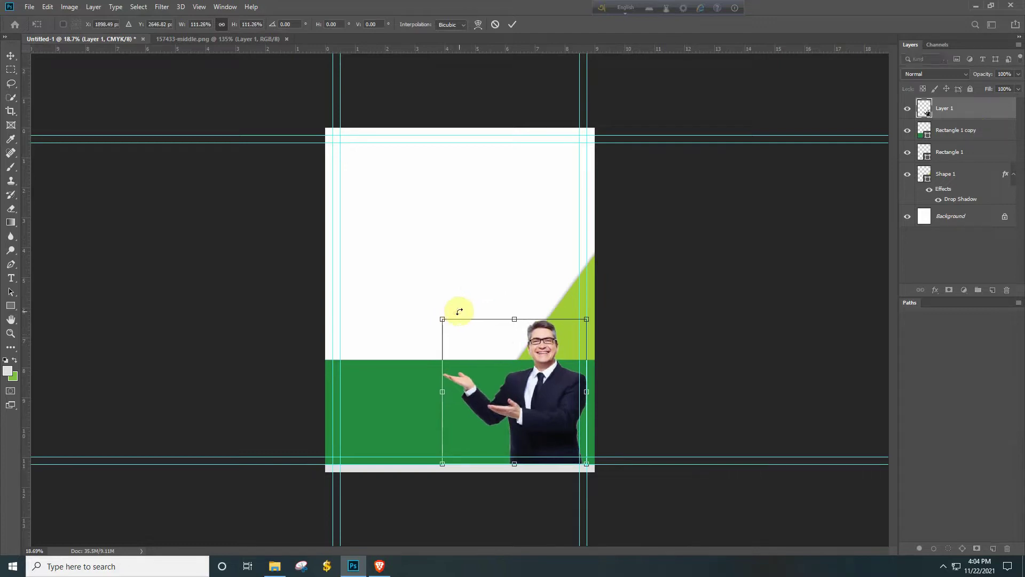
{"action": "key", "text": "Return"}
{"action": "key", "text": "l"}
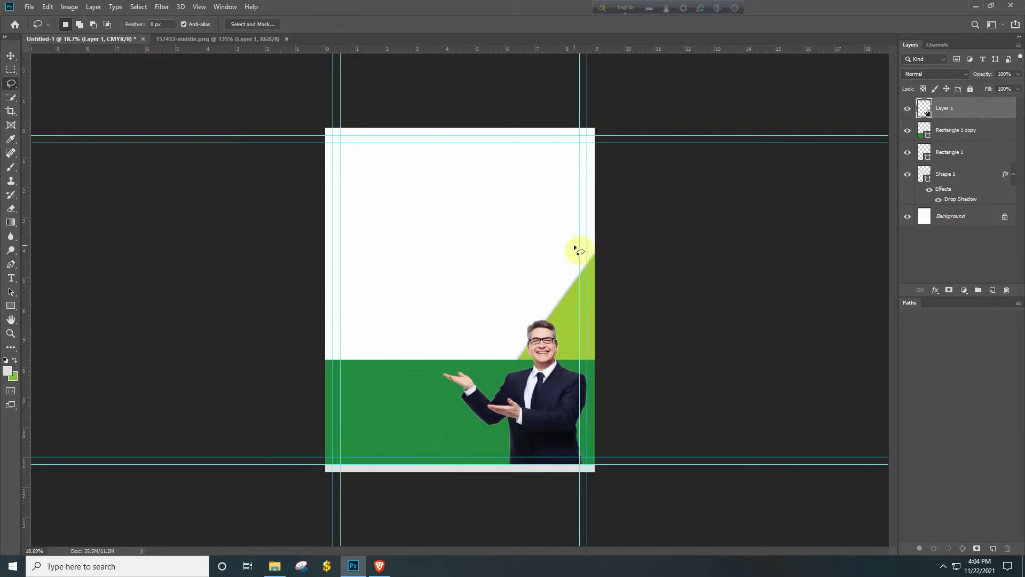
{"action": "scroll", "coordinate": [523, 241], "scroll_direction": "down", "scroll_amount": 2}
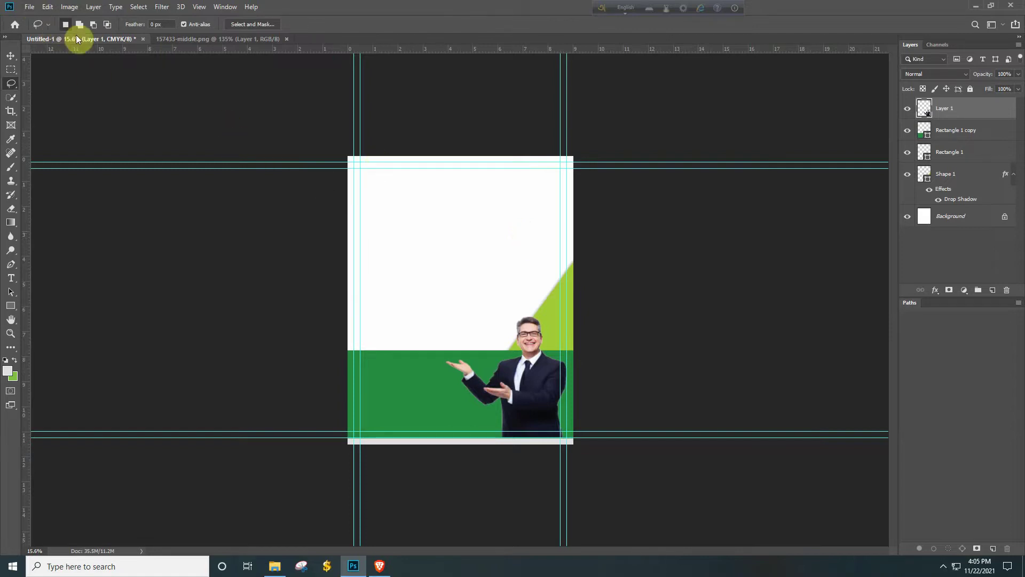
Open the image 6076-happy-family-life-material and copy the whole picture.
{"action": "left_click", "coordinate": [29, 7]}
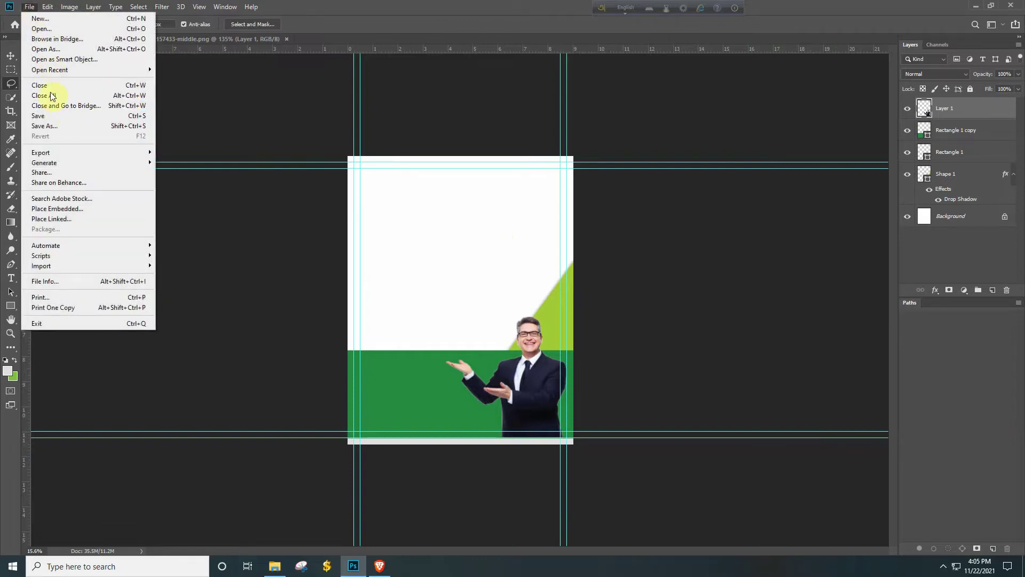
{"action": "left_click", "coordinate": [40, 29]}
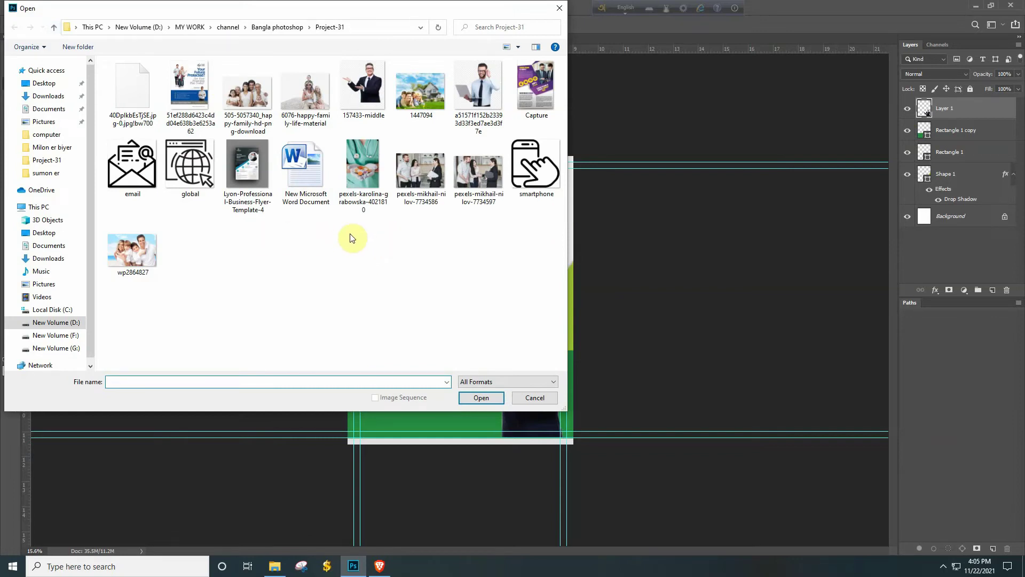
{"action": "left_click", "coordinate": [305, 92]}
{"action": "left_click", "coordinate": [474, 398]}
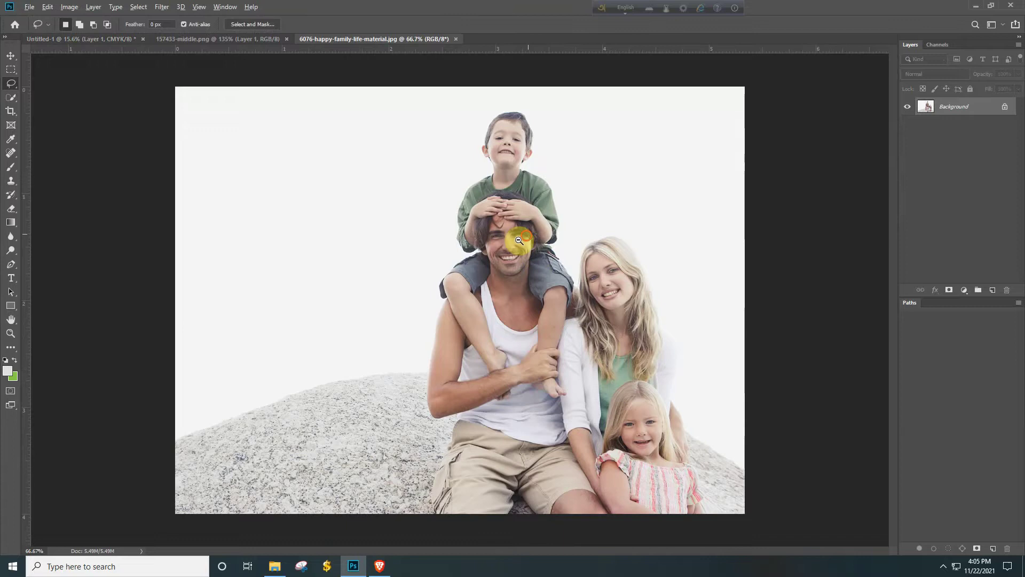
{"action": "scroll", "coordinate": [496, 254], "scroll_direction": "down", "scroll_amount": 2}
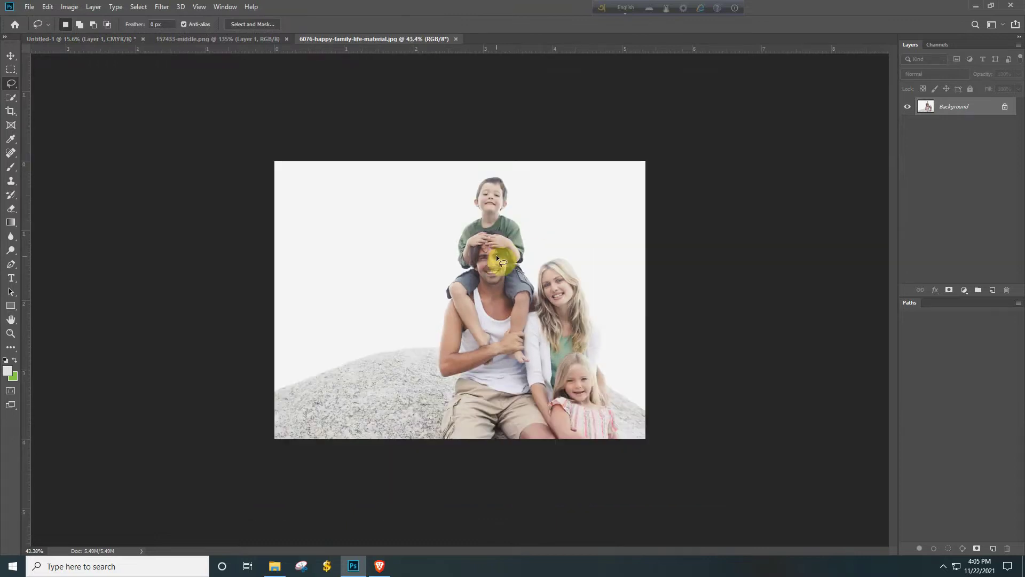
{"action": "key", "text": "ctrl+a"}
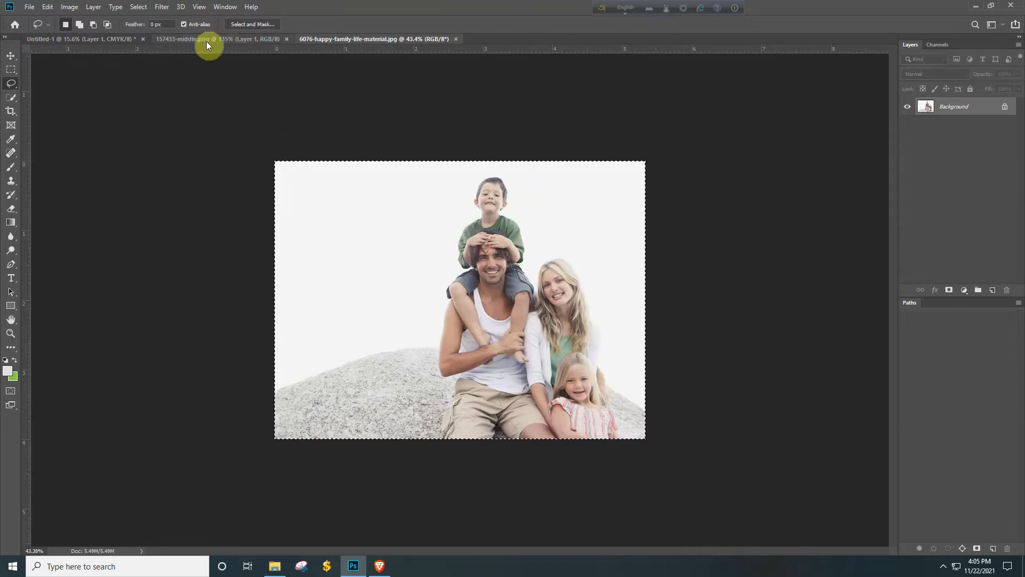
Paste the family photo as the flyer's top layer and move it into the page's upper right corner.
{"action": "left_click", "coordinate": [171, 39]}
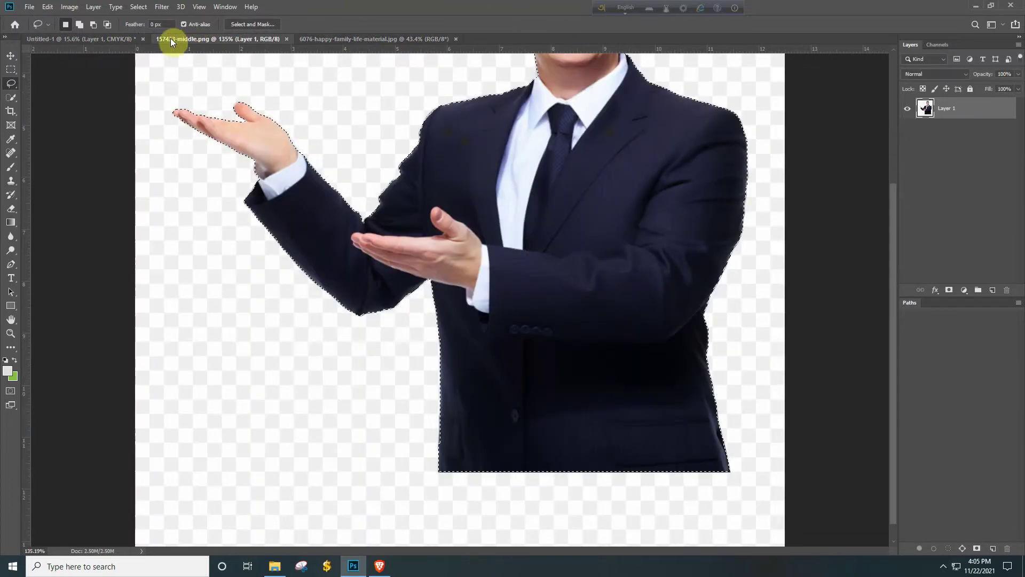
{"action": "left_click", "coordinate": [85, 39]}
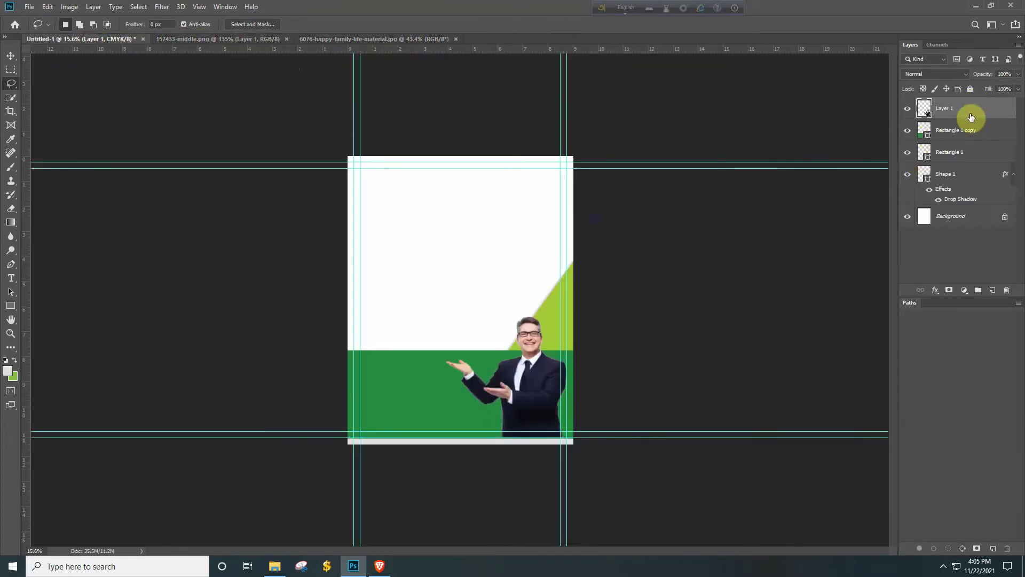
{"action": "key", "text": "ctrl+v"}
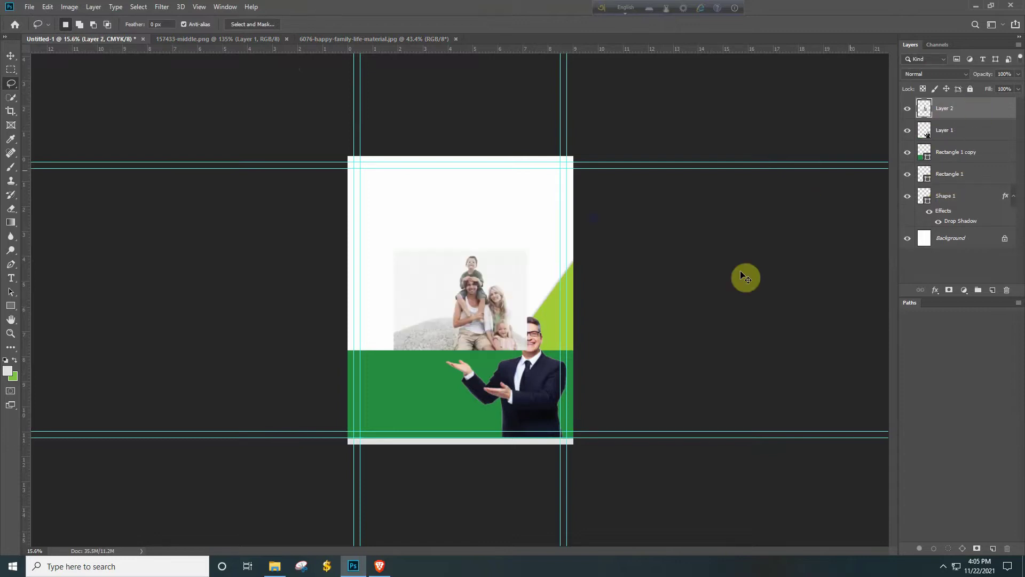
{"action": "key", "text": "ctrl+t"}
{"action": "left_click_drag", "start_coordinate": [469, 281], "coordinate": [543, 252]}
{"action": "key", "text": "Up"}
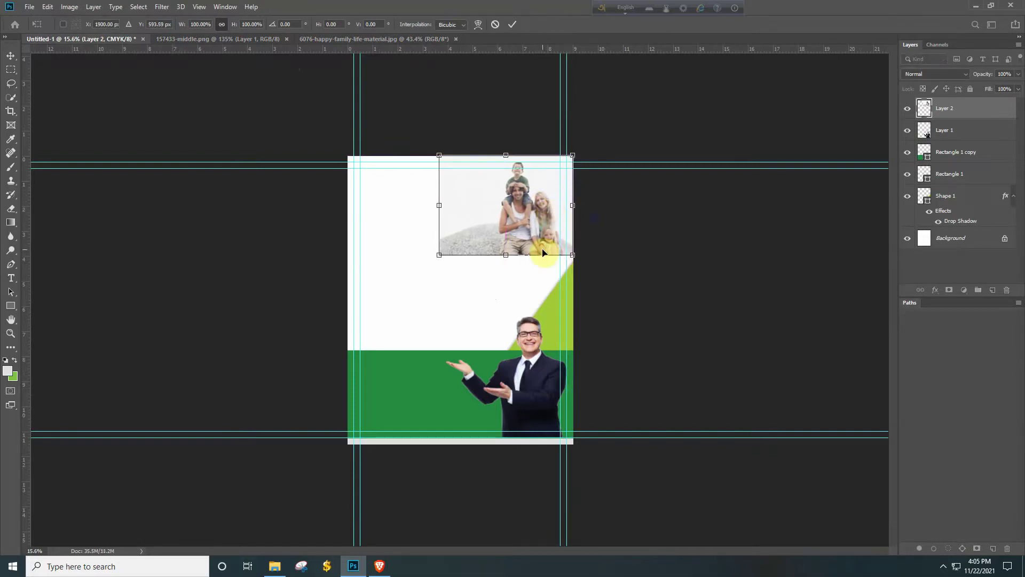
{"action": "key", "text": "Return"}
{"action": "key", "text": "l"}
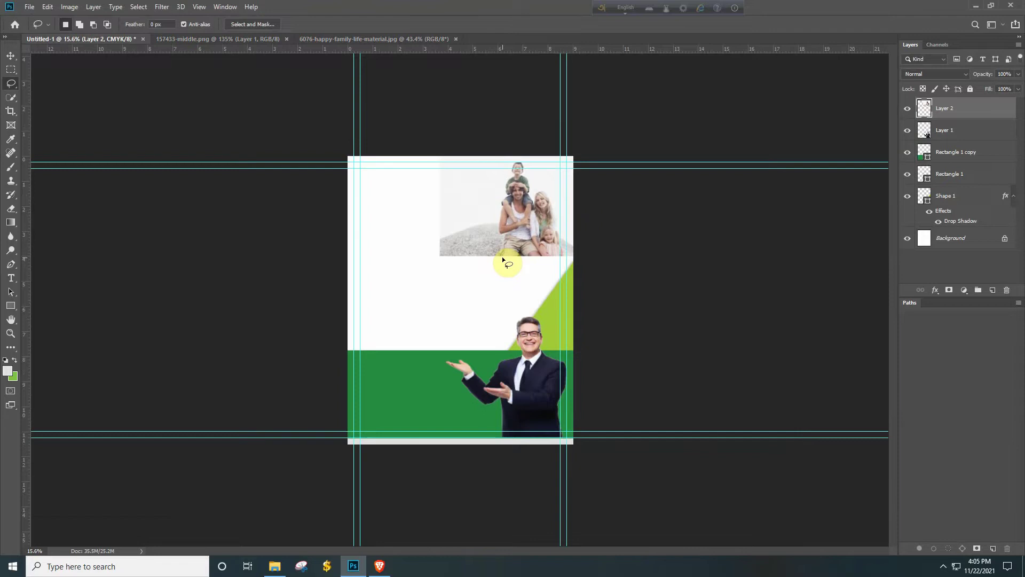
Draw a grey five-sided Pen shape about 1207 × 1263 px over the family photo, cutting diagonally across its lower left corner.
{"action": "key", "text": "p"}
{"action": "left_click_drag", "start_coordinate": [456, 167], "coordinate": [474, 159]}
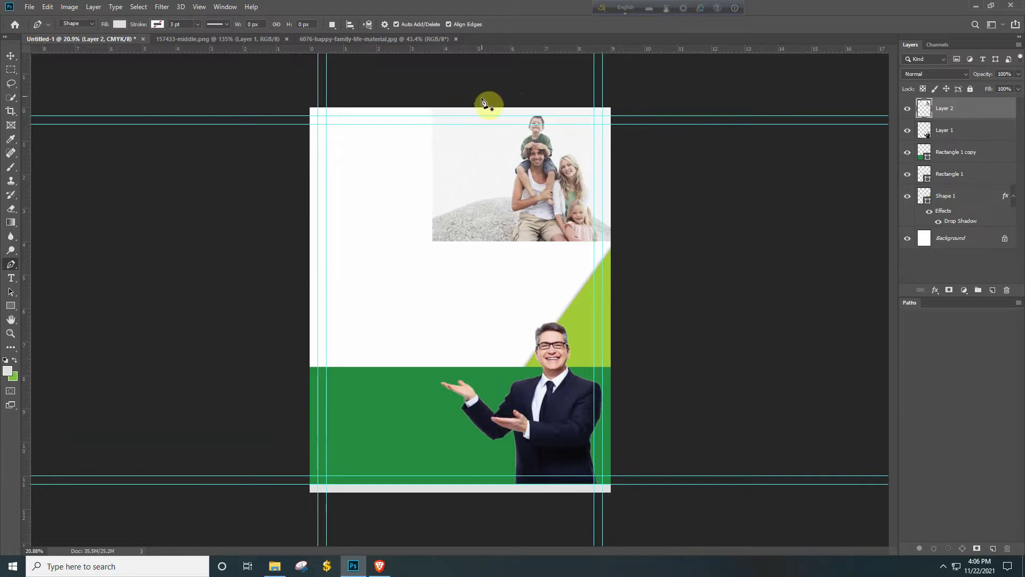
{"action": "left_click_drag", "start_coordinate": [481, 101], "coordinate": [492, 227]}
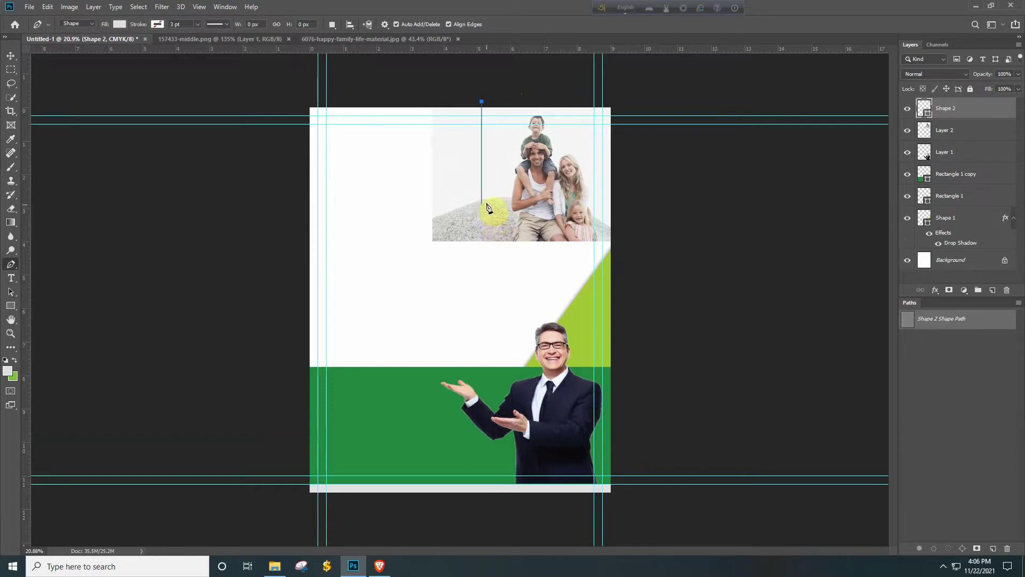
{"action": "left_click", "coordinate": [482, 201]}
{"action": "left_click", "coordinate": [527, 242]}
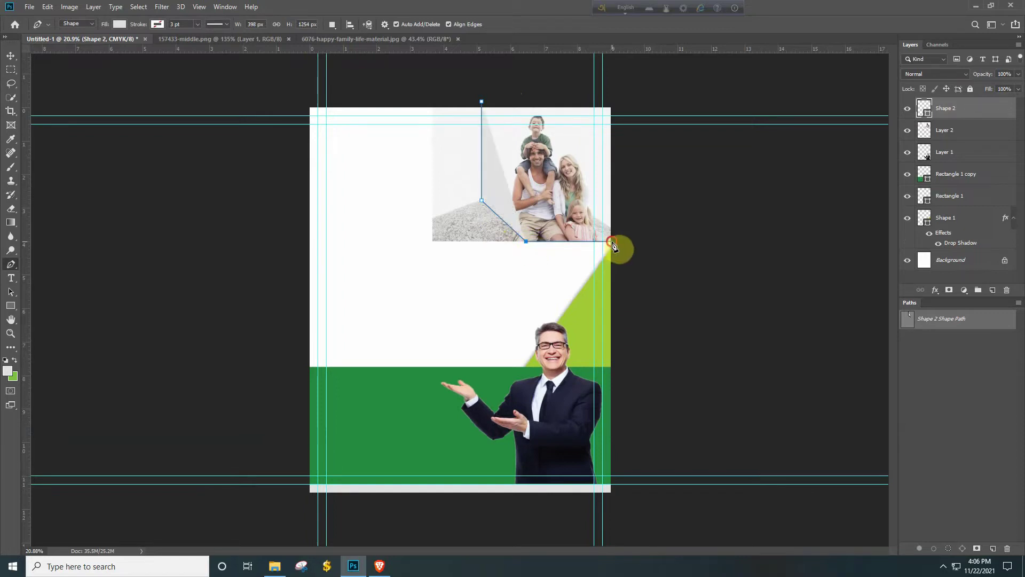
{"action": "left_click", "coordinate": [612, 241]}
{"action": "left_click", "coordinate": [616, 101]}
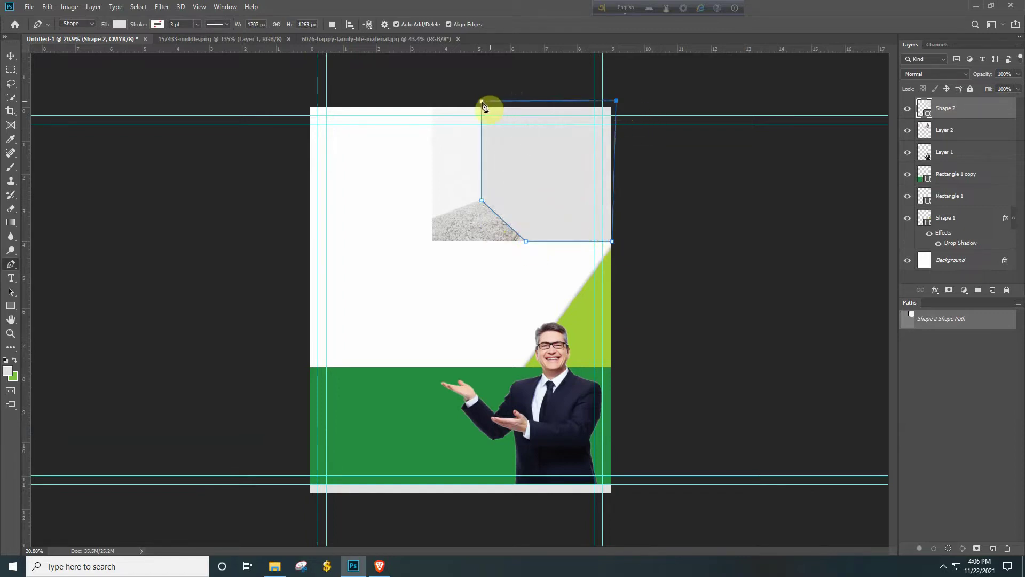
{"action": "scroll", "coordinate": [522, 148], "scroll_direction": "down", "scroll_amount": 3}
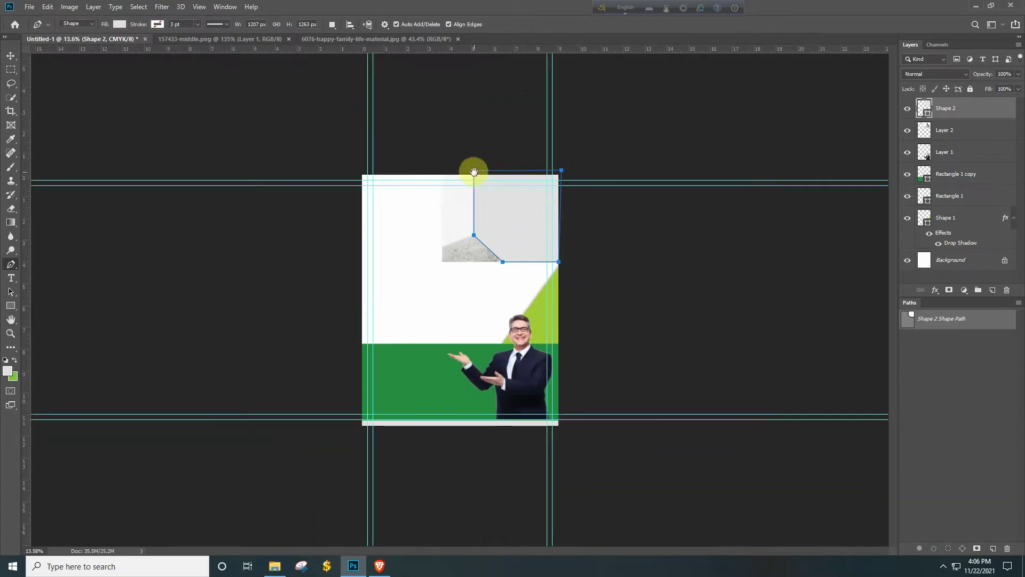
{"action": "key", "text": "Return"}
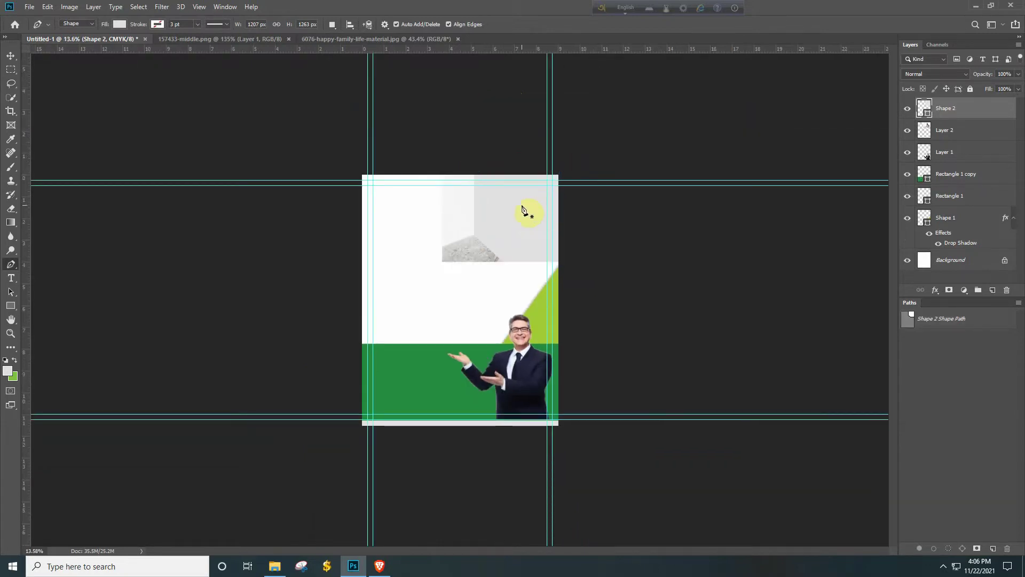
{"action": "right_click", "coordinate": [968, 115]}
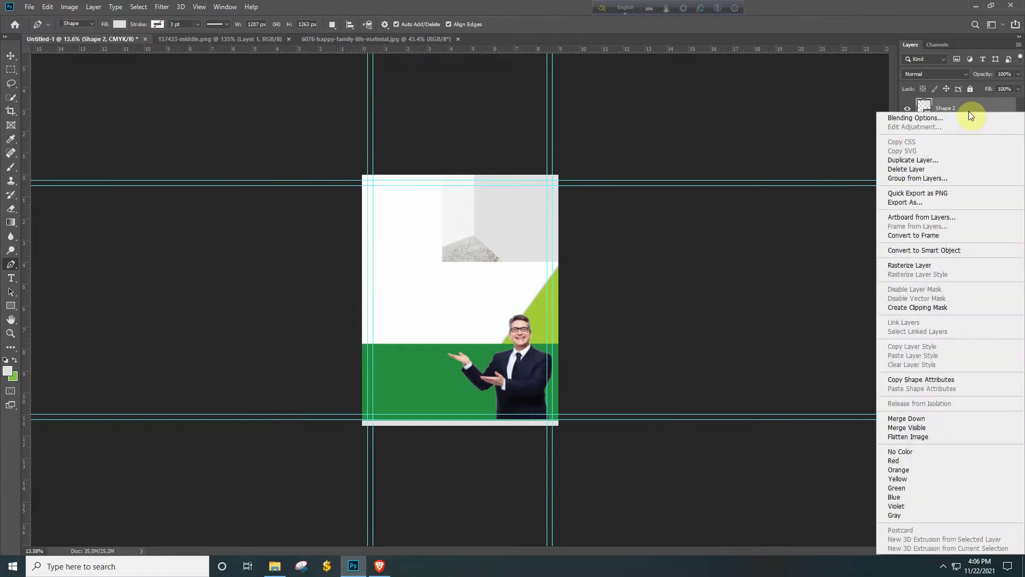
{"action": "left_click", "coordinate": [925, 309]}
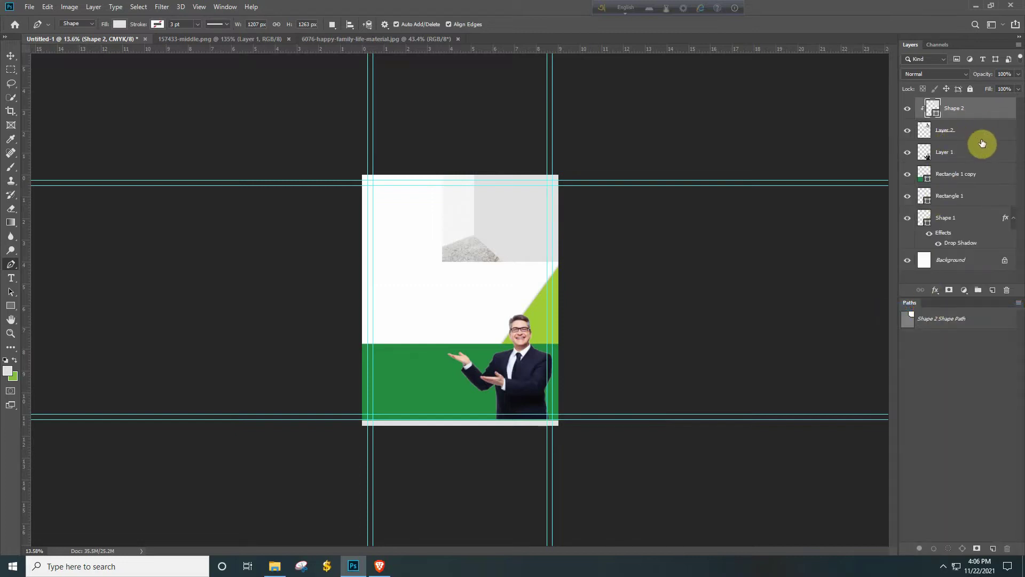
{"action": "key", "text": "ctrl+z"}
Bring the family photo's layer above the five-sided shape and clip it to that shape with a clipping mask.
{"action": "left_click_drag", "start_coordinate": [954, 130], "coordinate": [970, 106]}
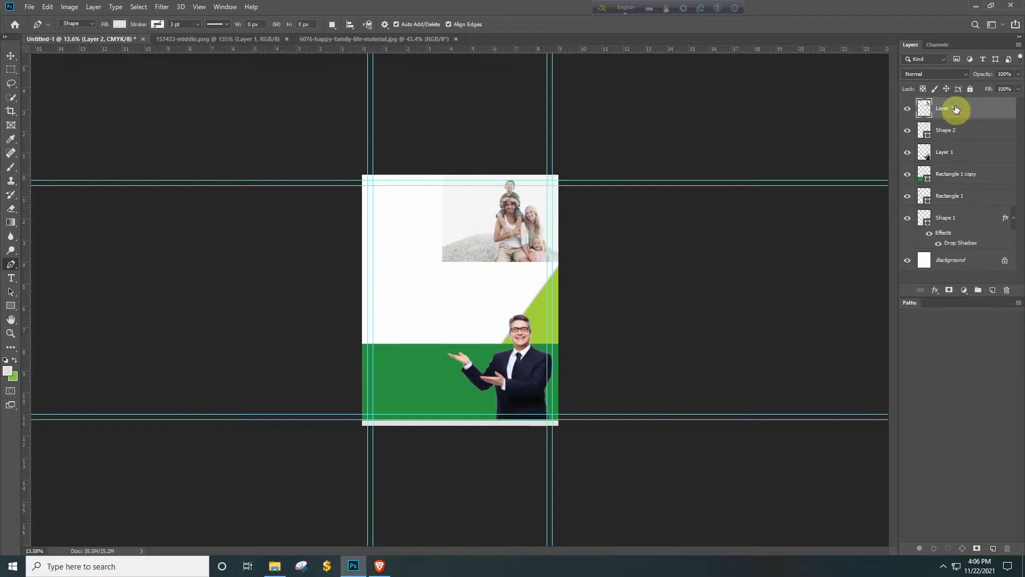
{"action": "right_click", "coordinate": [956, 109]}
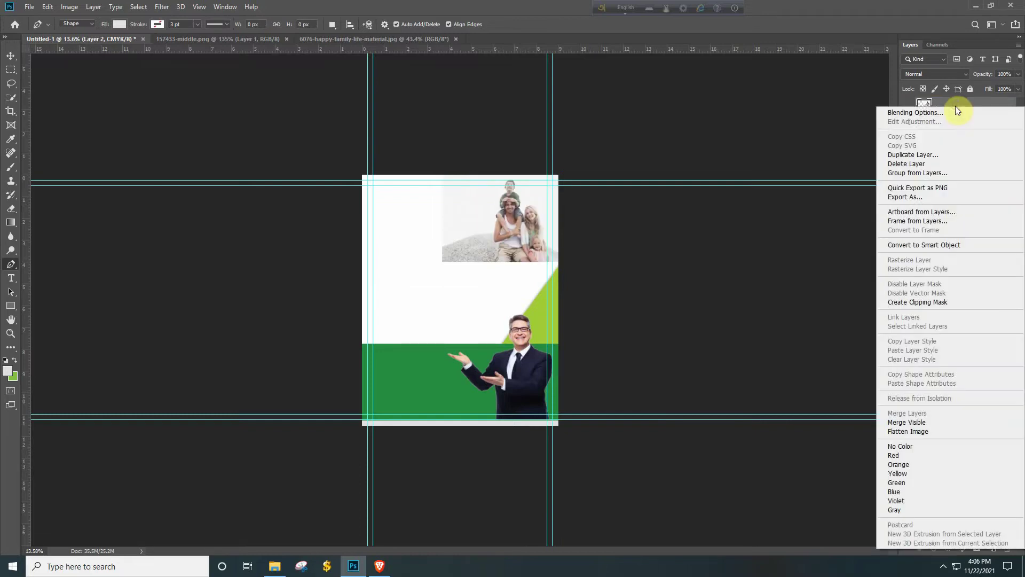
{"action": "left_click", "coordinate": [934, 303]}
{"action": "left_click_drag", "start_coordinate": [488, 235], "coordinate": [501, 213]}
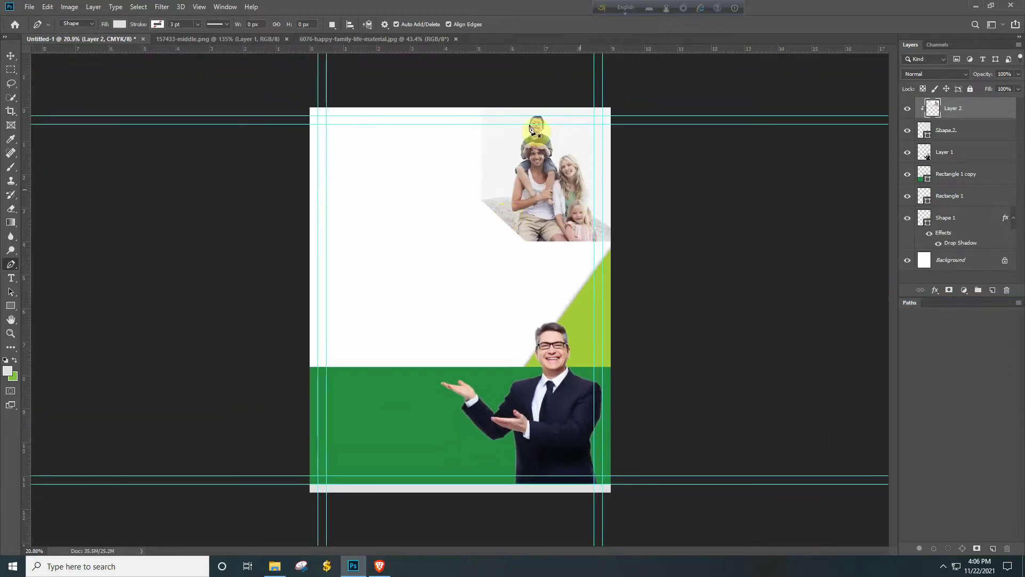
Fill the five-sided shape's outline with the lime green background color on a new top layer and lower its opacity to 11%.
{"action": "scroll", "coordinate": [525, 246], "scroll_direction": "down", "scroll_amount": 2}
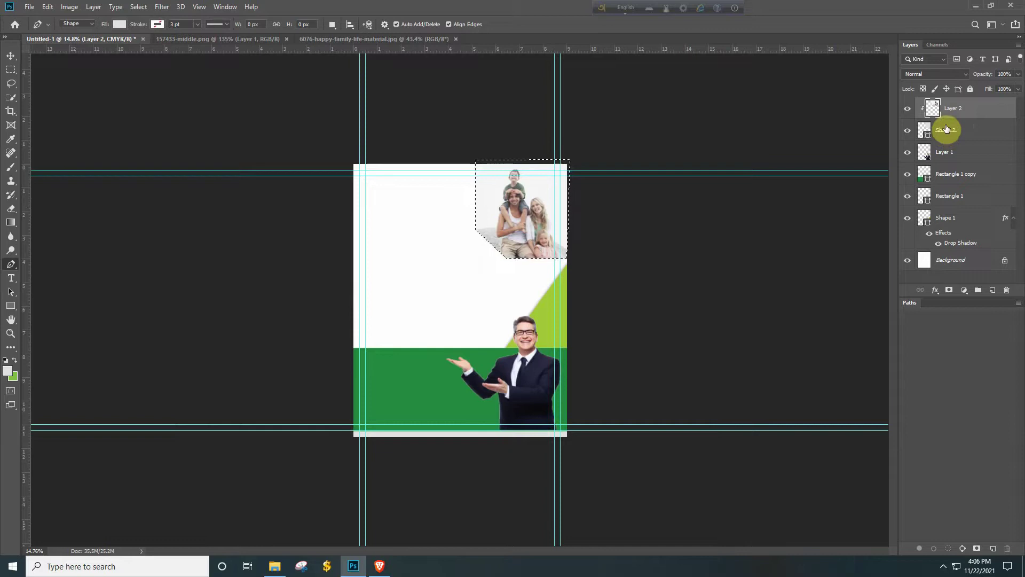
{"action": "left_click", "coordinate": [993, 291]}
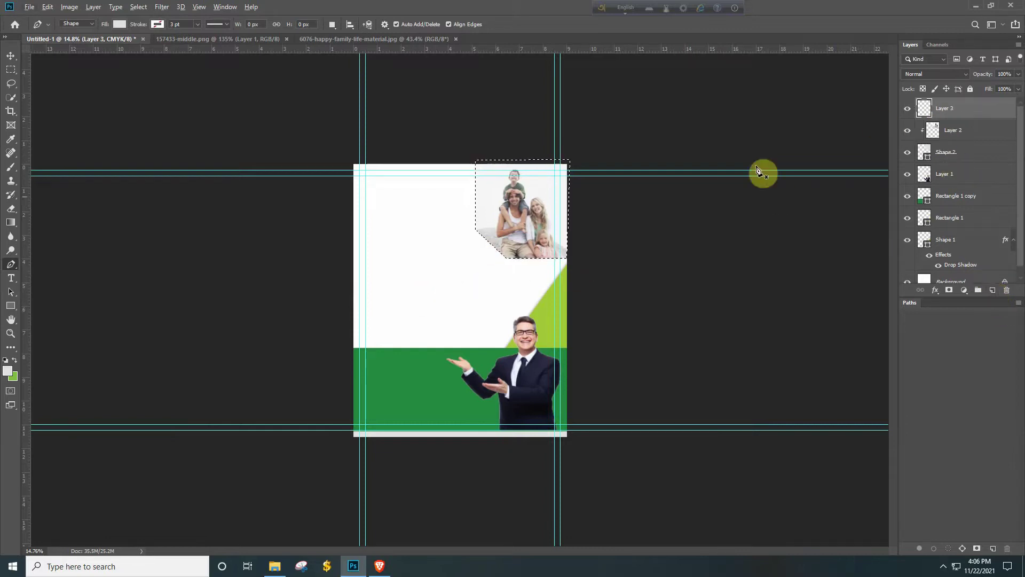
{"action": "left_click", "coordinate": [9, 169]}
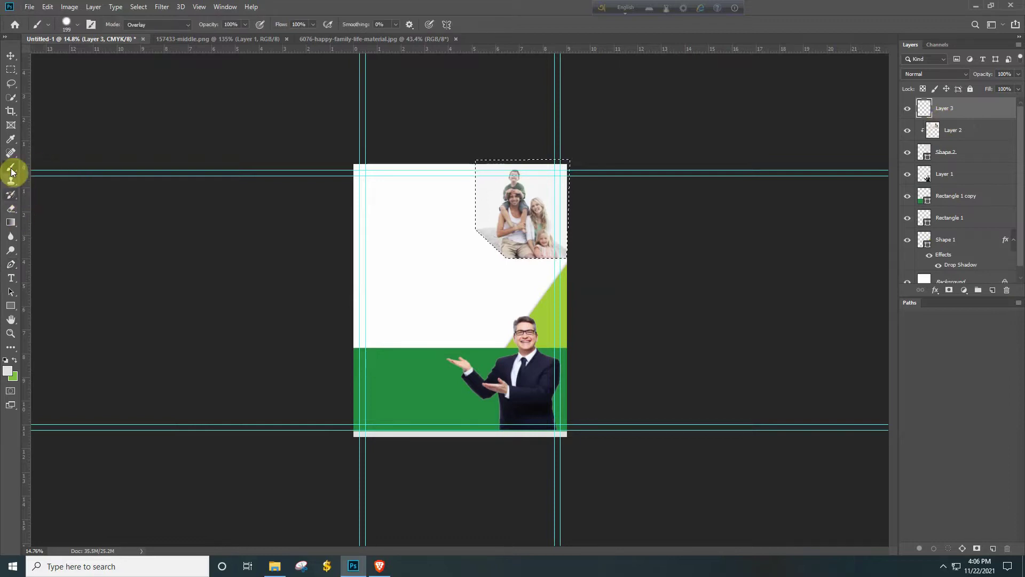
{"action": "left_click", "coordinate": [12, 139]}
{"action": "left_click_drag", "start_coordinate": [532, 198], "coordinate": [565, 196]}
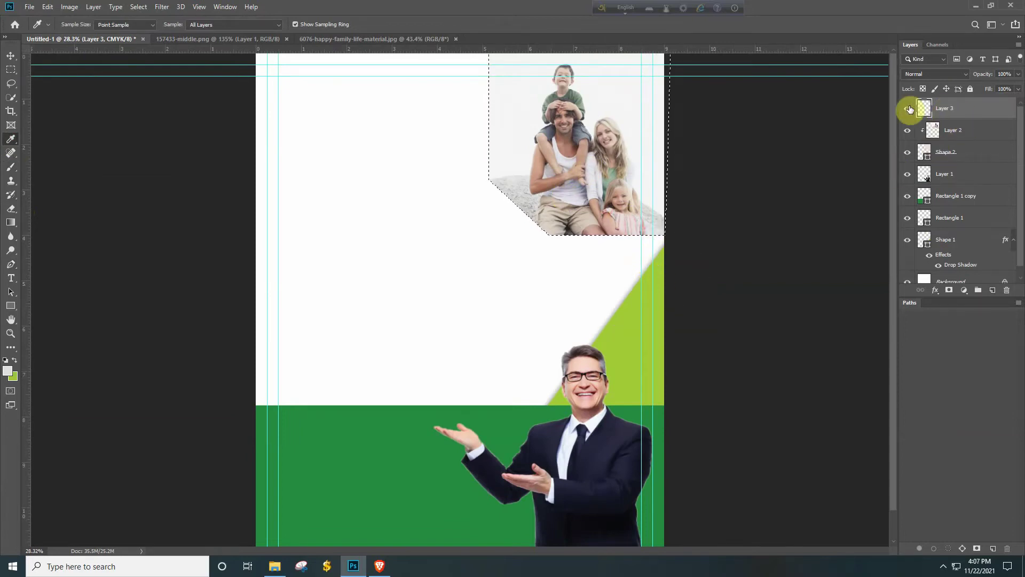
{"action": "key", "text": "ctrl+BackSpace"}
{"action": "key", "text": "ctrl+d"}
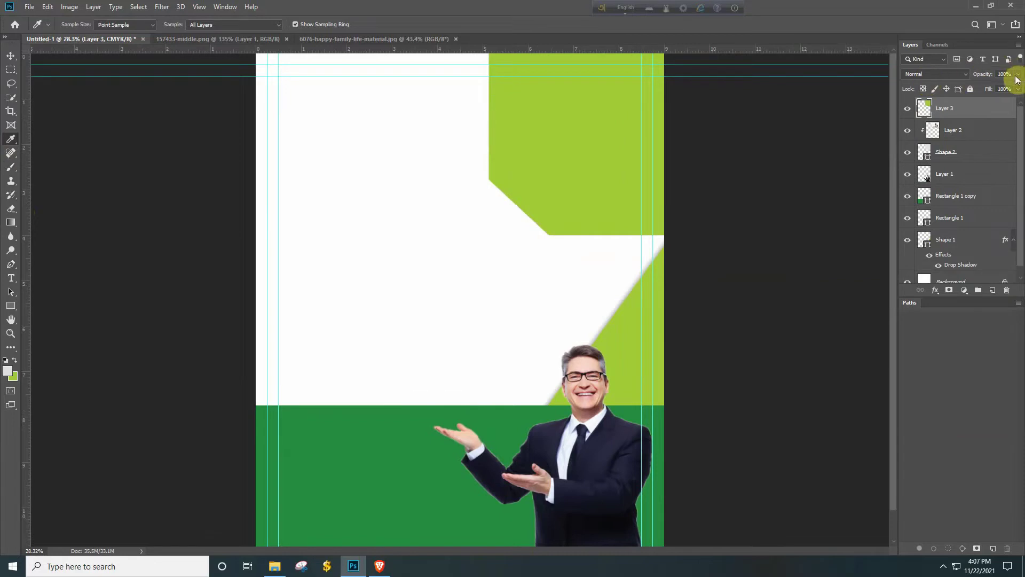
{"action": "left_click_drag", "start_coordinate": [982, 85], "coordinate": [972, 85]}
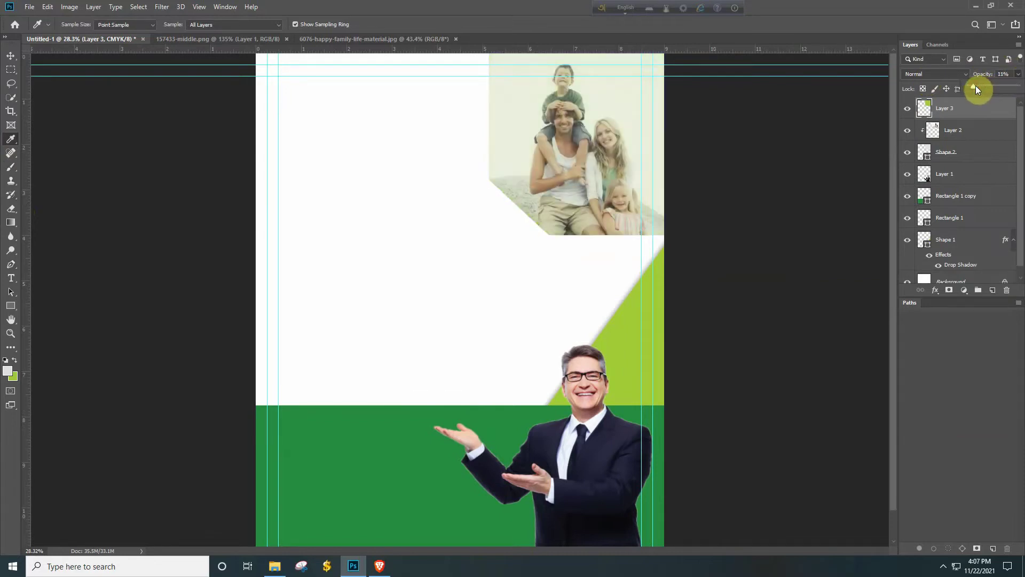
{"action": "scroll", "coordinate": [552, 231], "scroll_direction": "down", "scroll_amount": 3}
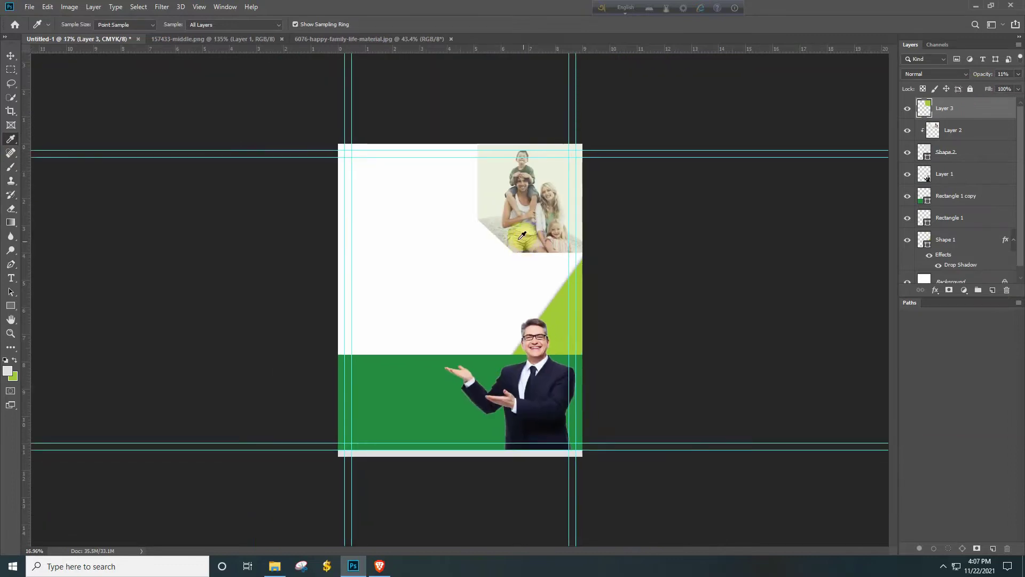
Duplicate the five-sided shape's layer and clip both the family photo and its lime tint layer to the upper copy.
{"action": "left_click_drag", "start_coordinate": [948, 155], "coordinate": [992, 290]}
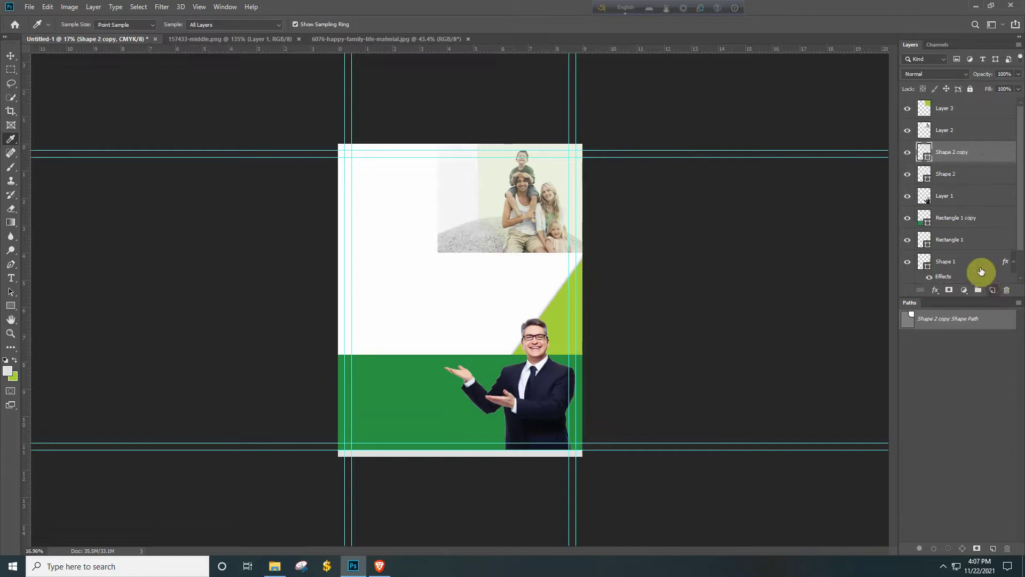
{"action": "left_click", "coordinate": [923, 172], "text": "ctrl"}
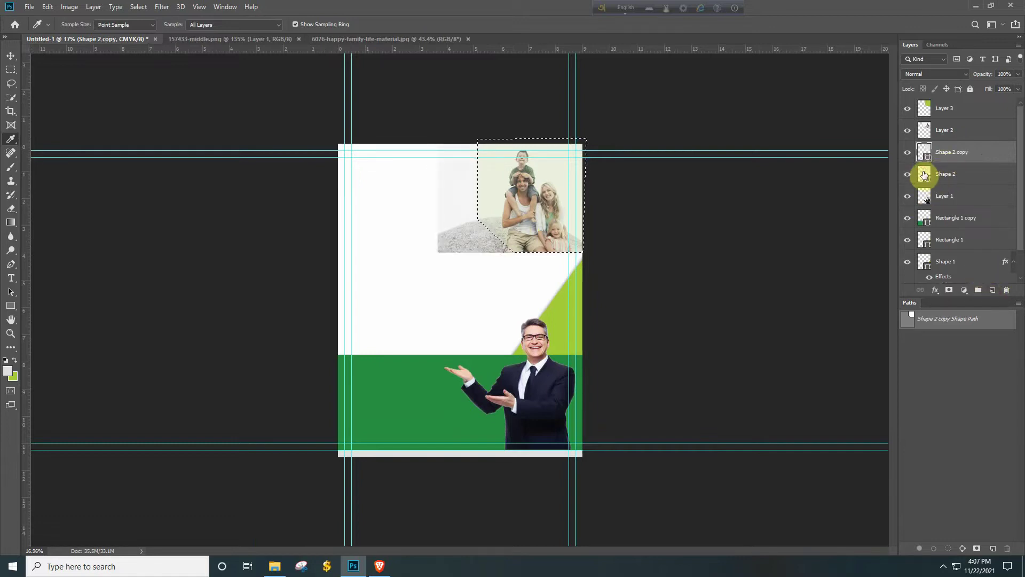
{"action": "left_click_drag", "start_coordinate": [928, 175], "coordinate": [925, 184]}
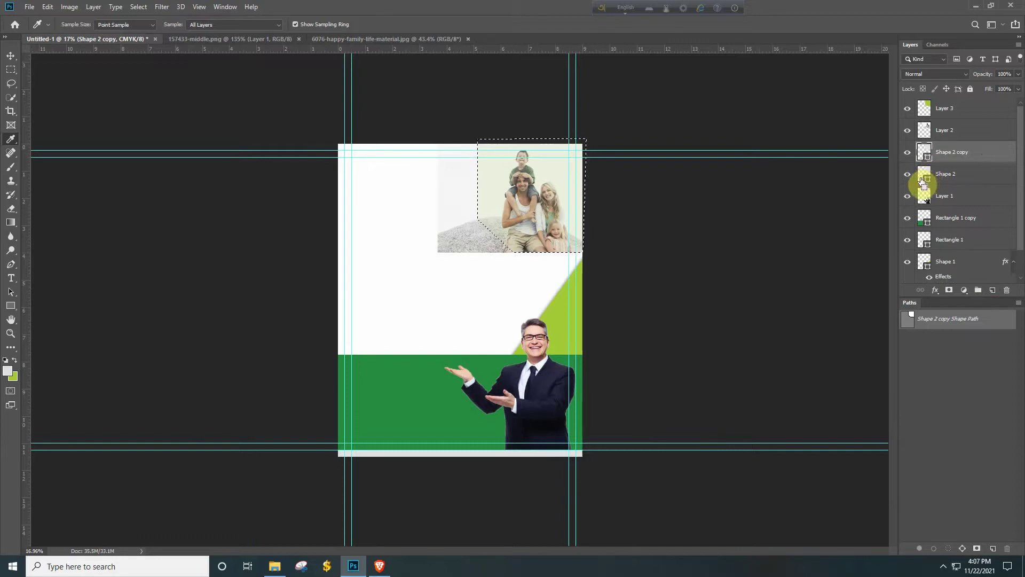
{"action": "key", "text": "ctrl+d"}
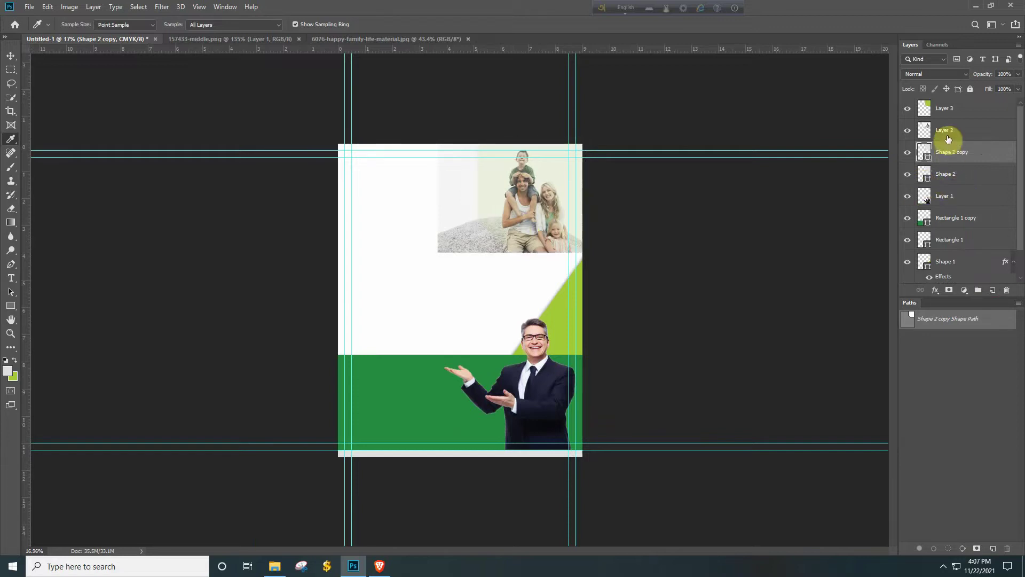
{"action": "left_click", "coordinate": [950, 110]}
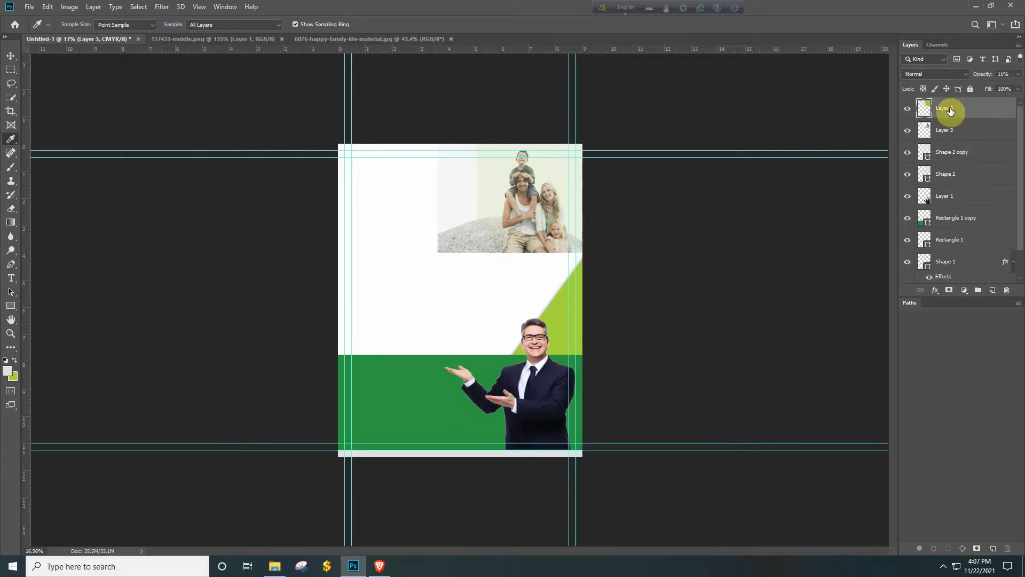
{"action": "left_click", "coordinate": [944, 131], "text": "shift"}
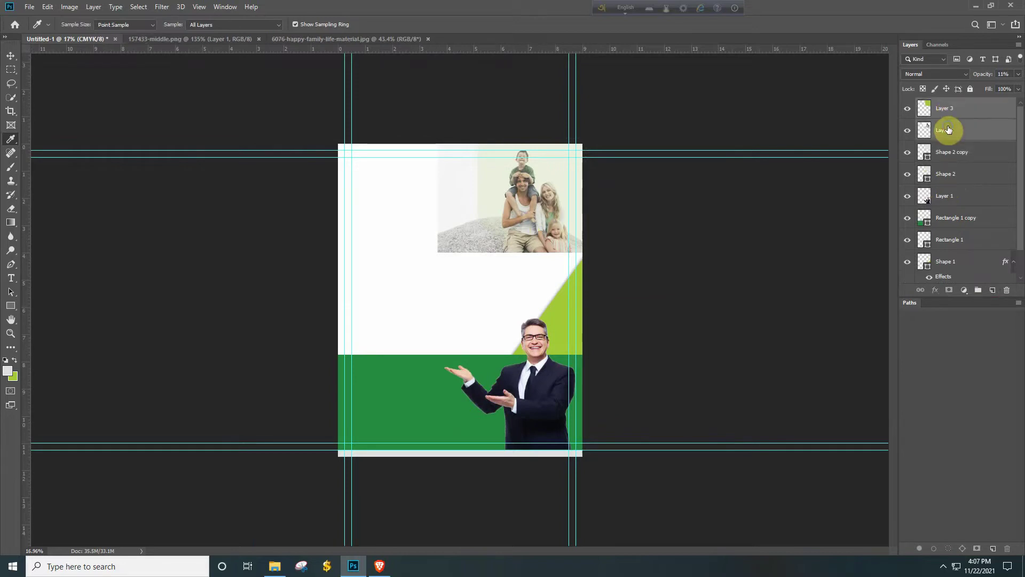
{"action": "right_click", "coordinate": [946, 139]}
{"action": "left_click", "coordinate": [855, 308]}
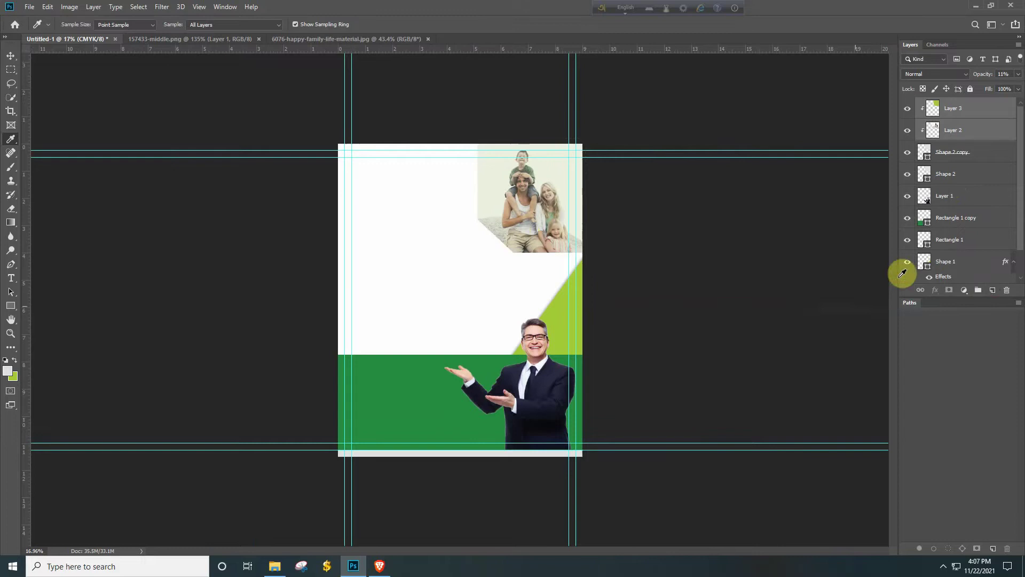
Recolor the lower five-sided shape to the bottom rectangle's dark green (#268b43), sampled from the flyer, and clear the selection.
{"action": "left_click", "coordinate": [954, 153]}
{"action": "left_click", "coordinate": [925, 175]}
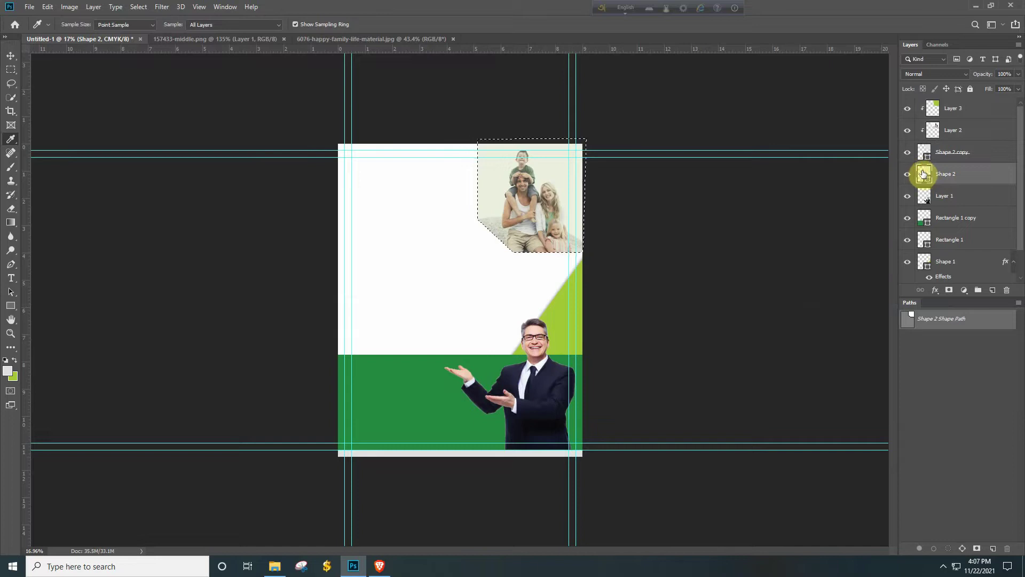
{"action": "double_click", "coordinate": [925, 179]}
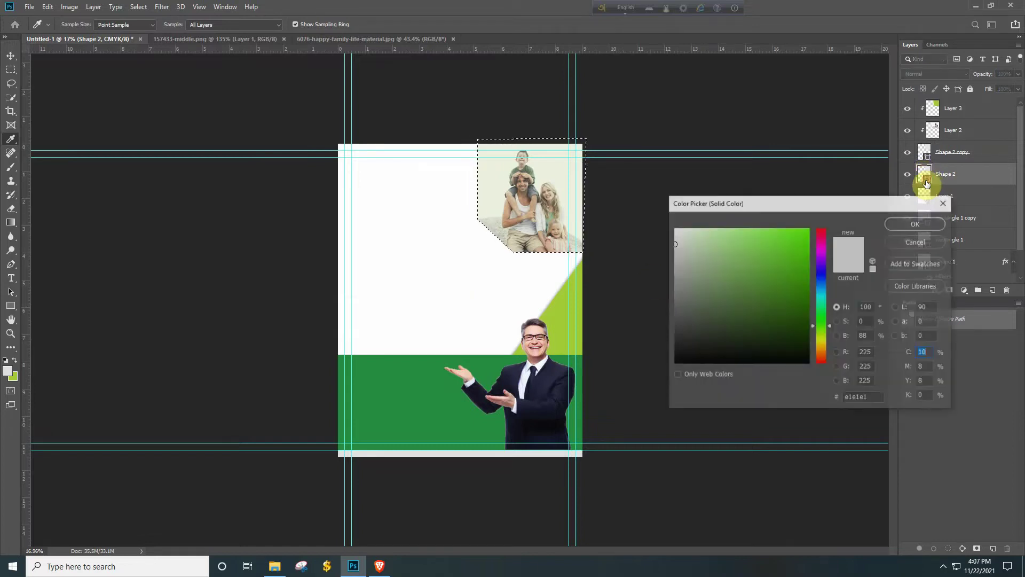
{"action": "left_click", "coordinate": [762, 295]}
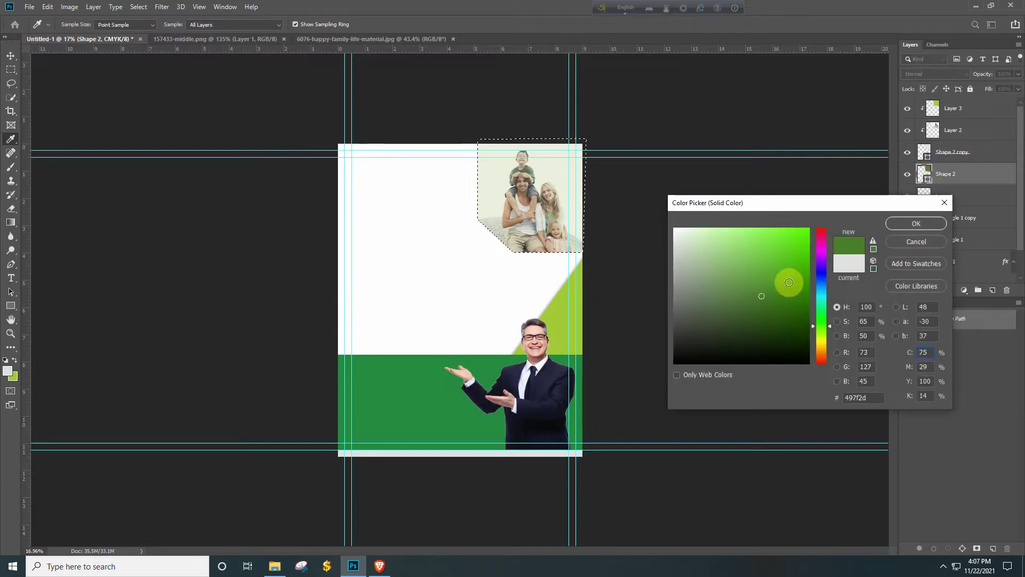
{"action": "key", "text": "alt"}
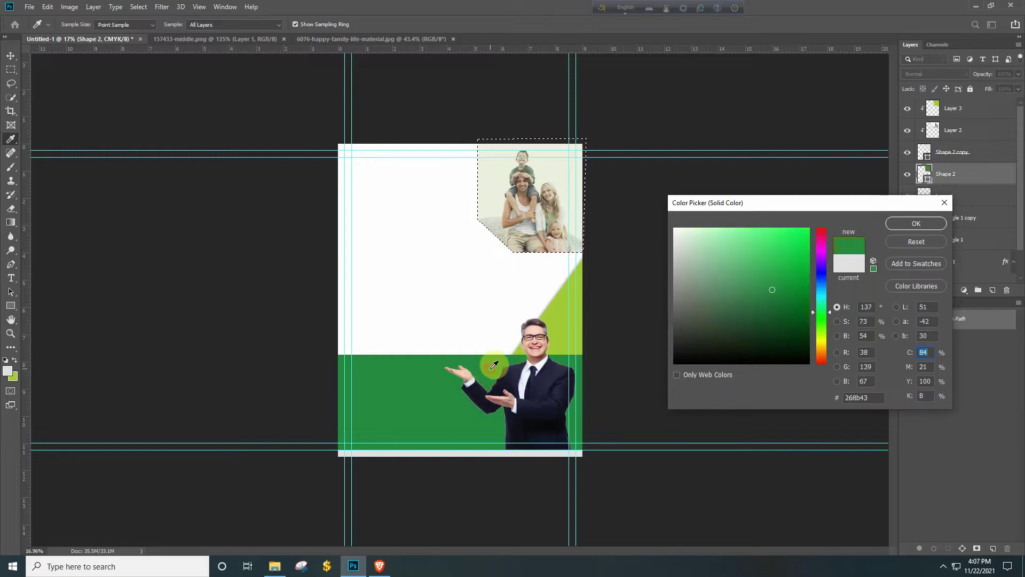
{"action": "left_click", "coordinate": [918, 223]}
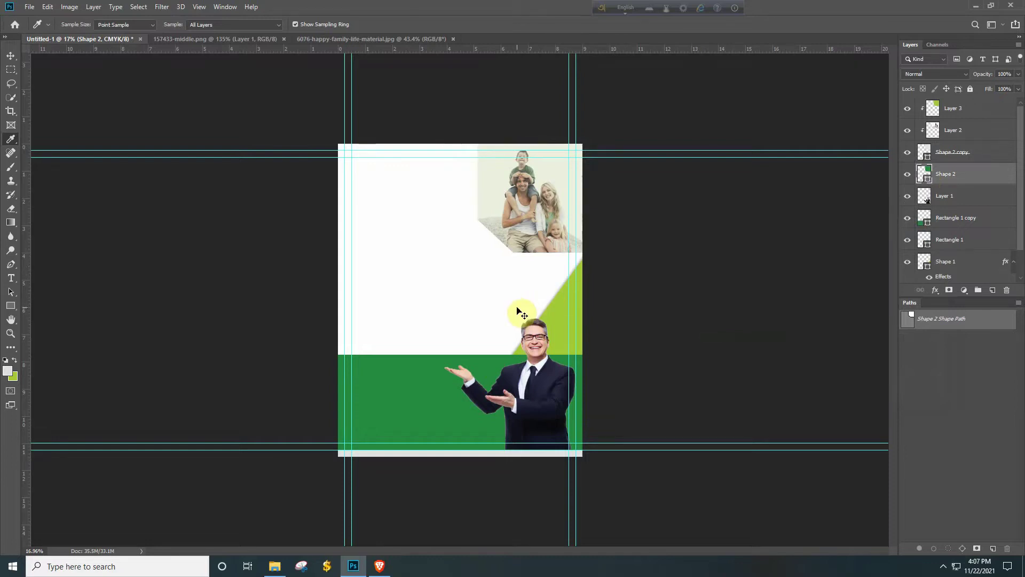
Offset the dark green shape about 17 px left and 14 px down so it forms a border behind the photo.
{"action": "key", "text": "ctrl+t"}
{"action": "scroll", "coordinate": [494, 247], "scroll_direction": "up", "scroll_amount": 15}
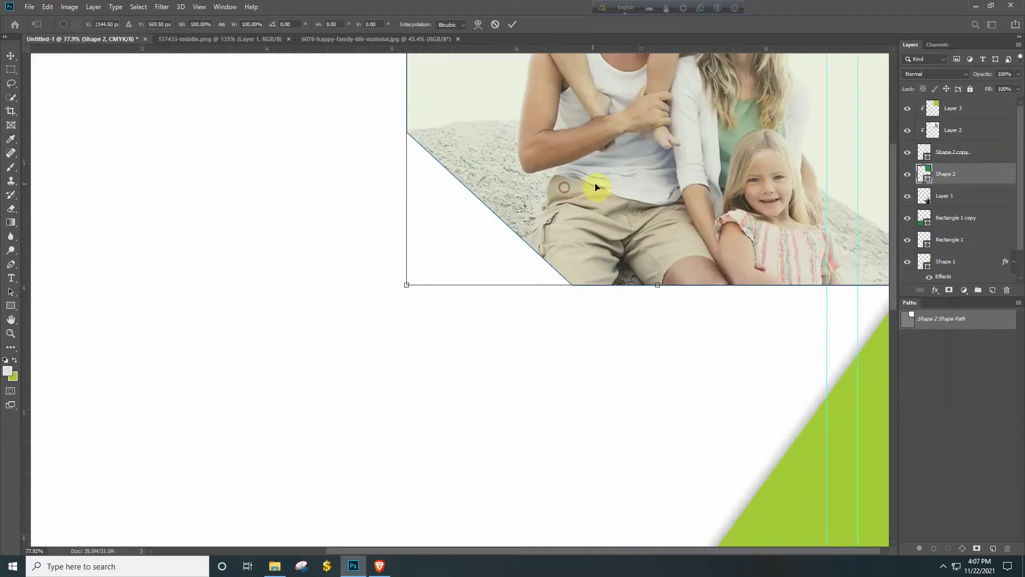
{"action": "left_click_drag", "start_coordinate": [581, 175], "coordinate": [563, 207]}
{"action": "scroll", "coordinate": [527, 206], "scroll_direction": "down", "scroll_amount": 6}
{"action": "key", "text": "Right"}
{"action": "key", "text": "Right"}
{"action": "key", "text": "Right"}
{"action": "key", "text": "Right"}
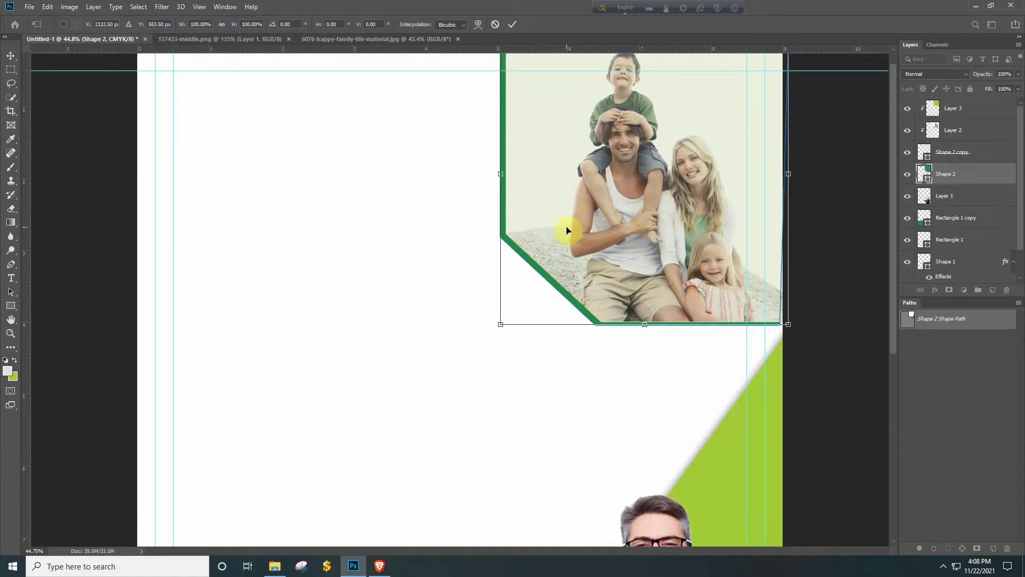
{"action": "key", "text": "Right"}
{"action": "key", "text": "Right"}
{"action": "key", "text": "Right"}
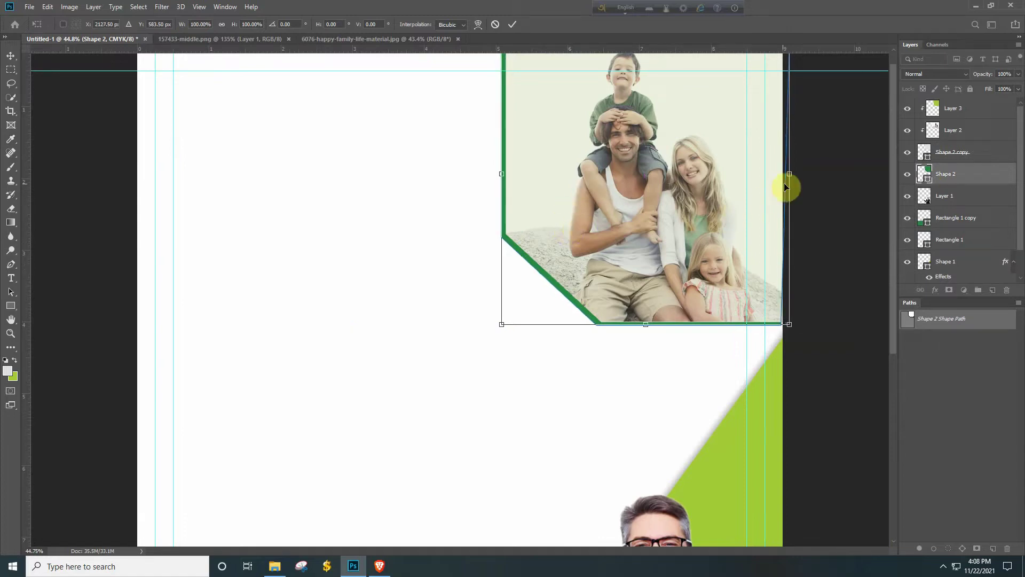
Stretch the dark green shape to about 107.8% width, past the page's right edge and further out beyond the photo's left side.
{"action": "left_click_drag", "start_coordinate": [791, 174], "coordinate": [805, 174]}
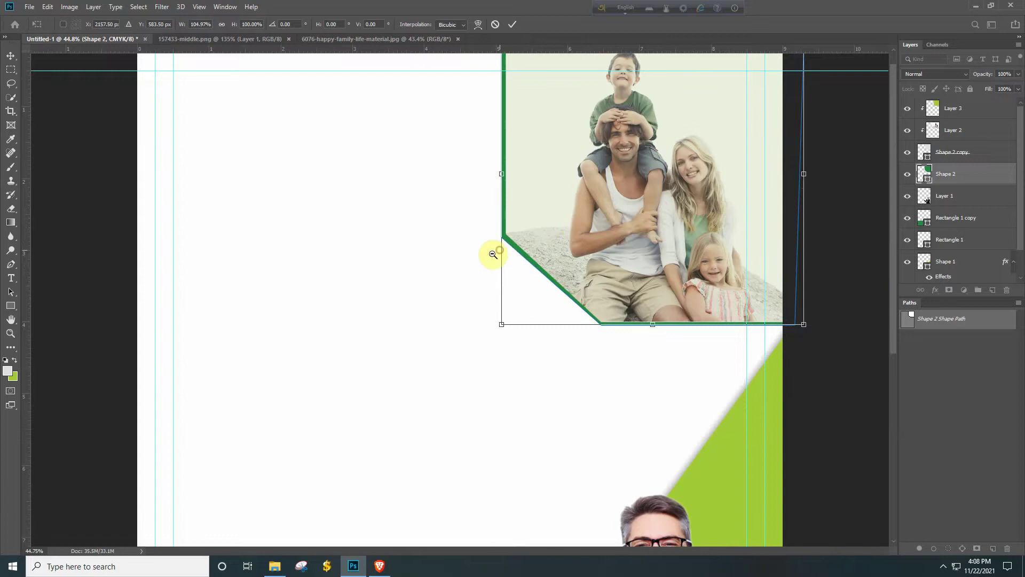
{"action": "scroll", "coordinate": [491, 254], "scroll_direction": "down", "scroll_amount": 1}
{"action": "left_click_drag", "start_coordinate": [501, 321], "coordinate": [499, 321]}
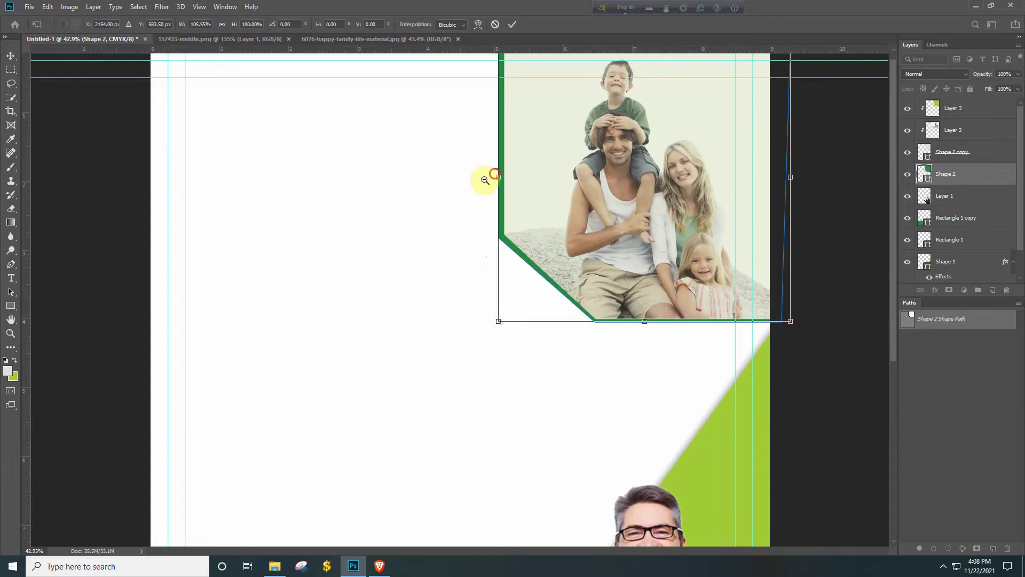
{"action": "scroll", "coordinate": [492, 170], "scroll_direction": "down", "scroll_amount": 1}
{"action": "left_click_drag", "start_coordinate": [489, 158], "coordinate": [485, 155]}
{"action": "scroll", "coordinate": [610, 225], "scroll_direction": "up", "scroll_amount": 1}
{"action": "scroll", "coordinate": [610, 225], "scroll_direction": "up", "scroll_amount": 3}
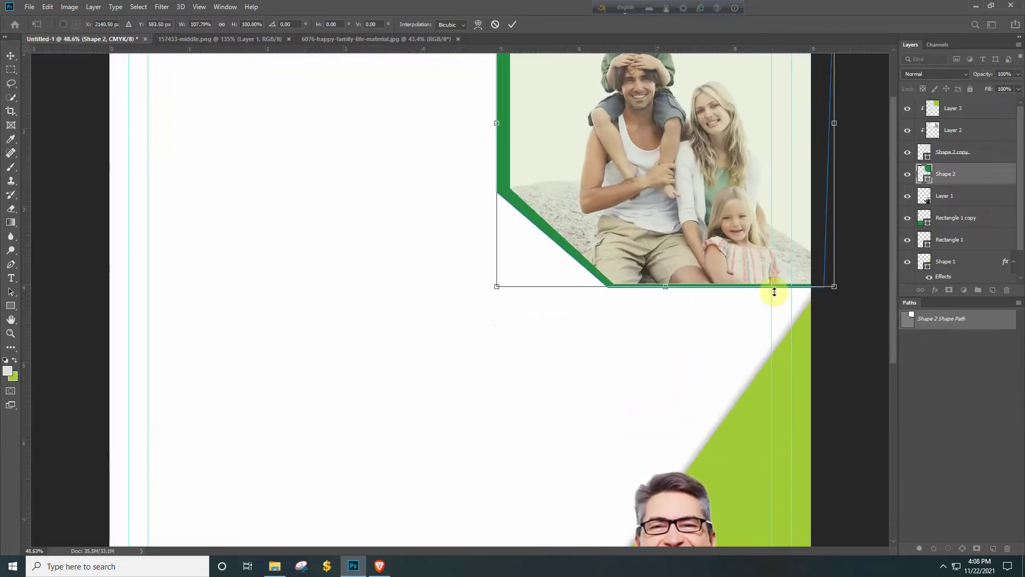
{"action": "scroll", "coordinate": [513, 282], "scroll_direction": "down", "scroll_amount": 3}
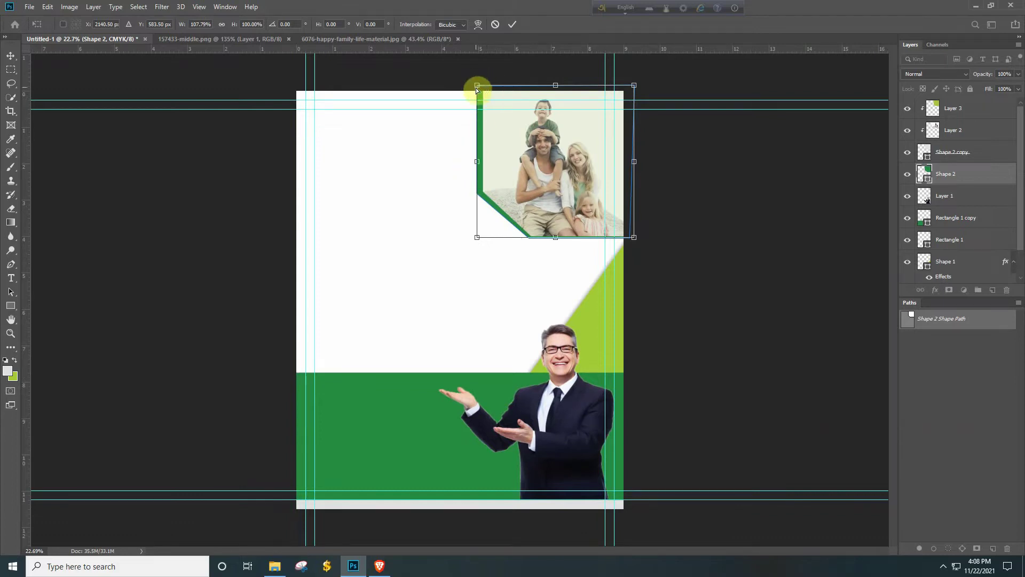
Distort the dark green shape's upper-left corner outward to taper its left border, extend its bottom edge slightly, and apply the transform.
{"action": "left_click_drag", "start_coordinate": [476, 84], "coordinate": [471, 85]}
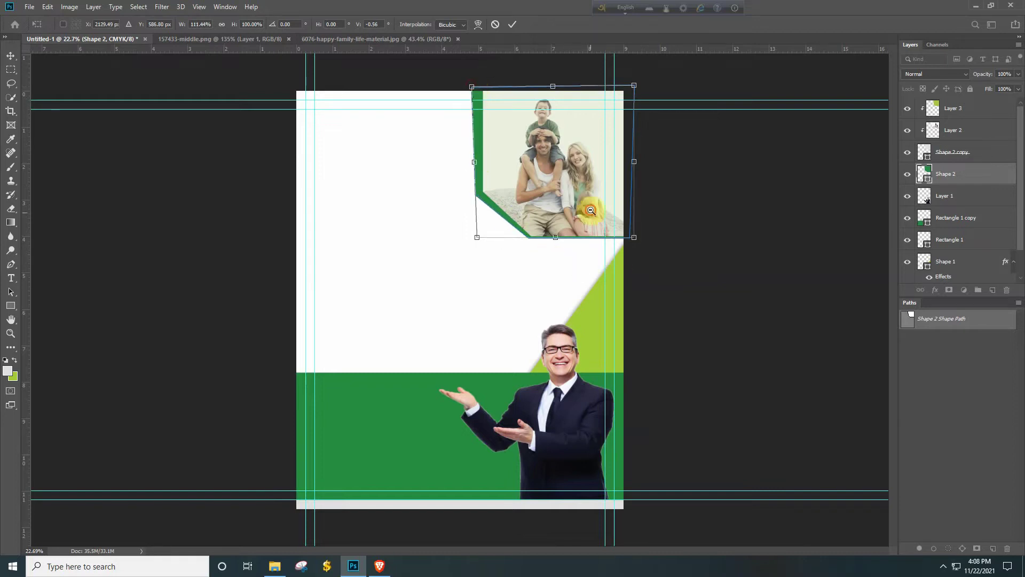
{"action": "scroll", "coordinate": [590, 209], "scroll_direction": "up", "scroll_amount": 3}
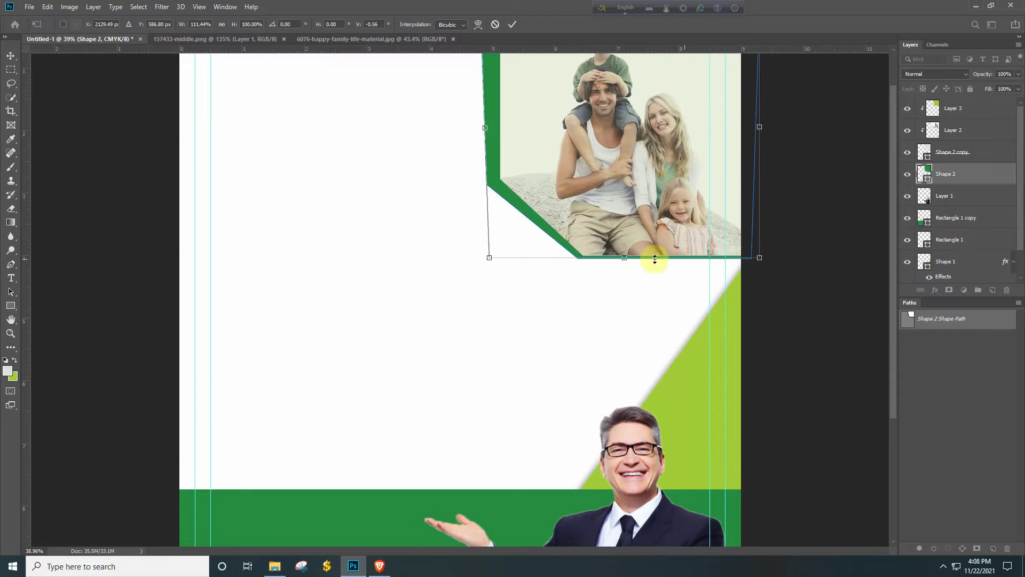
{"action": "left_click_drag", "start_coordinate": [627, 257], "coordinate": [624, 258]}
{"action": "scroll", "coordinate": [549, 229], "scroll_direction": "down", "scroll_amount": 3}
{"action": "key", "text": "i"}
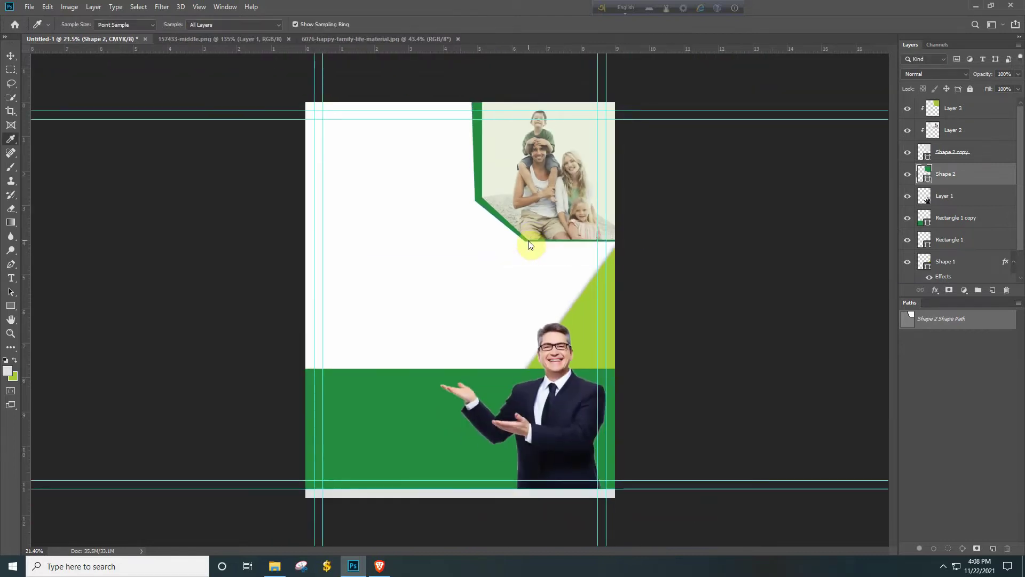
{"action": "scroll", "coordinate": [527, 239], "scroll_direction": "down", "scroll_amount": 2}
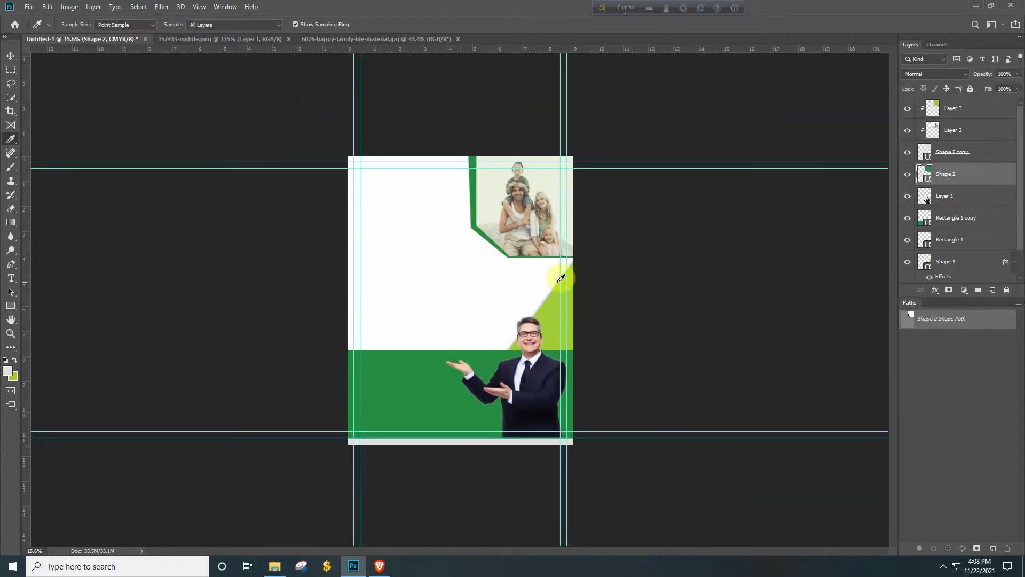
{"action": "scroll", "coordinate": [486, 192], "scroll_direction": "up", "scroll_amount": 1}
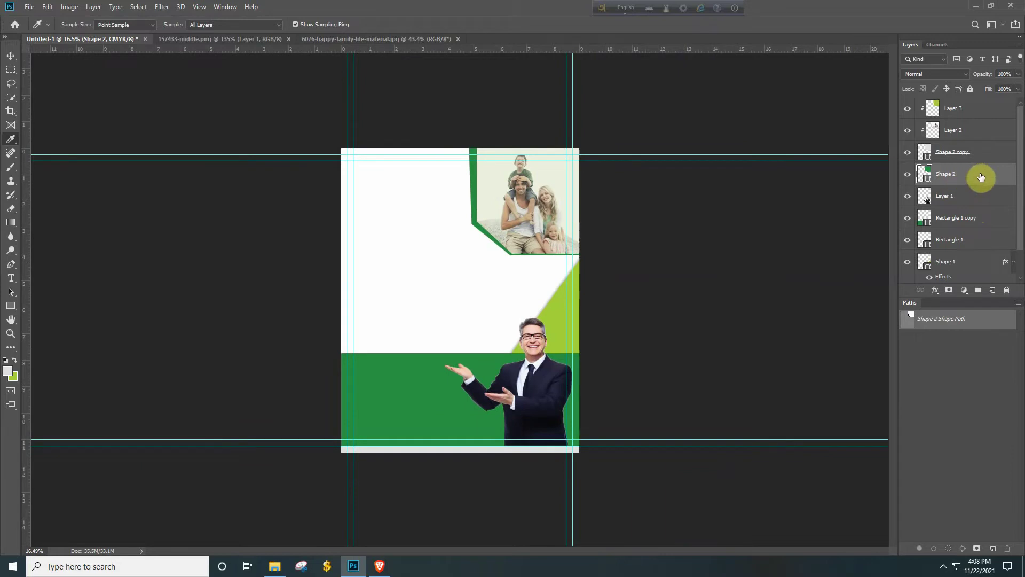
Duplicate the dark green shape, recolor the copy with the lime background color (#a3cd39), and place it beneath the dark green layer.
{"action": "left_click_drag", "start_coordinate": [975, 173], "coordinate": [993, 290]}
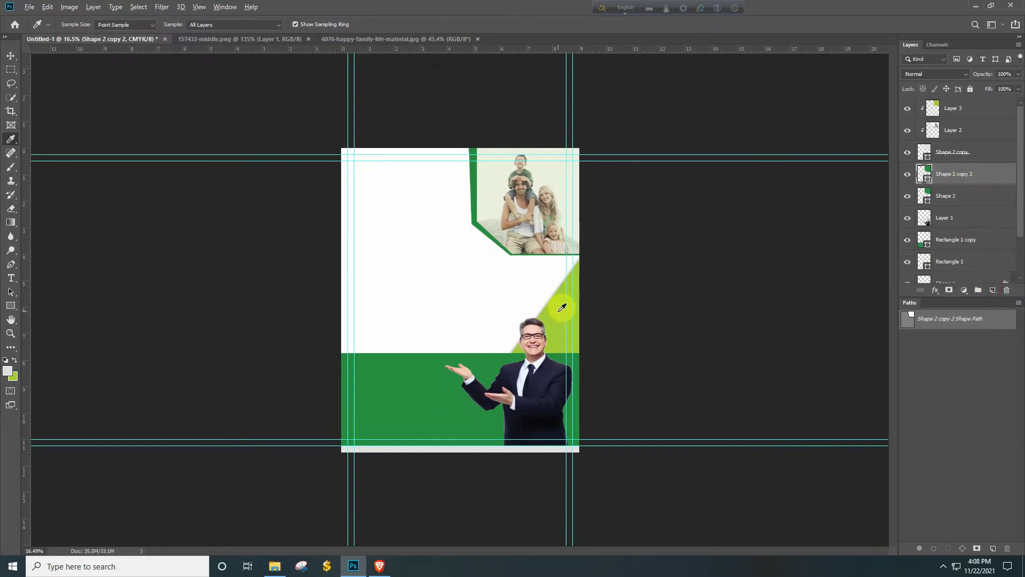
{"action": "double_click", "coordinate": [927, 178]}
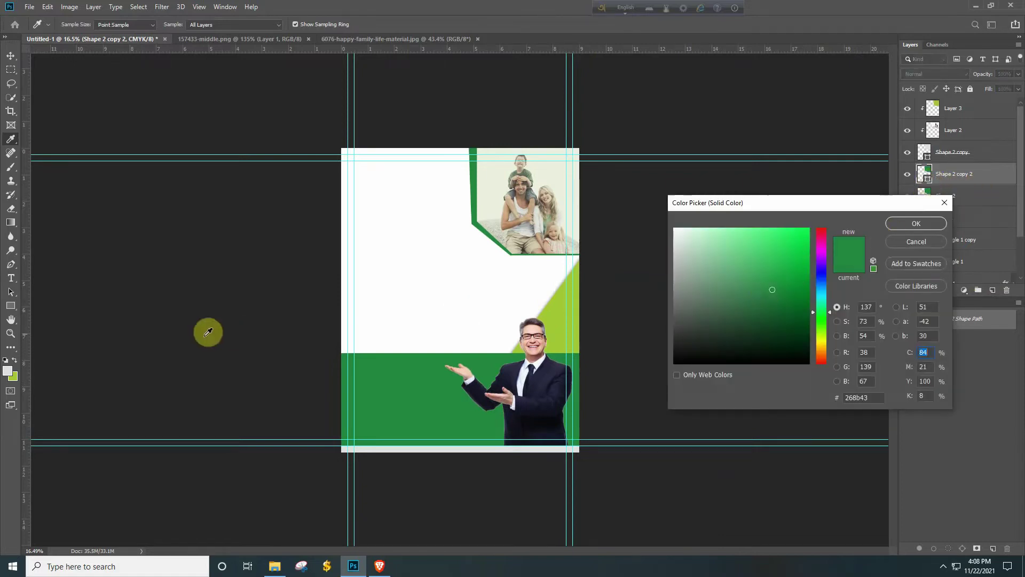
{"action": "left_click", "coordinate": [13, 375]}
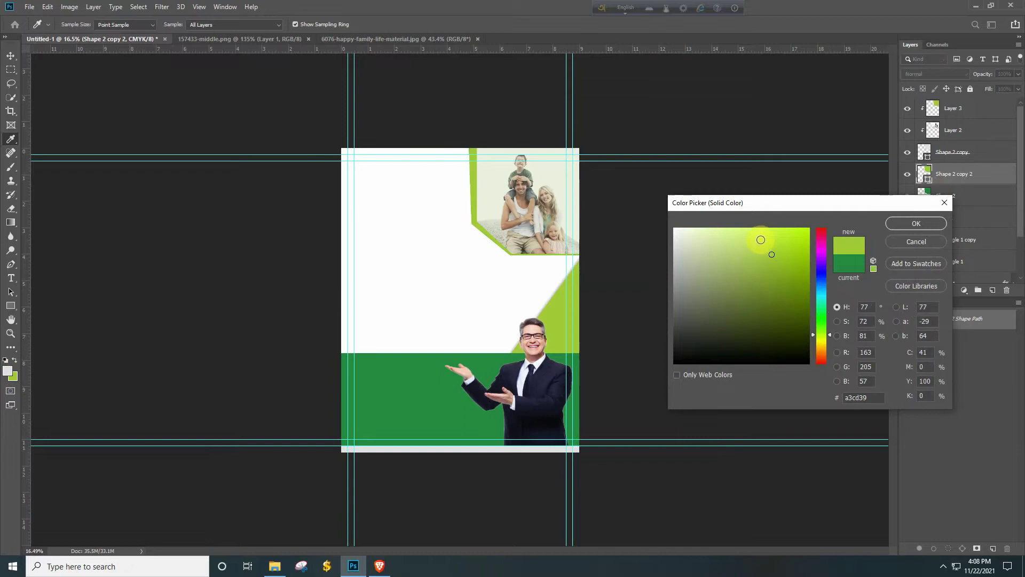
{"action": "left_click", "coordinate": [916, 224]}
{"action": "left_click_drag", "start_coordinate": [964, 205], "coordinate": [956, 204]}
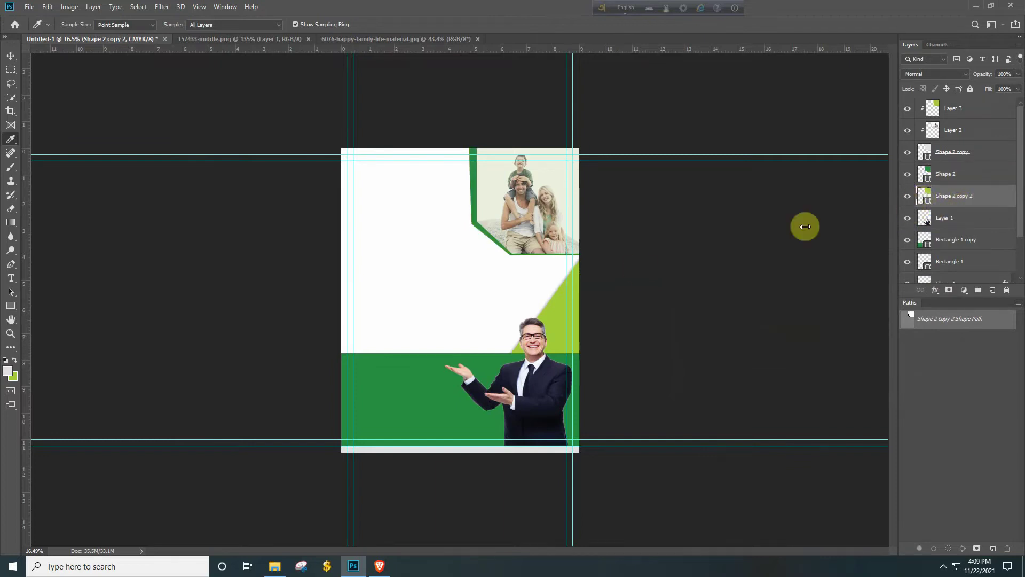
Offset the lime shape about 24 px left and 21 px down, pull its upper-left corner slightly outward, and apply the transform.
{"action": "key", "text": "ctrl+t"}
{"action": "key", "text": "ctrl+plus"}
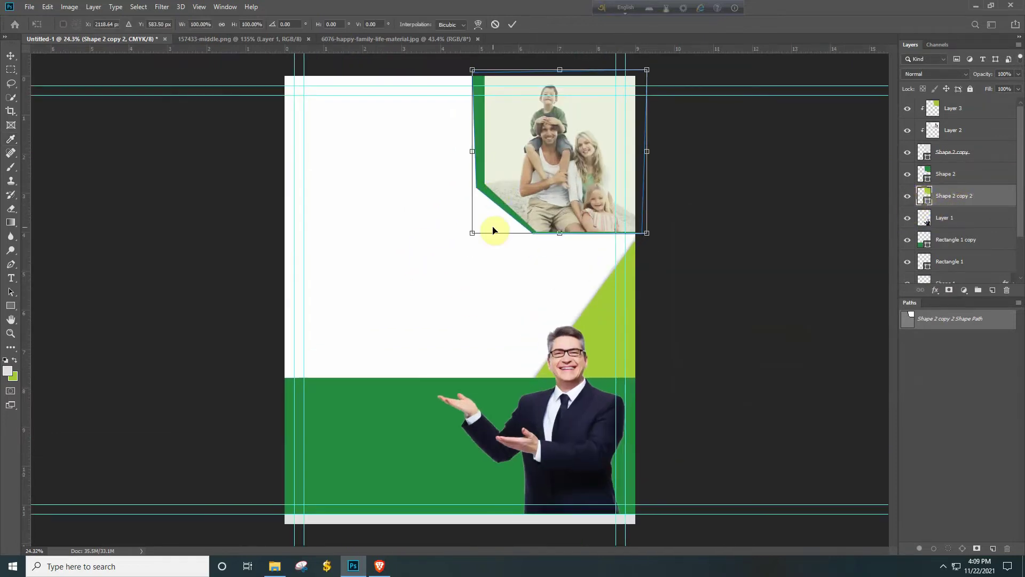
{"action": "left_click_drag", "start_coordinate": [494, 233], "coordinate": [528, 235]}
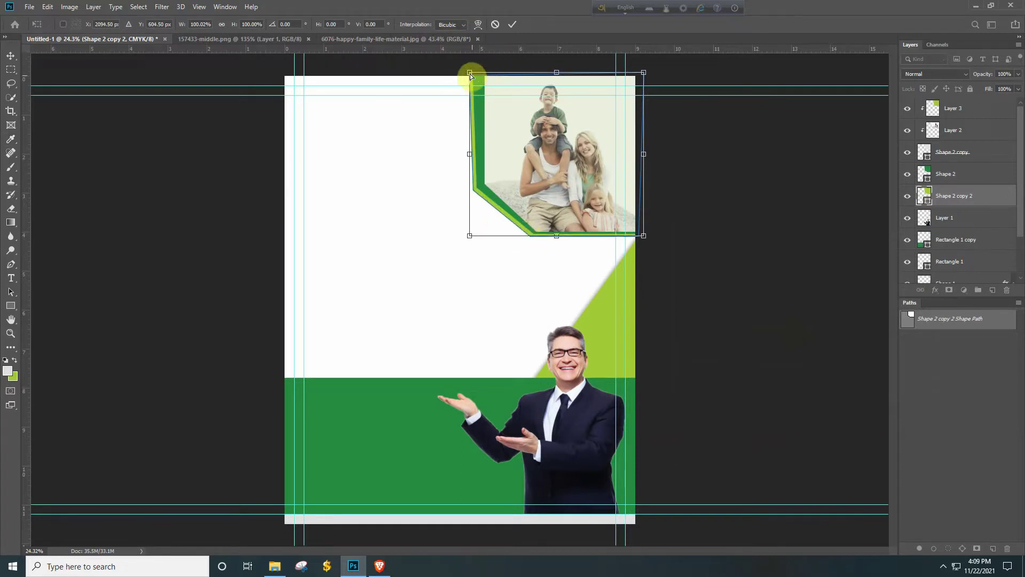
{"action": "left_click_drag", "start_coordinate": [470, 75], "coordinate": [468, 75]}
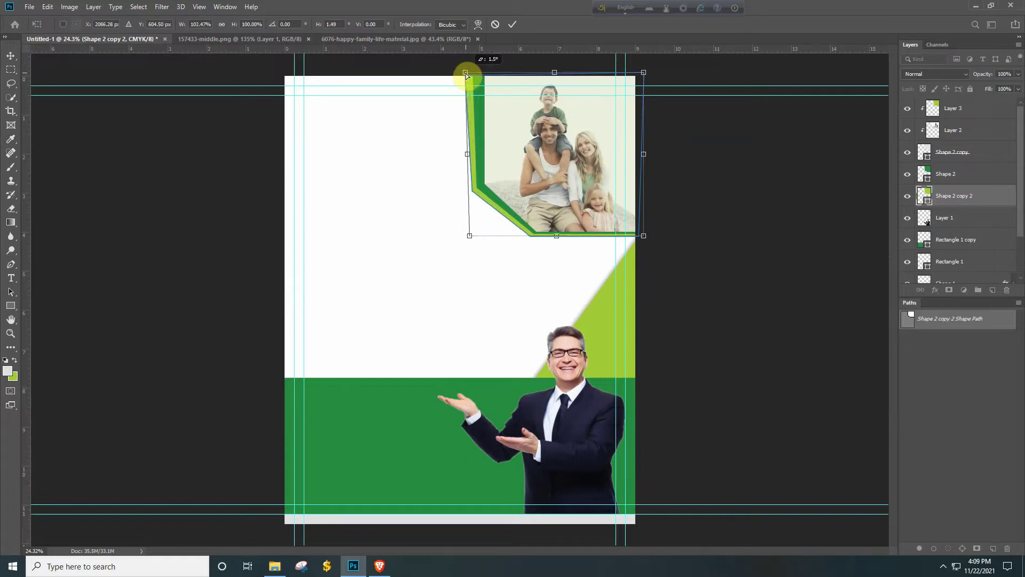
{"action": "key", "text": "Return"}
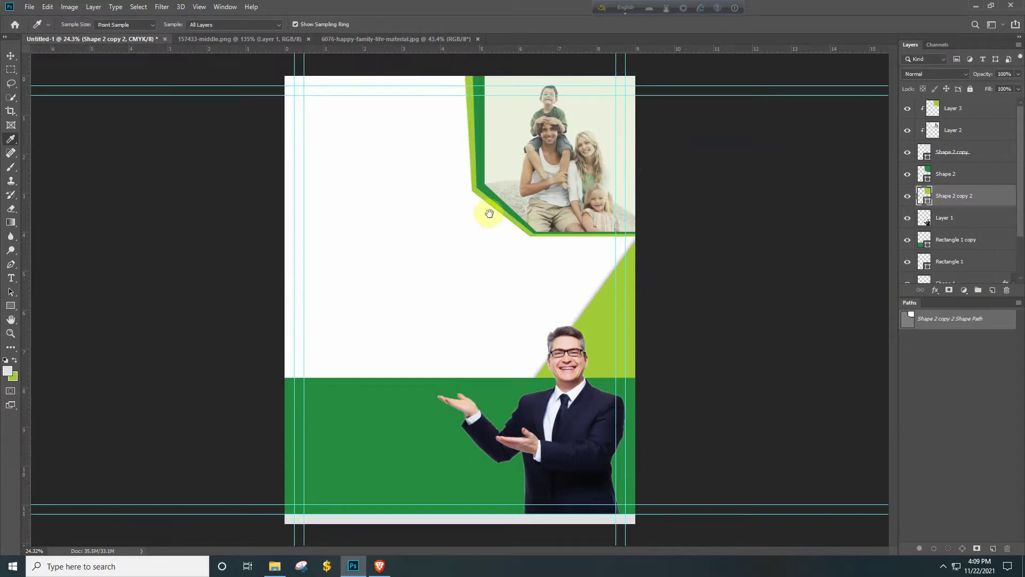
Distort the lime border shape's upper-left corner slightly outward to about 102.5% width, widening its left edge, and apply the transform.
{"action": "key", "text": "ctrl+t"}
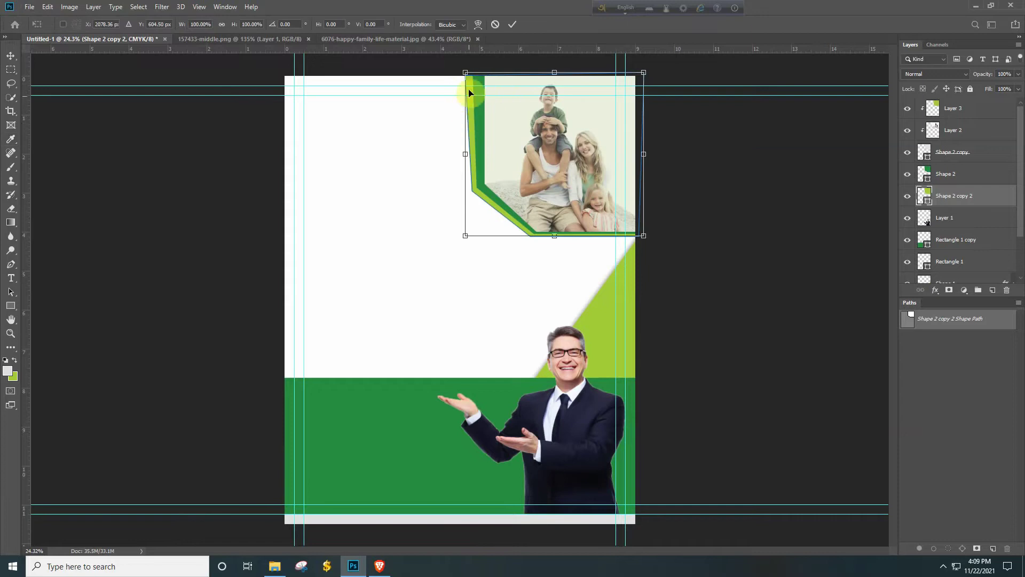
{"action": "scroll", "coordinate": [482, 115], "scroll_direction": "up", "scroll_amount": 2}
{"action": "scroll", "coordinate": [480, 108], "scroll_direction": "down", "scroll_amount": 2}
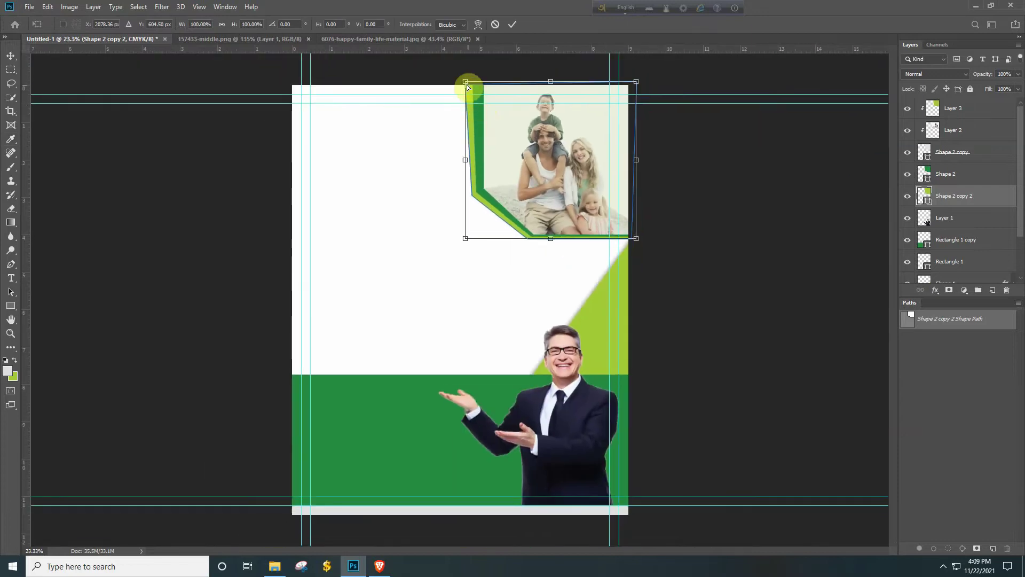
{"action": "left_click_drag", "start_coordinate": [466, 83], "coordinate": [462, 86]}
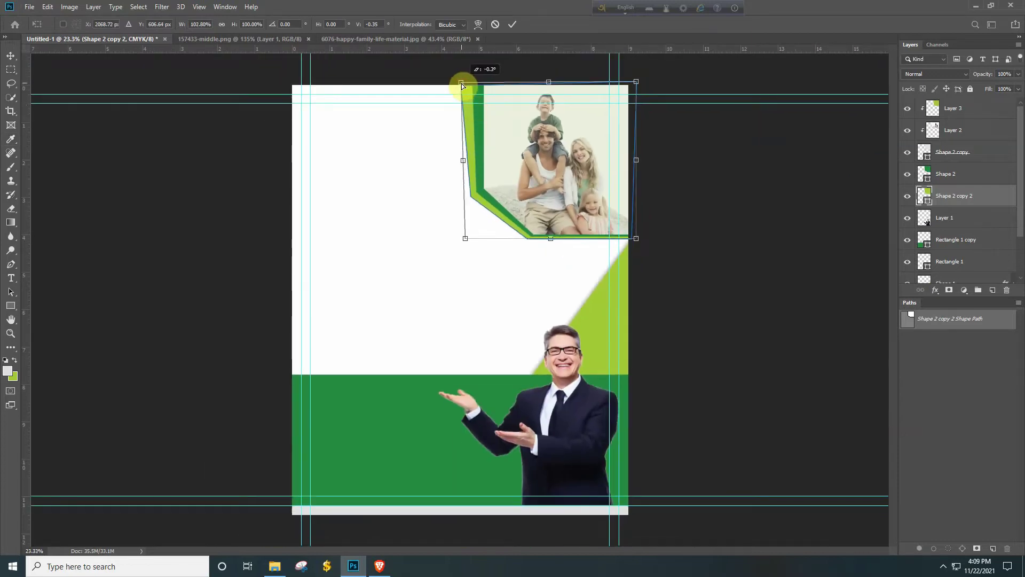
{"action": "key", "text": "Return"}
{"action": "scroll", "coordinate": [493, 153], "scroll_direction": "down", "scroll_amount": 2}
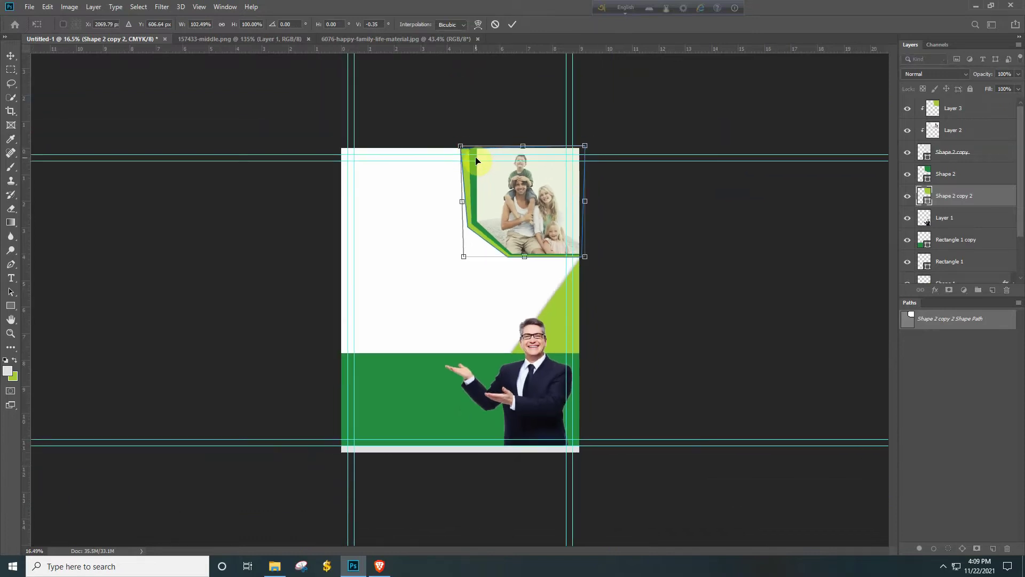
{"action": "scroll", "coordinate": [550, 253], "scroll_direction": "down", "scroll_amount": 2}
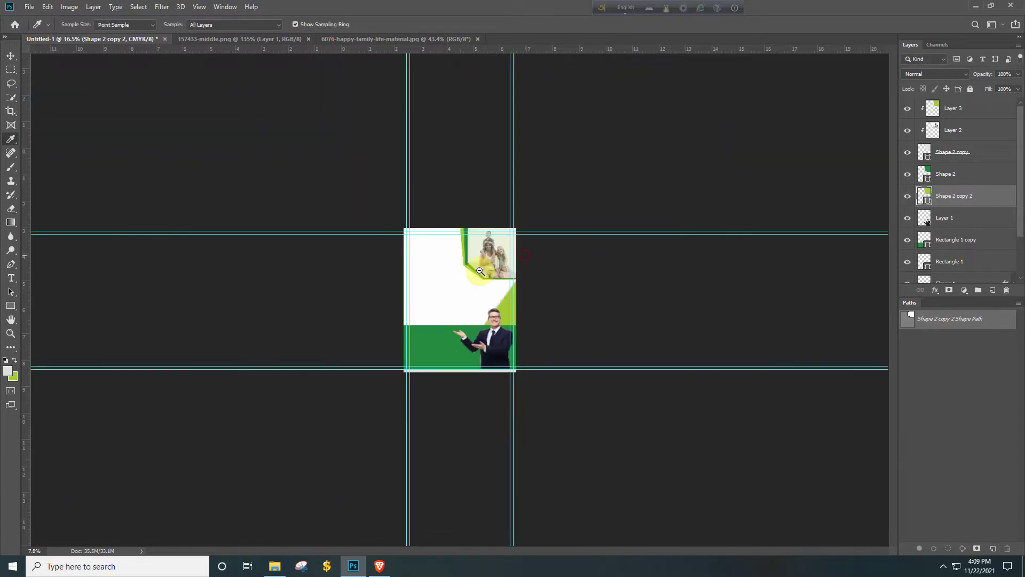
Set the fill of Layer 3, the color overlay clipped over the family photo, to 80%.
{"action": "scroll", "coordinate": [469, 266], "scroll_direction": "up", "scroll_amount": 5}
{"action": "scroll", "coordinate": [535, 220], "scroll_direction": "down", "scroll_amount": 4}
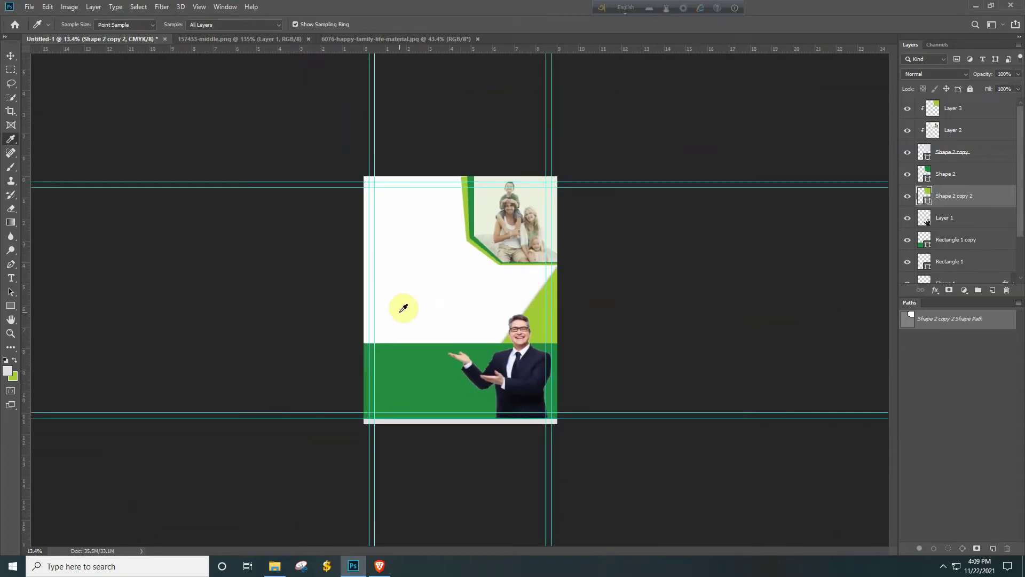
{"action": "scroll", "coordinate": [408, 155], "scroll_direction": "up", "scroll_amount": 3}
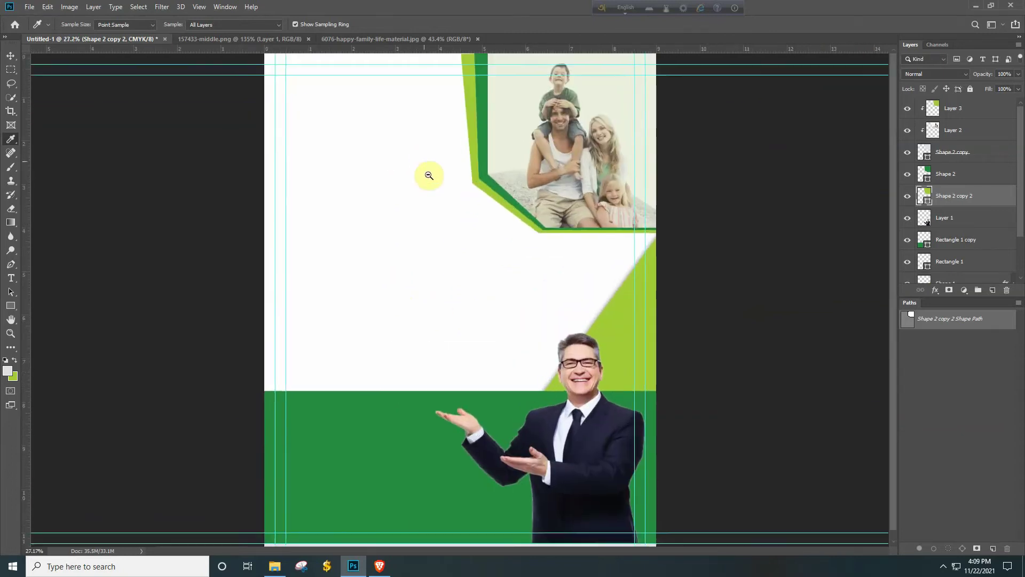
{"action": "scroll", "coordinate": [428, 174], "scroll_direction": "down", "scroll_amount": 3}
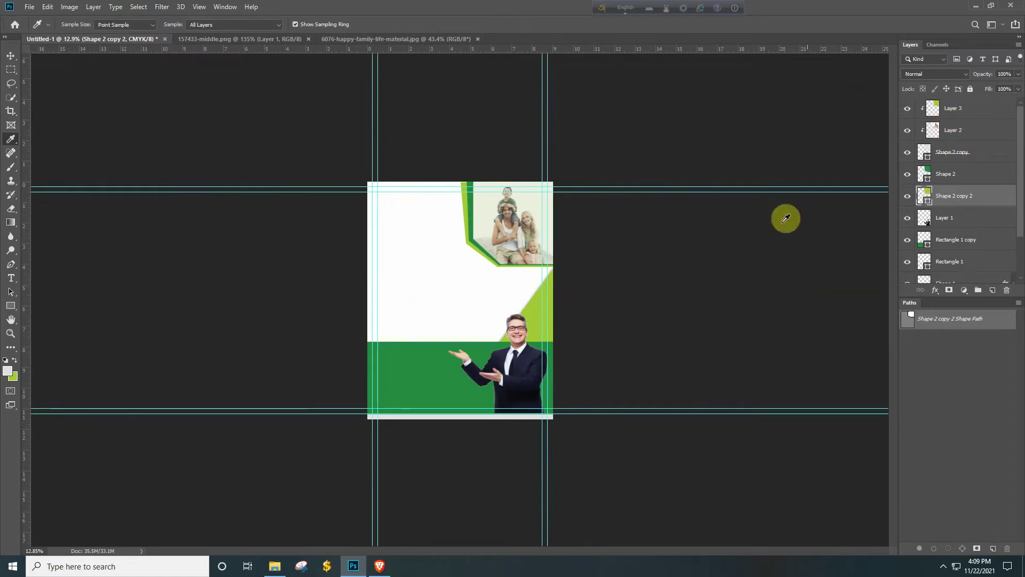
{"action": "left_click", "coordinate": [955, 129]}
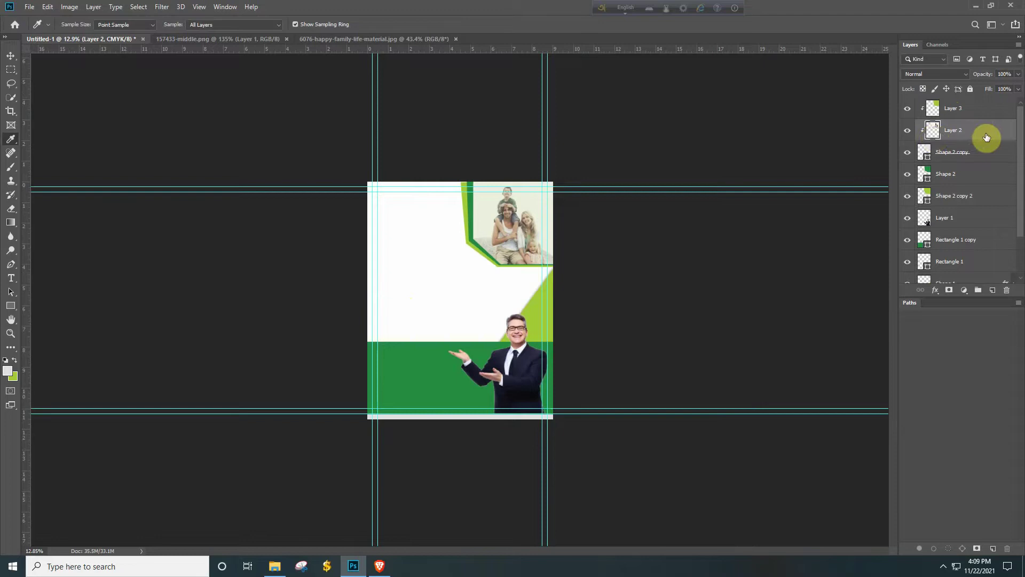
{"action": "left_click", "coordinate": [955, 109]}
{"action": "left_click", "coordinate": [1006, 88]}
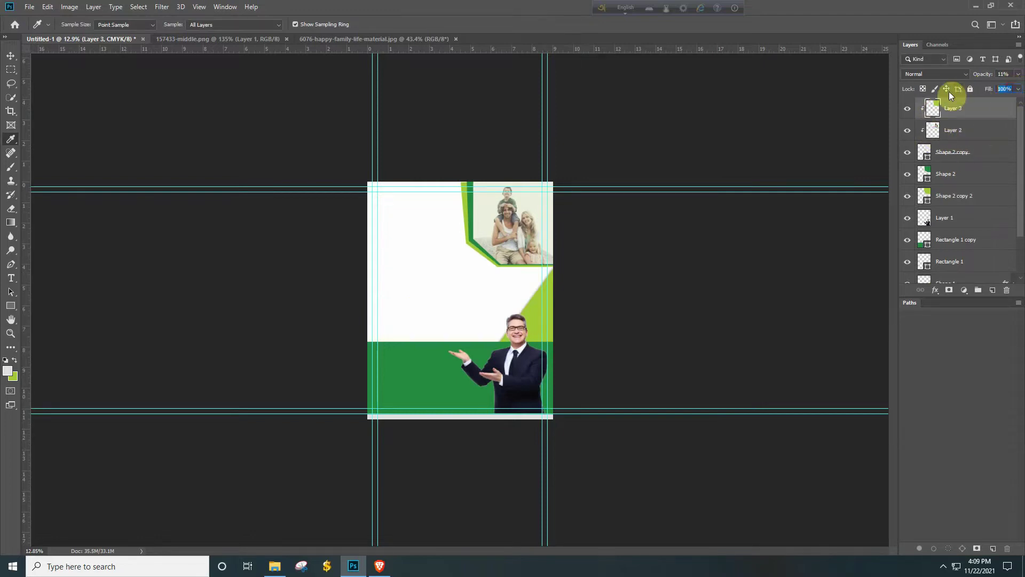
{"action": "type", "text": "80"}
{"action": "key", "text": "Return"}
Group the layers from Layer 3 down to Shape 2 copy 2, and toggle the group's visibility to check its contents.
{"action": "left_click", "coordinate": [945, 199], "text": "shift"}
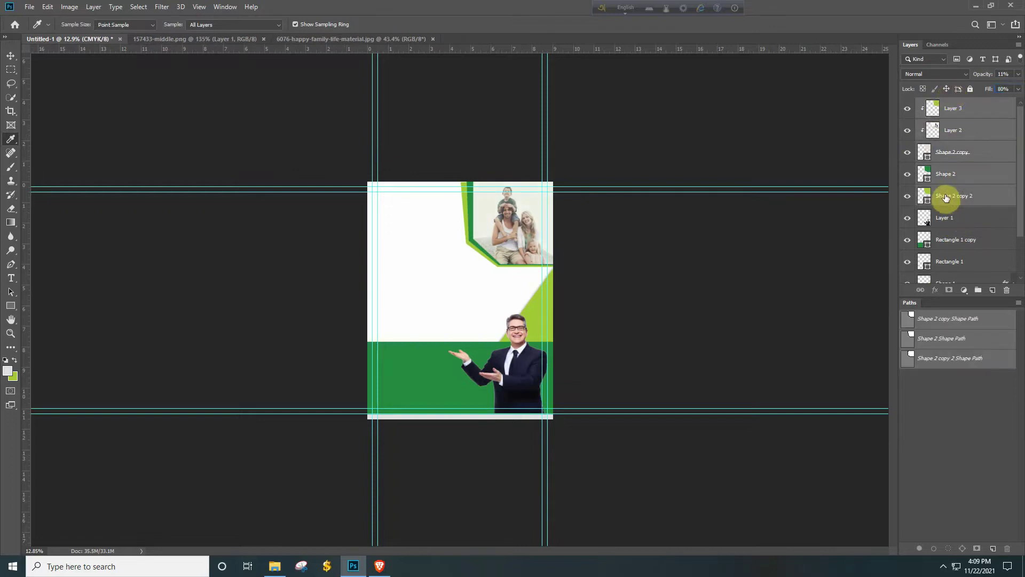
{"action": "key", "text": "ctrl+g"}
{"action": "left_click", "coordinate": [908, 106]}
{"action": "left_click", "coordinate": [908, 106]}
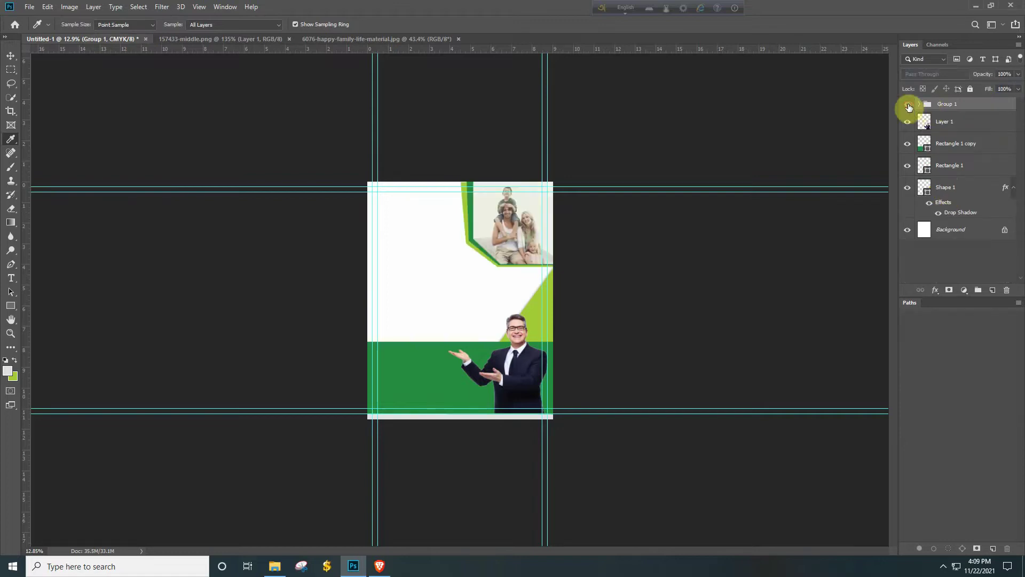
Switch to full-screen mode with the menu bar and expand Group 1 to show its layers.
{"action": "left_click_drag", "start_coordinate": [477, 265], "coordinate": [447, 293]}
{"action": "key", "text": "f"}
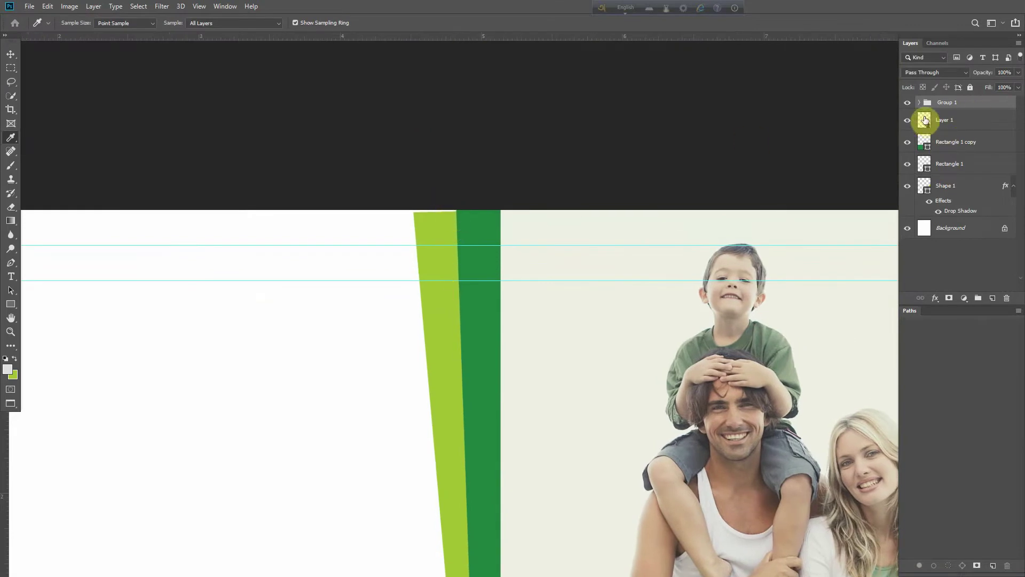
{"action": "left_click", "coordinate": [918, 103]}
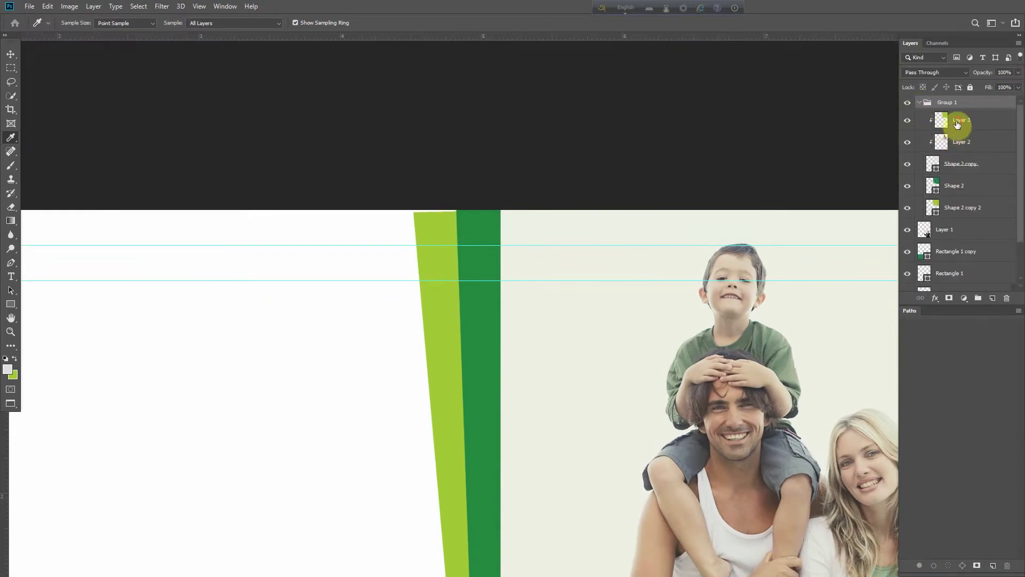
{"action": "left_click", "coordinate": [955, 124]}
{"action": "key", "text": "ctrl+t"}
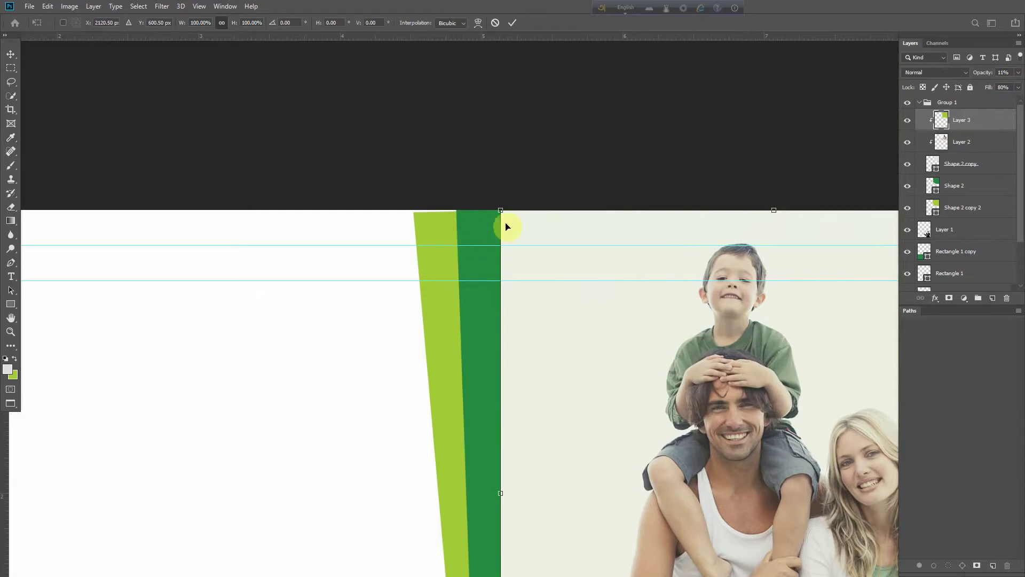
{"action": "key", "text": "Escape"}
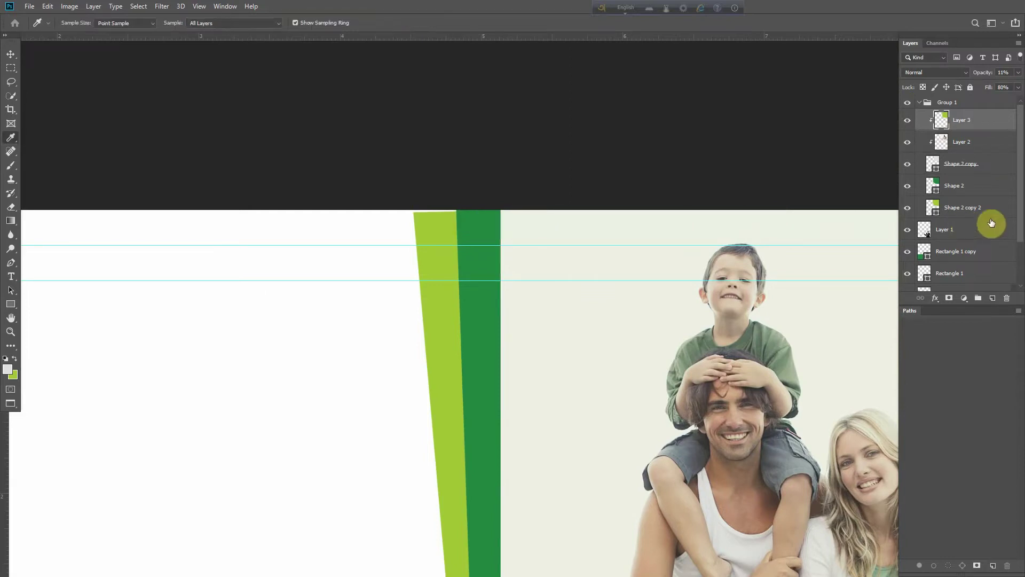
Pull the lime shape's upper-left corner slightly up to cover the gap at the page's top edge, apply the transform, and collapse Group 1.
{"action": "left_click", "coordinate": [984, 217]}
{"action": "key", "text": "ctrl+t"}
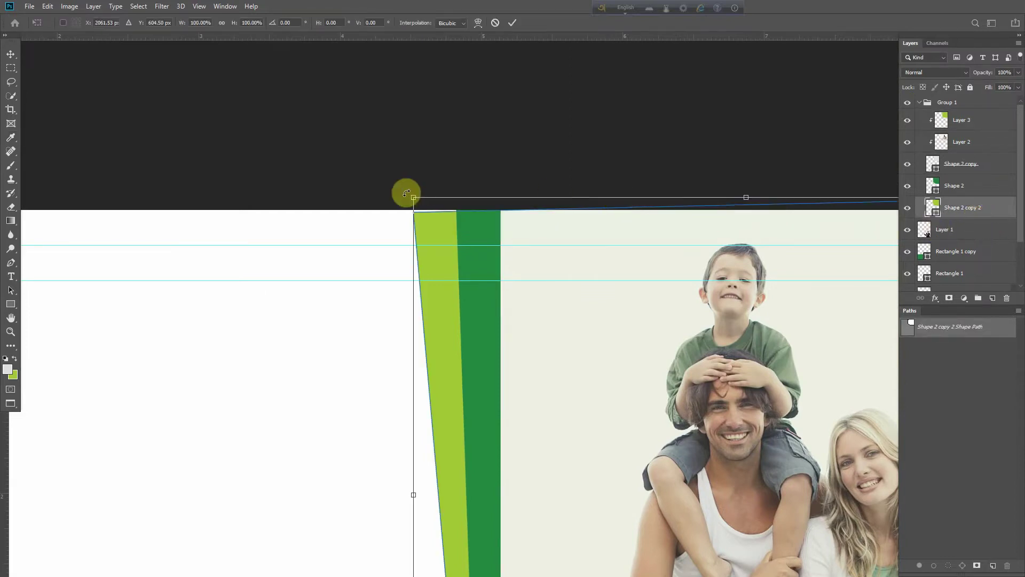
{"action": "left_click_drag", "start_coordinate": [414, 198], "coordinate": [412, 192]}
{"action": "left_click_drag", "start_coordinate": [430, 139], "coordinate": [358, 184]}
{"action": "left_click_drag", "start_coordinate": [703, 142], "coordinate": [699, 309]}
{"action": "left_click_drag", "start_coordinate": [565, 328], "coordinate": [551, 343]}
{"action": "left_click_drag", "start_coordinate": [336, 339], "coordinate": [337, 337]}
{"action": "left_click_drag", "start_coordinate": [481, 297], "coordinate": [409, 323]}
{"action": "key", "text": "i"}
{"action": "left_click_drag", "start_coordinate": [502, 253], "coordinate": [478, 264]}
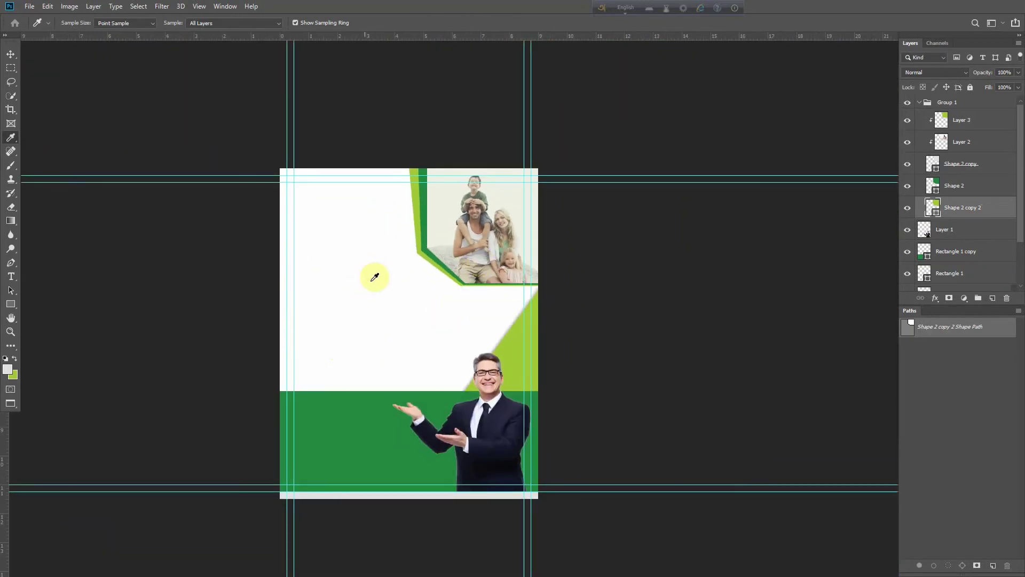
{"action": "left_click", "coordinate": [919, 102]}
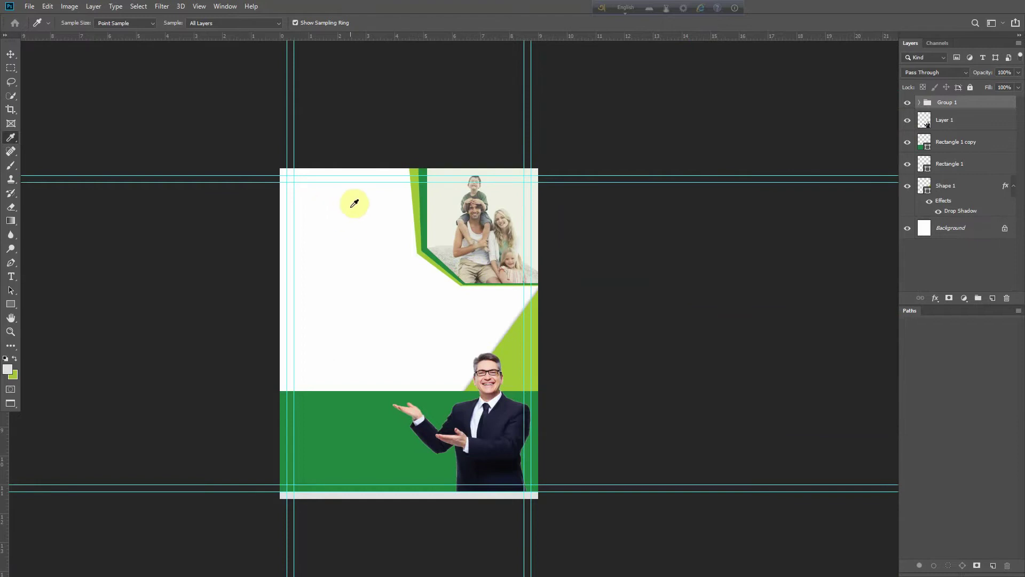
Activate the Custom Shape tool and choose the solid round seal shape with a serrated edge from the shape library.
{"action": "left_click", "coordinate": [11, 303]}
{"action": "left_click", "coordinate": [59, 353]}
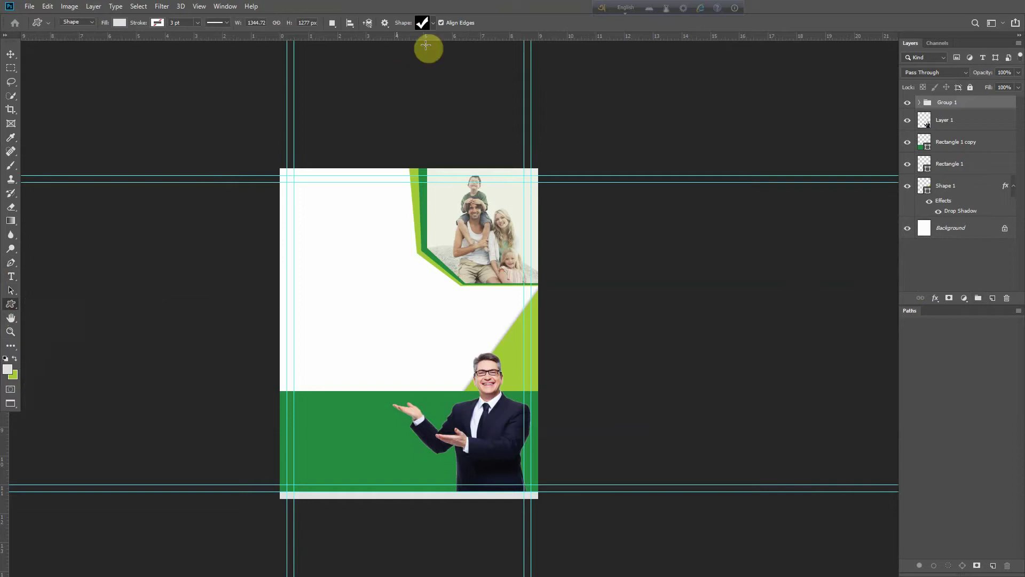
{"action": "left_click", "coordinate": [433, 23]}
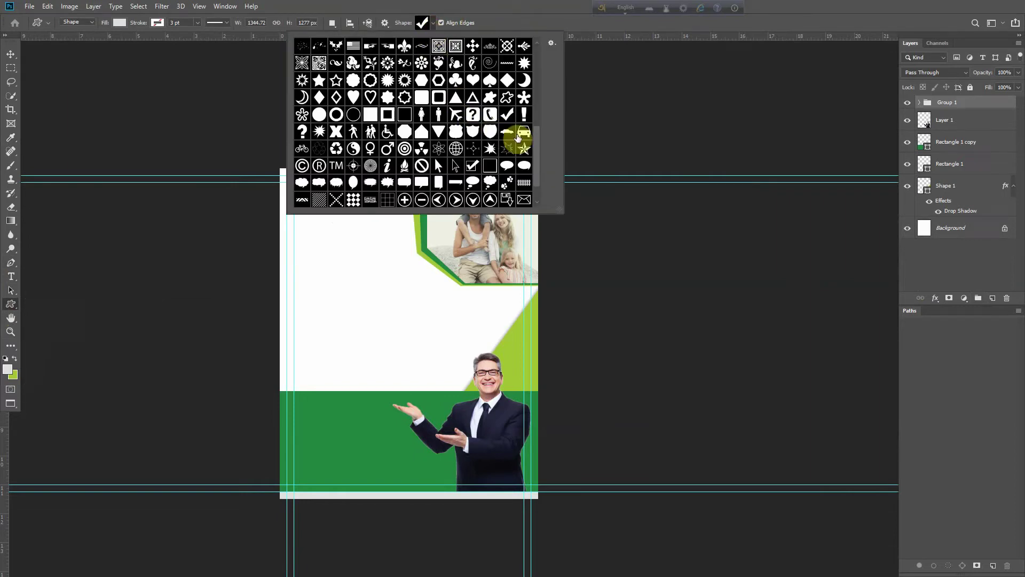
{"action": "scroll", "coordinate": [439, 123], "scroll_direction": "up", "scroll_amount": 1}
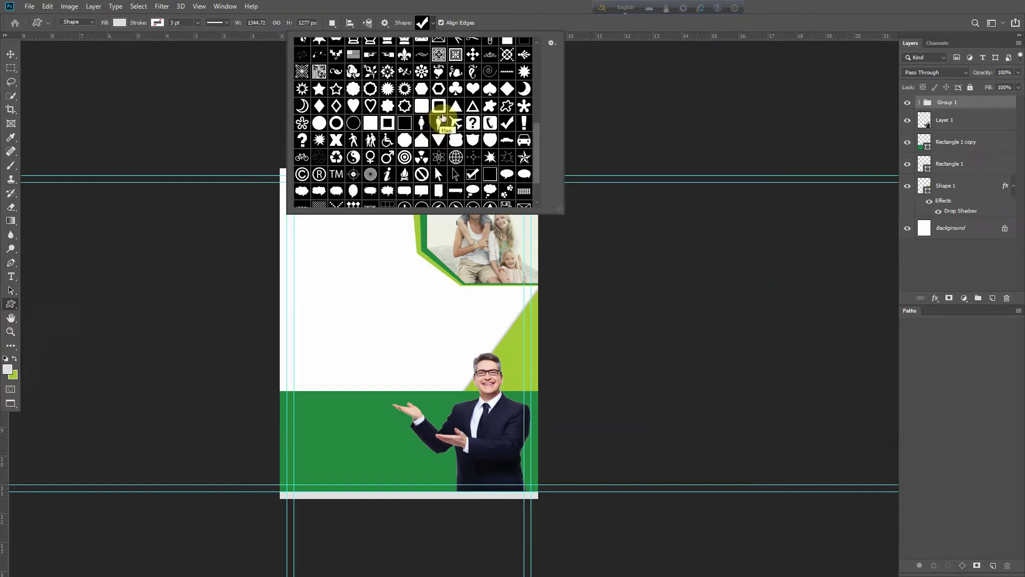
{"action": "scroll", "coordinate": [459, 106], "scroll_direction": "up", "scroll_amount": 2}
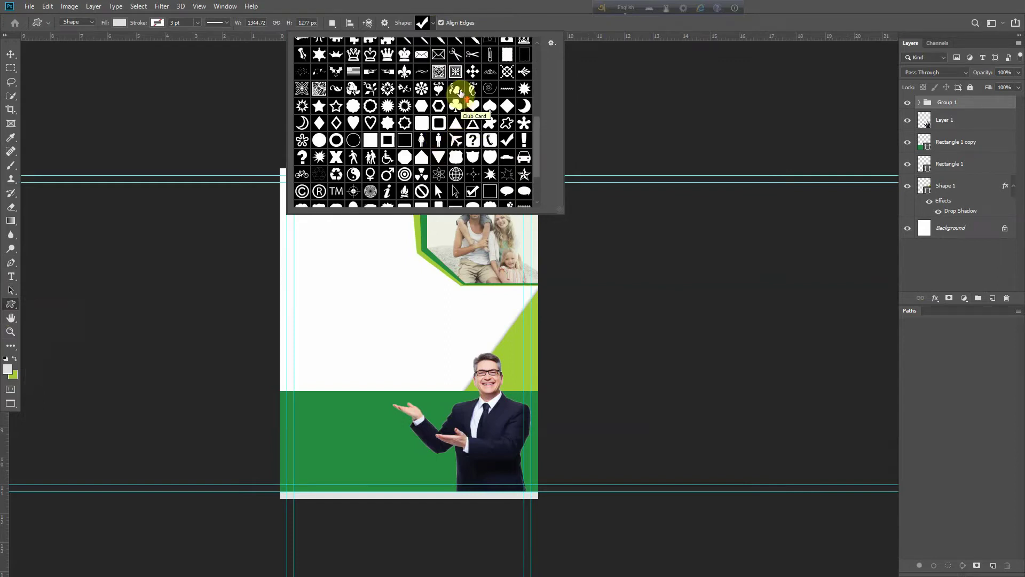
{"action": "scroll", "coordinate": [480, 126], "scroll_direction": "down", "scroll_amount": 2}
{"action": "scroll", "coordinate": [482, 130], "scroll_direction": "down", "scroll_amount": 1}
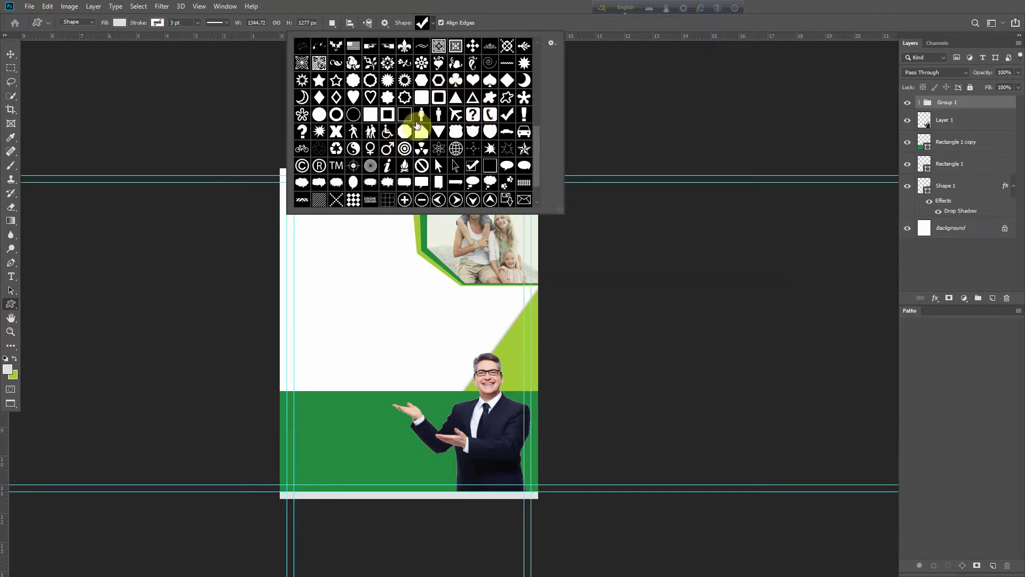
{"action": "scroll", "coordinate": [509, 143], "scroll_direction": "down", "scroll_amount": 3}
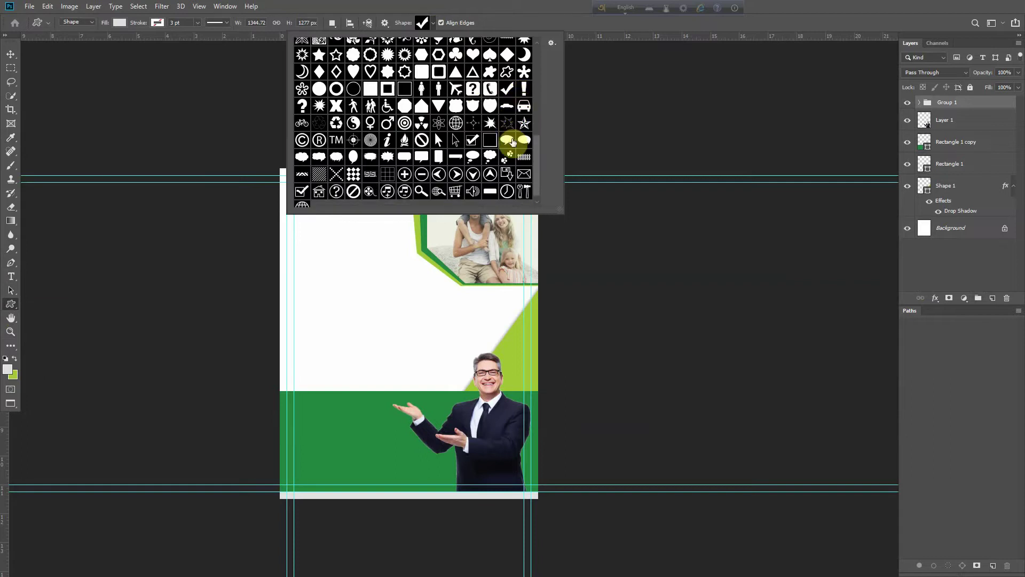
{"action": "scroll", "coordinate": [511, 144], "scroll_direction": "up", "scroll_amount": 2}
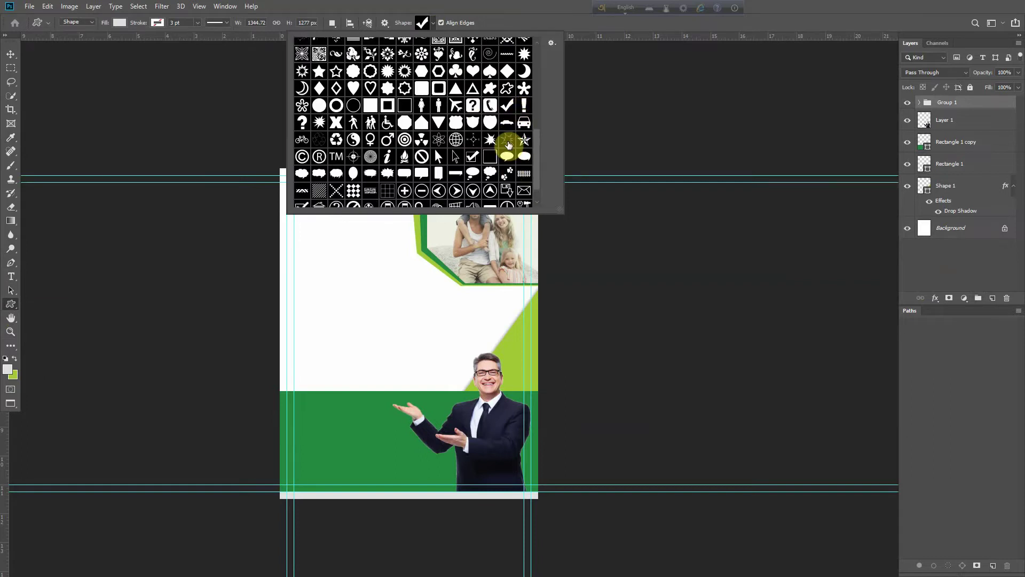
{"action": "scroll", "coordinate": [487, 107], "scroll_direction": "up", "scroll_amount": 5}
{"action": "scroll", "coordinate": [490, 112], "scroll_direction": "up", "scroll_amount": 8}
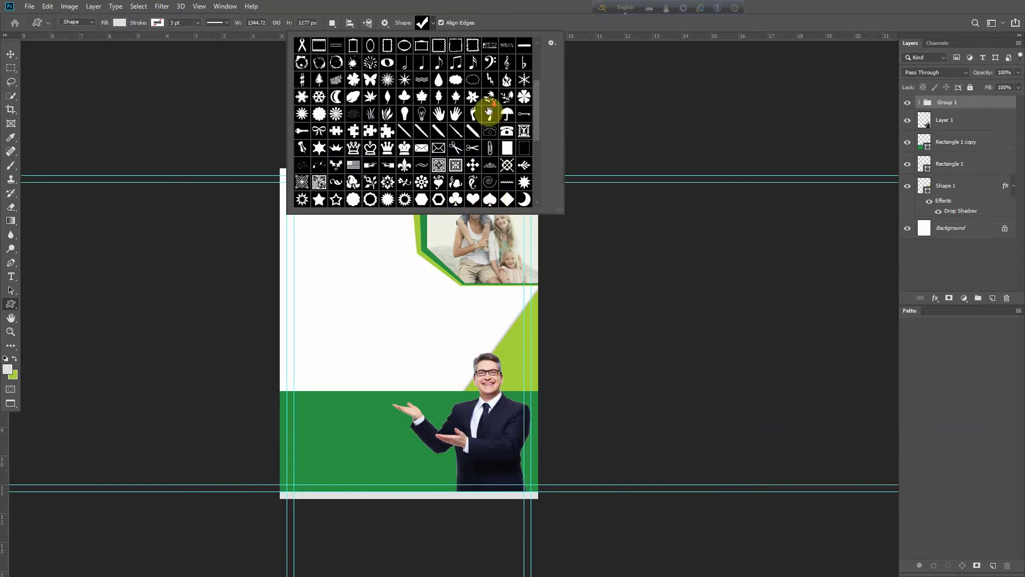
{"action": "scroll", "coordinate": [487, 107], "scroll_direction": "down", "scroll_amount": 3}
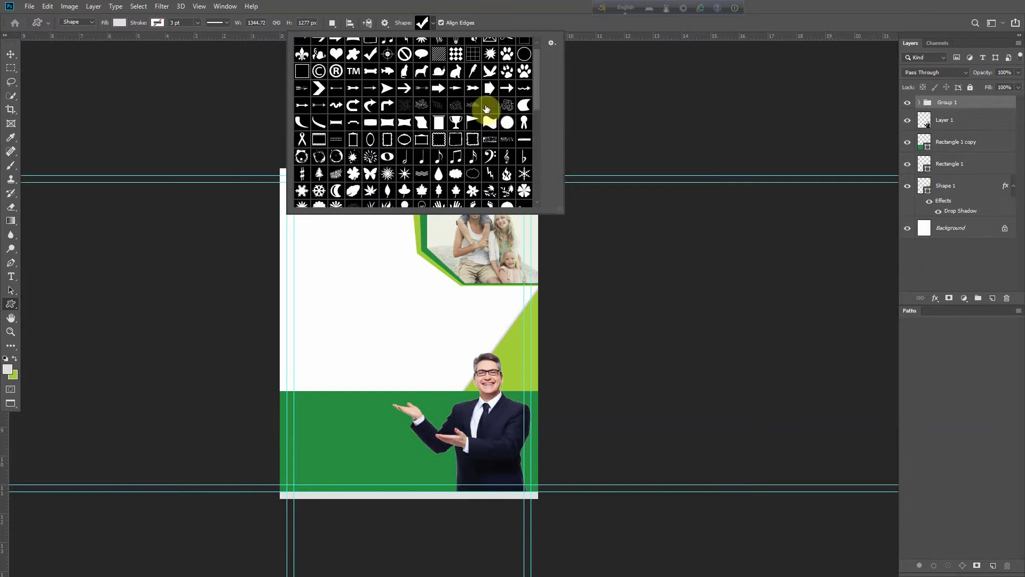
{"action": "scroll", "coordinate": [458, 128], "scroll_direction": "up", "scroll_amount": 4}
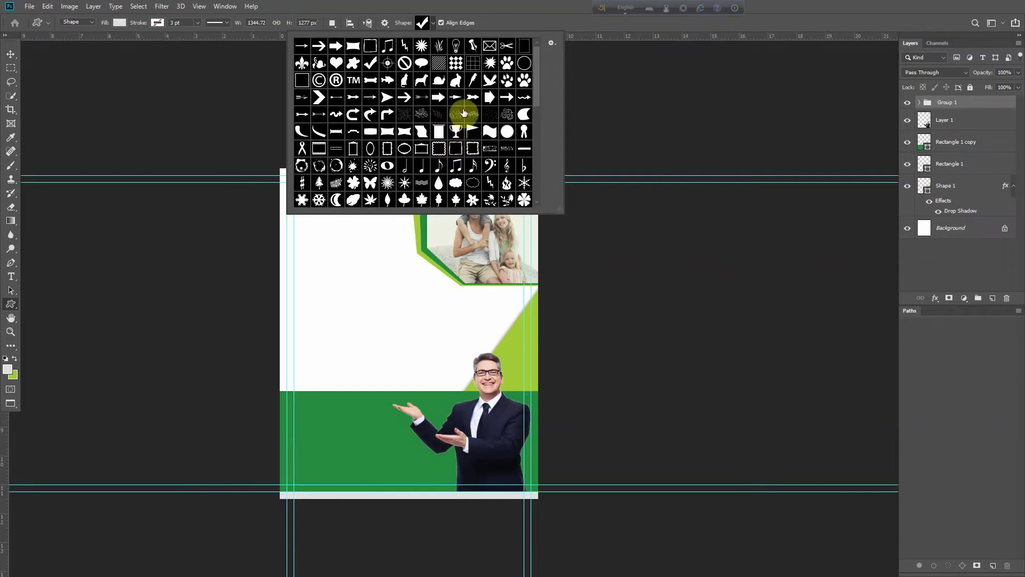
{"action": "scroll", "coordinate": [463, 113], "scroll_direction": "down", "scroll_amount": 1}
{"action": "left_click", "coordinate": [507, 123]}
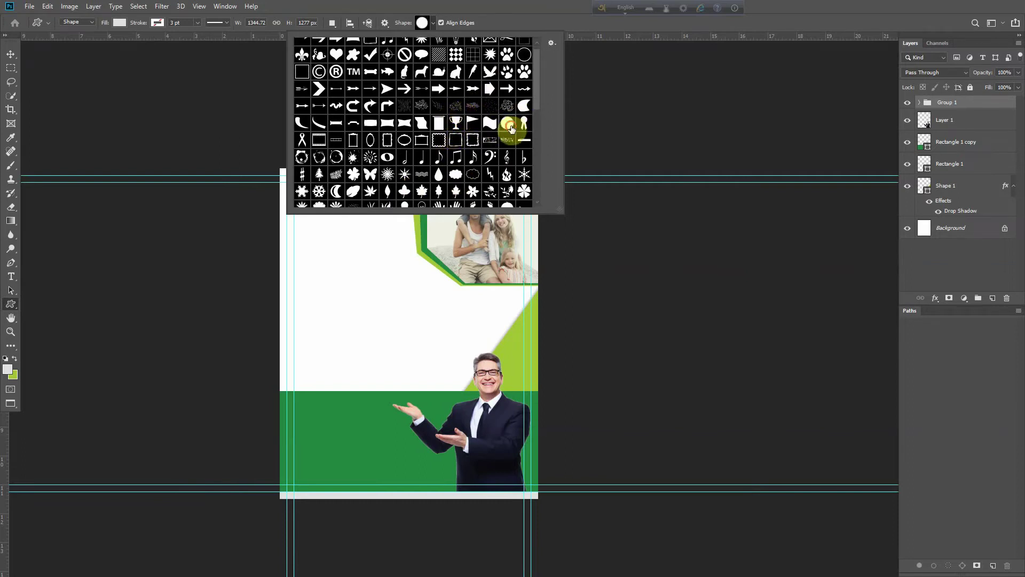
Draw a serrated seal about 470 × 458 px inside the guides at the page's upper-left corner.
{"action": "left_click", "coordinate": [975, 388]}
{"action": "left_click_drag", "start_coordinate": [303, 190], "coordinate": [338, 227]}
{"action": "scroll", "coordinate": [293, 202], "scroll_direction": "up", "scroll_amount": 3}
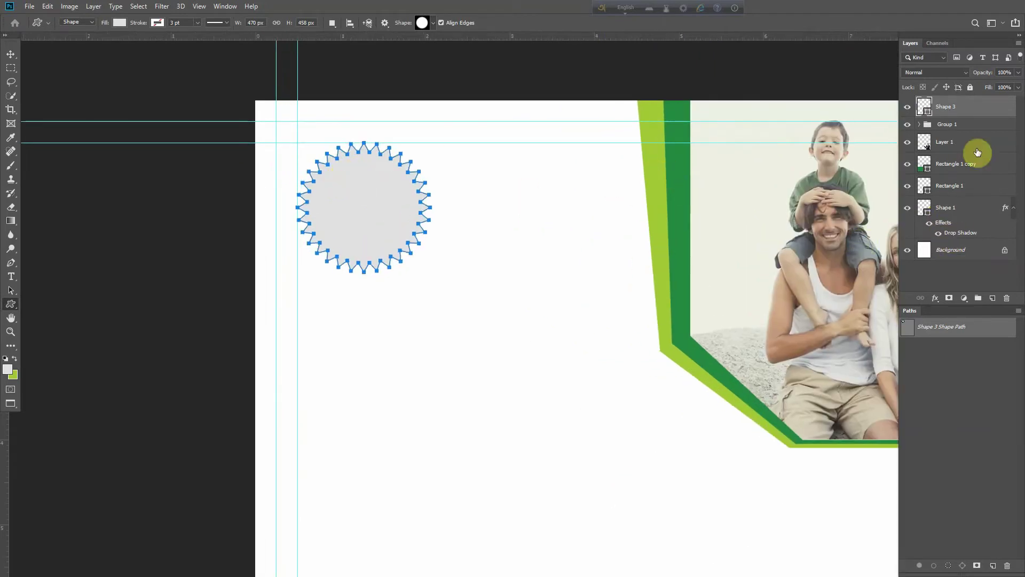
Recolor the seal with the lime green (#a3cd39) sampled from the photo's outer border.
{"action": "double_click", "coordinate": [923, 107]}
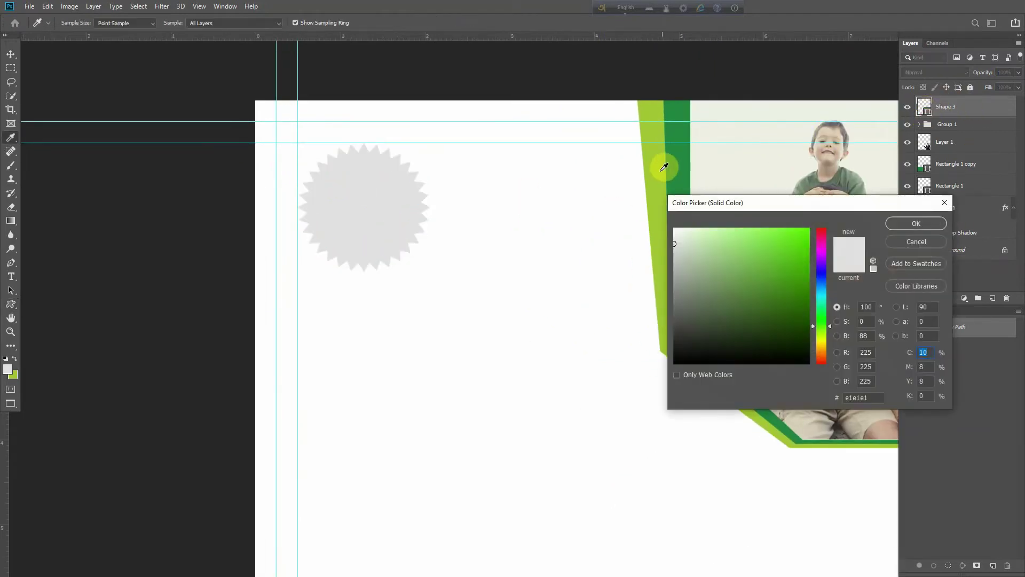
{"action": "left_click", "coordinate": [661, 170]}
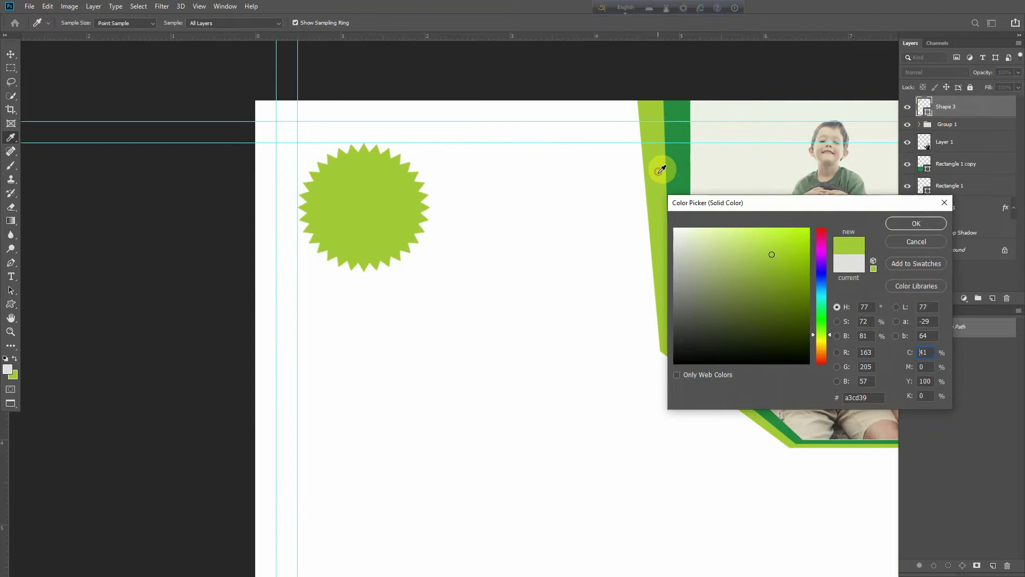
{"action": "left_click", "coordinate": [928, 226]}
{"action": "left_click", "coordinate": [973, 417]}
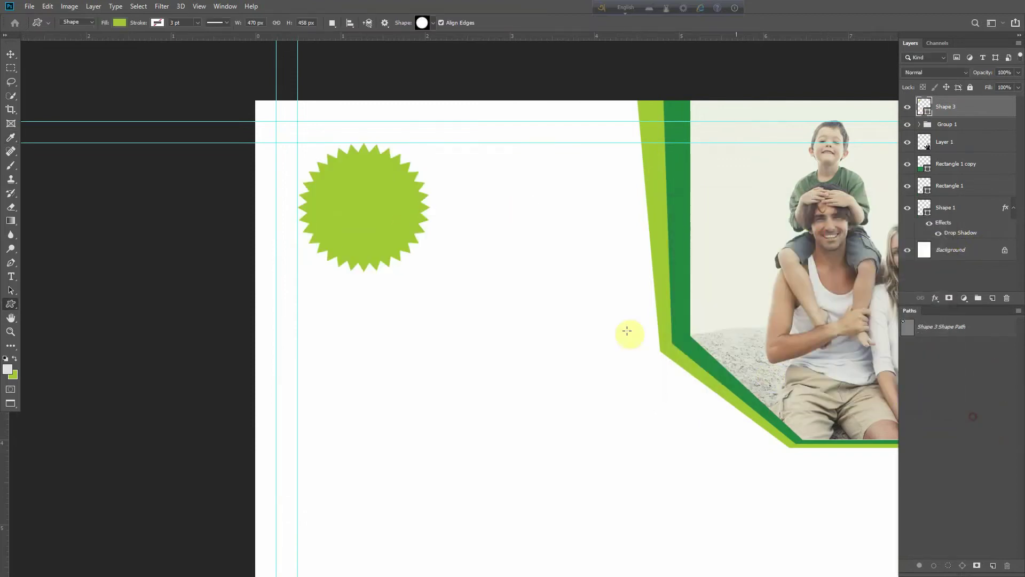
{"action": "mouse_move", "coordinate": [363, 203]}
{"action": "left_mouse_down"}
{"action": "mouse_move", "coordinate": [391, 194]}
{"action": "mouse_move", "coordinate": [366, 207]}
{"action": "left_mouse_up"}
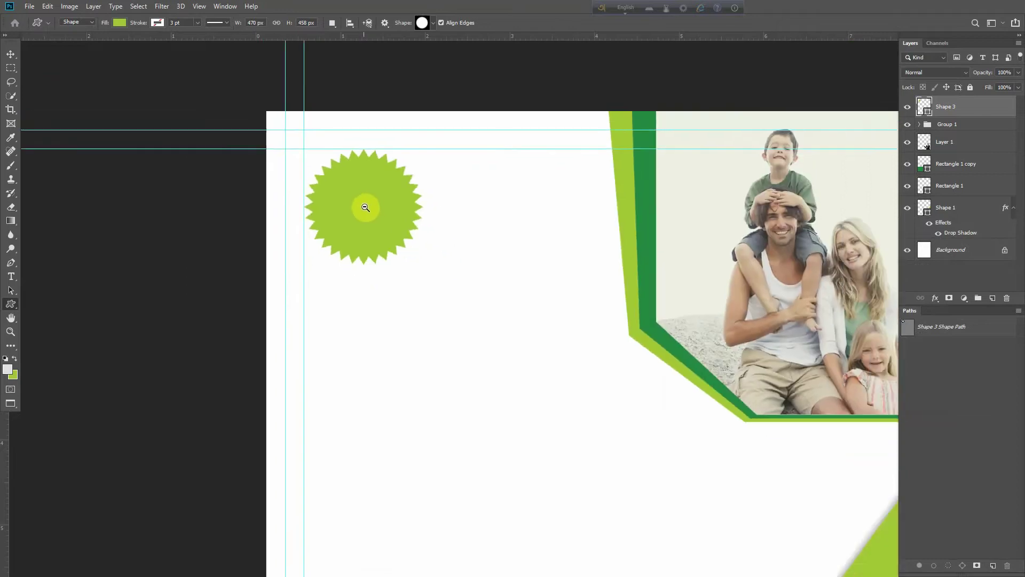
Add the text "Logo" in 24 pt Arial Bold on the lime seal and color it white (#ffffff).
{"action": "left_click", "coordinate": [365, 207], "text": "alt"}
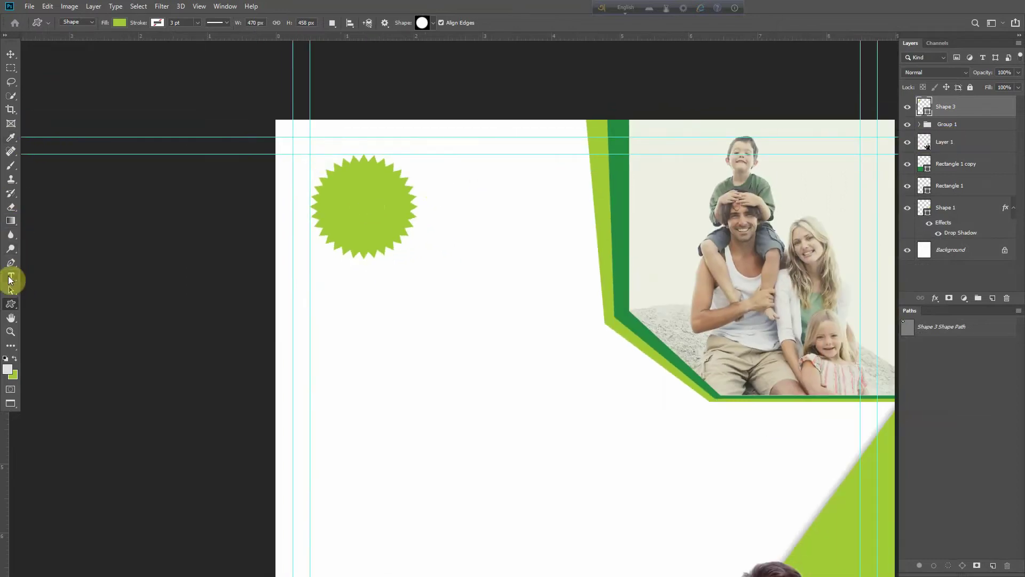
{"action": "left_click", "coordinate": [11, 277]}
{"action": "left_click", "coordinate": [350, 214]}
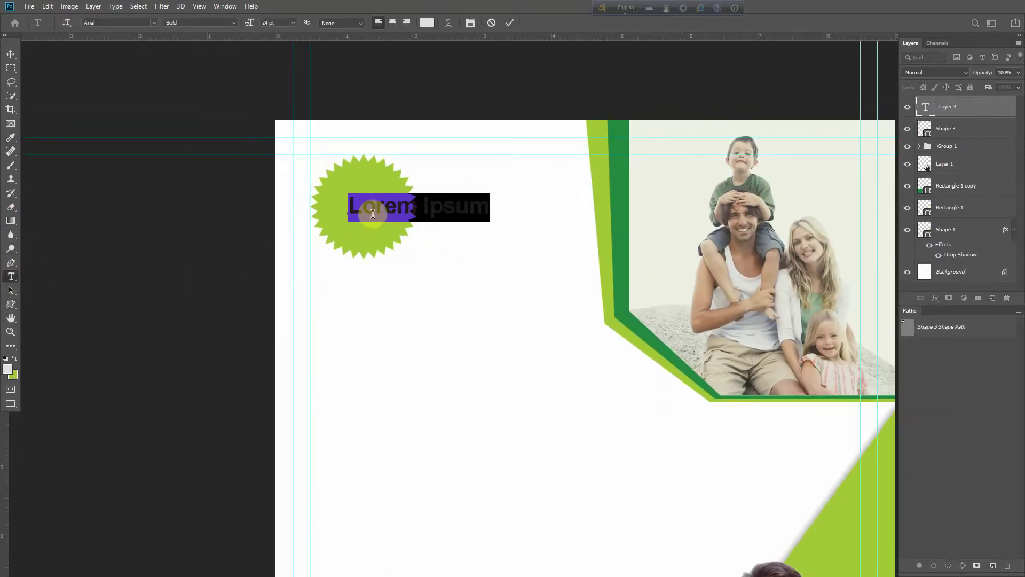
{"action": "type", "text": "LO"}
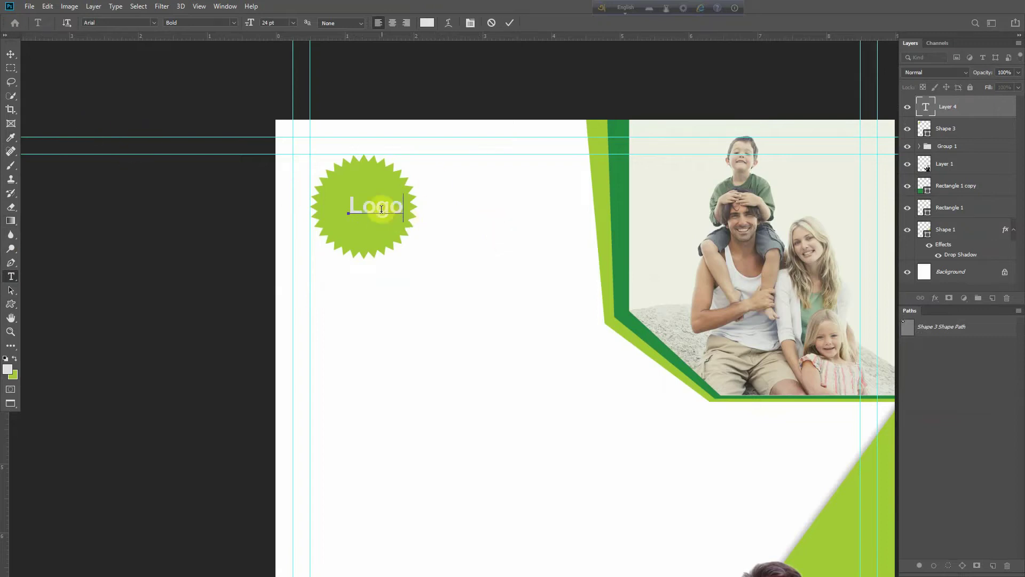
{"action": "left_click_drag", "start_coordinate": [407, 205], "coordinate": [261, 206]}
{"action": "left_click", "coordinate": [427, 23]}
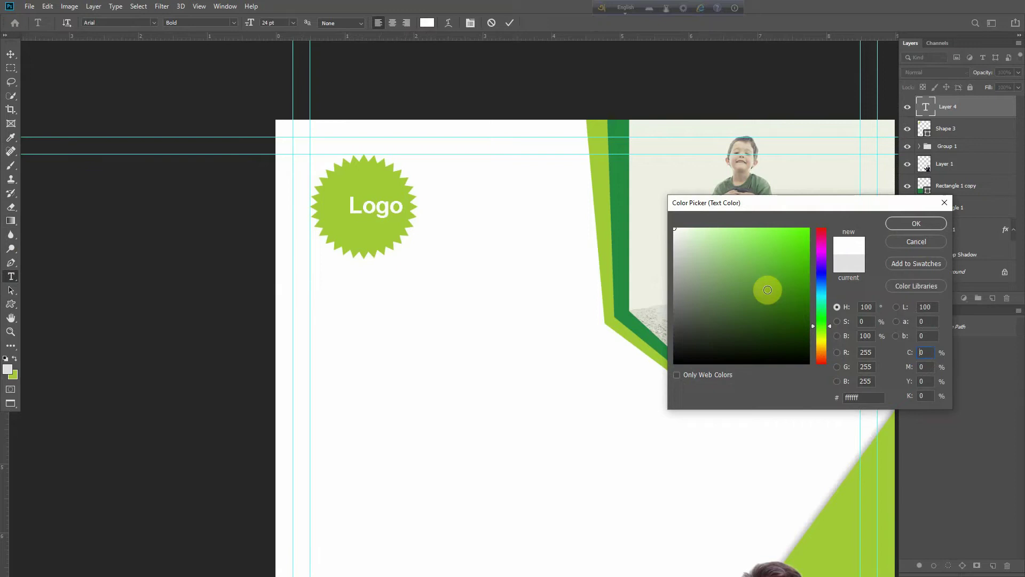
{"action": "left_click", "coordinate": [916, 223]}
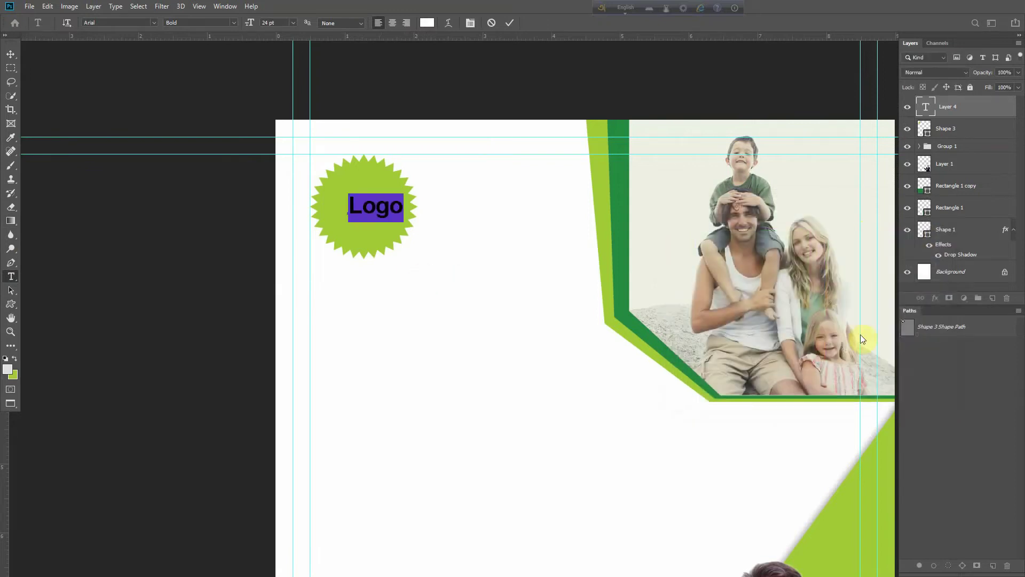
Enlarge the Logo text to about 125% and center it on the seal.
{"action": "left_click", "coordinate": [943, 392]}
{"action": "key", "text": "ctrl+t"}
{"action": "mouse_move", "coordinate": [380, 211]}
{"action": "left_mouse_down"}
{"action": "mouse_move", "coordinate": [361, 205]}
{"action": "mouse_move", "coordinate": [409, 227]}
{"action": "mouse_move", "coordinate": [380, 205]}
{"action": "left_mouse_up"}
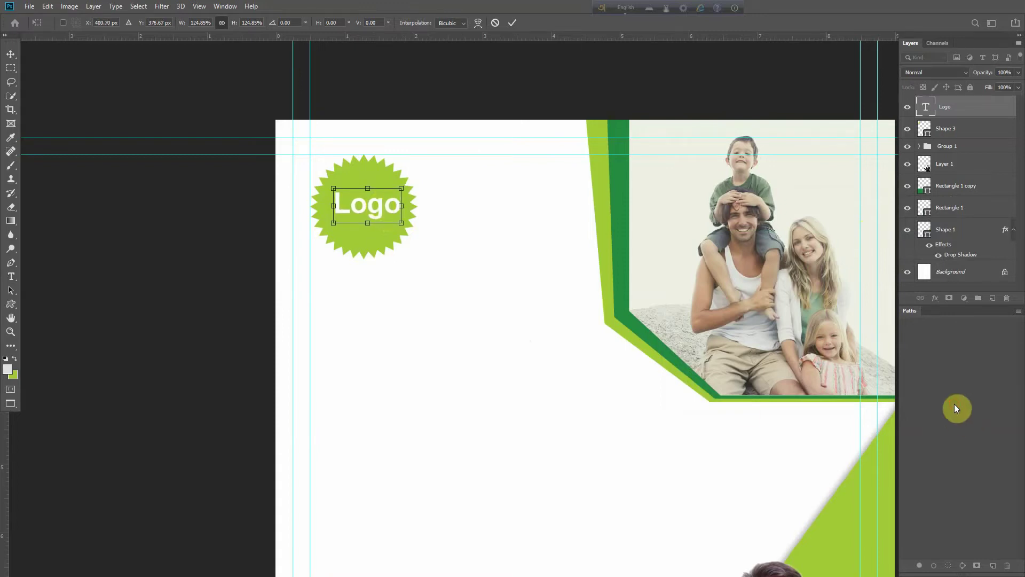
{"action": "key", "text": "Return"}
Scale the seal and its Logo text down together to about three quarters, keeping them in the upper-left corner of the margin guides.
{"action": "key", "text": "ctrl+minus"}
{"action": "key", "text": "ctrl+minus"}
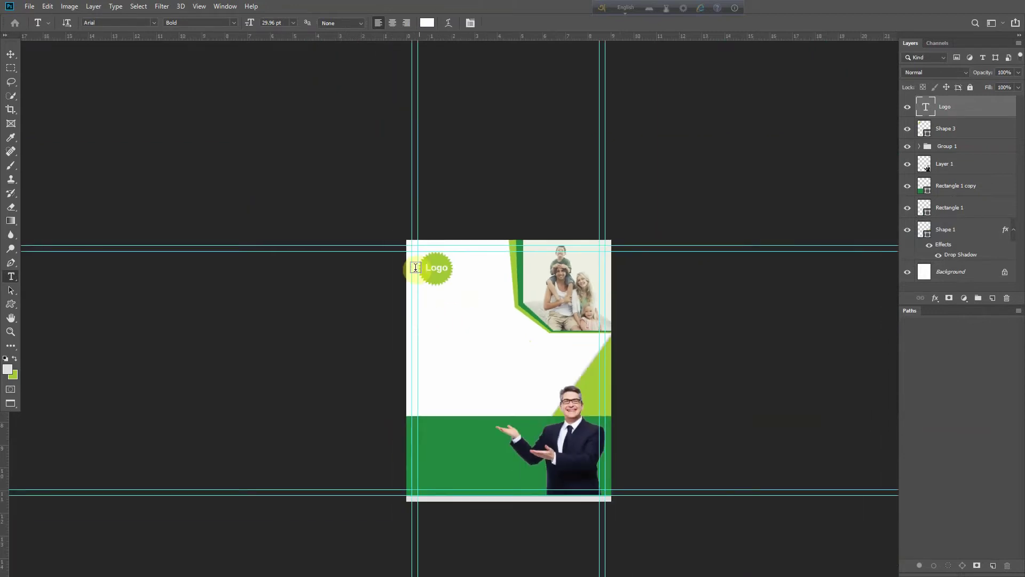
{"action": "left_click", "coordinate": [435, 276]}
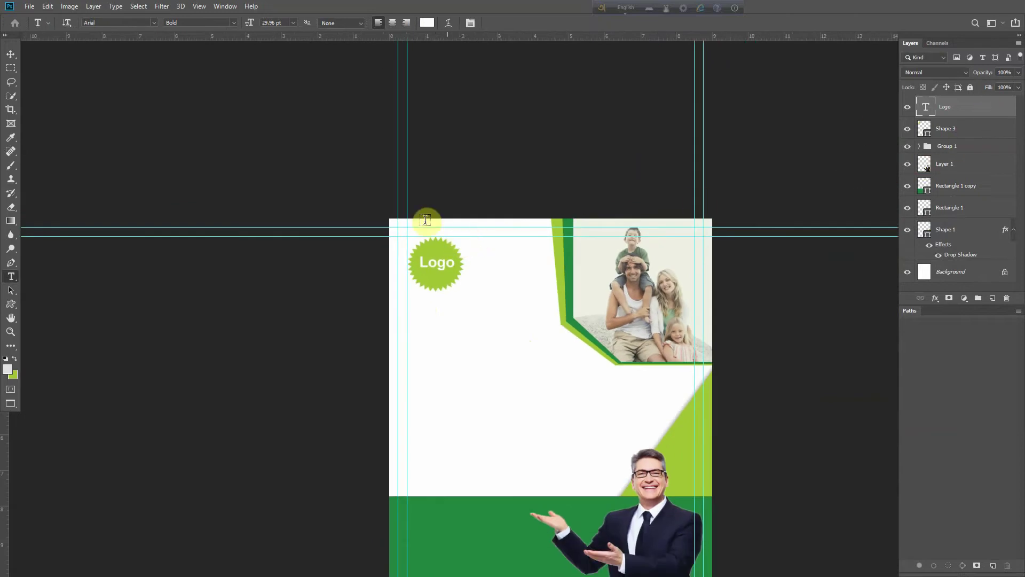
{"action": "left_click_drag", "start_coordinate": [458, 278], "coordinate": [443, 287]}
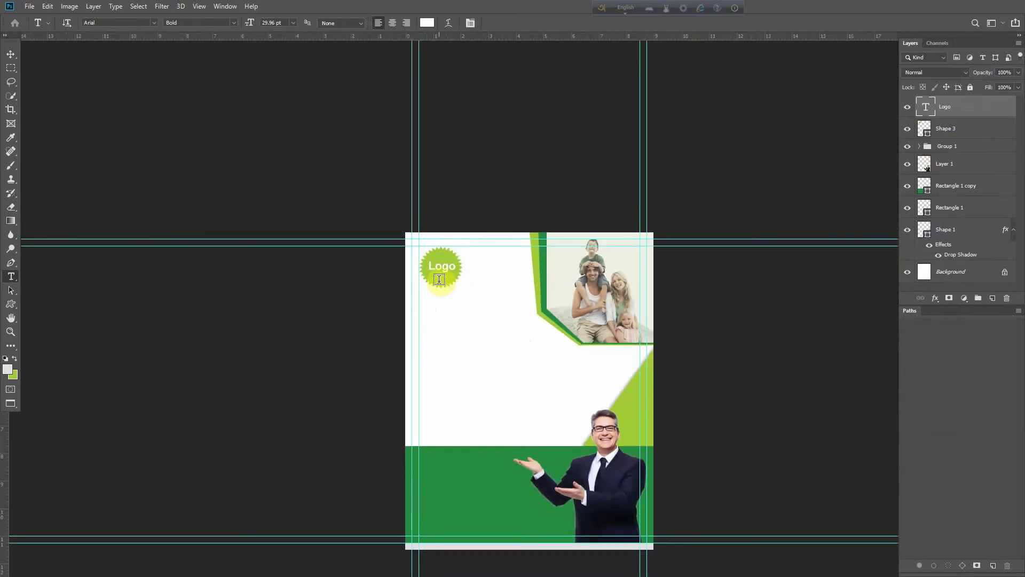
{"action": "left_click", "coordinate": [945, 128]}
{"action": "key", "text": "ctrl+t"}
{"action": "left_click_drag", "start_coordinate": [461, 289], "coordinate": [454, 273]}
{"action": "key", "text": "Return"}
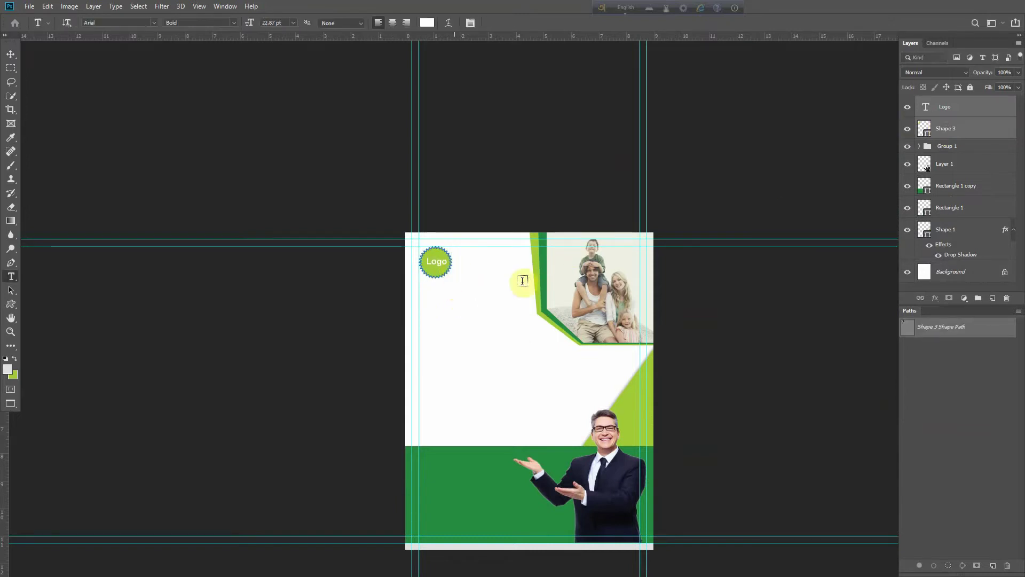
{"action": "left_click", "coordinate": [954, 417]}
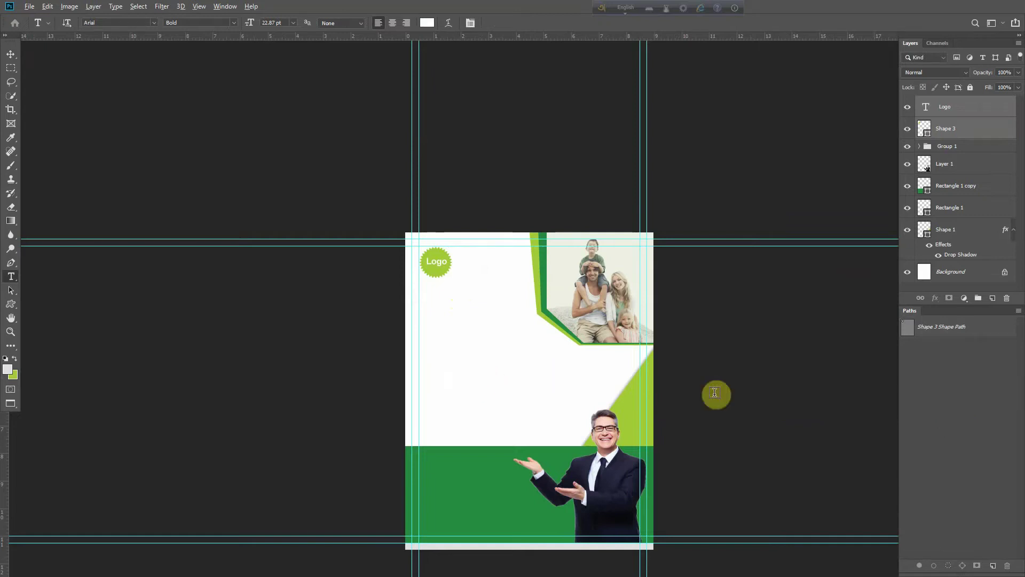
{"action": "left_click_drag", "start_coordinate": [446, 256], "coordinate": [469, 254]}
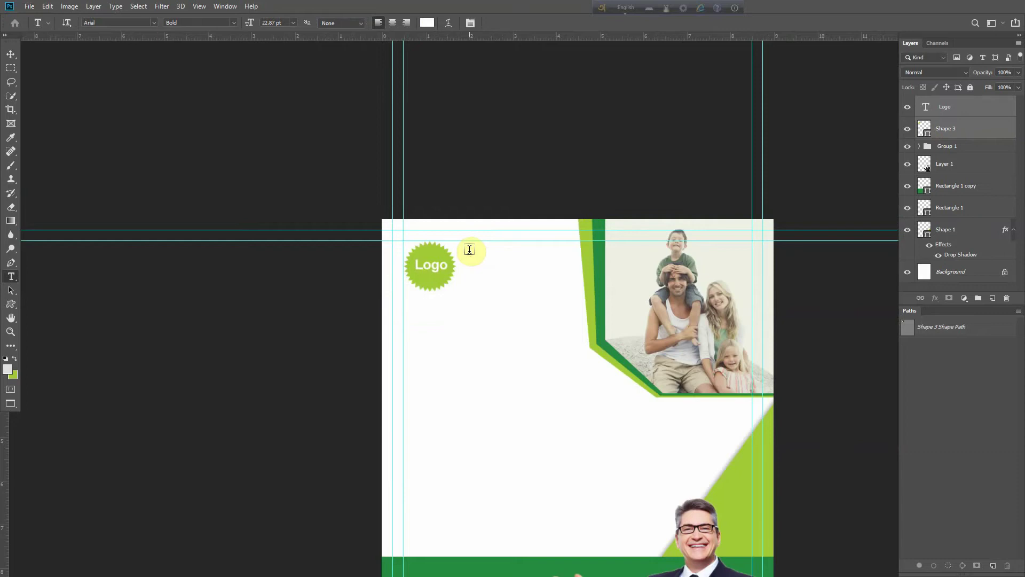
{"action": "left_click_drag", "start_coordinate": [500, 267], "coordinate": [469, 279]}
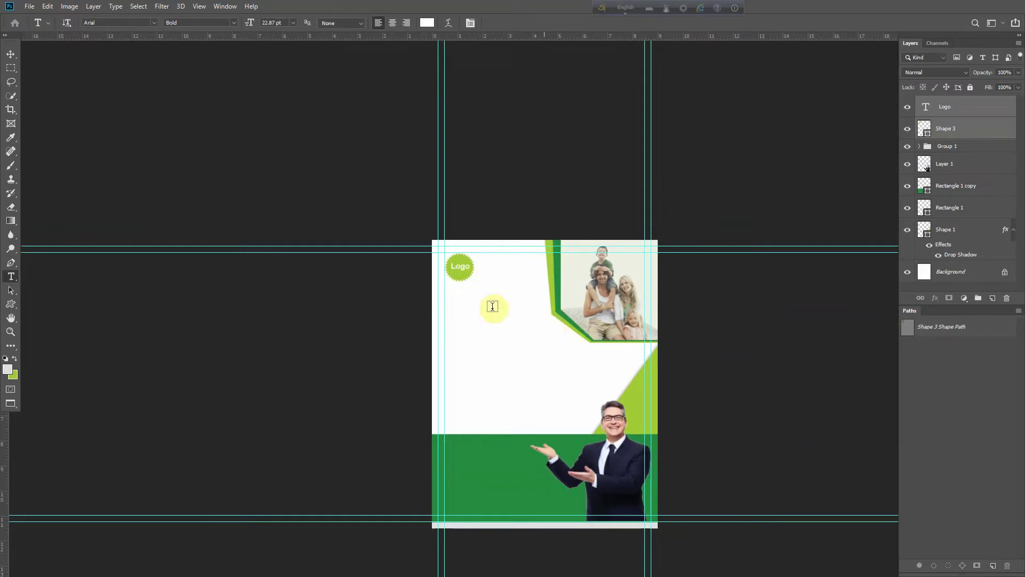
{"action": "left_click_drag", "start_coordinate": [470, 269], "coordinate": [638, 260]}
{"action": "left_click", "coordinate": [639, 260], "text": "alt"}
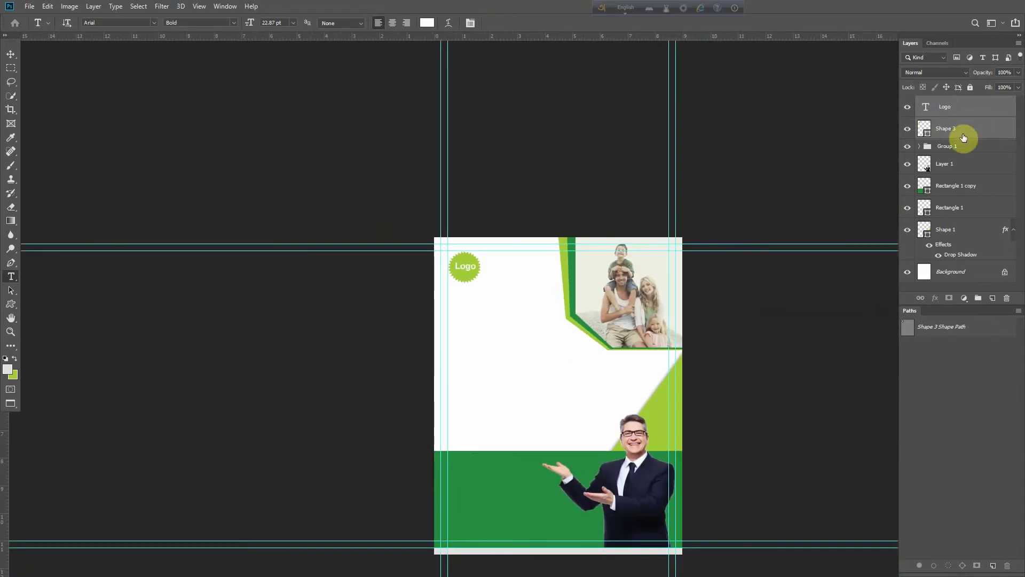
Add the text "Happy life" over the family photo, above Layer 3 in Group 1, in the border's lime green (#a3cd39).
{"action": "left_click", "coordinate": [919, 146]}
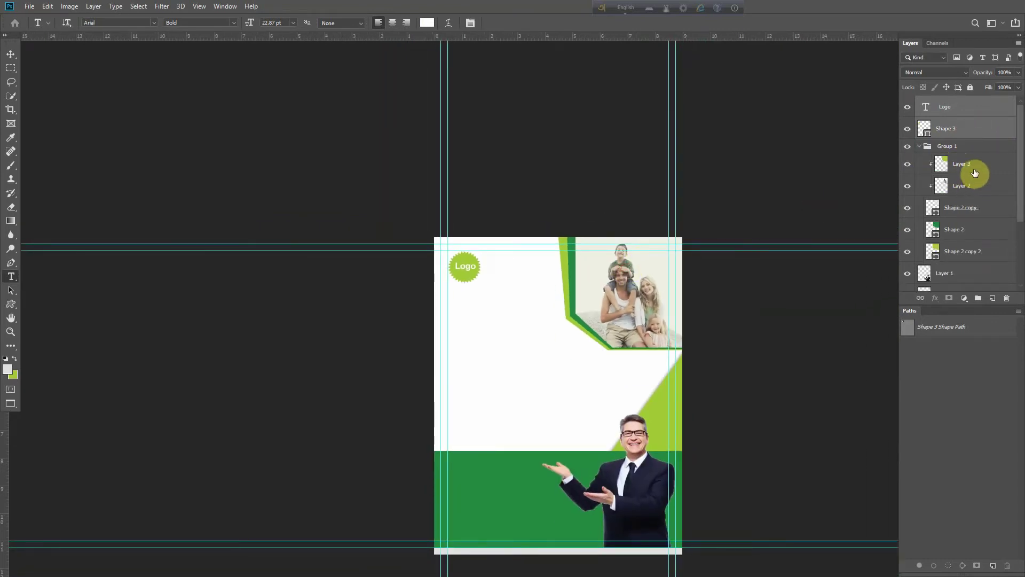
{"action": "left_click", "coordinate": [971, 171]}
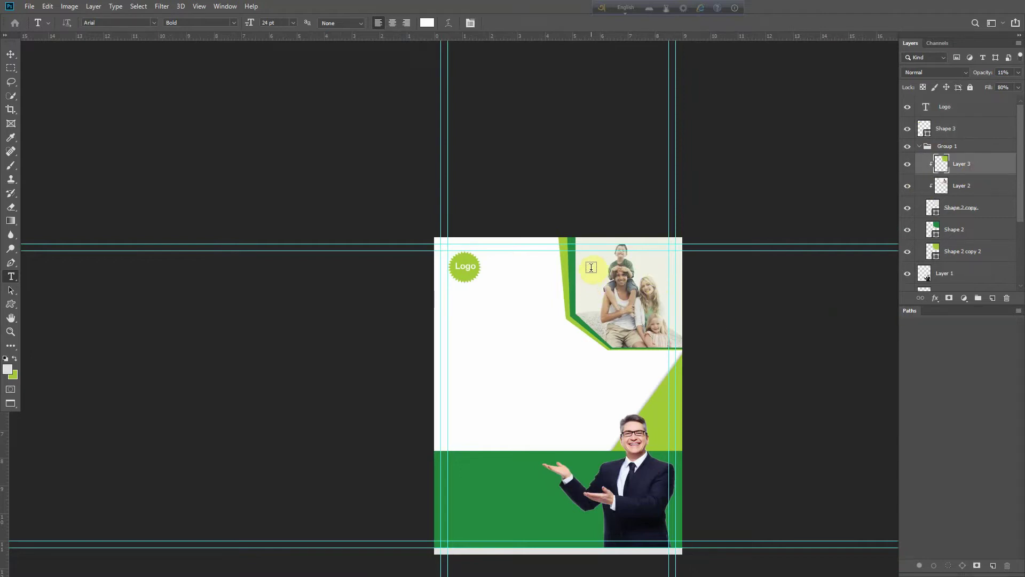
{"action": "left_click", "coordinate": [592, 263]}
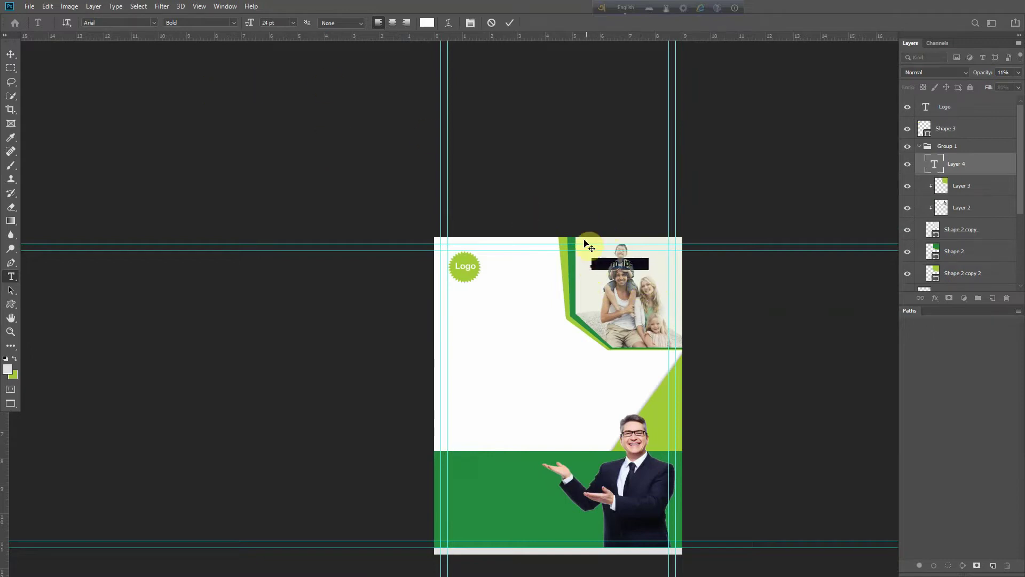
{"action": "left_click", "coordinate": [430, 23]}
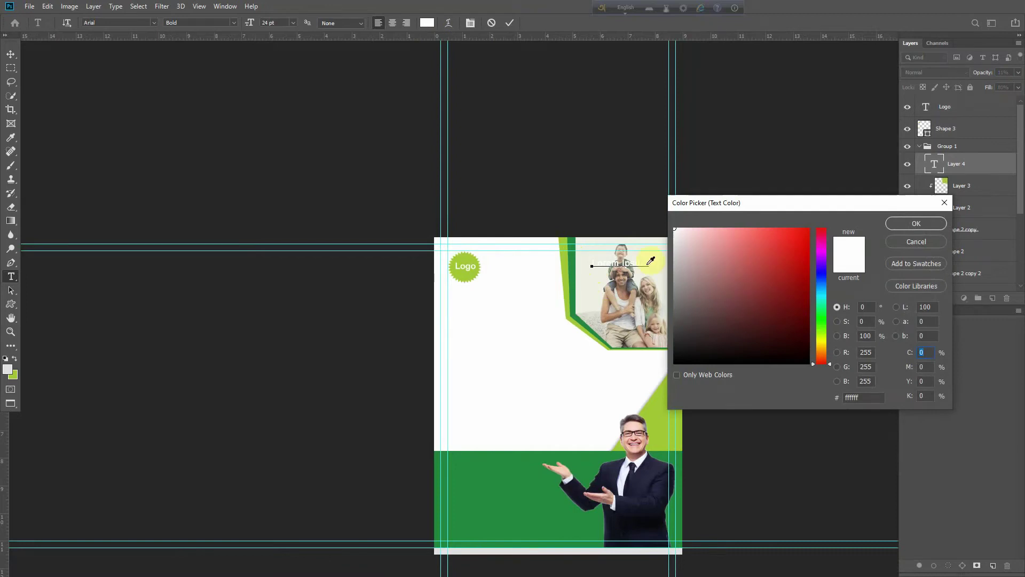
{"action": "left_click", "coordinate": [567, 246]}
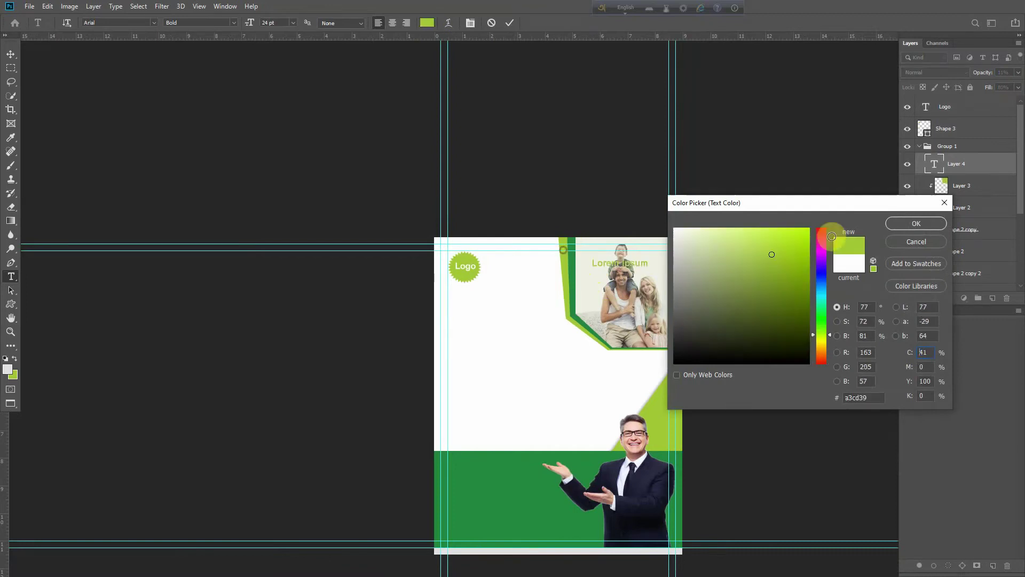
{"action": "left_click", "coordinate": [915, 221]}
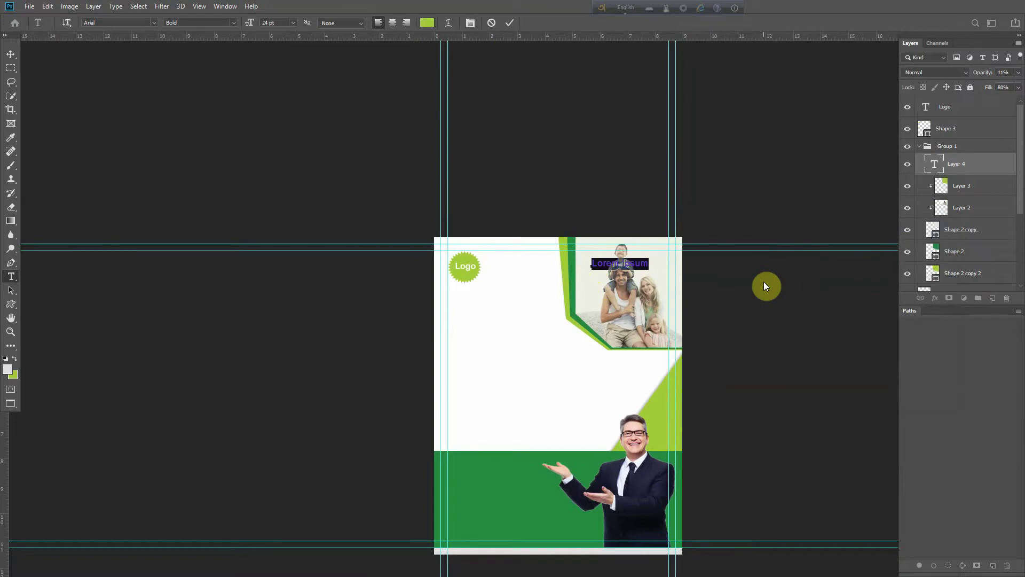
{"action": "type", "text": "Happy"}
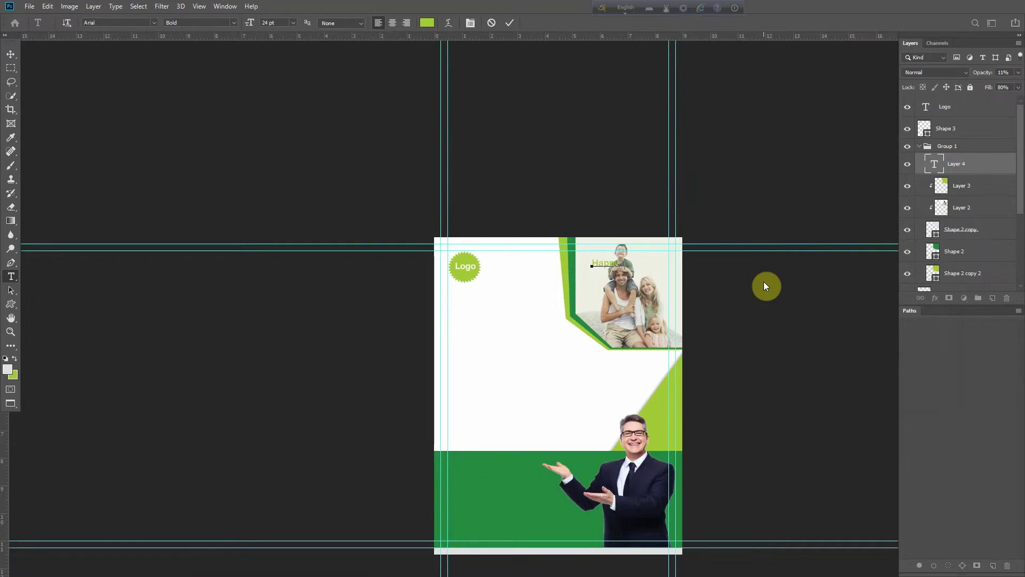
{"action": "type", "text": "life"}
Move Group 1 with the framed photo and its text slightly up and to the left.
{"action": "left_click", "coordinate": [11, 56]}
{"action": "mouse_move", "coordinate": [619, 267]}
{"action": "left_mouse_down"}
{"action": "mouse_move", "coordinate": [633, 256]}
{"action": "mouse_move", "coordinate": [613, 263]}
{"action": "left_mouse_up"}
{"action": "key", "text": "z"}
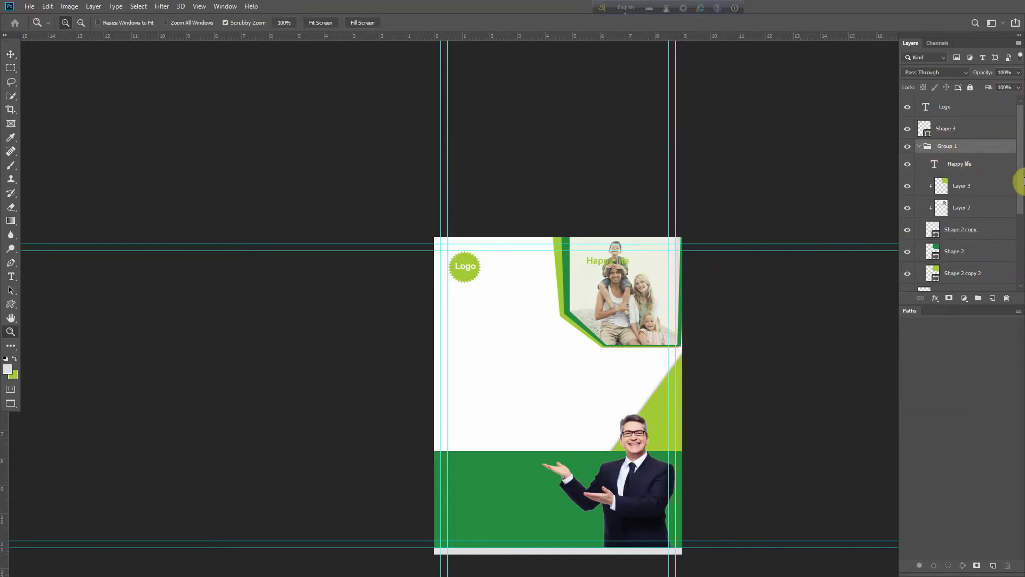
Enlarge the "Happy life" text until it spans most of the photo's width and place it across the middle of the family.
{"action": "left_click", "coordinate": [927, 149]}
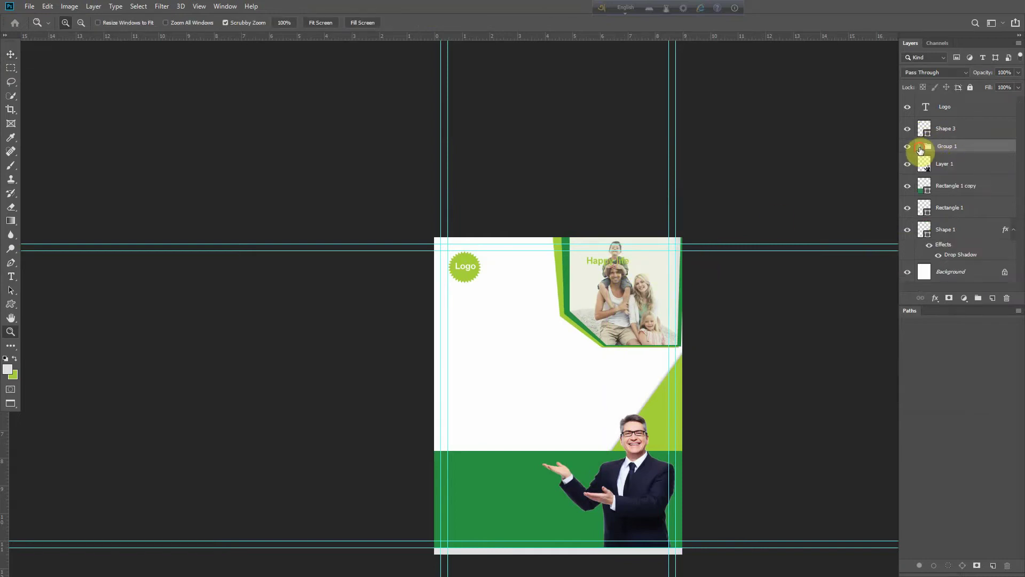
{"action": "left_click", "coordinate": [927, 150]}
{"action": "left_click", "coordinate": [967, 172]}
{"action": "key", "text": "ctrl+t"}
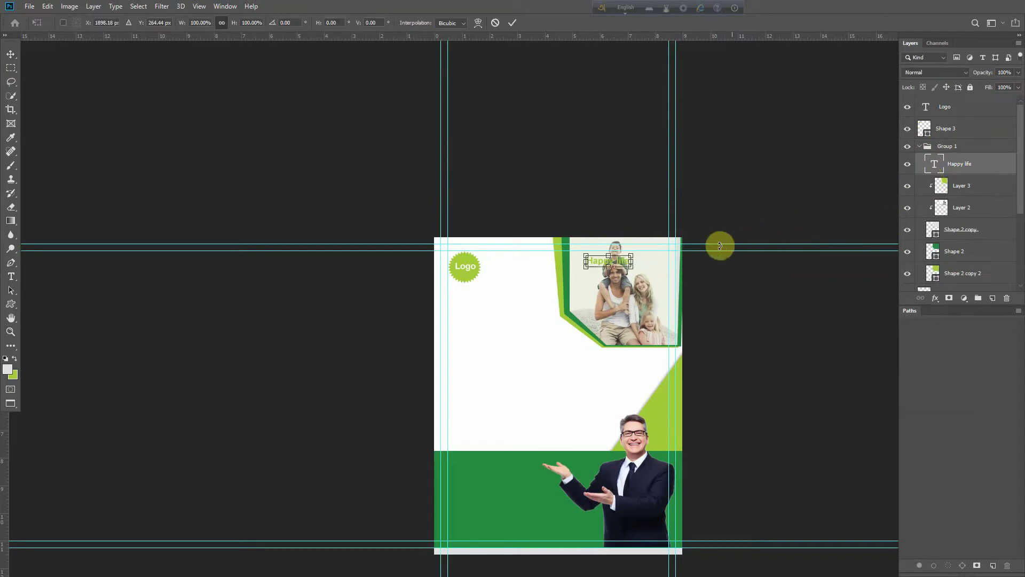
{"action": "left_click_drag", "start_coordinate": [631, 257], "coordinate": [624, 331]}
{"action": "left_click_drag", "start_coordinate": [554, 312], "coordinate": [539, 307]}
{"action": "left_click_drag", "start_coordinate": [688, 345], "coordinate": [698, 354]}
{"action": "left_click_drag", "start_coordinate": [624, 325], "coordinate": [632, 331]}
{"action": "key", "text": "Return"}
Set the "Happy life" layer's opacity to 73% and move the text to the top of the photo.
{"action": "key", "text": "z"}
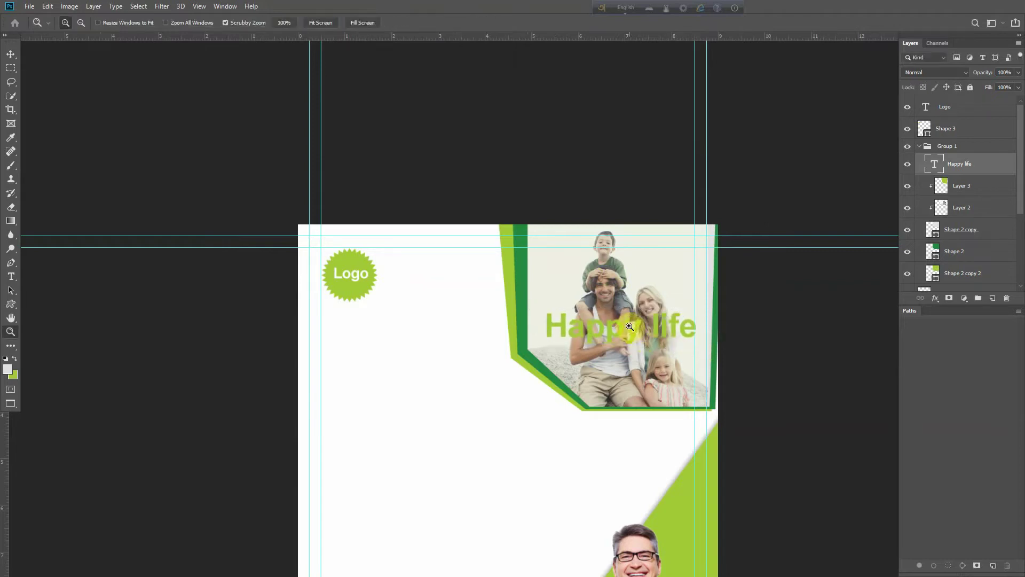
{"action": "left_click", "coordinate": [1018, 73]}
{"action": "left_click", "coordinate": [1014, 444]}
{"action": "key", "text": "ctrl+t"}
{"action": "left_click_drag", "start_coordinate": [617, 343], "coordinate": [623, 270]}
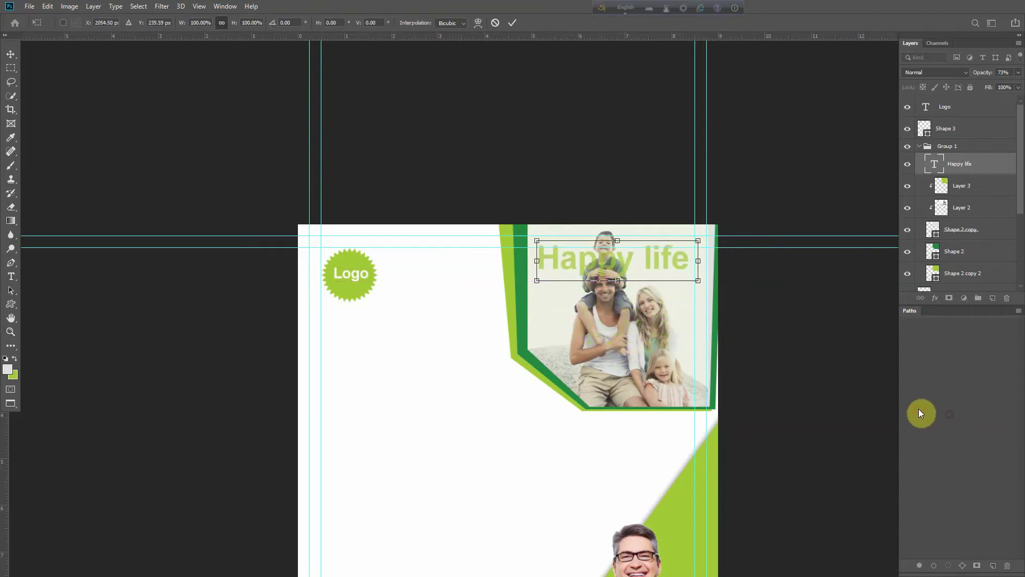
{"action": "key", "text": "Return"}
{"action": "key", "text": "z"}
{"action": "left_click_drag", "start_coordinate": [494, 381], "coordinate": [453, 390]}
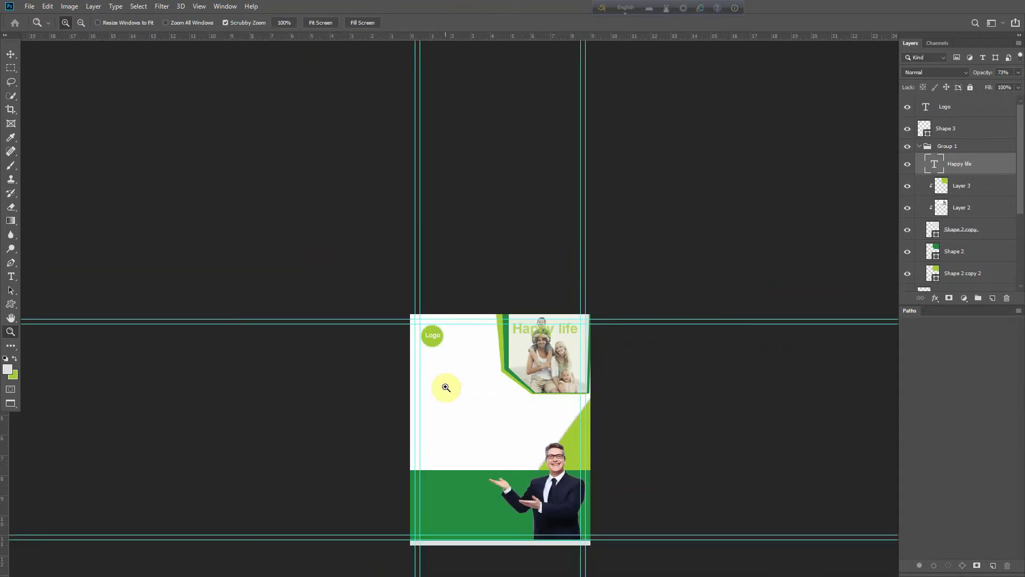
{"action": "mouse_move", "coordinate": [453, 334]}
{"action": "left_mouse_down"}
{"action": "mouse_move", "coordinate": [485, 322]}
{"action": "mouse_move", "coordinate": [467, 348]}
{"action": "left_mouse_up"}
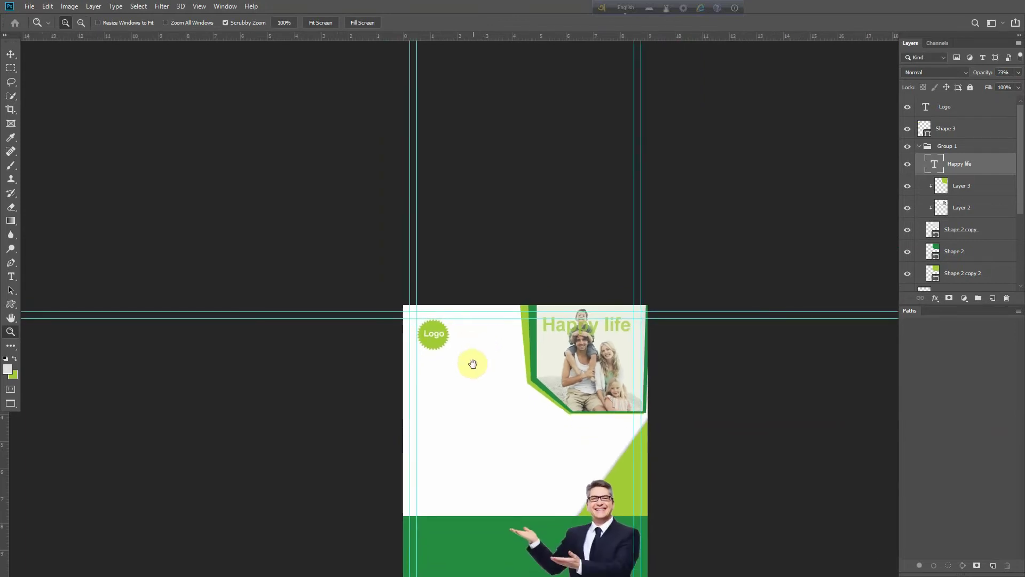
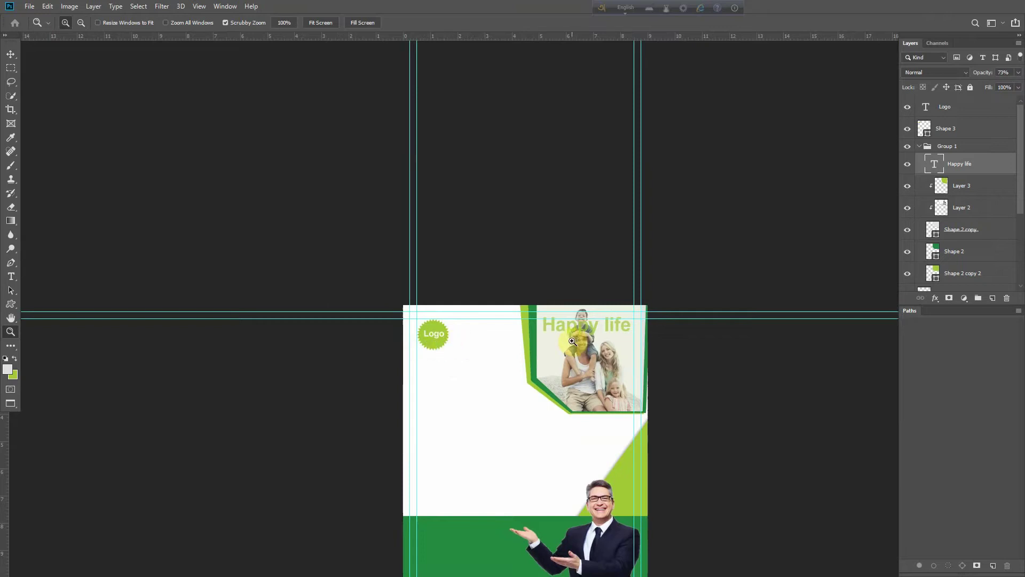
{"action": "left_click_drag", "start_coordinate": [438, 342], "coordinate": [458, 320]}
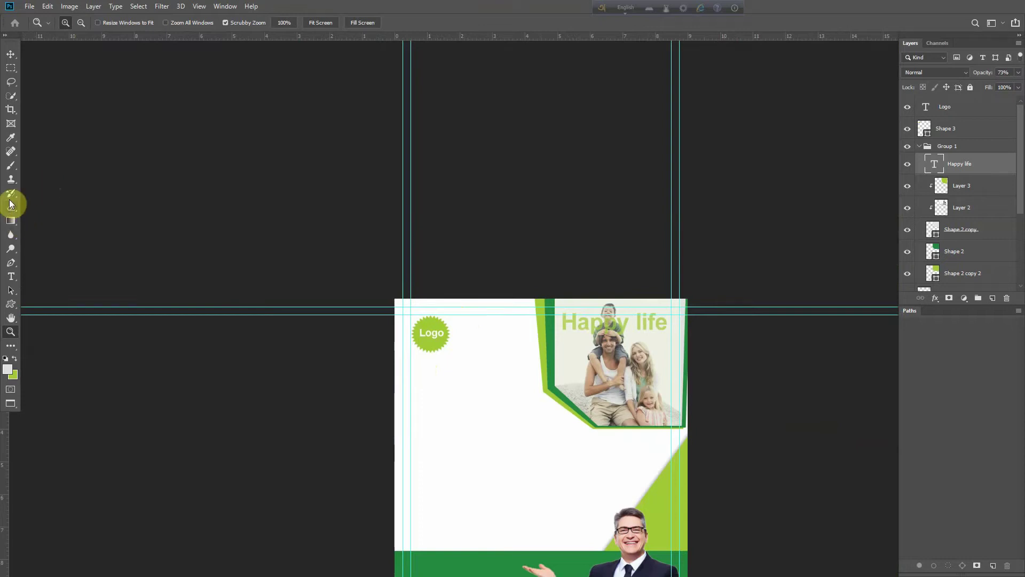
{"action": "left_click", "coordinate": [907, 129]}
{"action": "left_click", "coordinate": [908, 130]}
Start a 24 pt Arial Bold text line above the Logo layer, below the seal, and set its color to dark gray (#515151).
{"action": "left_click", "coordinate": [967, 145]}
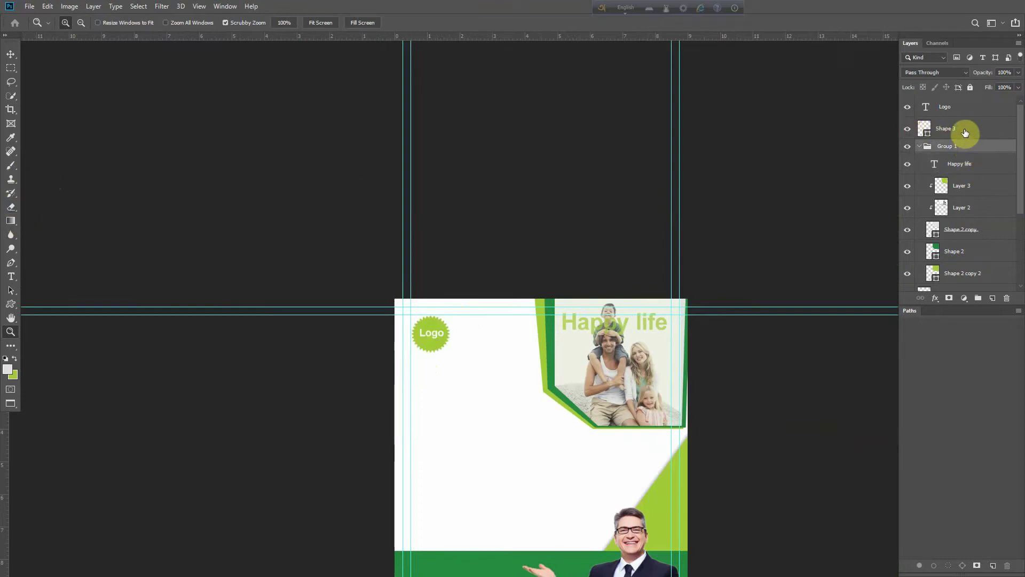
{"action": "left_click", "coordinate": [961, 105]}
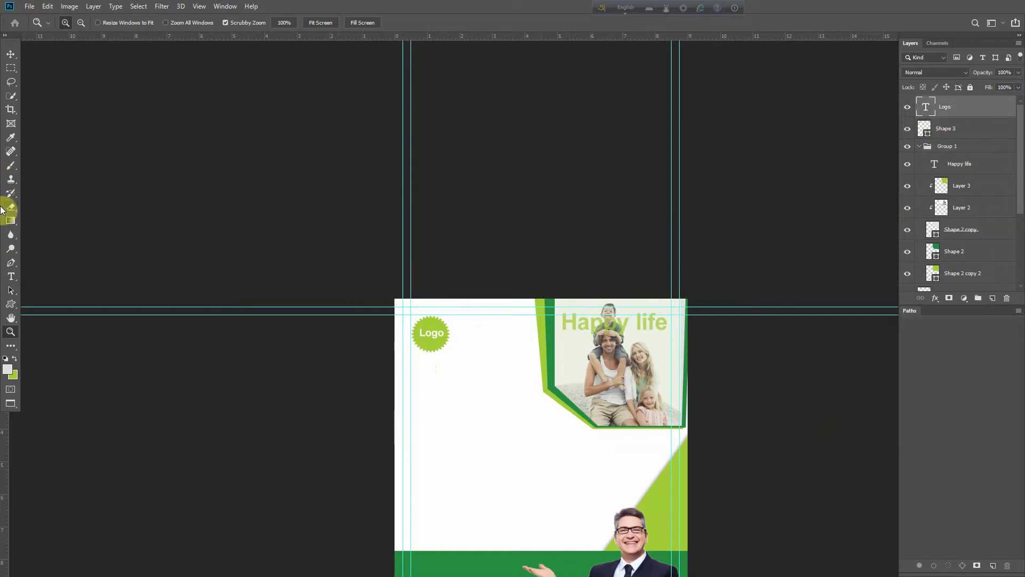
{"action": "left_click", "coordinate": [13, 278]}
{"action": "left_click_drag", "start_coordinate": [424, 363], "coordinate": [479, 369]}
{"action": "left_click", "coordinate": [438, 392]}
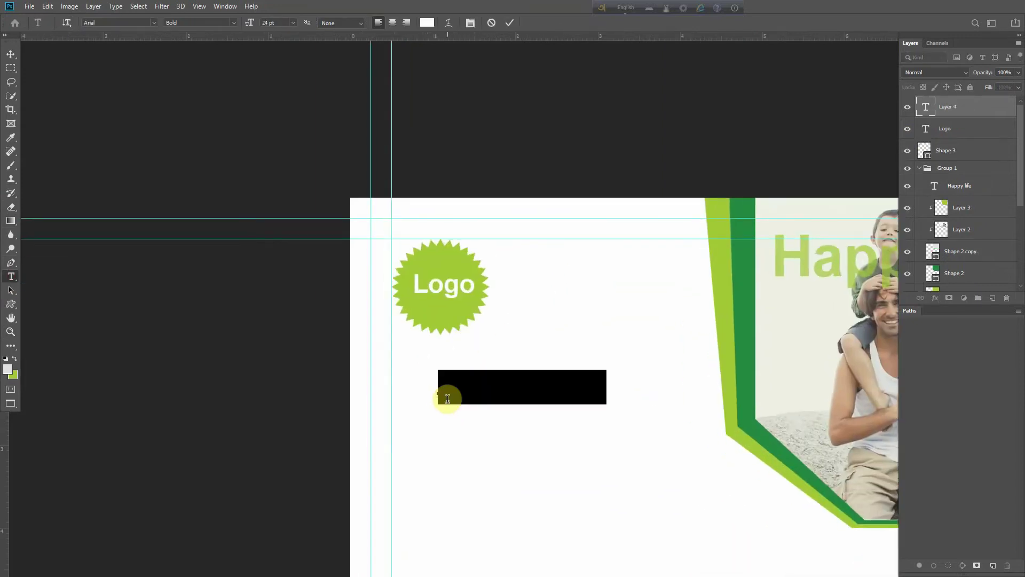
{"action": "left_click", "coordinate": [427, 25]}
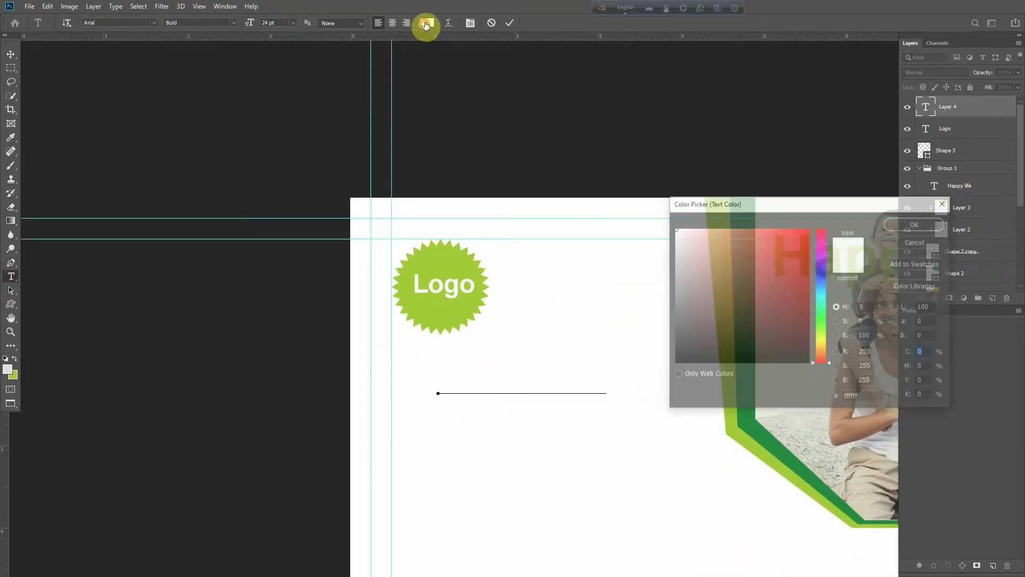
{"action": "left_click_drag", "start_coordinate": [716, 246], "coordinate": [586, 287]}
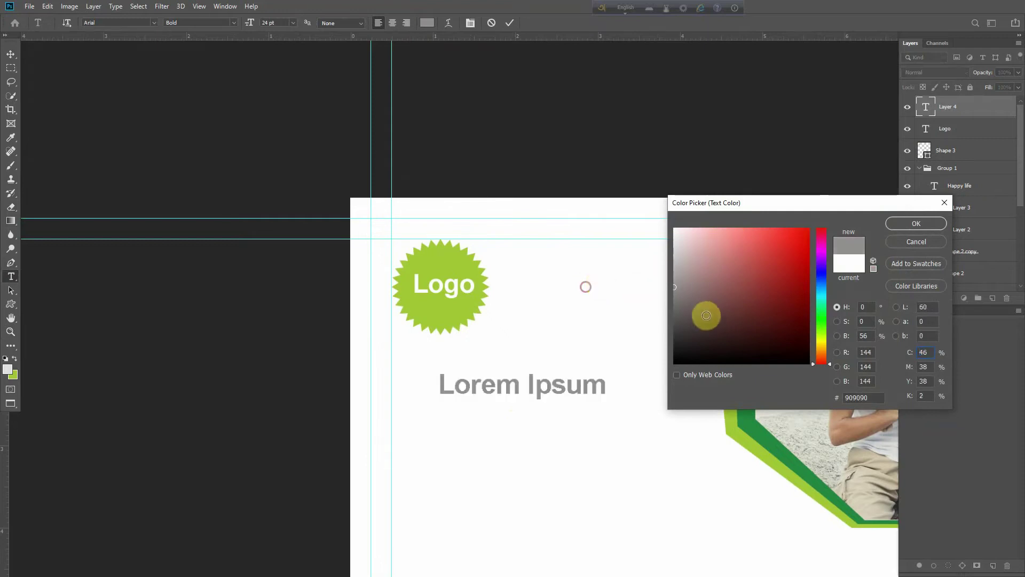
{"action": "left_click_drag", "start_coordinate": [691, 323], "coordinate": [630, 321]}
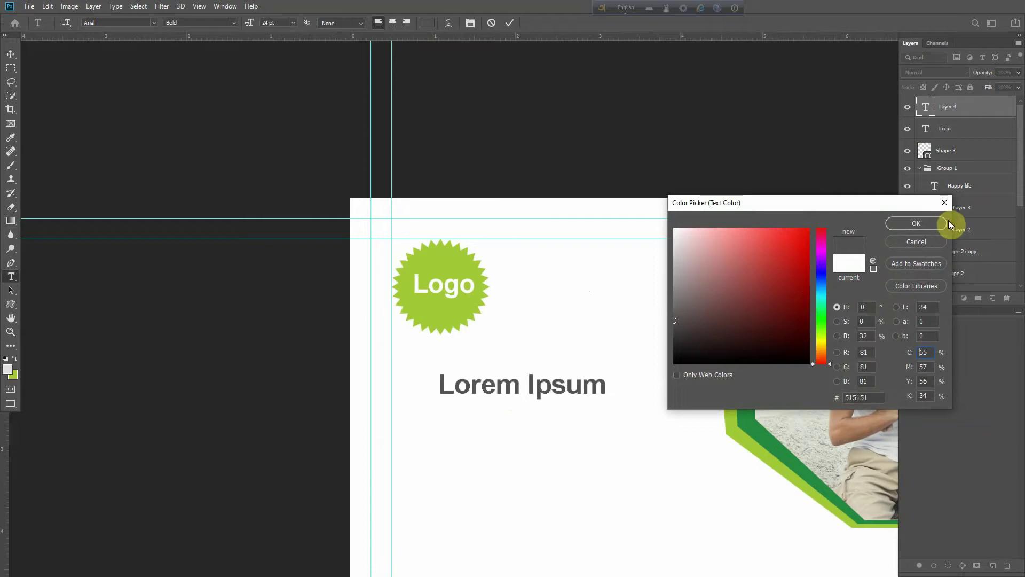
{"action": "scroll", "coordinate": [582, 382], "scroll_direction": "up", "scroll_amount": 6}
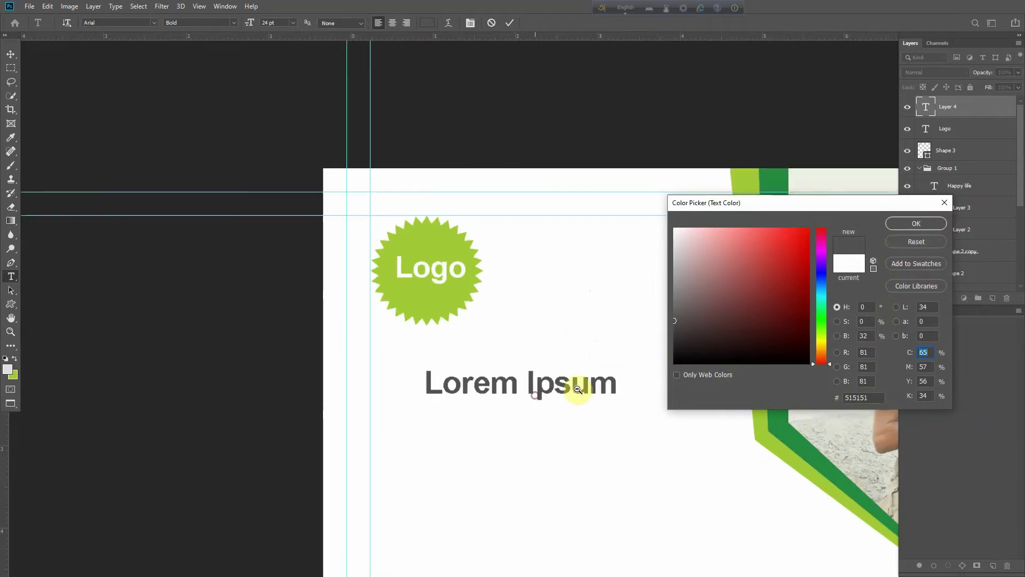
{"action": "scroll", "coordinate": [608, 377], "scroll_direction": "down", "scroll_amount": 7}
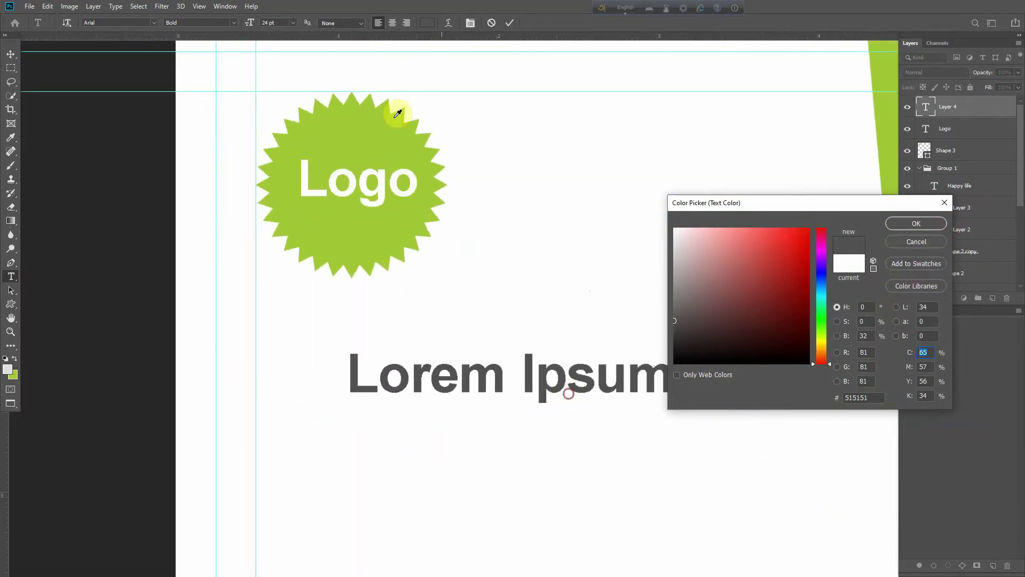
{"action": "left_click", "coordinate": [924, 221]}
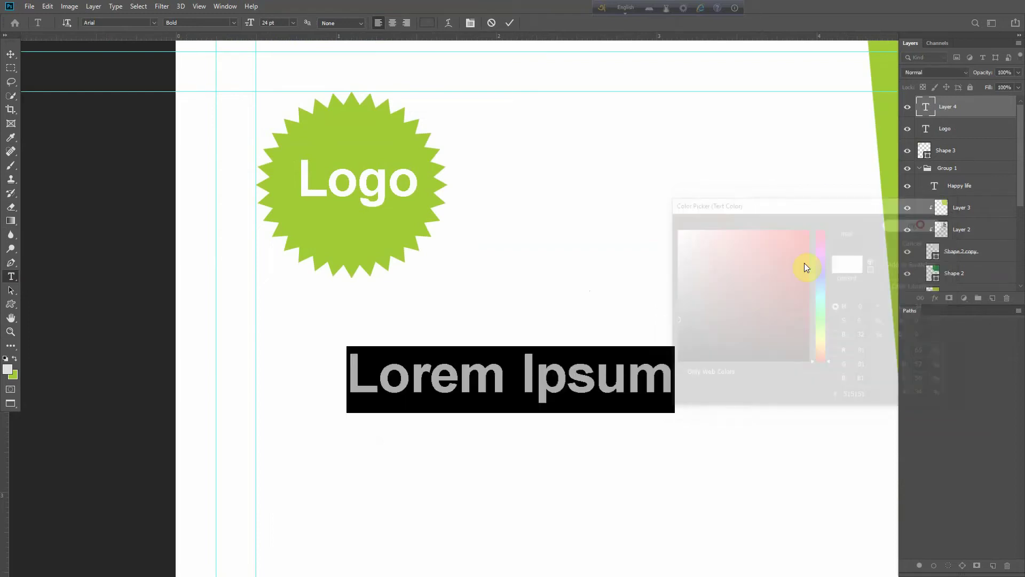
Set the new text's anti-aliasing to Sharp and replace the word "Lorem" with "About".
{"action": "left_click", "coordinate": [362, 23]}
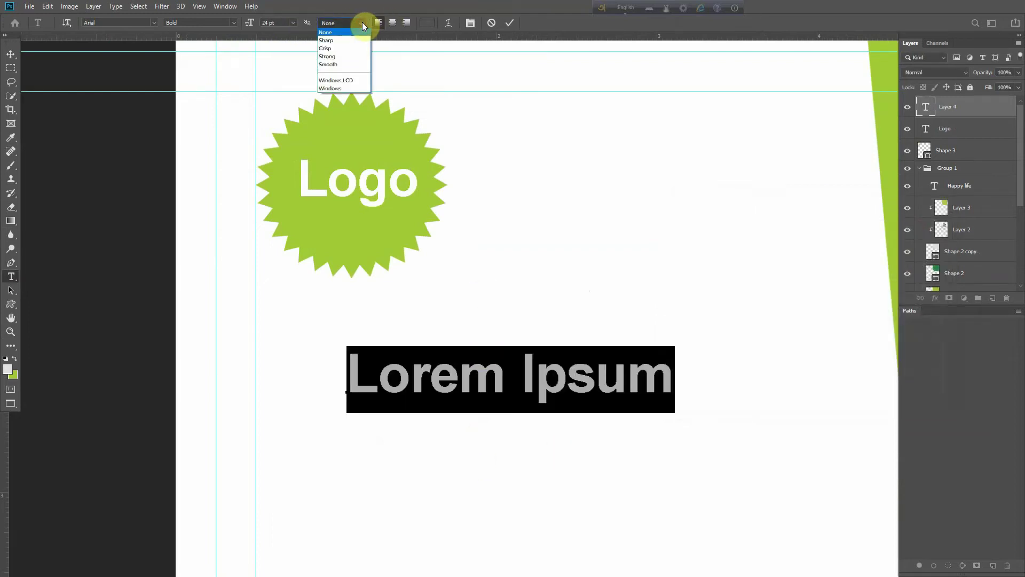
{"action": "left_click", "coordinate": [338, 41]}
{"action": "left_click_drag", "start_coordinate": [410, 374], "coordinate": [319, 378]}
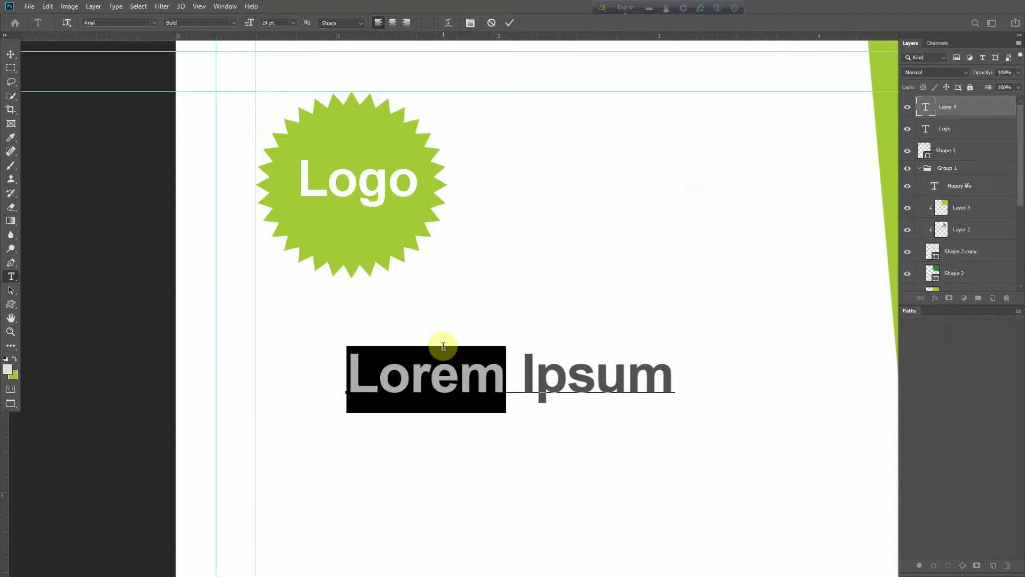
{"action": "type", "text": "A"}
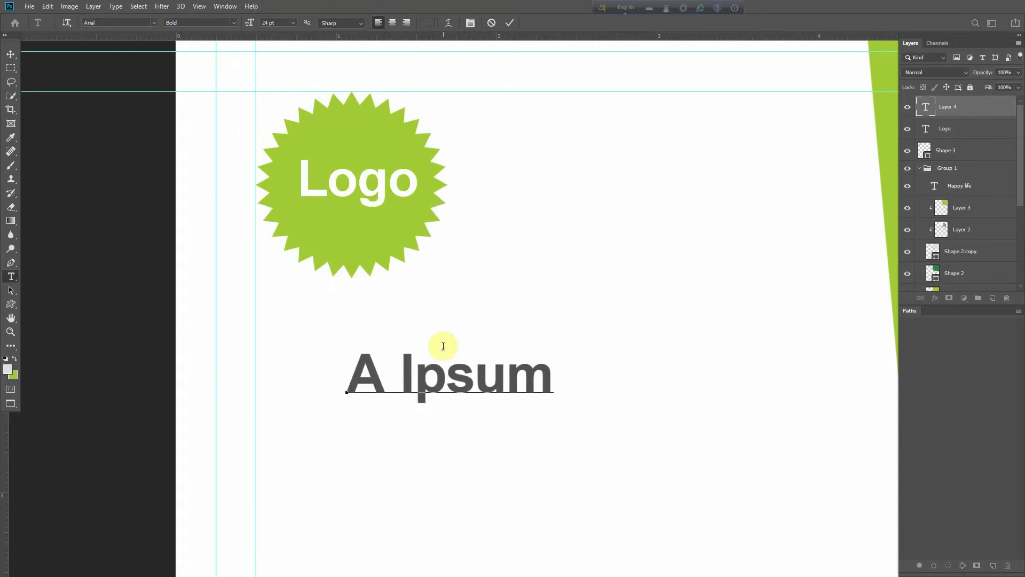
{"action": "type", "text": "bout"}
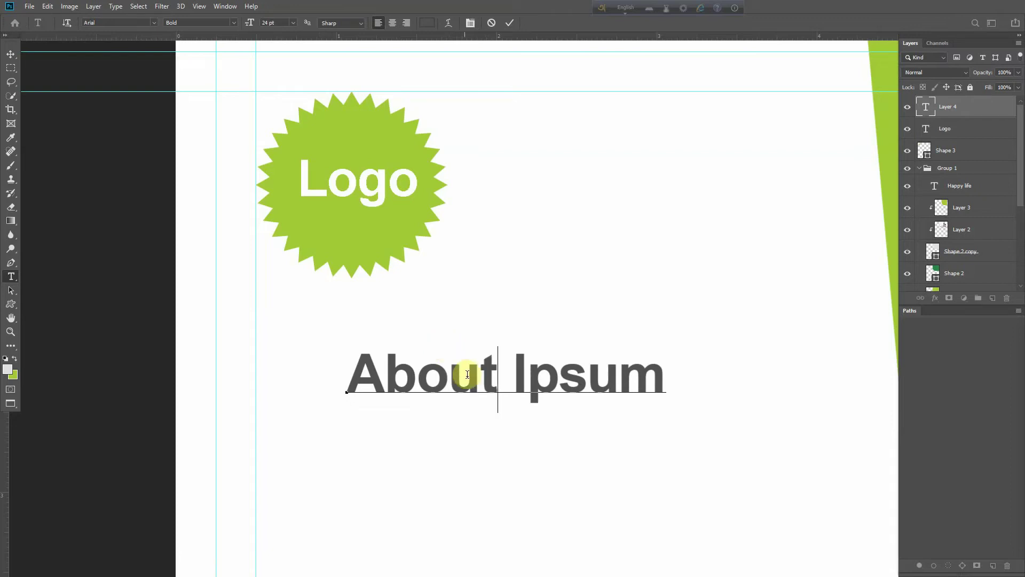
Color the word "About" in the logo seal's lime green (#a3cd39).
{"action": "left_click_drag", "start_coordinate": [516, 372], "coordinate": [700, 382]}
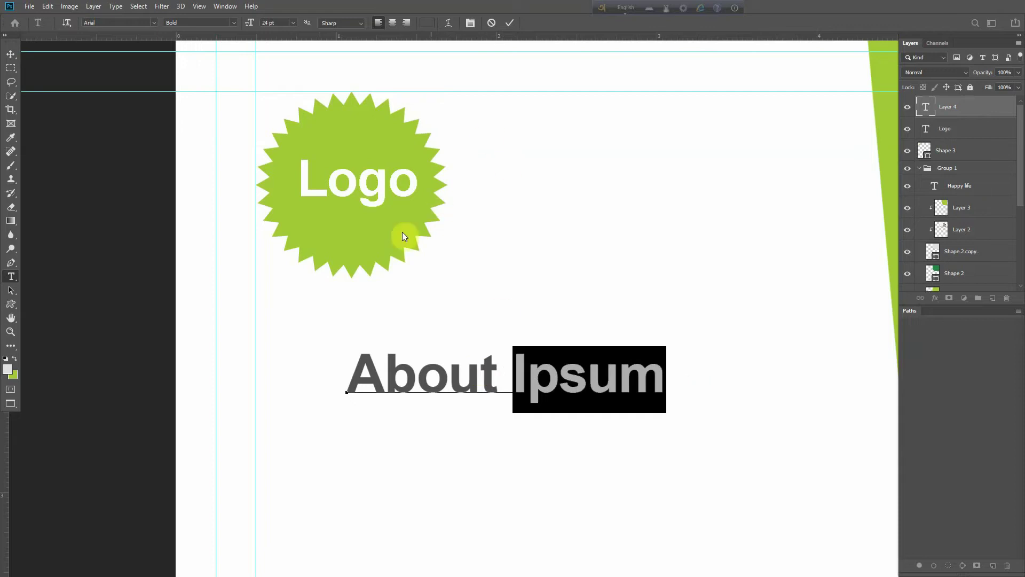
{"action": "left_click_drag", "start_coordinate": [494, 385], "coordinate": [314, 388]}
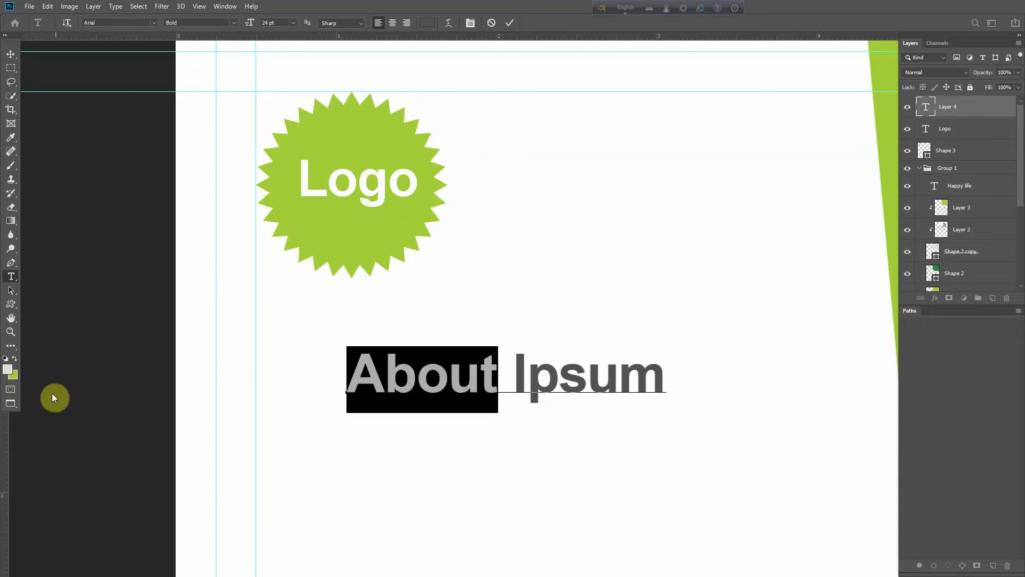
{"action": "left_click", "coordinate": [12, 166]}
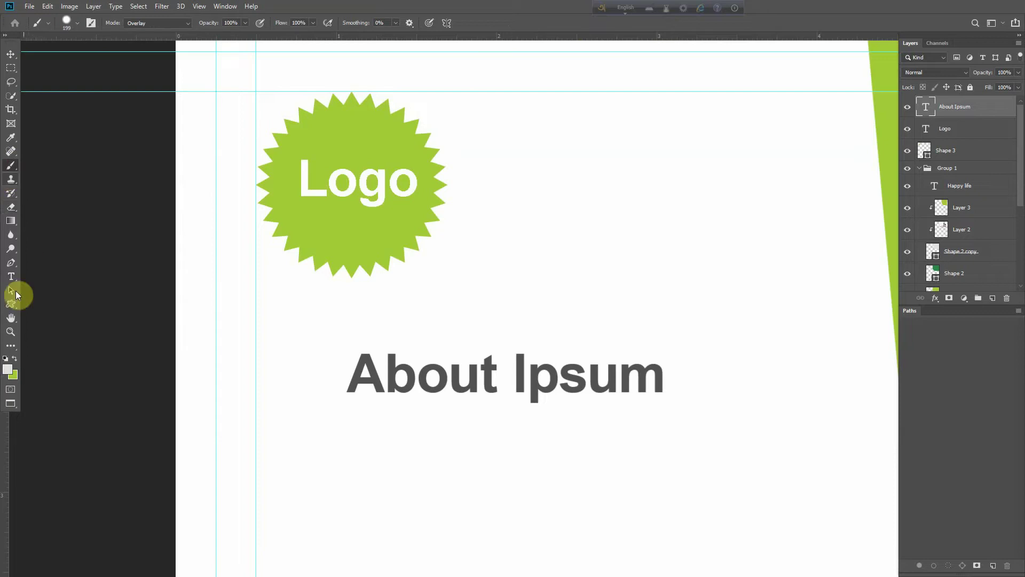
{"action": "left_click", "coordinate": [11, 276]}
{"action": "left_click_drag", "start_coordinate": [492, 376], "coordinate": [336, 374]}
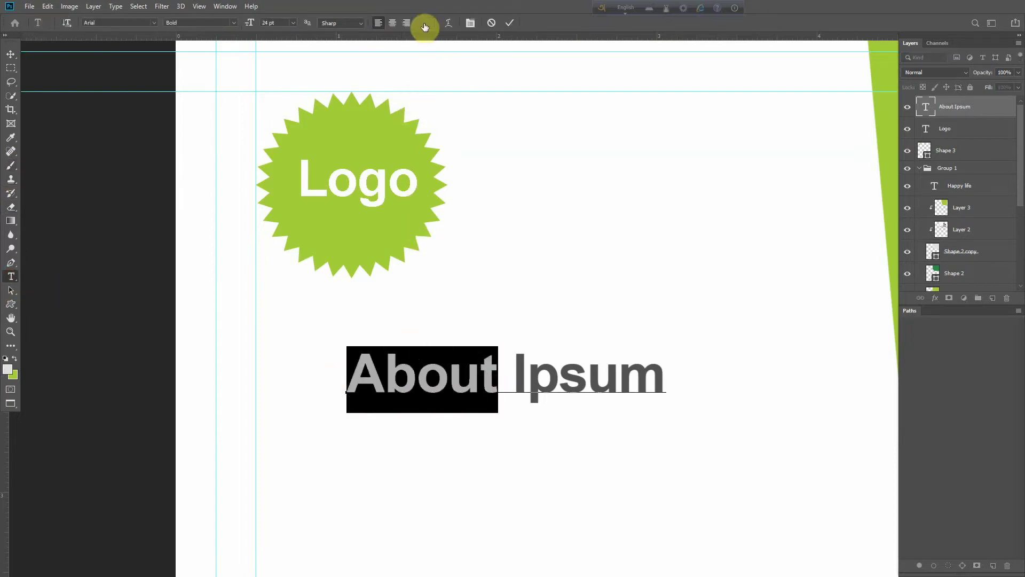
{"action": "left_click", "coordinate": [425, 26]}
{"action": "left_click", "coordinate": [384, 217]}
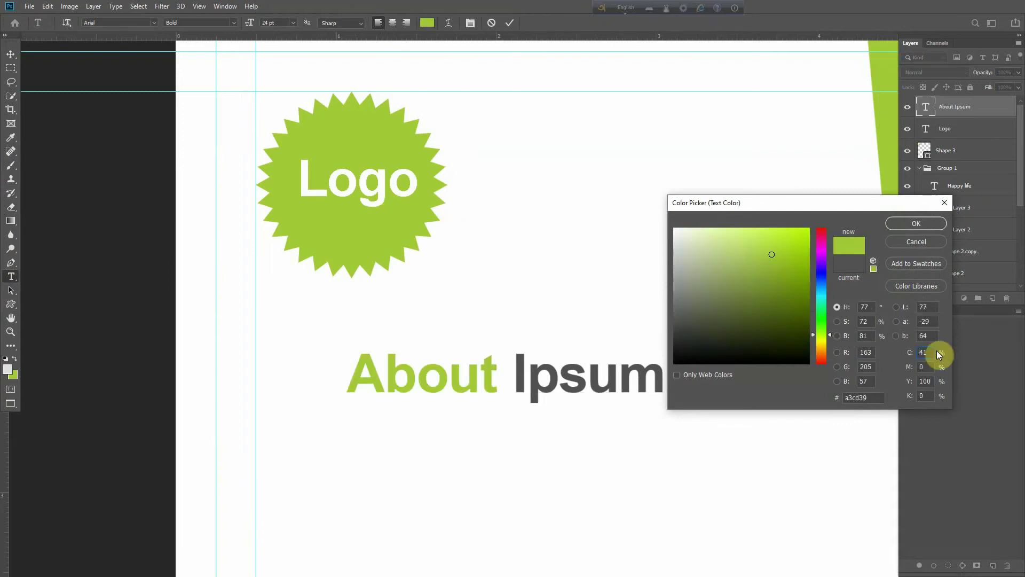
{"action": "left_click", "coordinate": [916, 224]}
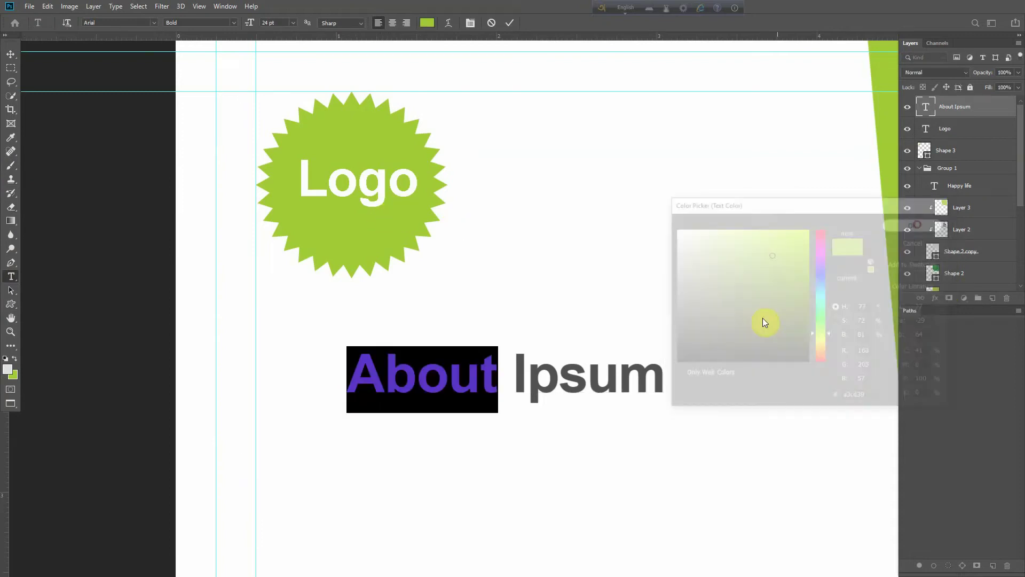
Replace the word "Ipsum" with "us" so the heading reads "About us".
{"action": "left_click", "coordinate": [520, 389]}
{"action": "left_click_drag", "start_coordinate": [517, 385], "coordinate": [670, 390]}
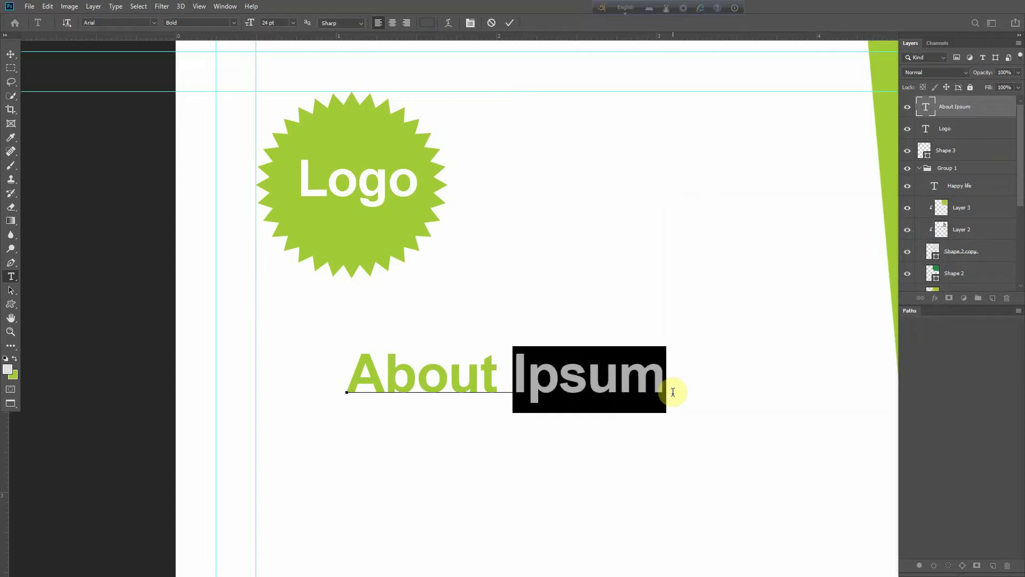
{"action": "type", "text": "A"}
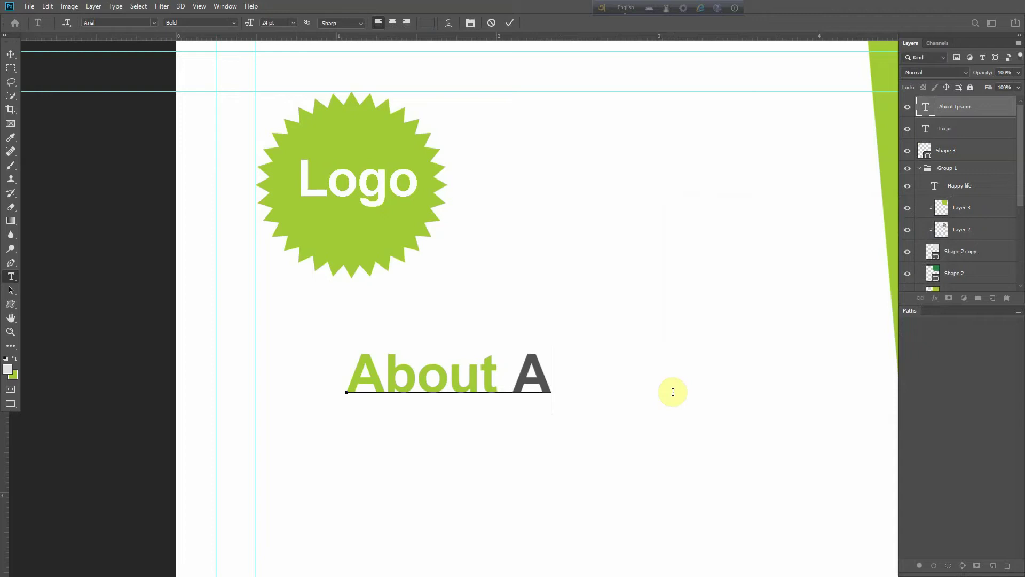
{"action": "key", "text": "Delete"}
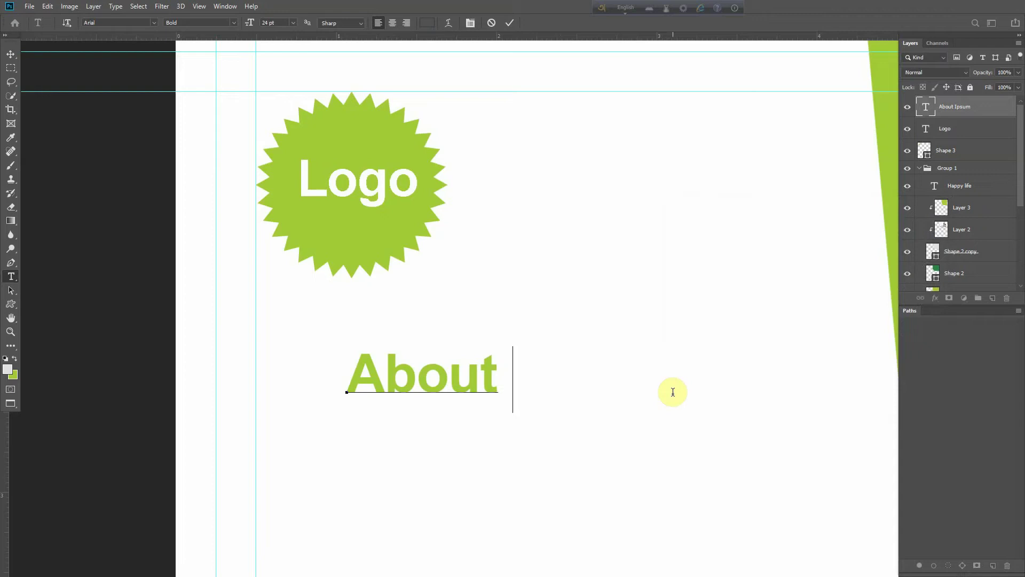
{"action": "type", "text": "us"}
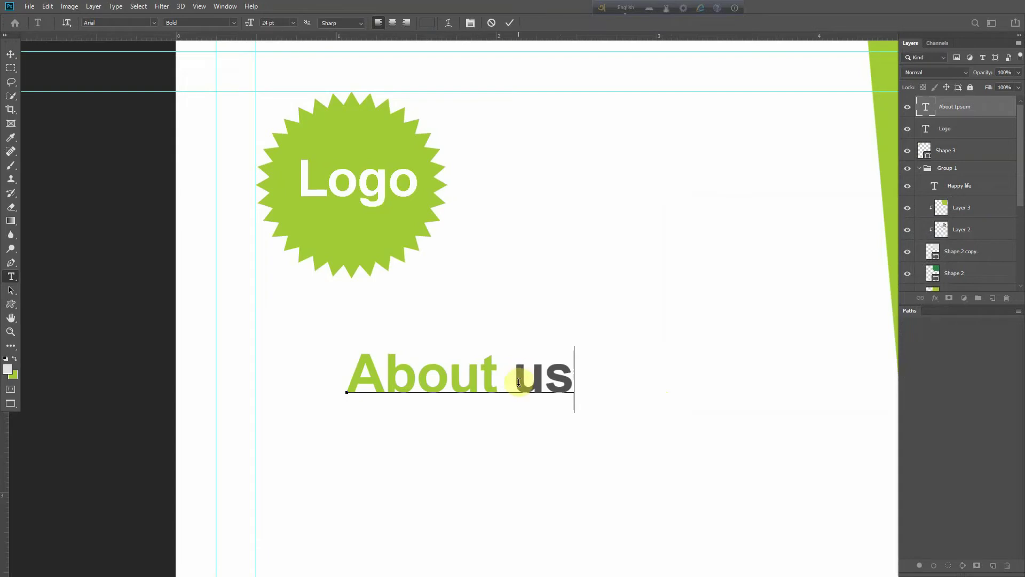
Move the "About us" heading up beneath the logo seal, close to the inner left margin guide.
{"action": "left_click", "coordinate": [9, 57]}
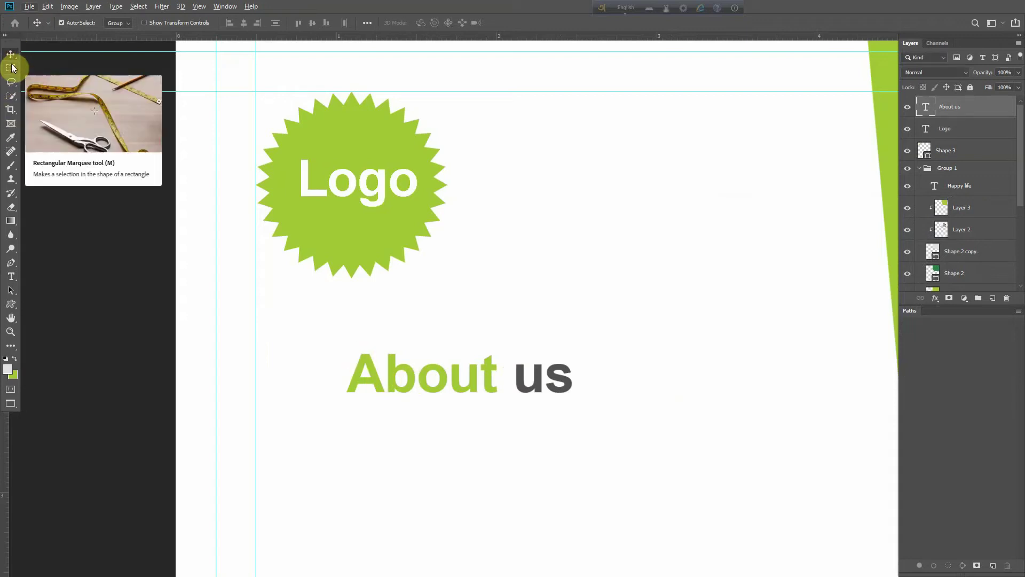
{"action": "left_click_drag", "start_coordinate": [444, 387], "coordinate": [360, 360]}
{"action": "left_click", "coordinate": [425, 324], "text": "alt"}
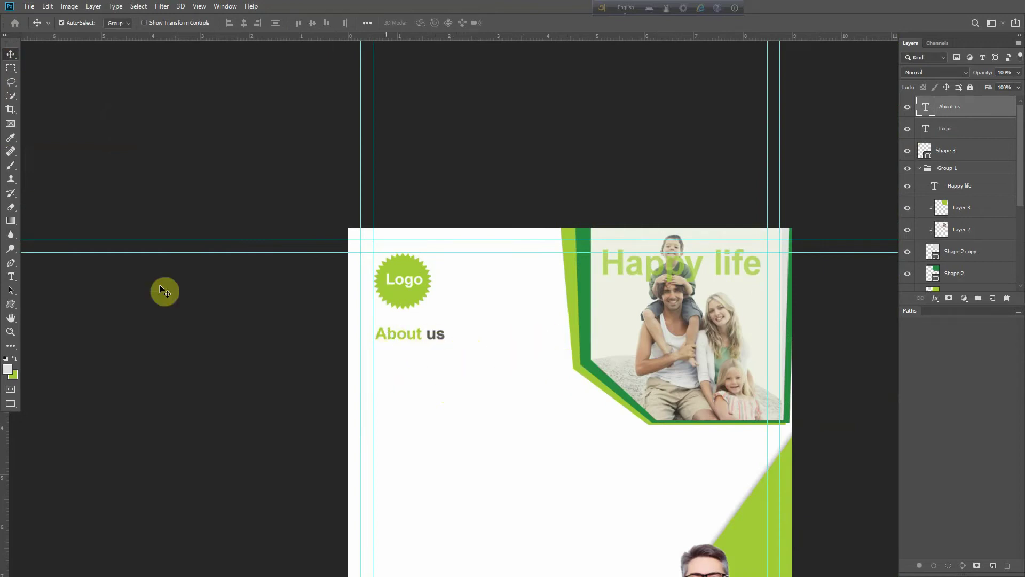
Add a dark green line about 2.35 in wide and 0.06 in high under the "About us" heading on a new layer.
{"action": "left_click", "coordinate": [11, 67]}
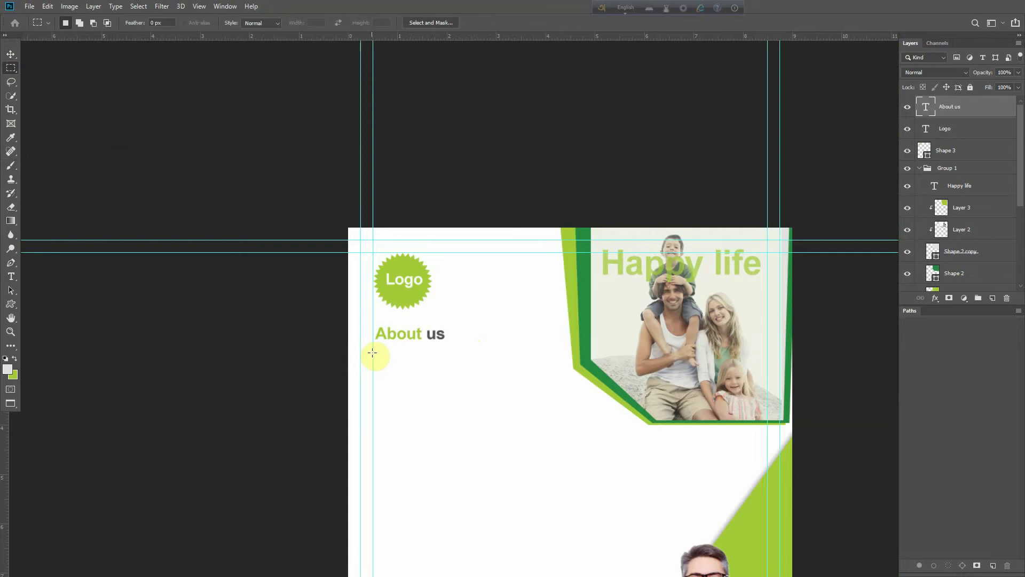
{"action": "left_click_drag", "start_coordinate": [374, 347], "coordinate": [485, 350]}
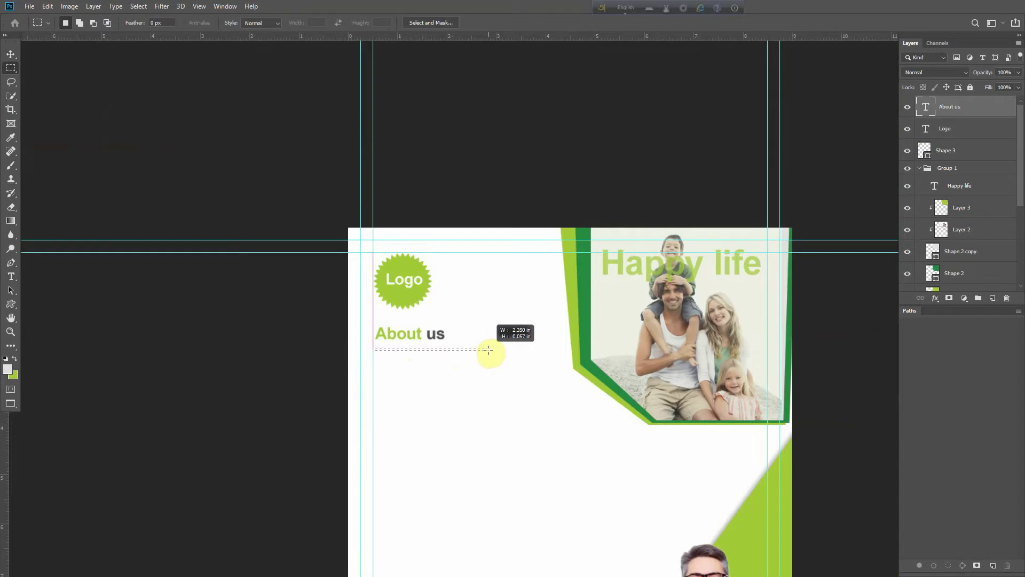
{"action": "left_click_drag", "start_coordinate": [488, 350], "coordinate": [488, 350]}
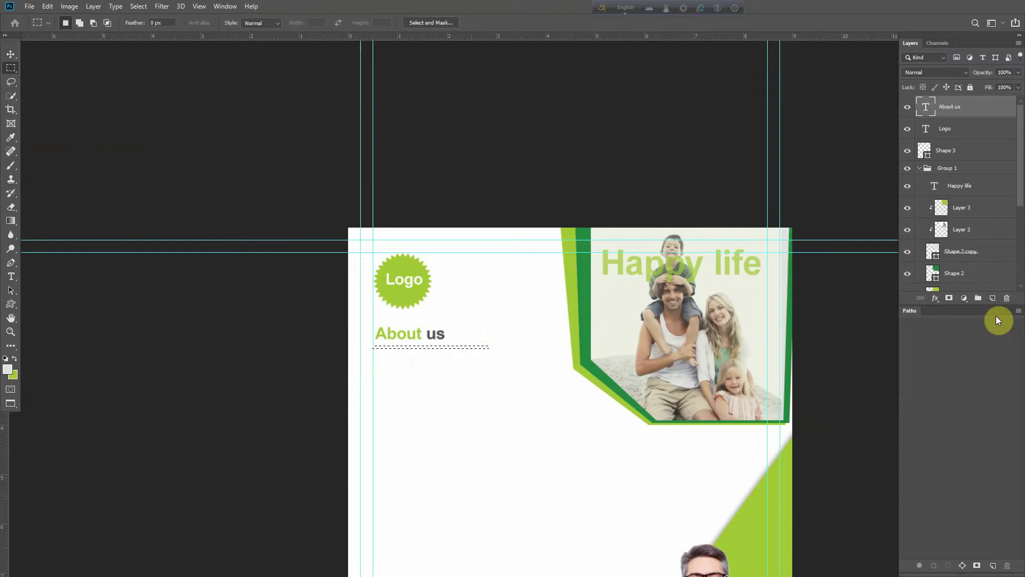
{"action": "left_click", "coordinate": [992, 297]}
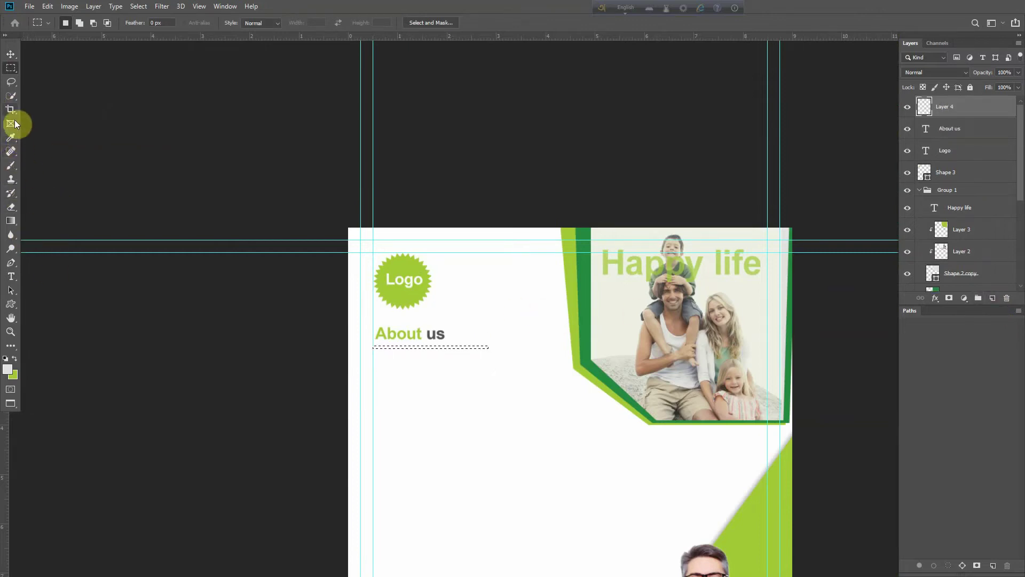
{"action": "left_click", "coordinate": [11, 137]}
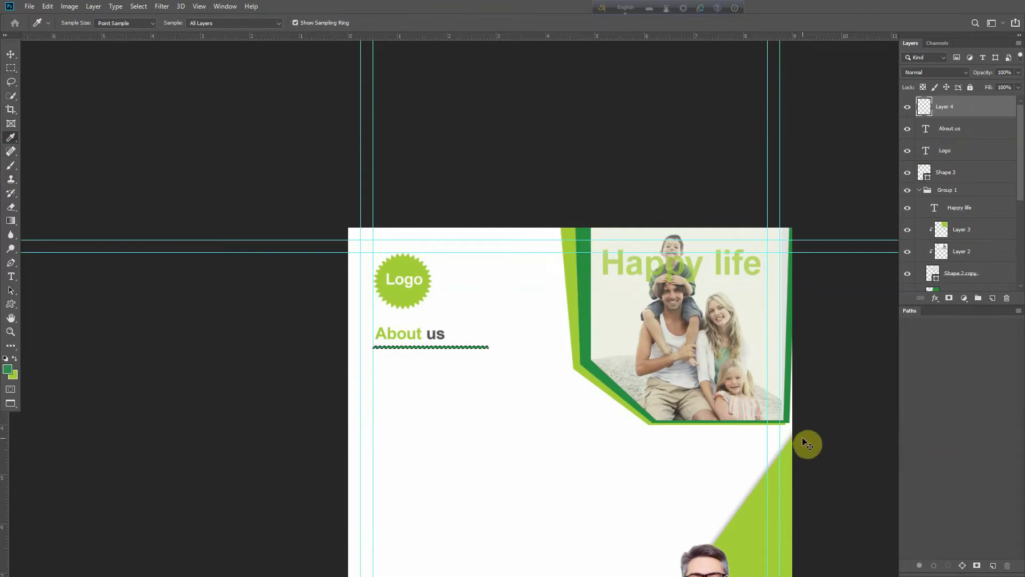
Reduce the green line's height to about 60.7% and nudge it slightly up toward the heading.
{"action": "key", "text": "ctrl+t"}
{"action": "scroll", "coordinate": [481, 342], "scroll_direction": "up", "scroll_amount": 5}
{"action": "left_click_drag", "start_coordinate": [479, 348], "coordinate": [409, 317]}
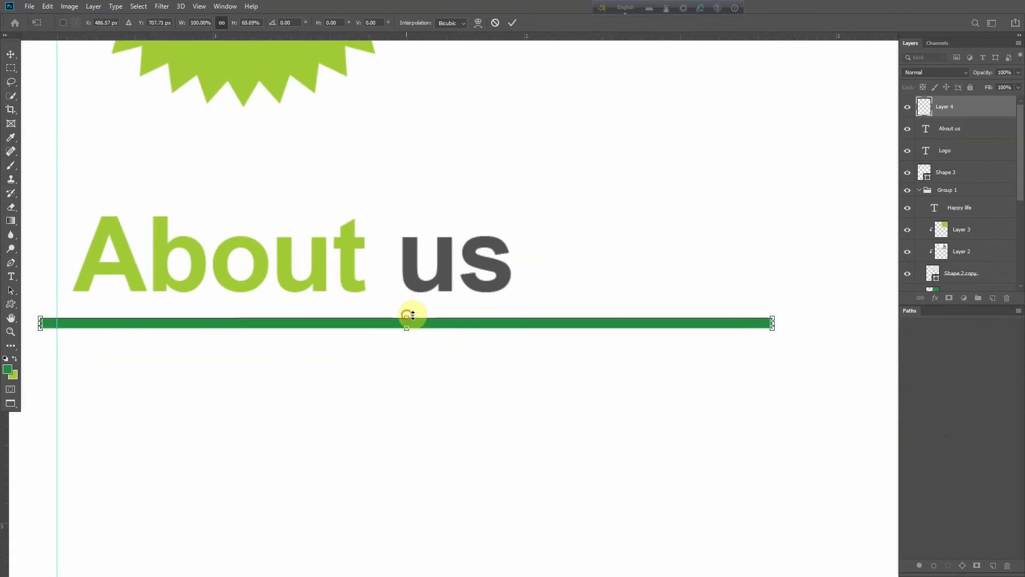
{"action": "key", "text": "Up"}
{"action": "key", "text": "Up"}
{"action": "key", "text": "Return"}
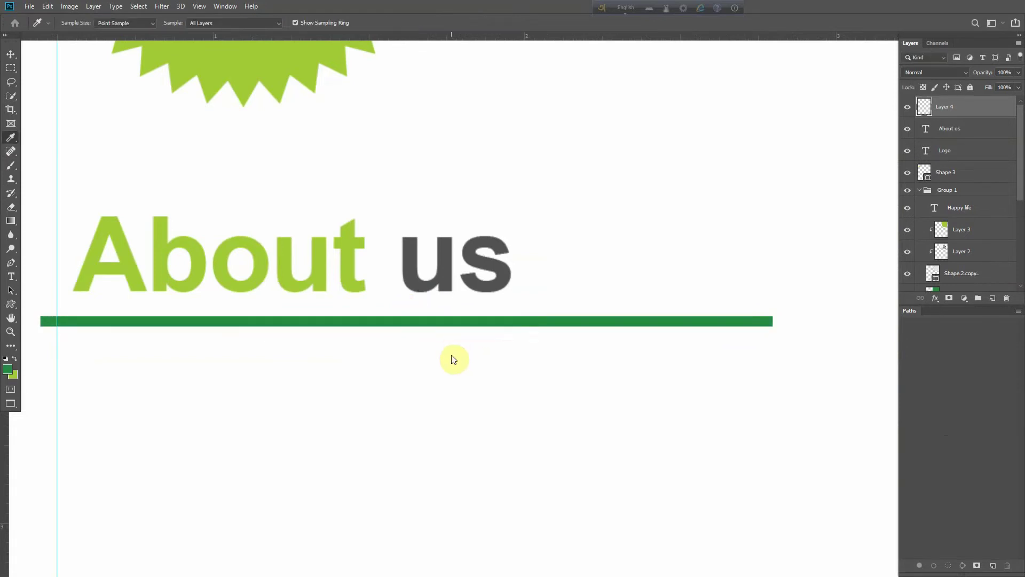
Add a paragraph text box with placeholder text, about 2.3 in wide and 1.4 in high, beneath the green line under "About us".
{"action": "left_click_drag", "start_coordinate": [510, 379], "coordinate": [473, 402]}
{"action": "mouse_move", "coordinate": [463, 394]}
{"action": "left_mouse_down"}
{"action": "mouse_move", "coordinate": [490, 388]}
{"action": "mouse_move", "coordinate": [479, 393]}
{"action": "left_mouse_up"}
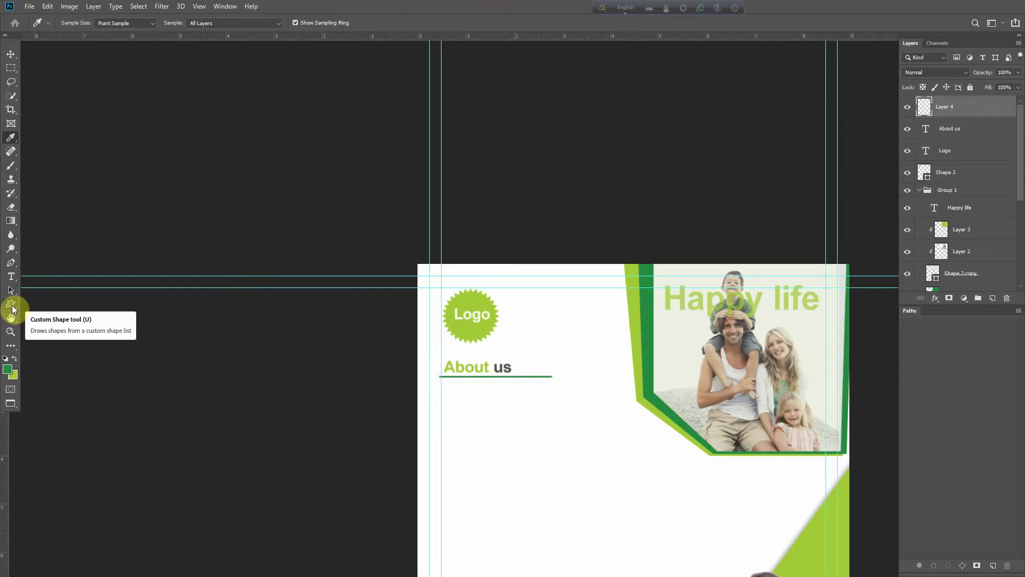
{"action": "left_click", "coordinate": [11, 276]}
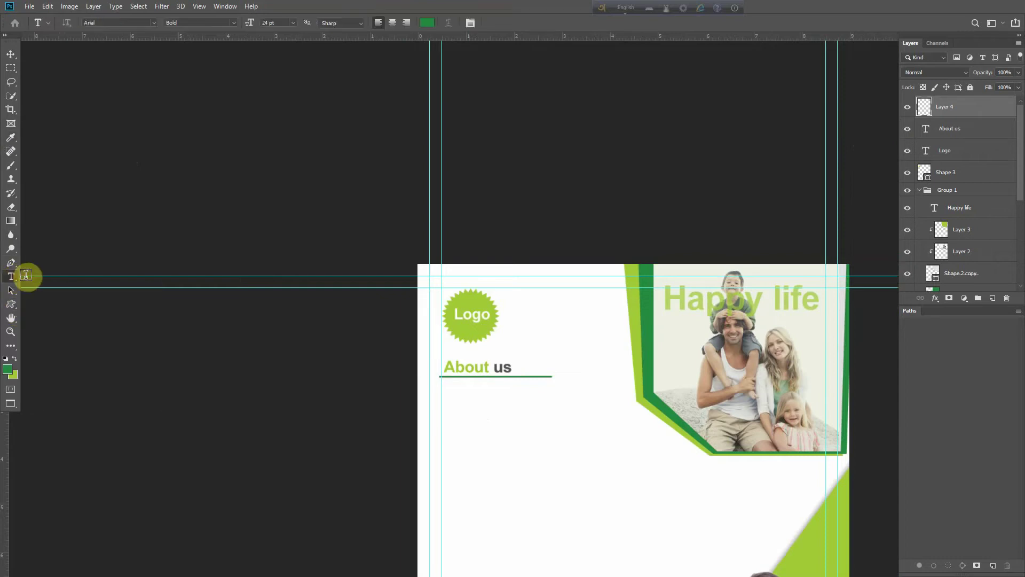
{"action": "left_click_drag", "start_coordinate": [442, 390], "coordinate": [552, 457]}
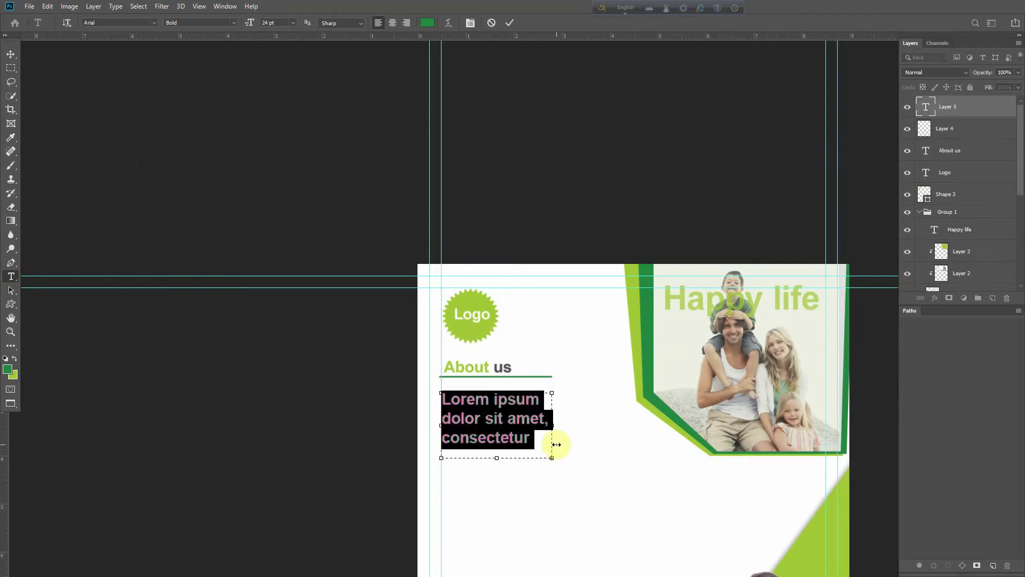
Set the placeholder paragraph's text color to dark gray #444444 and commit the text.
{"action": "left_click", "coordinate": [429, 23]}
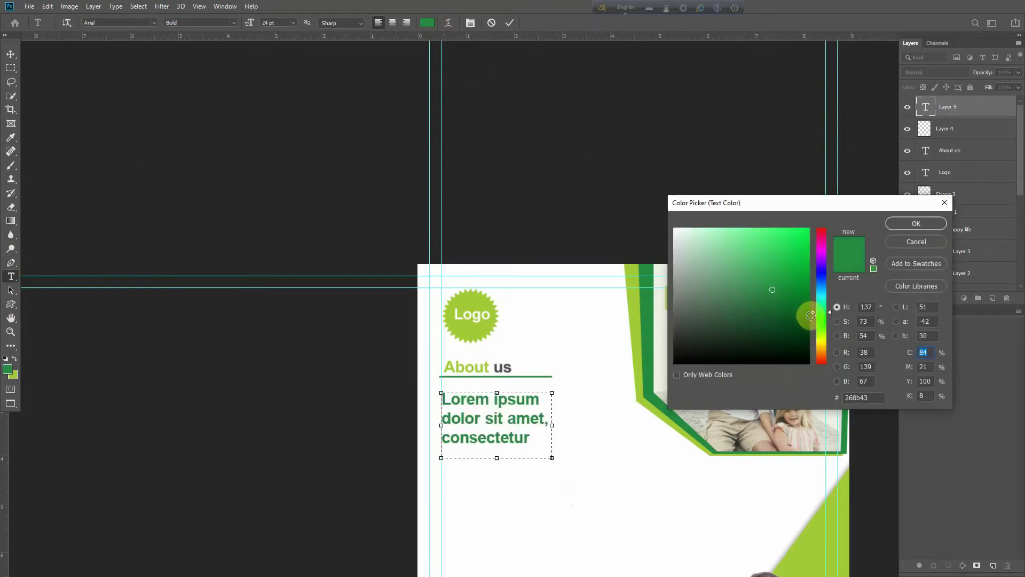
{"action": "mouse_move", "coordinate": [736, 281]}
{"action": "left_mouse_down"}
{"action": "mouse_move", "coordinate": [688, 273]}
{"action": "mouse_move", "coordinate": [733, 286]}
{"action": "mouse_move", "coordinate": [768, 257]}
{"action": "left_mouse_up"}
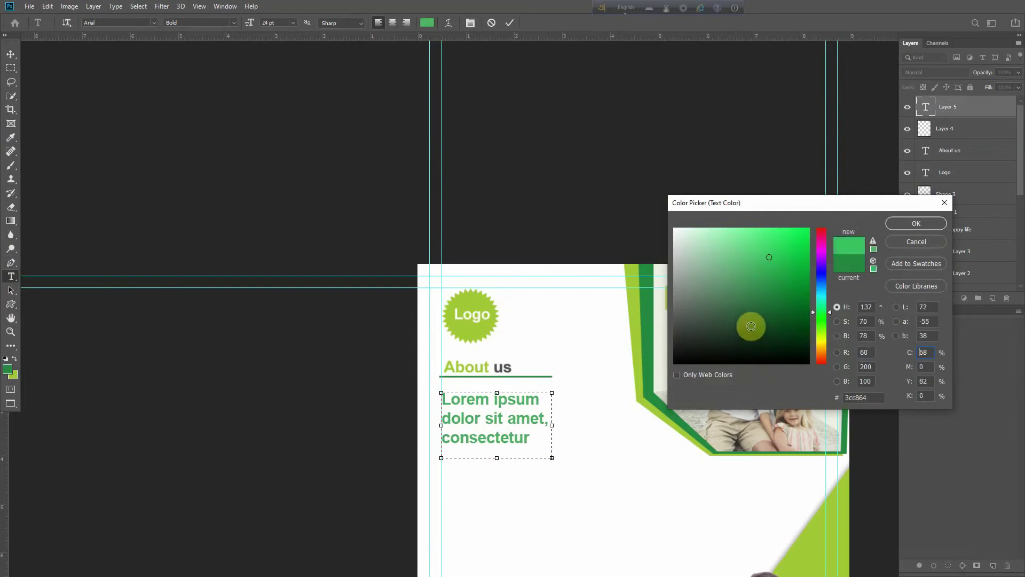
{"action": "mouse_move", "coordinate": [679, 268]}
{"action": "left_mouse_down"}
{"action": "mouse_move", "coordinate": [635, 324]}
{"action": "mouse_move", "coordinate": [695, 321]}
{"action": "mouse_move", "coordinate": [663, 328]}
{"action": "mouse_move", "coordinate": [652, 343]}
{"action": "mouse_move", "coordinate": [686, 338]}
{"action": "mouse_move", "coordinate": [634, 288]}
{"action": "left_mouse_up"}
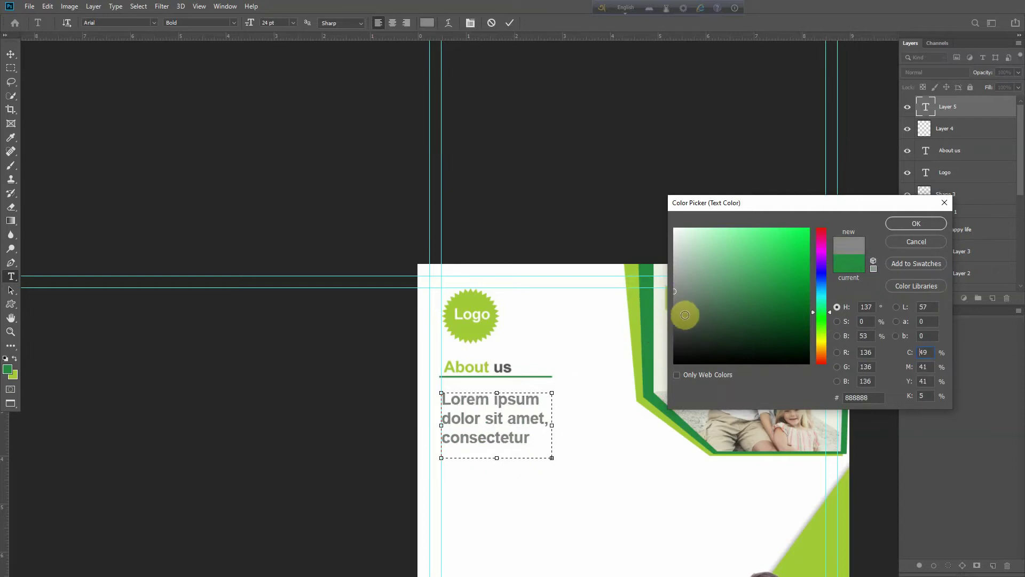
{"action": "left_click_drag", "start_coordinate": [681, 318], "coordinate": [673, 327]}
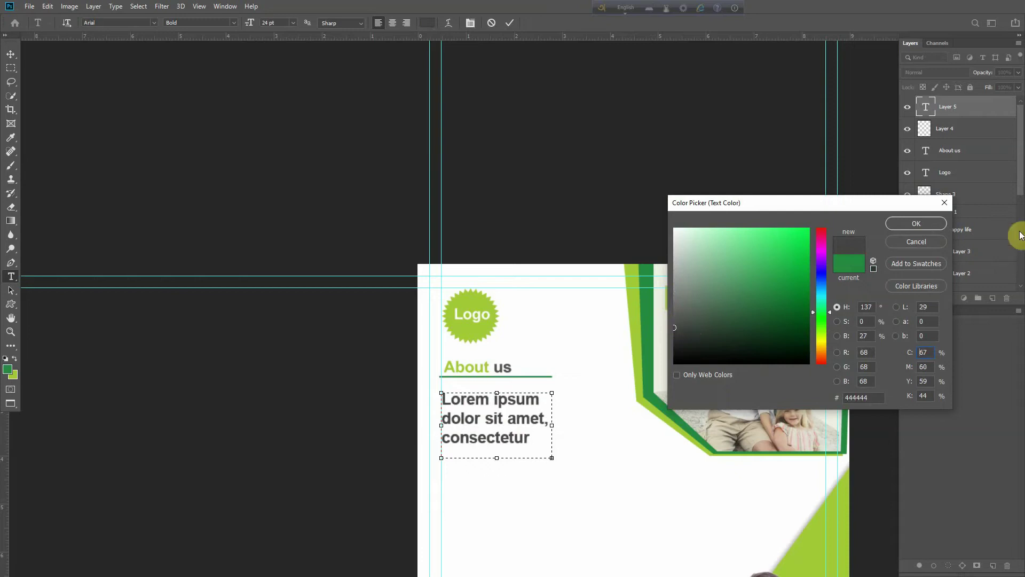
{"action": "left_click", "coordinate": [916, 223]}
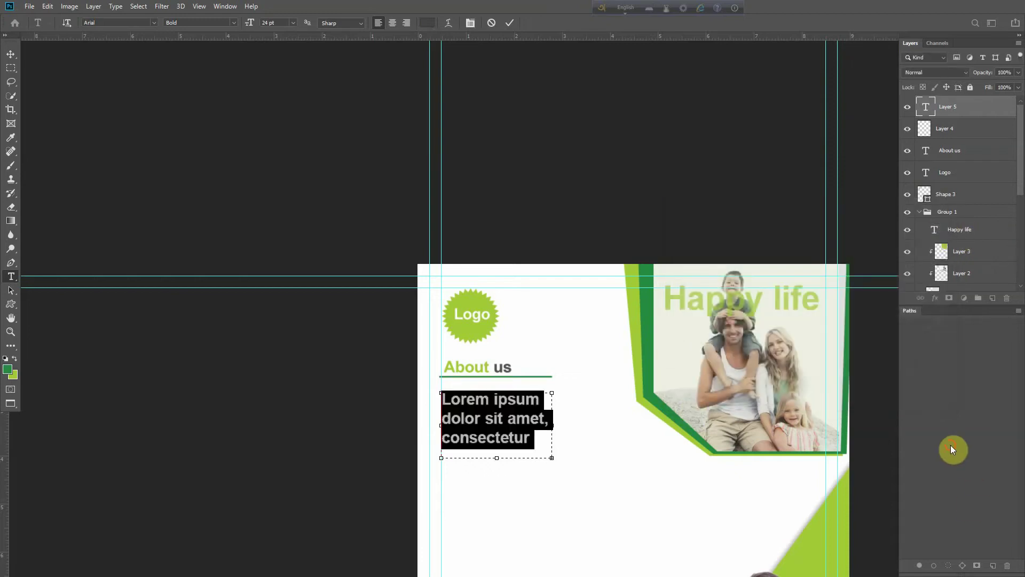
{"action": "left_click", "coordinate": [951, 448]}
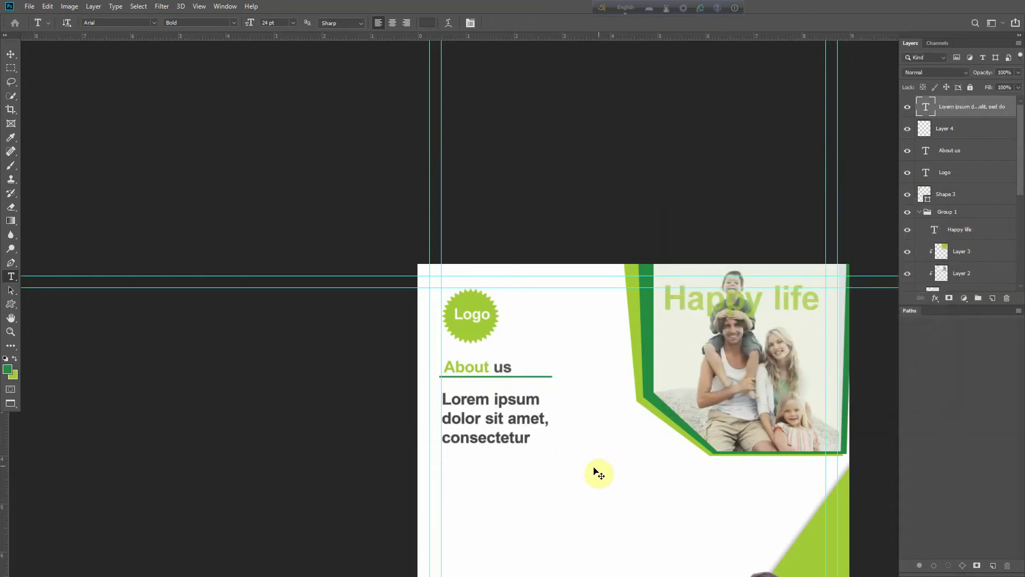
Move the placeholder paragraph slightly up toward the green line, keeping it aligned with the inner left margin guide.
{"action": "key", "text": "ctrl+t"}
{"action": "scroll", "coordinate": [494, 408], "scroll_direction": "up", "scroll_amount": 2}
{"action": "left_click_drag", "start_coordinate": [492, 410], "coordinate": [492, 411]}
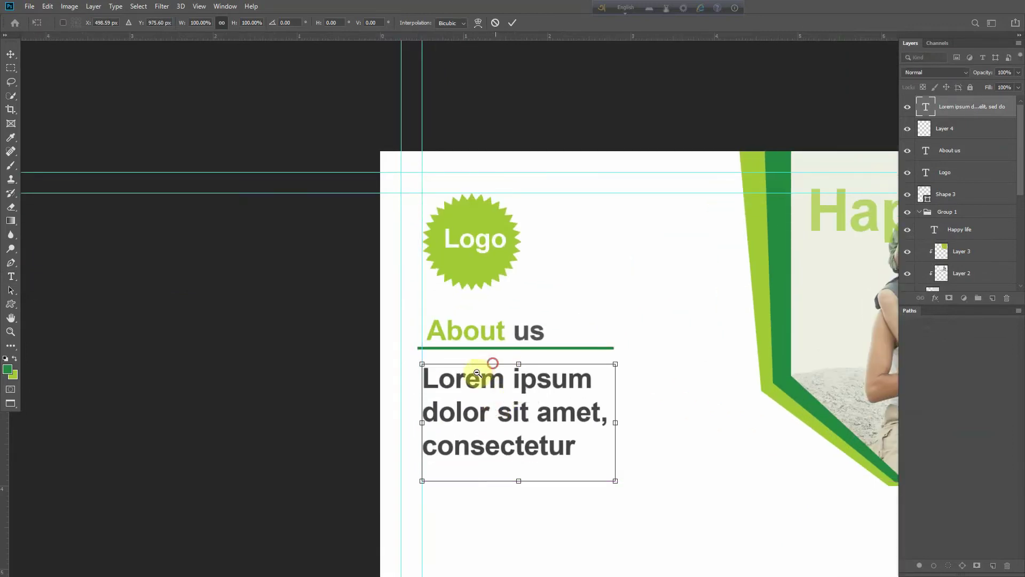
{"action": "left_click_drag", "start_coordinate": [492, 363], "coordinate": [463, 378]}
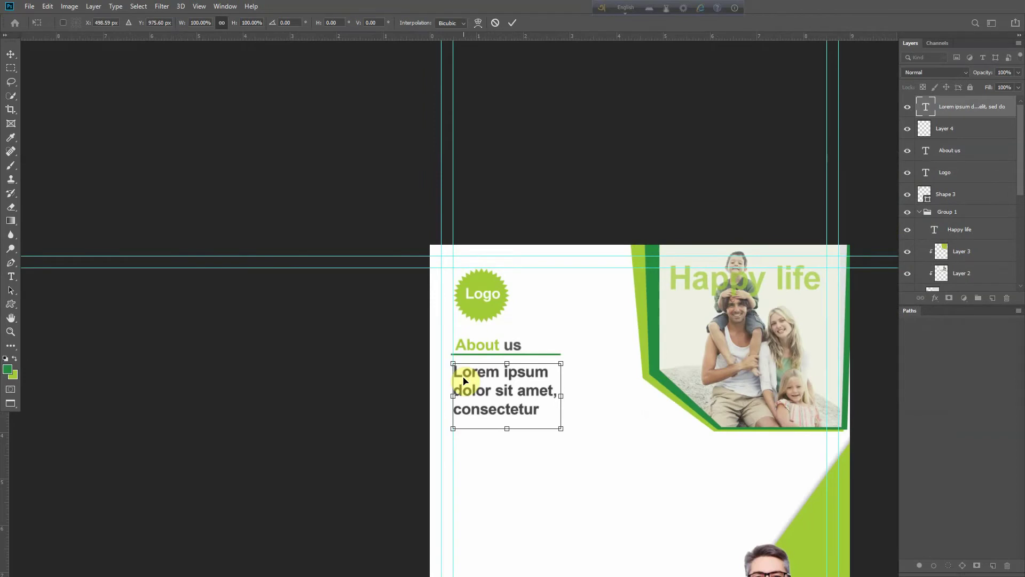
{"action": "key", "text": "Return"}
Add a second placeholder text box about 4 in wide and 0.9 in high below the first paragraph, and open its font size for editing.
{"action": "key", "text": "t"}
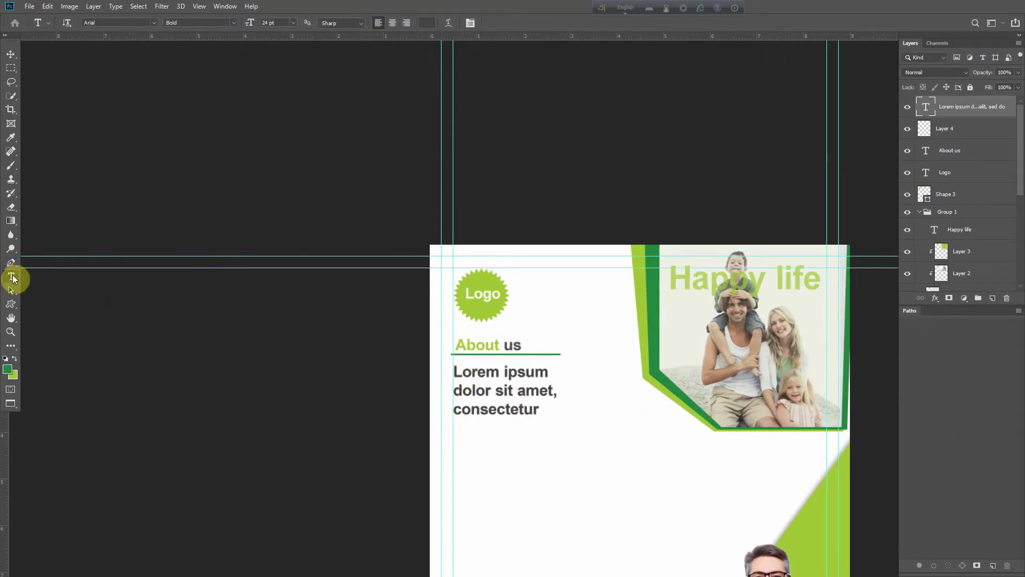
{"action": "left_click_drag", "start_coordinate": [455, 433], "coordinate": [647, 475]}
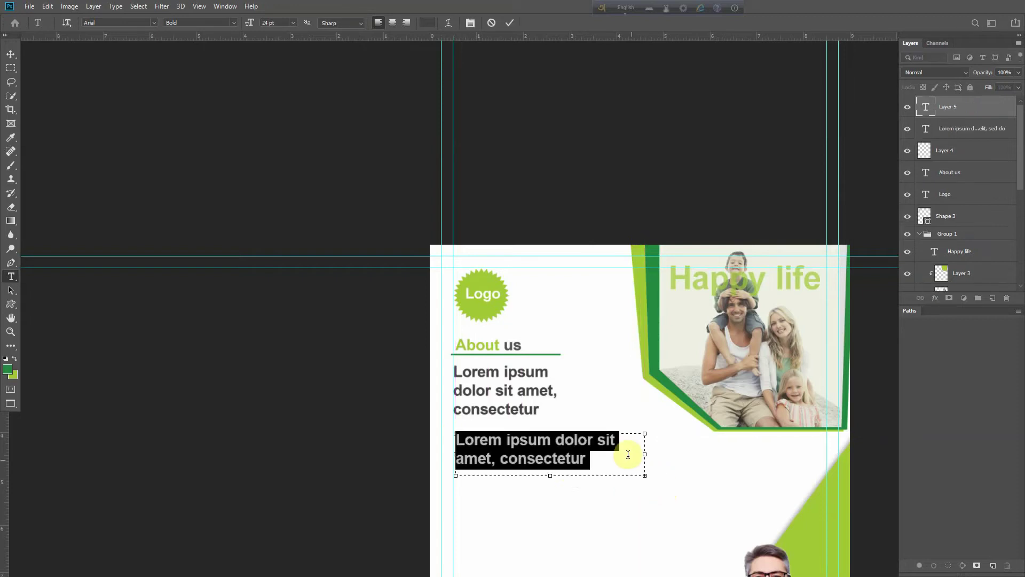
{"action": "left_click", "coordinate": [287, 23]}
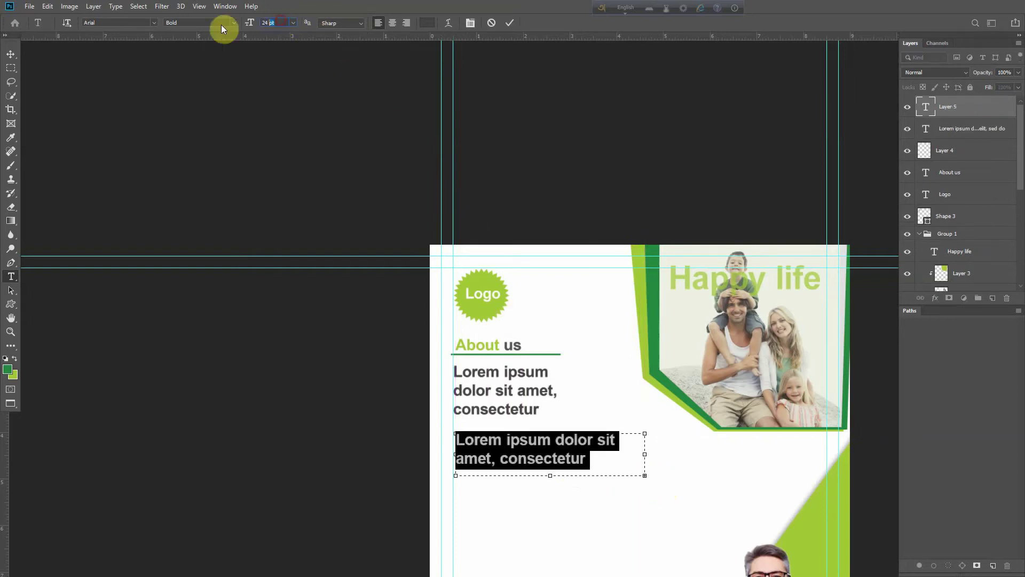
Set the selected Lorem ipsum paragraph to 12 pt and commit the text edit.
{"action": "type", "text": "1"}
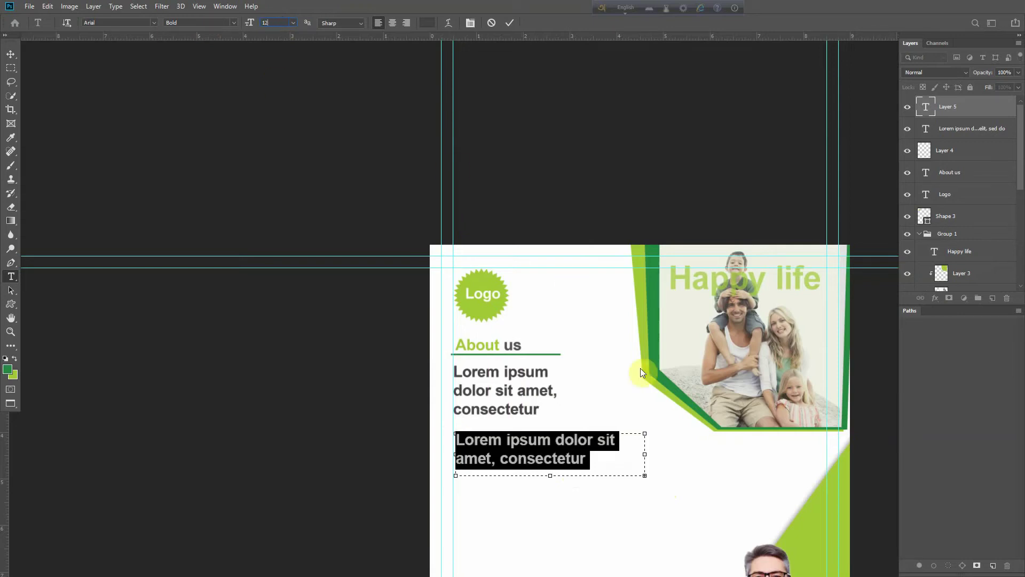
{"action": "type", "text": "2"}
{"action": "key", "text": "Return"}
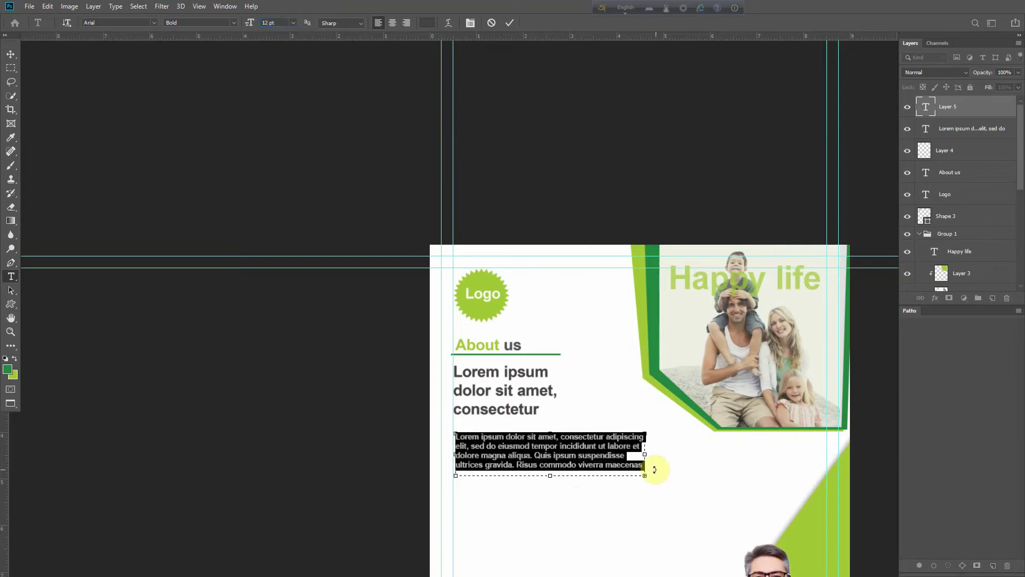
{"action": "key", "text": "BackSpace"}
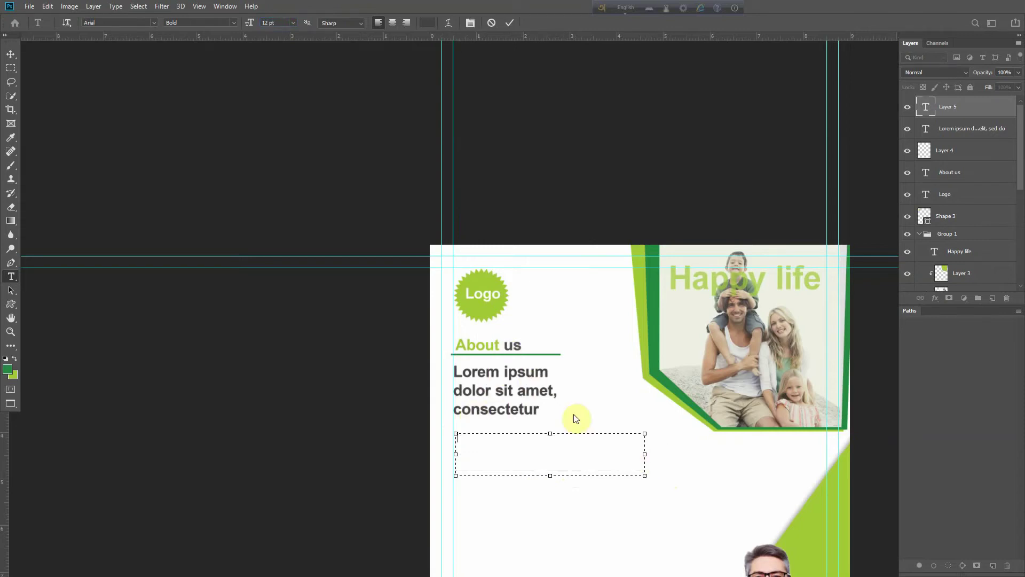
{"action": "key", "text": "ctrl+z"}
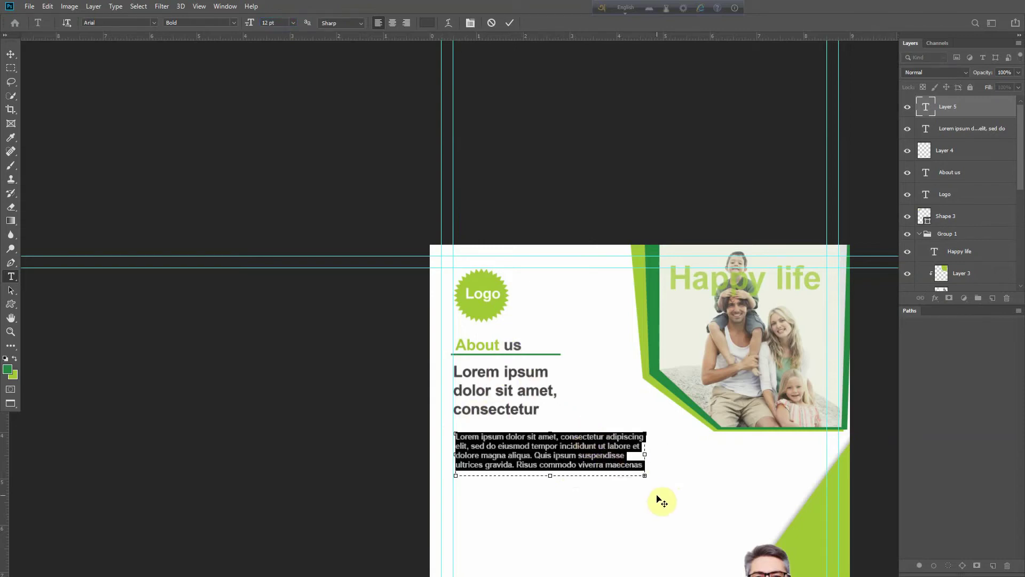
{"action": "left_click", "coordinate": [957, 440]}
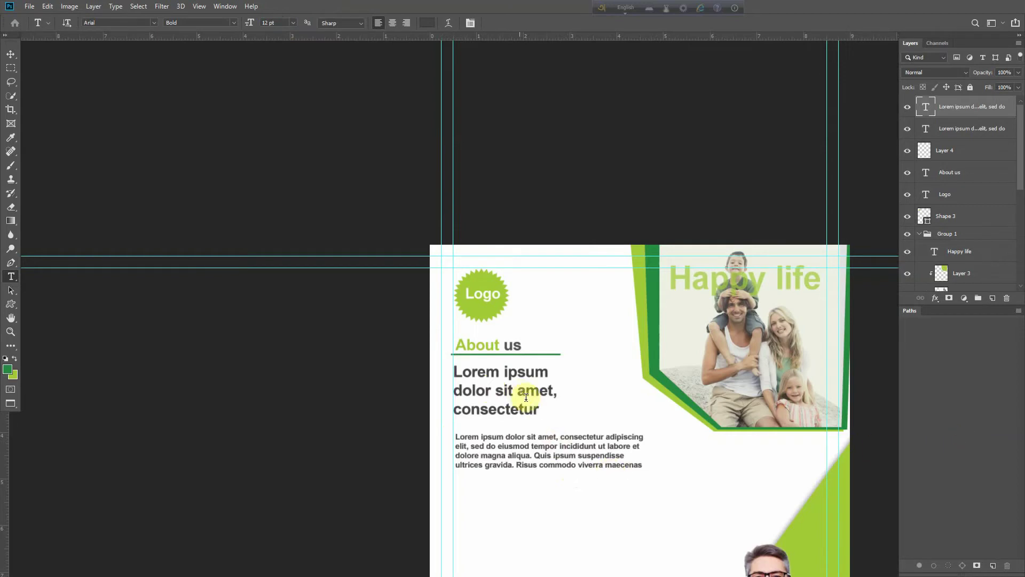
Recolor the paragraph's text from "sed do eiusmod" through "suspendisse" with the logo badge's lime green.
{"action": "left_click_drag", "start_coordinate": [457, 434], "coordinate": [655, 466]}
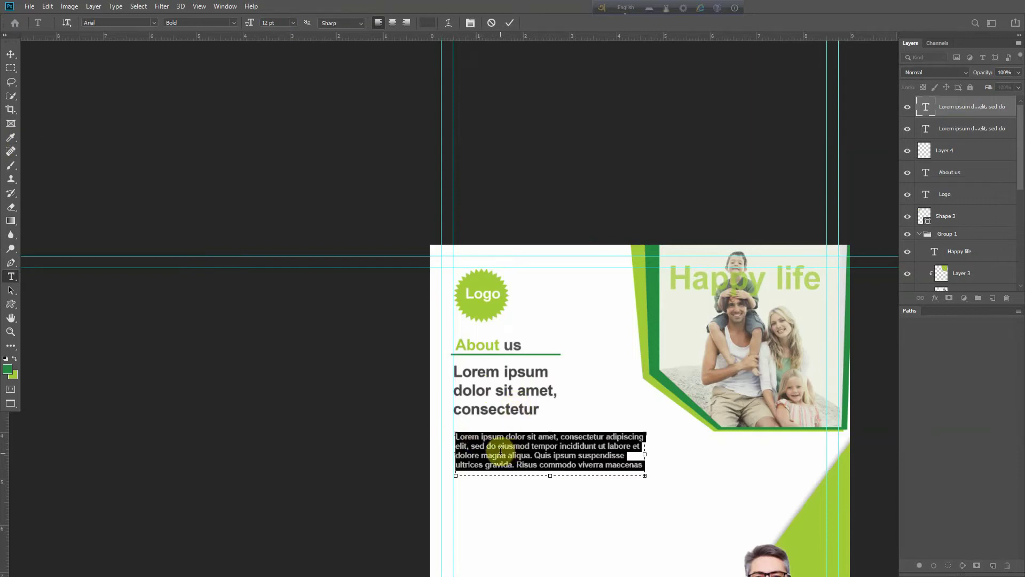
{"action": "left_click_drag", "start_coordinate": [470, 450], "coordinate": [624, 455]}
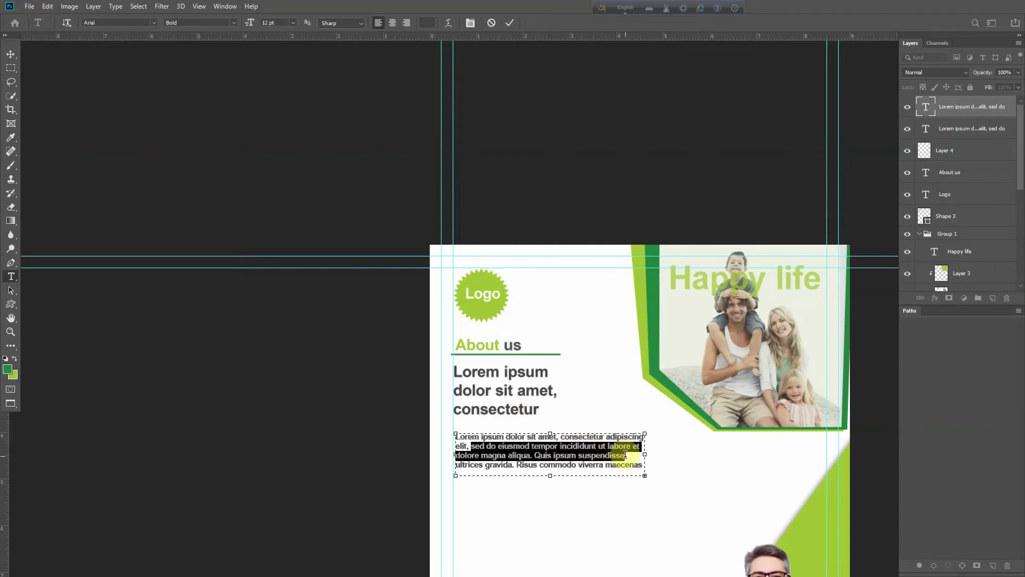
{"action": "left_click", "coordinate": [14, 375]}
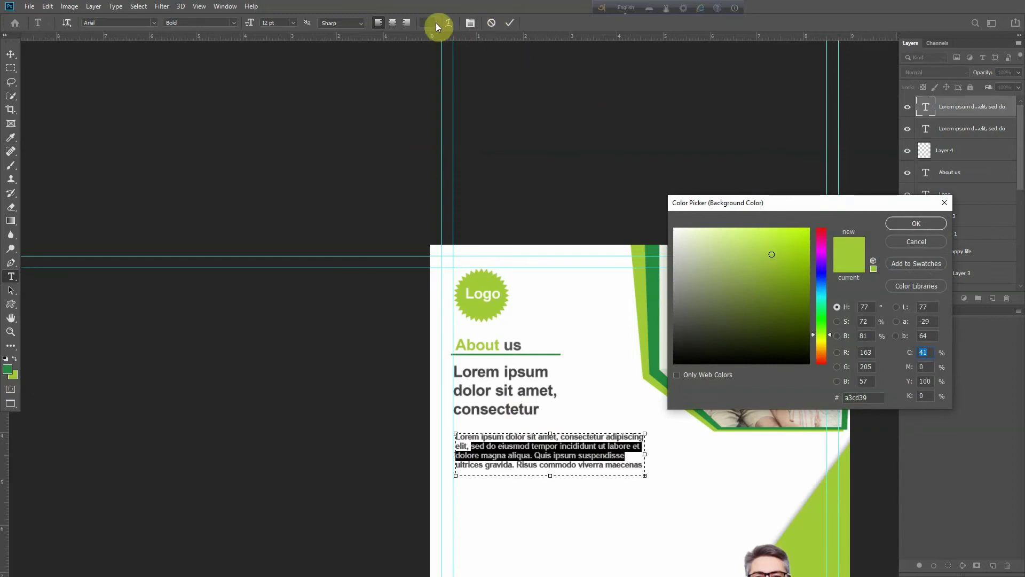
{"action": "left_click", "coordinate": [907, 224]}
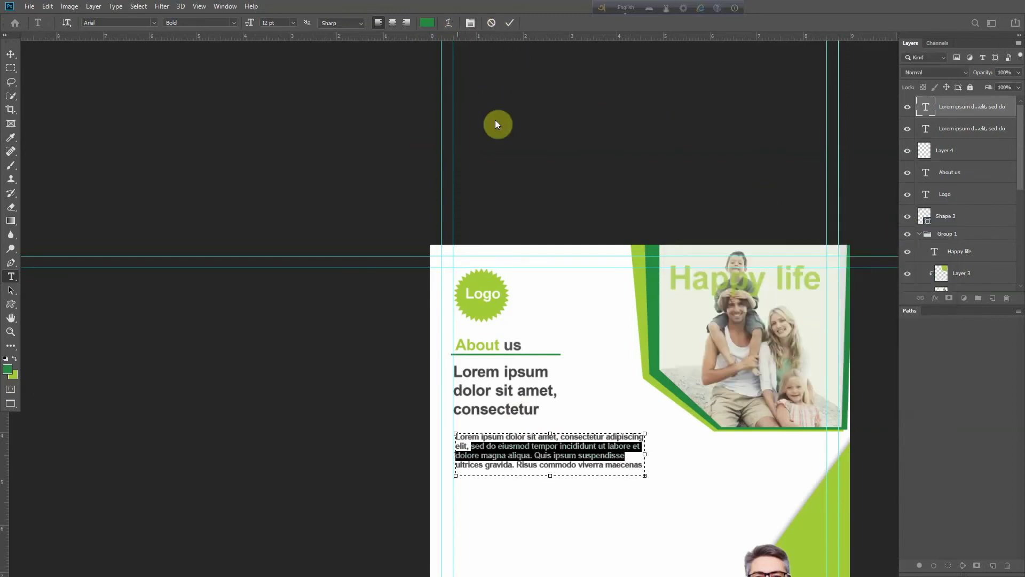
{"action": "left_click", "coordinate": [428, 22]}
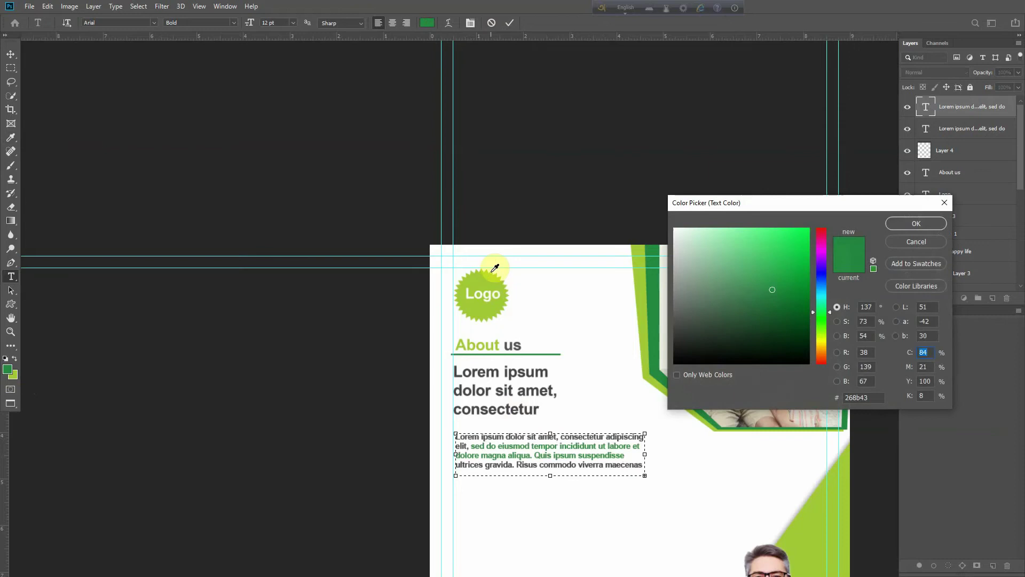
{"action": "left_click", "coordinate": [485, 281]}
{"action": "left_click", "coordinate": [930, 221]}
{"action": "left_click", "coordinate": [968, 416]}
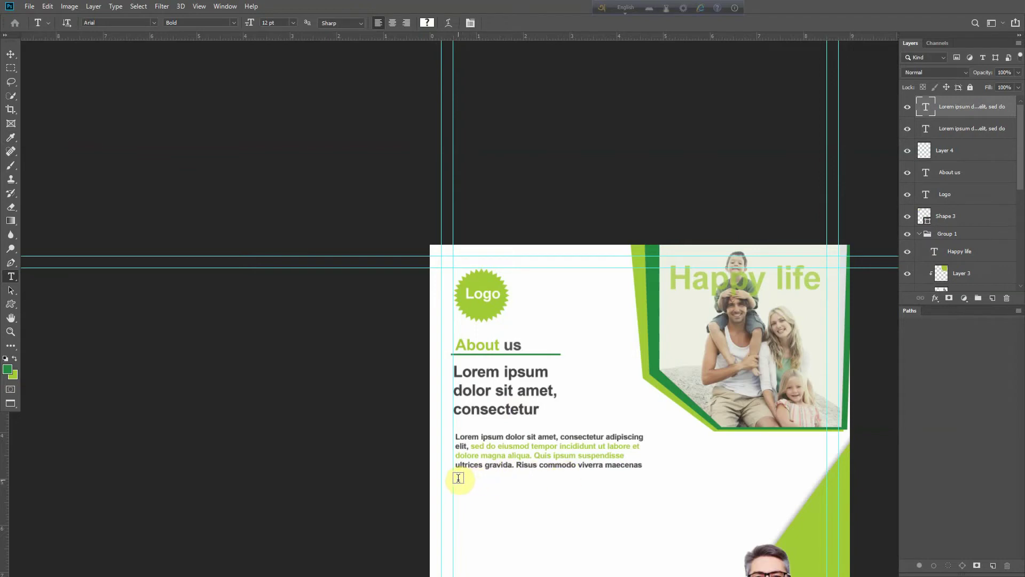
Add a second Lorem ipsum paragraph text box directly below the first one, at about the same width.
{"action": "left_click_drag", "start_coordinate": [458, 476], "coordinate": [651, 535]}
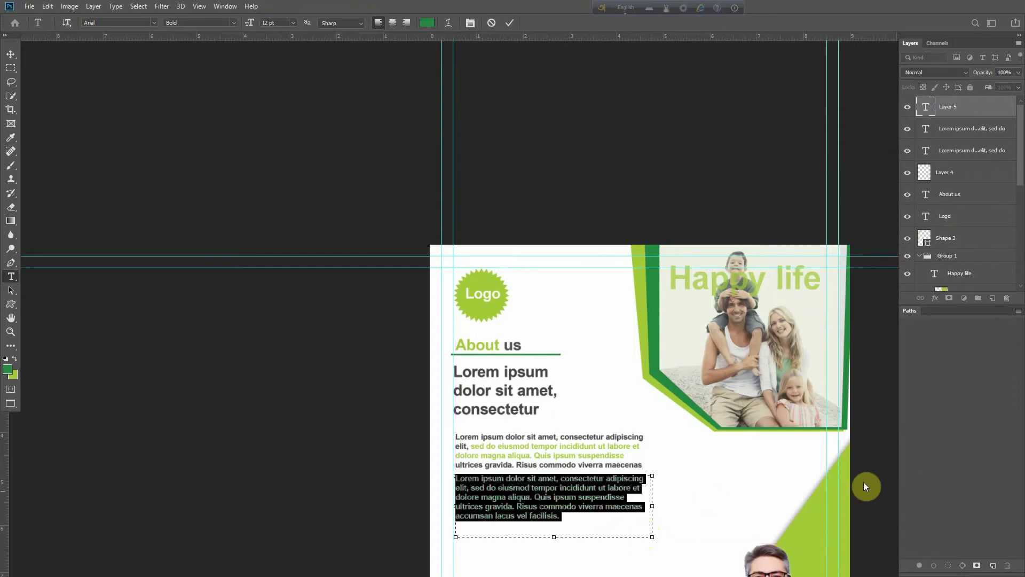
{"action": "left_click", "coordinate": [936, 472]}
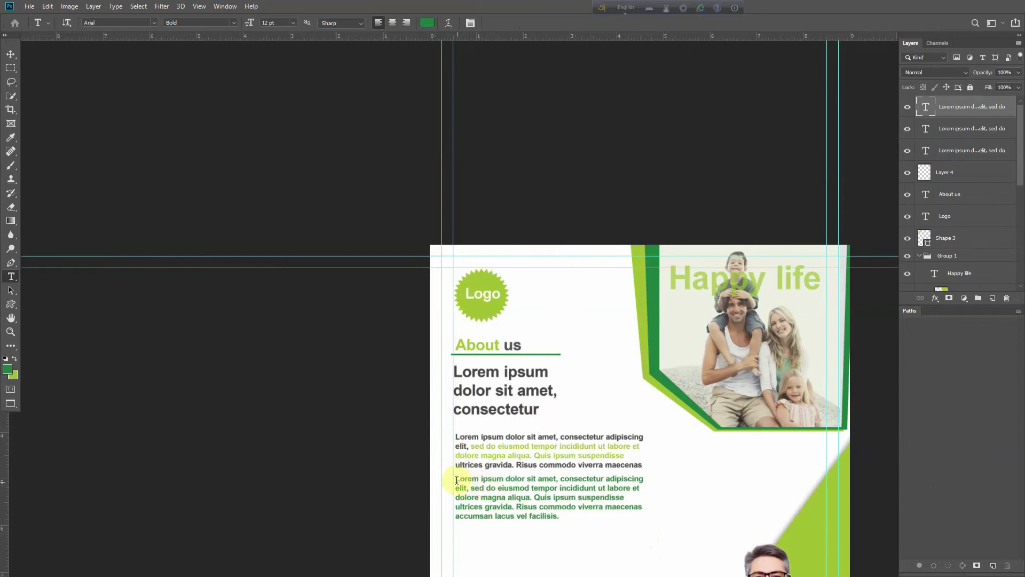
{"action": "left_click_drag", "start_coordinate": [457, 480], "coordinate": [598, 519]}
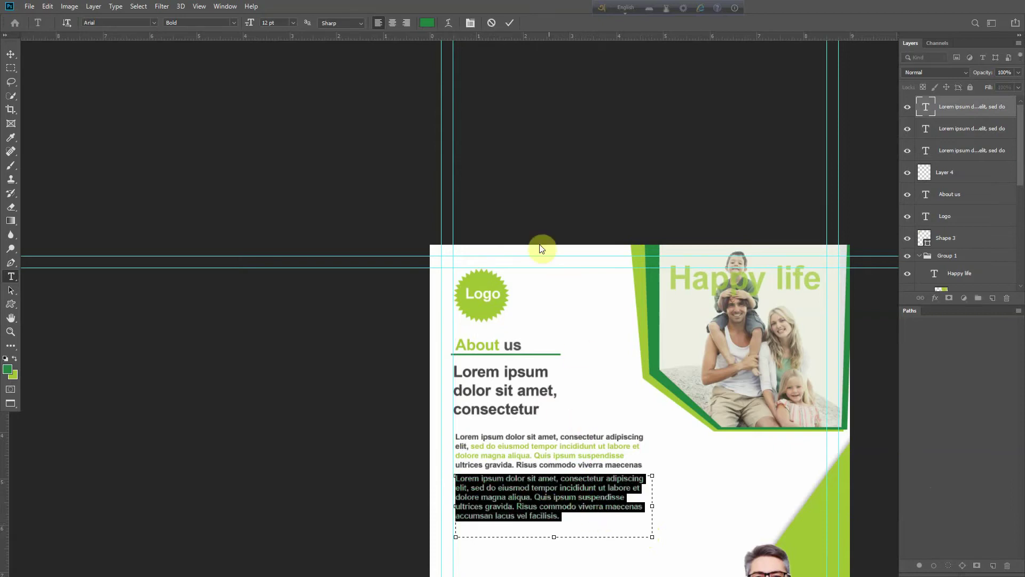
{"action": "left_click", "coordinate": [460, 380]}
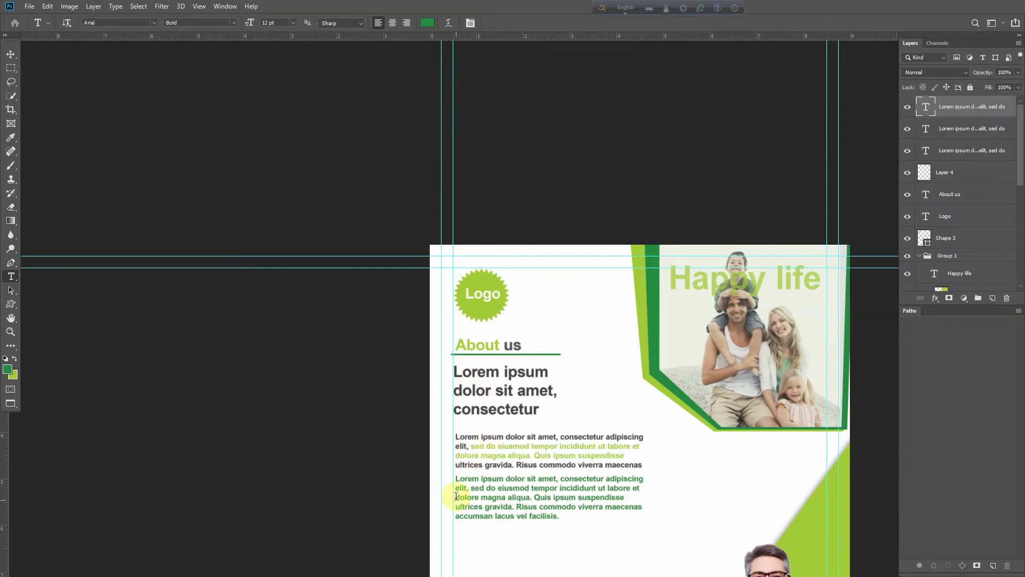
Recolor the entire second paragraph dark gray 3f3f3f and commit the text.
{"action": "left_click_drag", "start_coordinate": [457, 481], "coordinate": [590, 522]}
{"action": "left_click", "coordinate": [429, 24]}
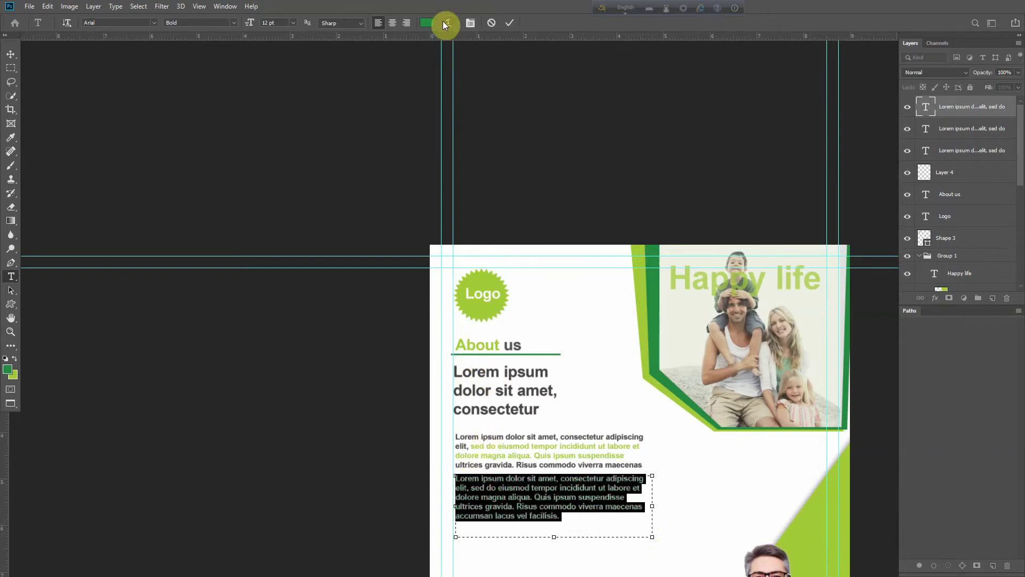
{"action": "left_click", "coordinate": [462, 372]}
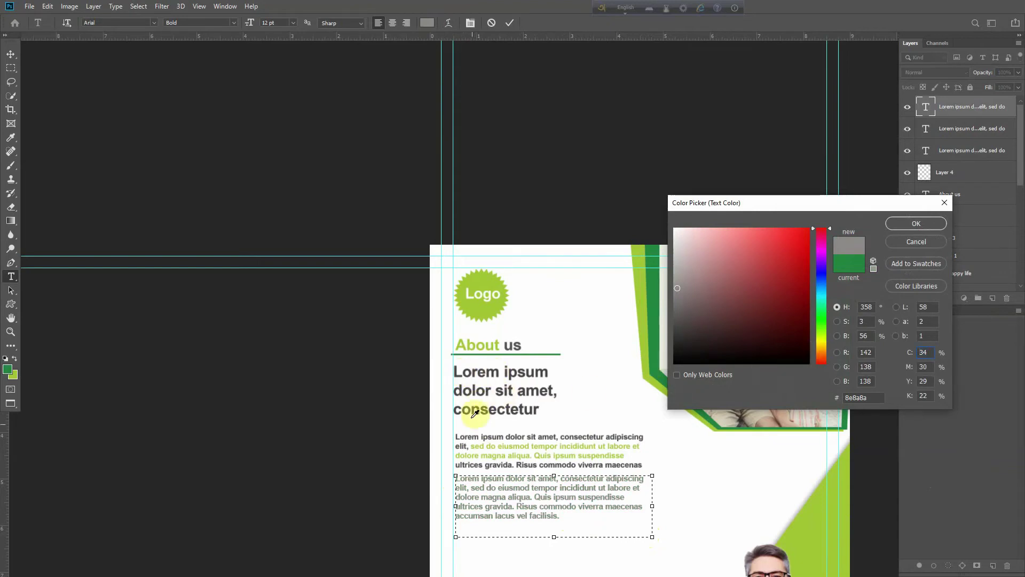
{"action": "left_click", "coordinate": [476, 389]}
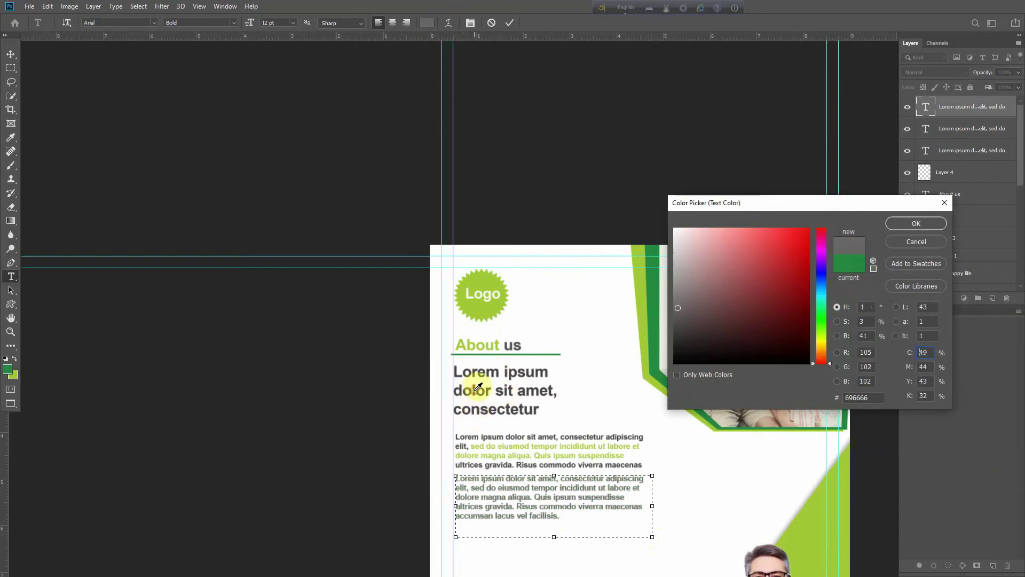
{"action": "left_click", "coordinate": [689, 341]}
{"action": "left_click", "coordinate": [674, 315]}
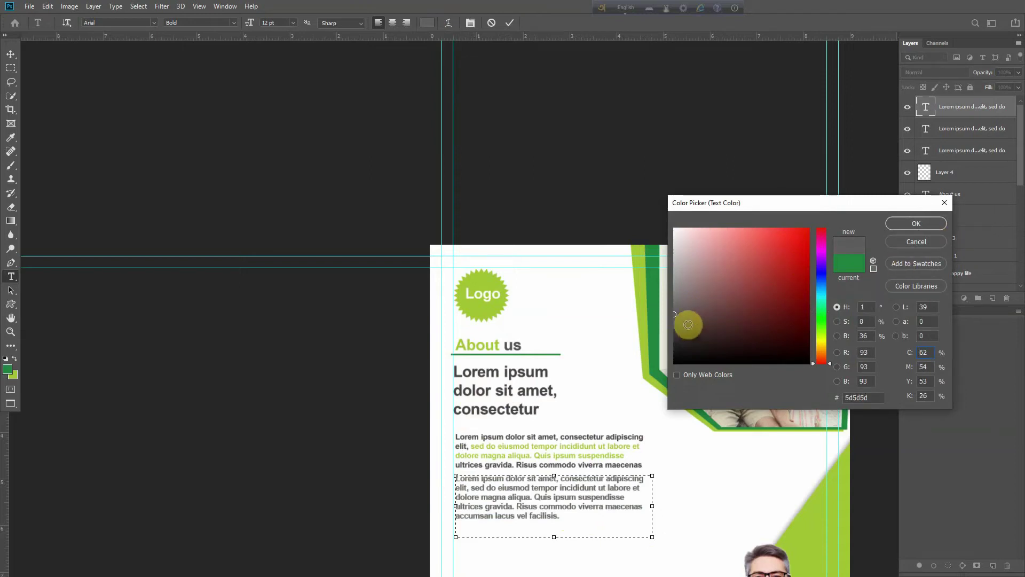
{"action": "left_click_drag", "start_coordinate": [688, 324], "coordinate": [666, 330]}
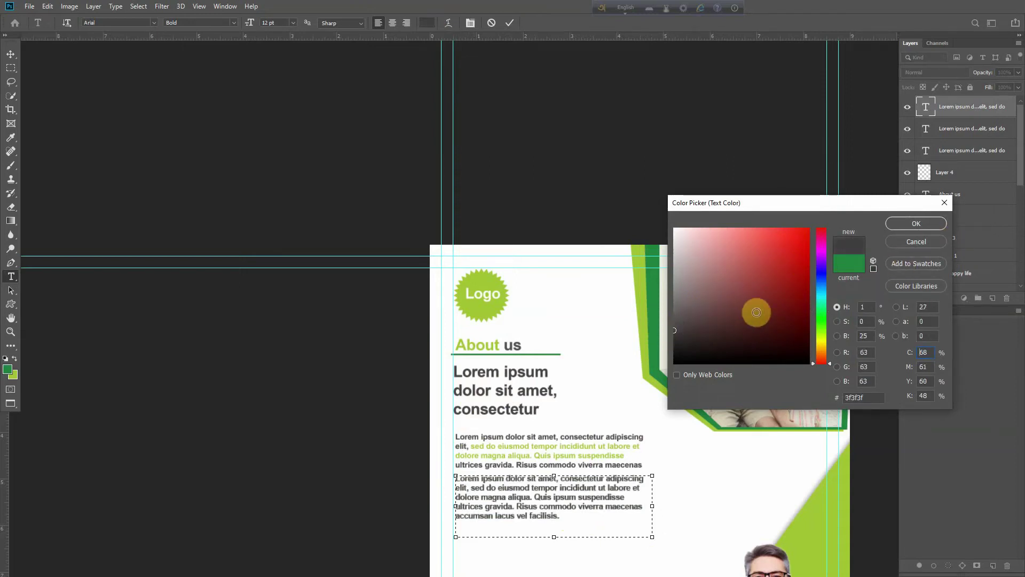
{"action": "left_click", "coordinate": [916, 223]}
{"action": "key", "text": "ctrl+Return"}
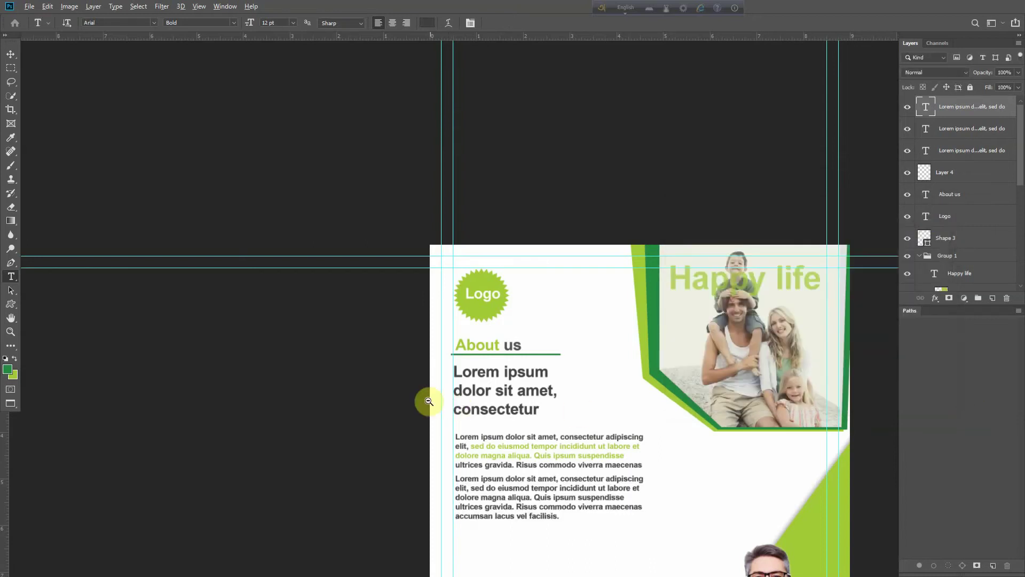
Add an opening quotation mark as separate 24 pt bold Arial text above and beside the About us title.
{"action": "left_click_drag", "start_coordinate": [428, 401], "coordinate": [389, 427]}
{"action": "left_click_drag", "start_coordinate": [530, 466], "coordinate": [563, 454]}
{"action": "left_click_drag", "start_coordinate": [430, 332], "coordinate": [421, 286]}
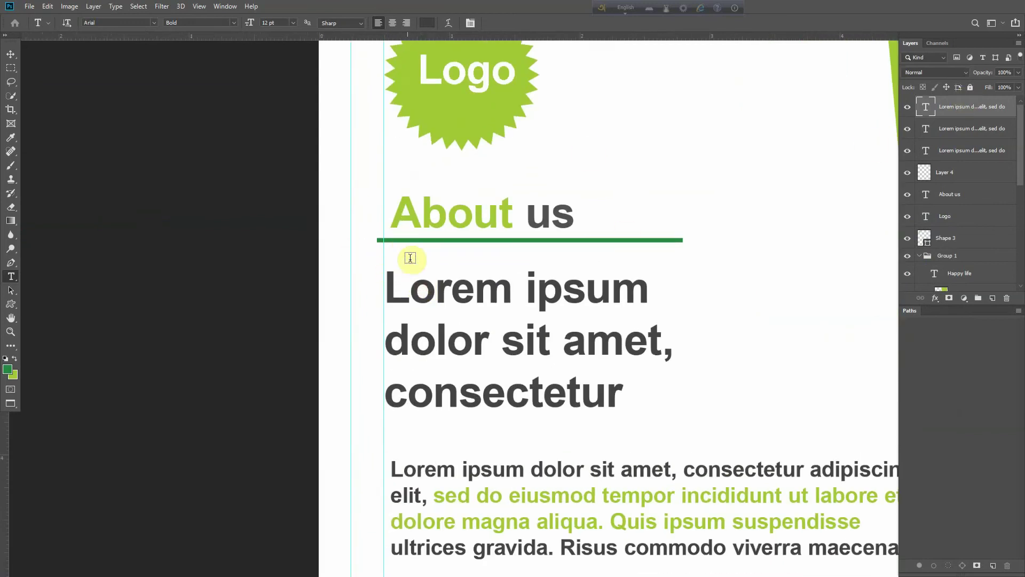
{"action": "left_click", "coordinate": [385, 271]}
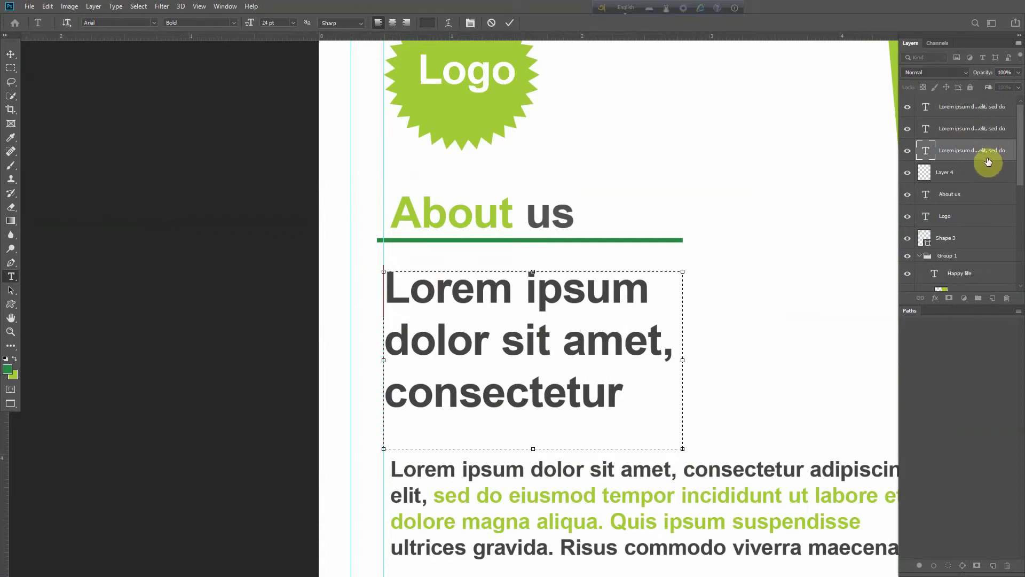
{"action": "left_click", "coordinate": [967, 409]}
{"action": "left_click", "coordinate": [11, 277]}
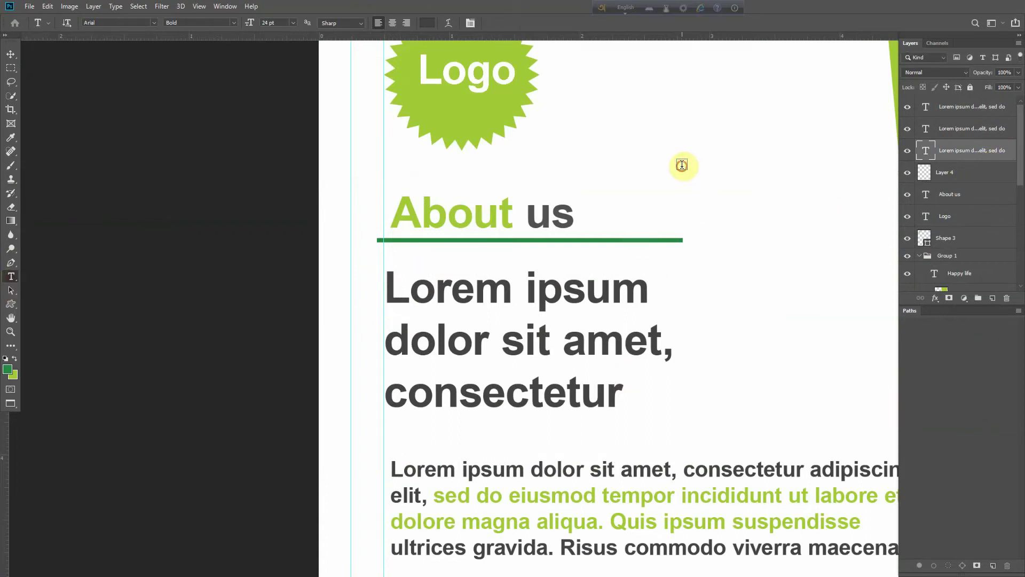
{"action": "left_click", "coordinate": [682, 165]}
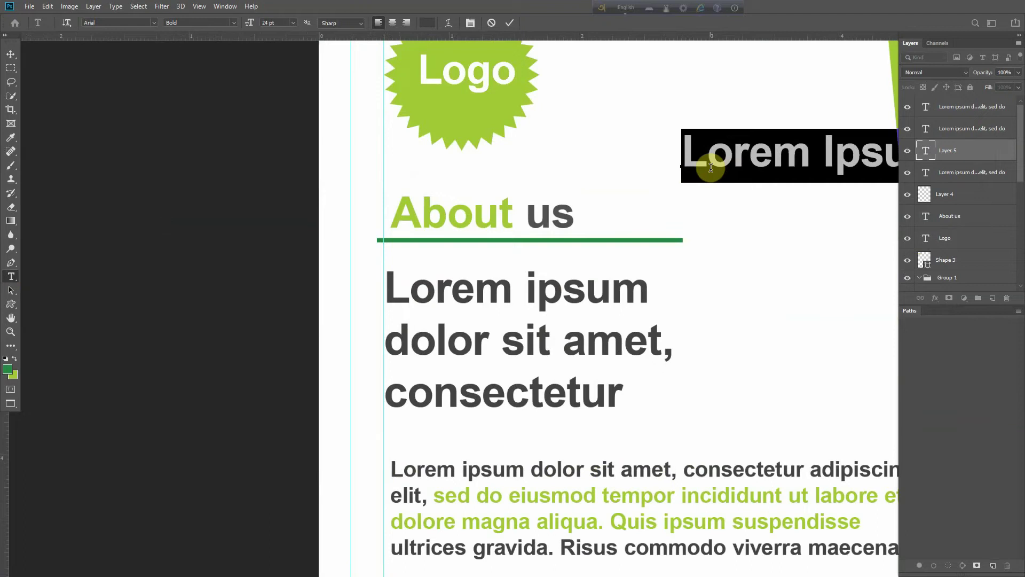
{"action": "type", "text": "\""}
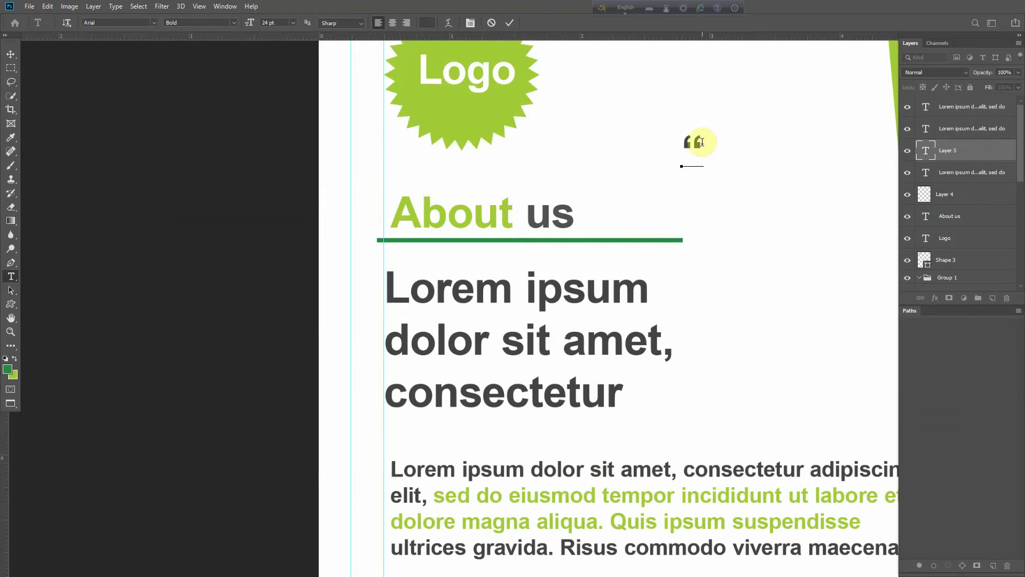
Color the quotation mark with the logo badge's lime green a3cd39 and commit it.
{"action": "left_click_drag", "start_coordinate": [705, 142], "coordinate": [656, 142]}
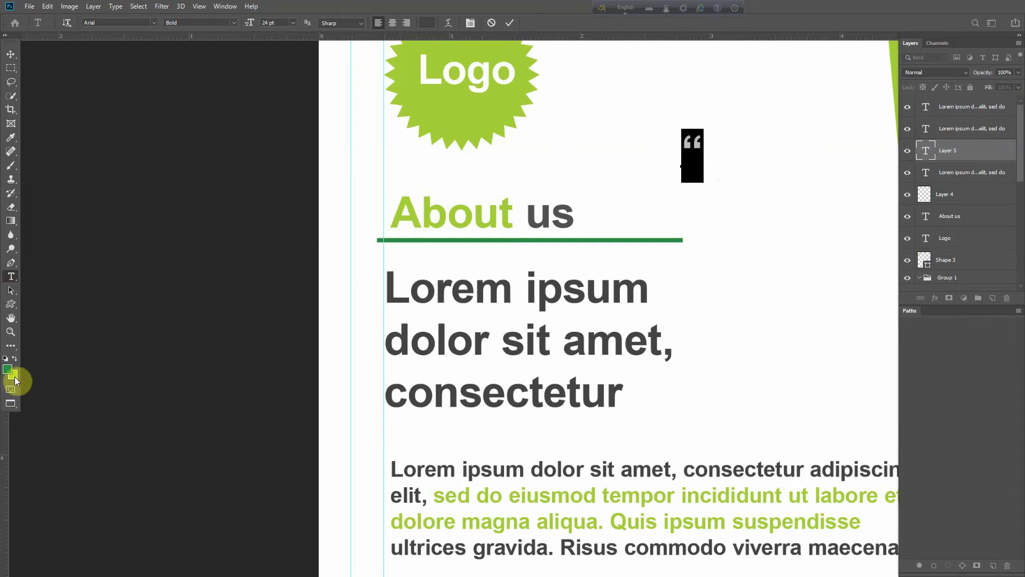
{"action": "left_click", "coordinate": [427, 23]}
{"action": "left_click", "coordinate": [483, 118]}
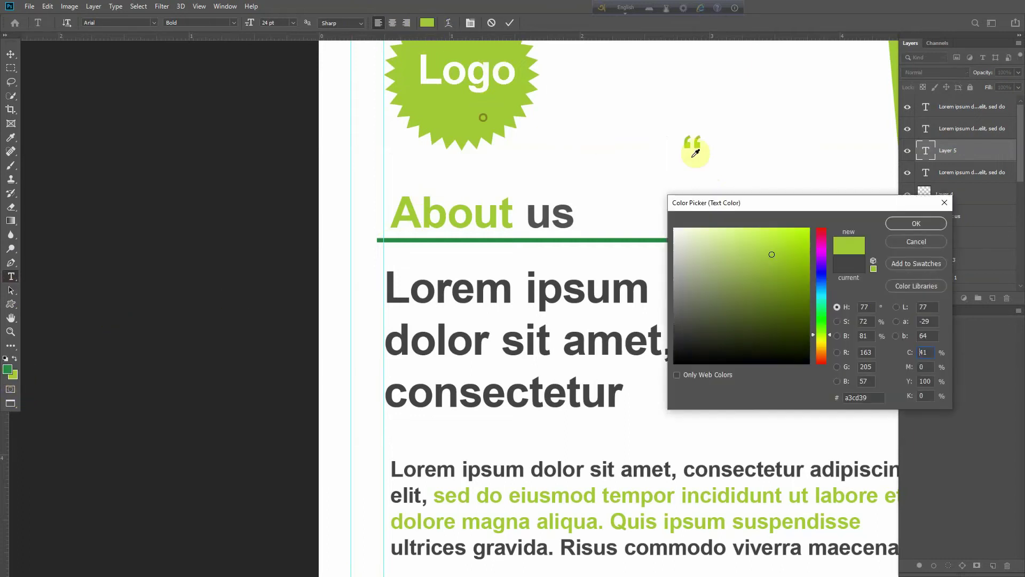
{"action": "left_click", "coordinate": [916, 223]}
{"action": "left_click", "coordinate": [933, 384]}
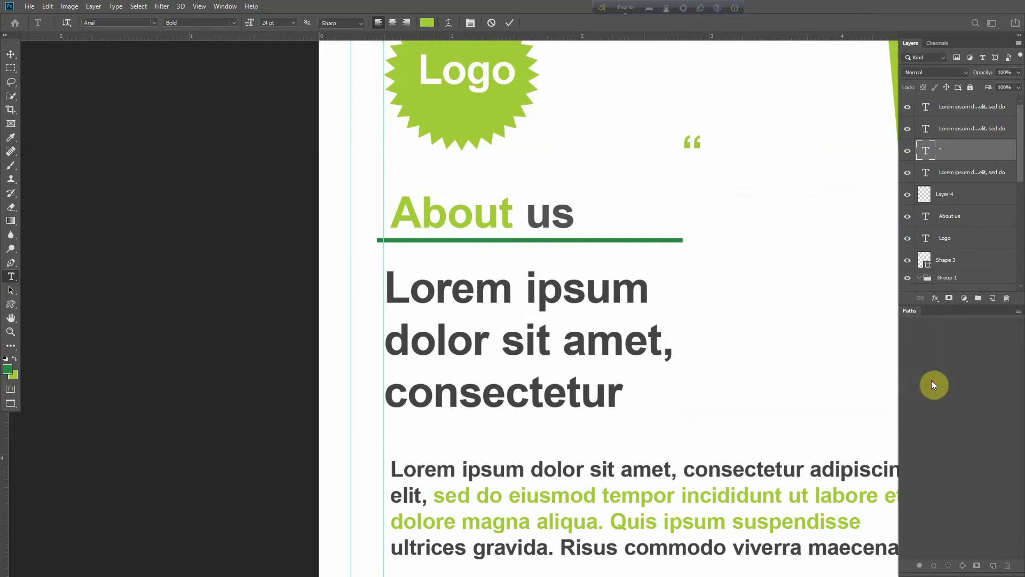
Move the quotation mark to the upper-left of the large Lorem ipsum heading and enlarge it to about 28.6 pt.
{"action": "left_click_drag", "start_coordinate": [697, 154], "coordinate": [371, 265]}
{"action": "left_click_drag", "start_coordinate": [384, 307], "coordinate": [383, 310]}
{"action": "left_click_drag", "start_coordinate": [377, 270], "coordinate": [328, 316]}
{"action": "key", "text": "t"}
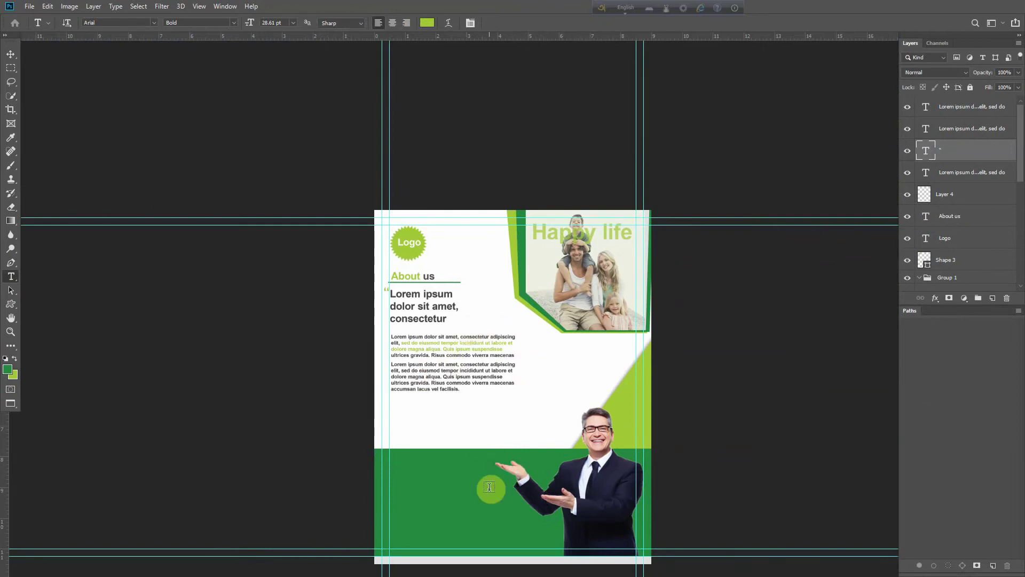
Add the 12 pt text "Our service" on a new top layer, in the white area just above the green band.
{"action": "left_click", "coordinate": [434, 456], "text": "ctrl"}
{"action": "left_click_drag", "start_coordinate": [459, 451], "coordinate": [451, 448]}
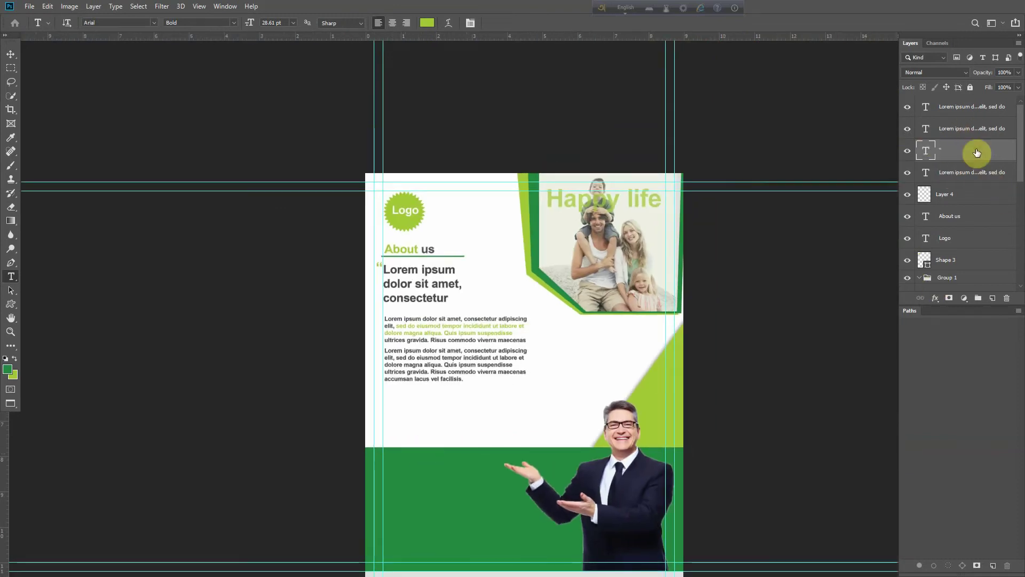
{"action": "left_click", "coordinate": [963, 108]}
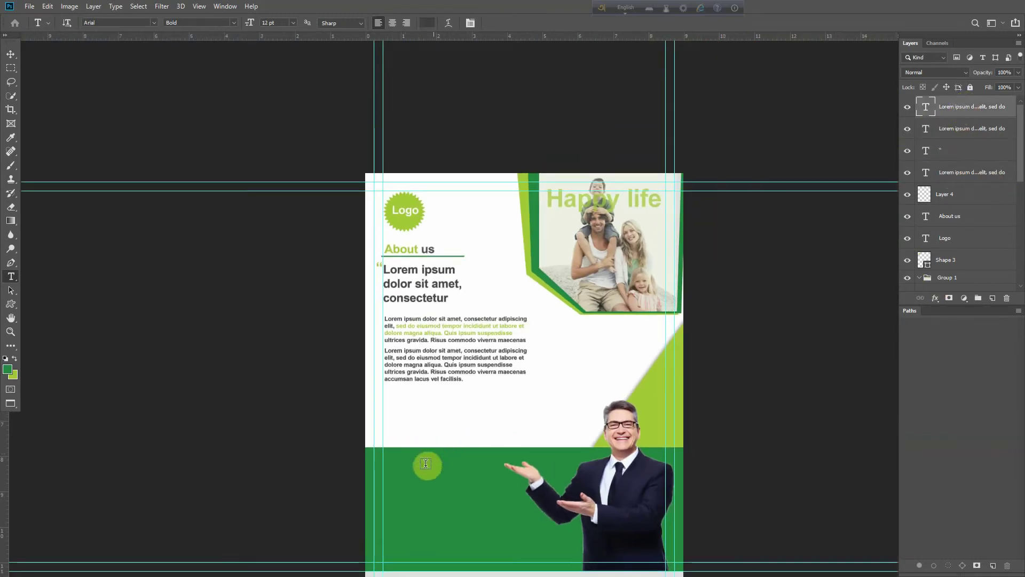
{"action": "left_click", "coordinate": [428, 430]}
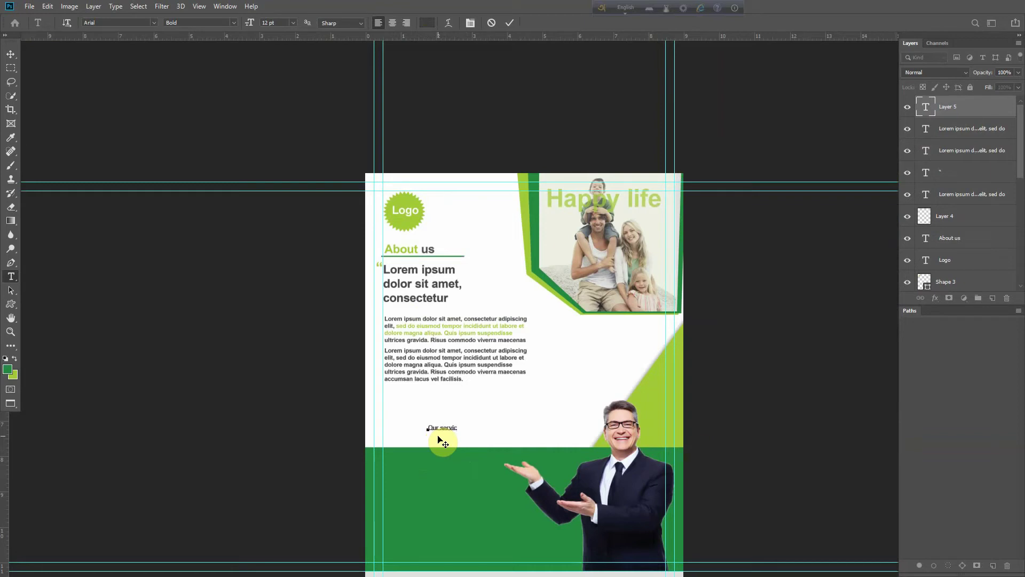
Set the "Our service" text size to 24 pt and increase it further to 30 pt.
{"action": "left_click_drag", "start_coordinate": [461, 427], "coordinate": [393, 427]}
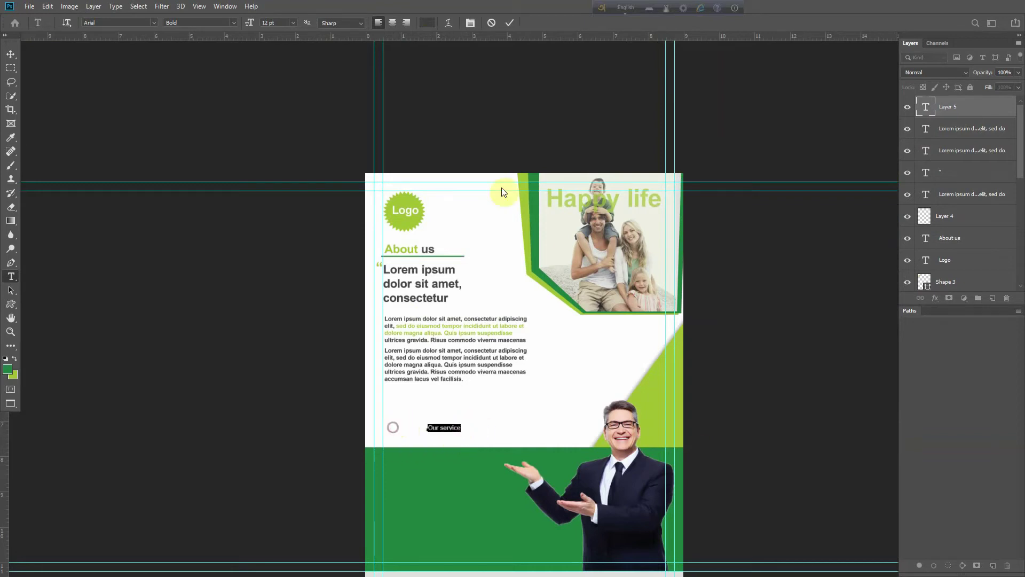
{"action": "left_click", "coordinate": [429, 23]}
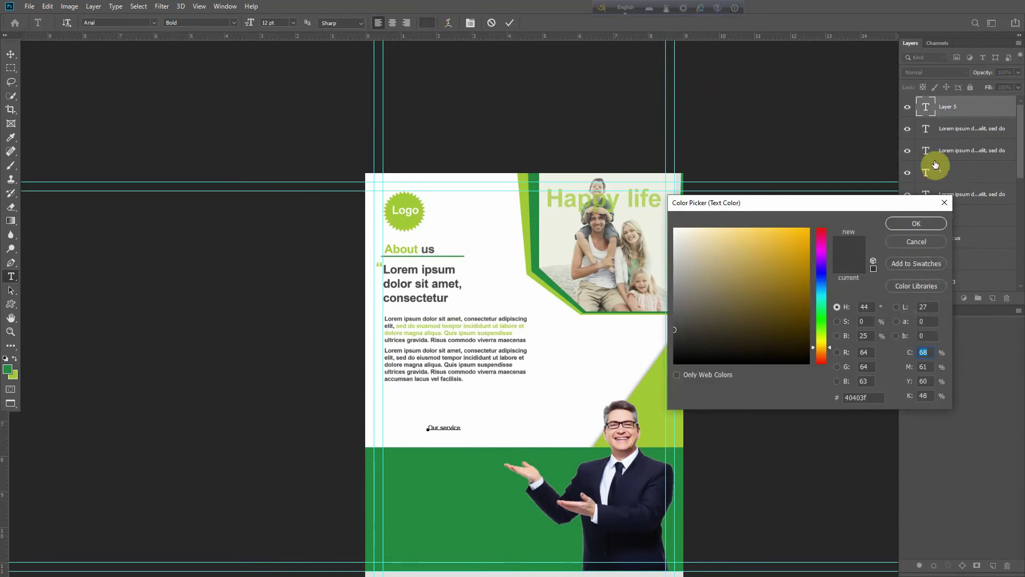
{"action": "left_click", "coordinate": [916, 241]}
{"action": "left_click", "coordinate": [279, 23]}
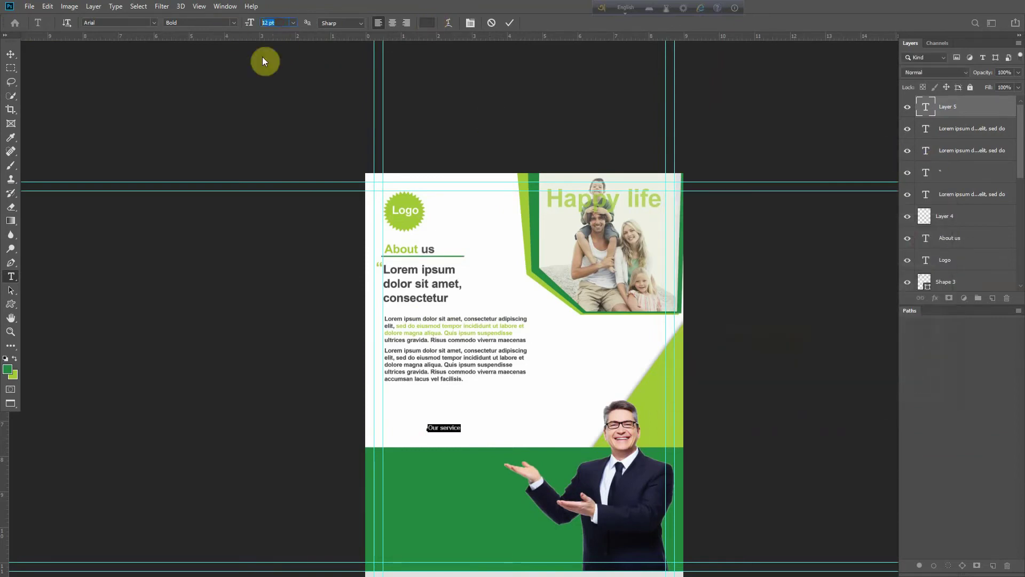
{"action": "type", "text": "24"}
{"action": "key", "text": "Return"}
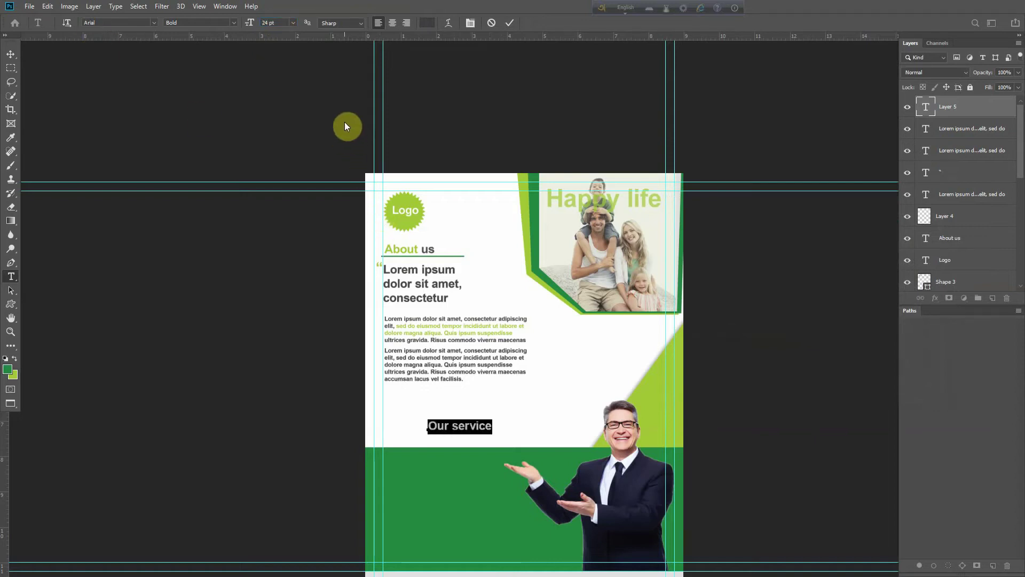
{"action": "left_click", "coordinate": [277, 22]}
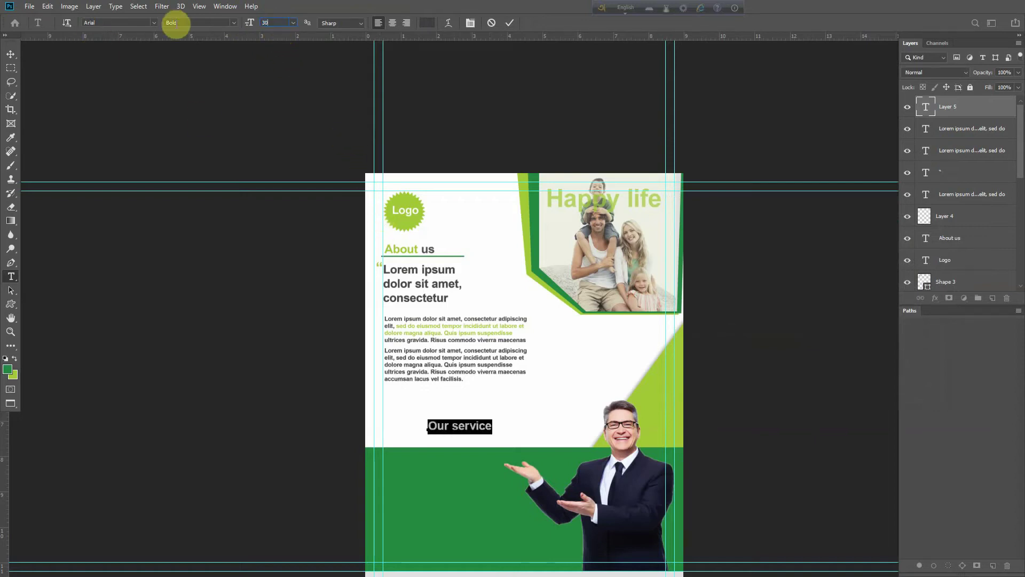
{"action": "type", "text": "30"}
{"action": "key", "text": "Return"}
Move the "Our service" heading left, close to the inner left margin guide below the body paragraphs.
{"action": "left_click", "coordinate": [11, 54]}
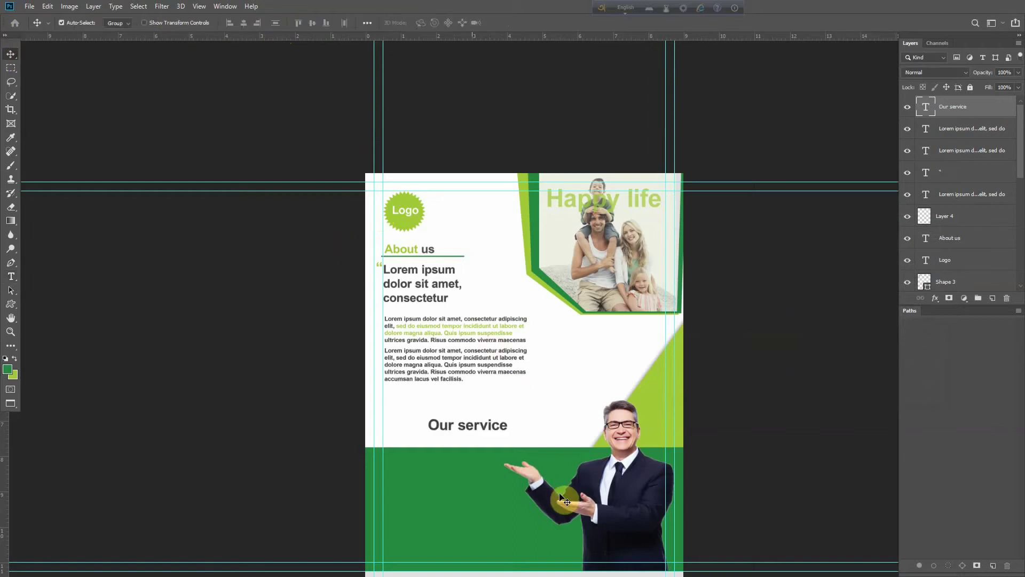
{"action": "scroll", "coordinate": [460, 453], "scroll_direction": "up", "scroll_amount": 3}
{"action": "left_click_drag", "start_coordinate": [497, 378], "coordinate": [397, 376]}
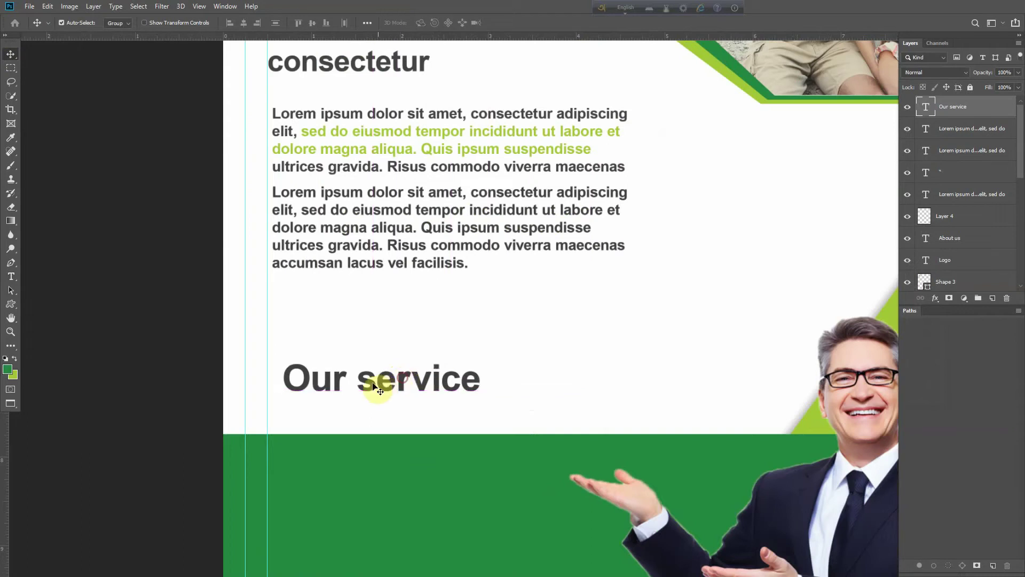
Color the word "Our" in the "Our service" heading lime green a3cd39 and commit the text.
{"action": "left_click", "coordinate": [11, 276]}
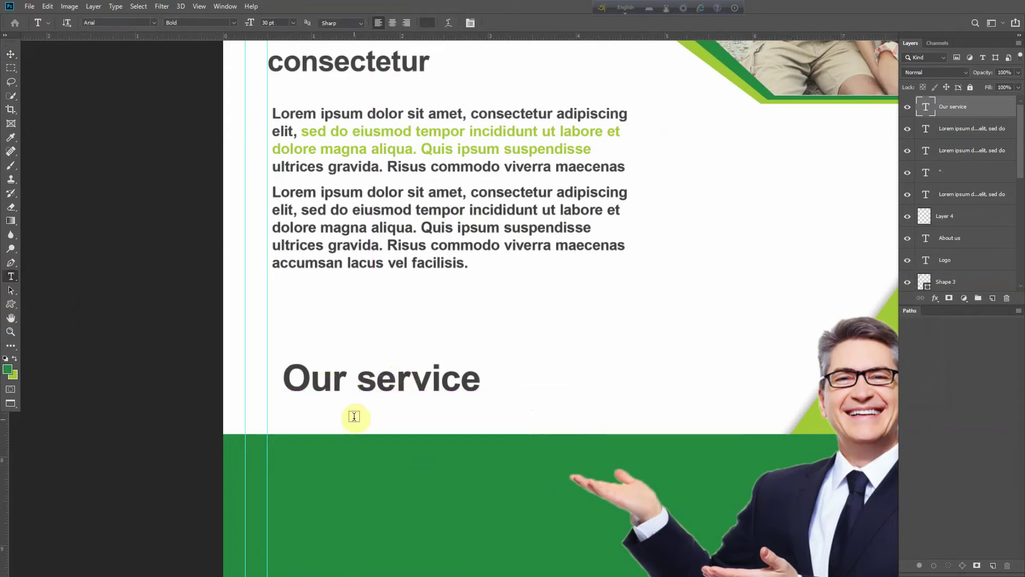
{"action": "left_click_drag", "start_coordinate": [338, 384], "coordinate": [245, 380]}
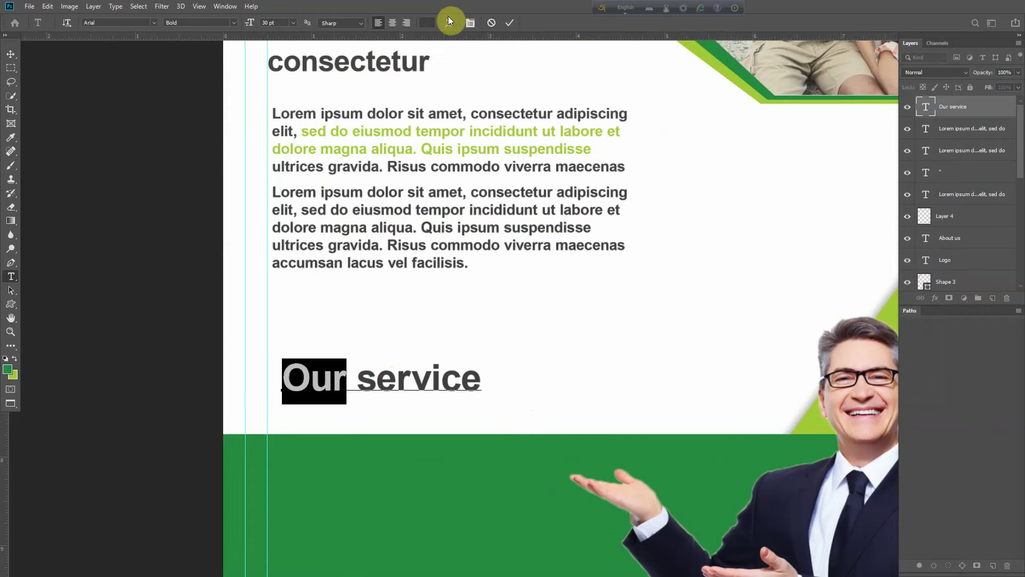
{"action": "left_click", "coordinate": [426, 22]}
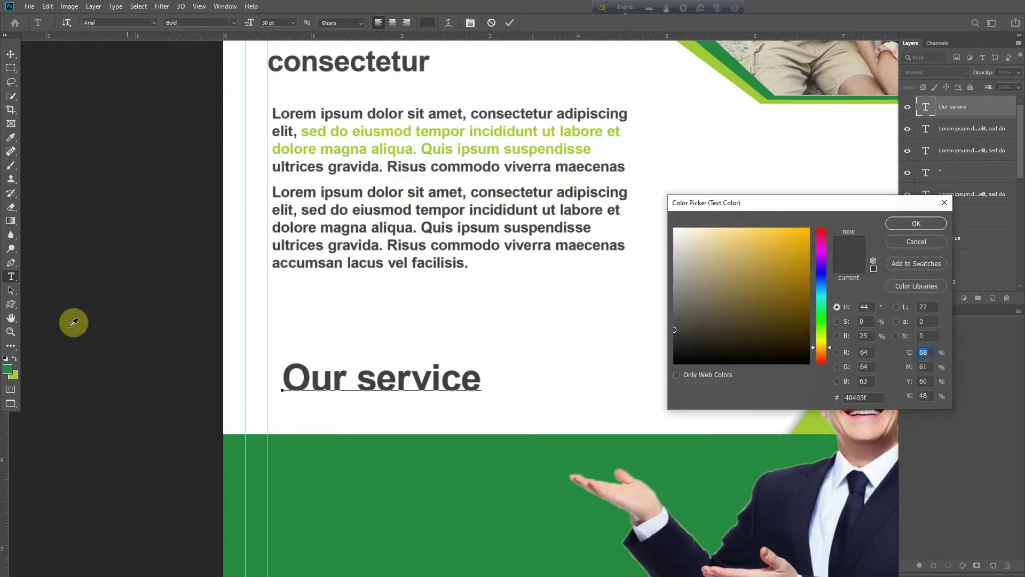
{"action": "left_click", "coordinate": [14, 376]}
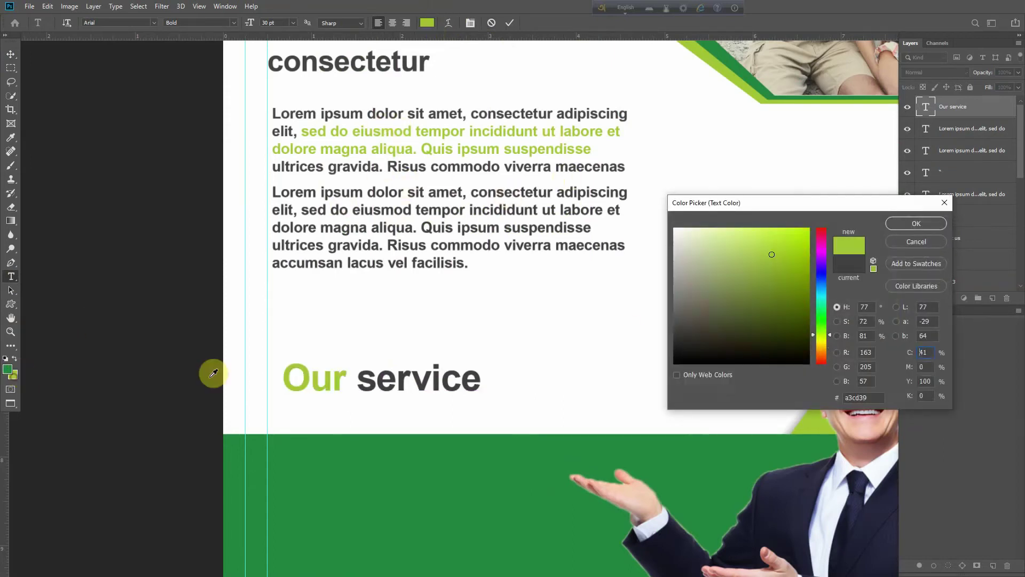
{"action": "left_click", "coordinate": [910, 221]}
{"action": "left_click", "coordinate": [990, 484]}
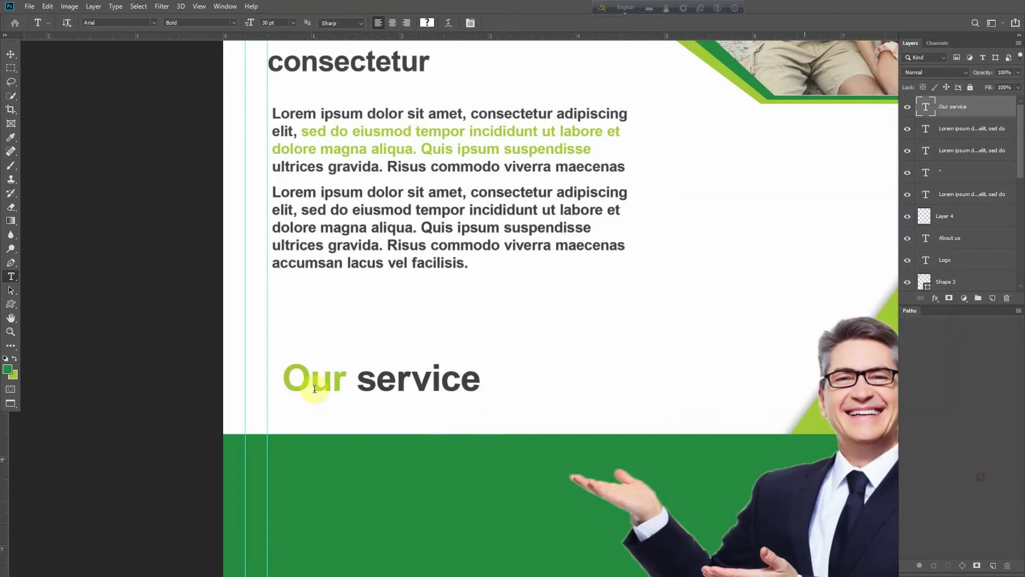
Enlarge the whole "Our service" heading to 60 pt and commit the text.
{"action": "scroll", "coordinate": [311, 386], "scroll_direction": "down", "scroll_amount": 6}
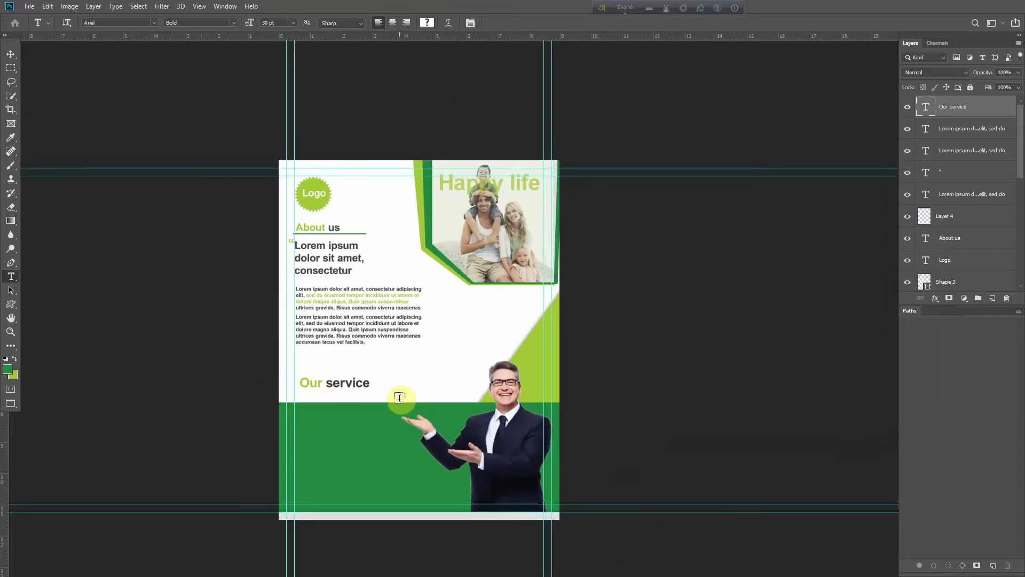
{"action": "left_click_drag", "start_coordinate": [369, 382], "coordinate": [286, 382]}
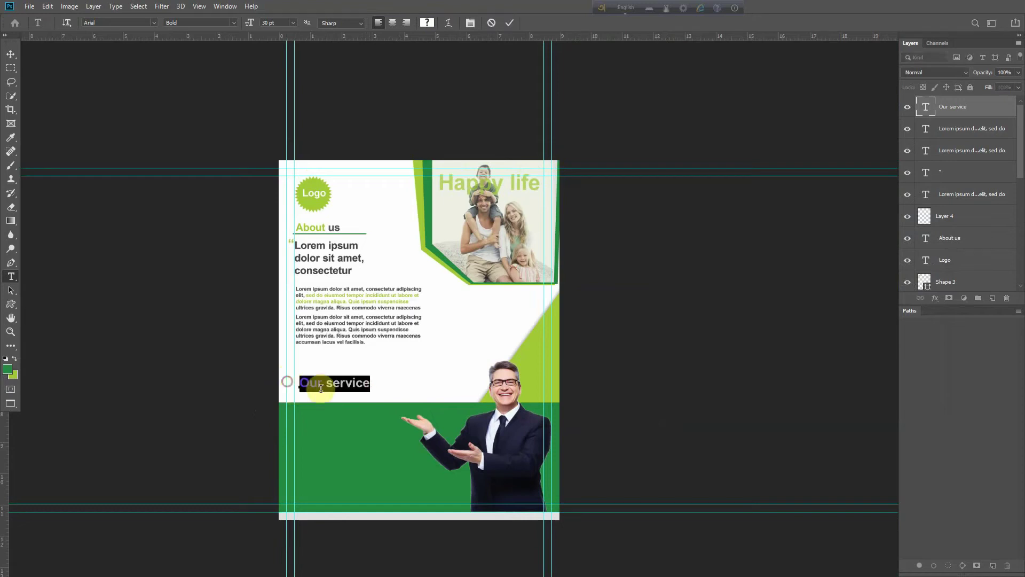
{"action": "left_click", "coordinate": [292, 20]}
{"action": "left_click", "coordinate": [280, 152]}
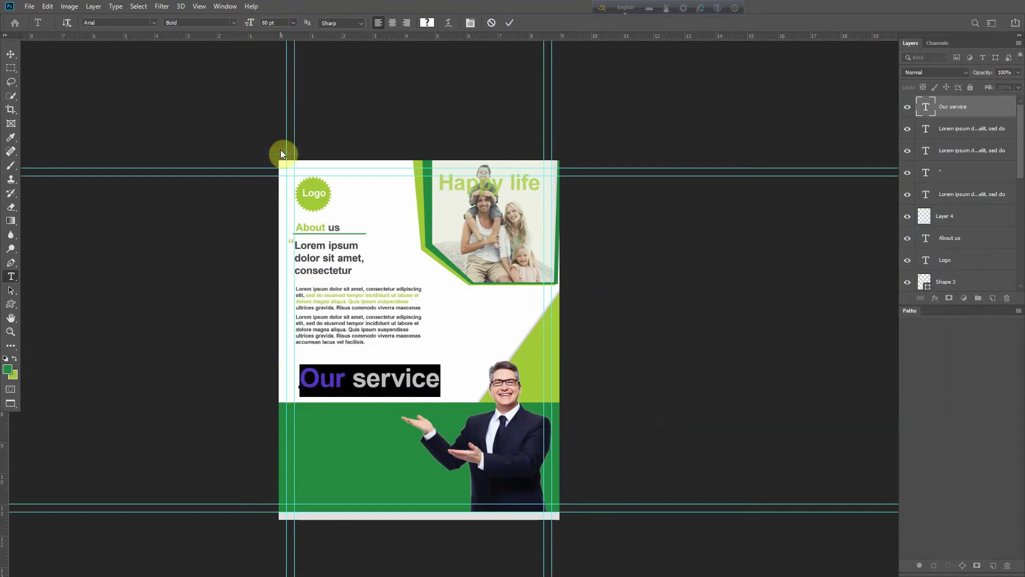
{"action": "left_click", "coordinate": [924, 433]}
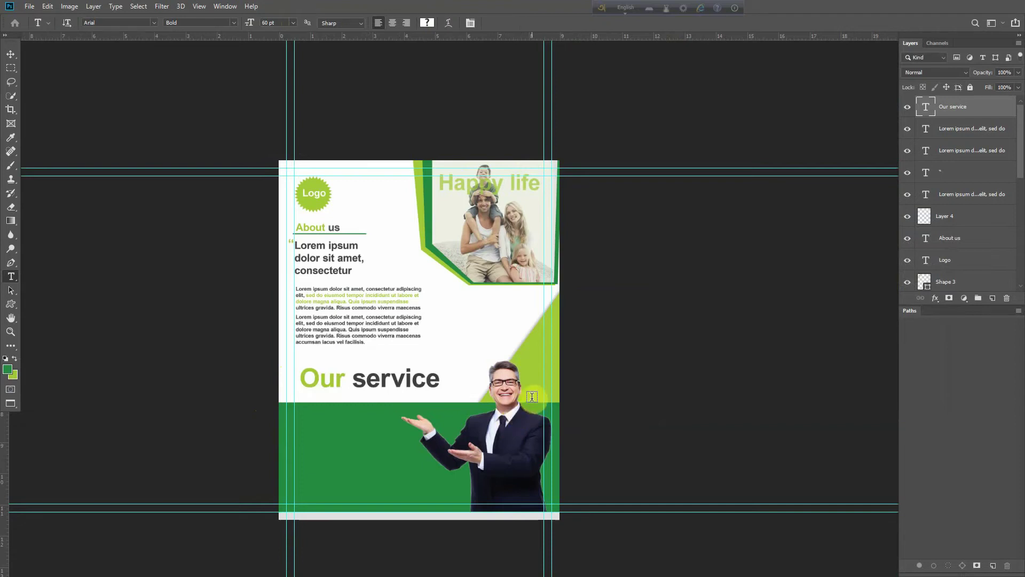
Scale the "Our service" heading down to about 56% and align its left edge with the inner left margin guide.
{"action": "key", "text": "ctrl+t"}
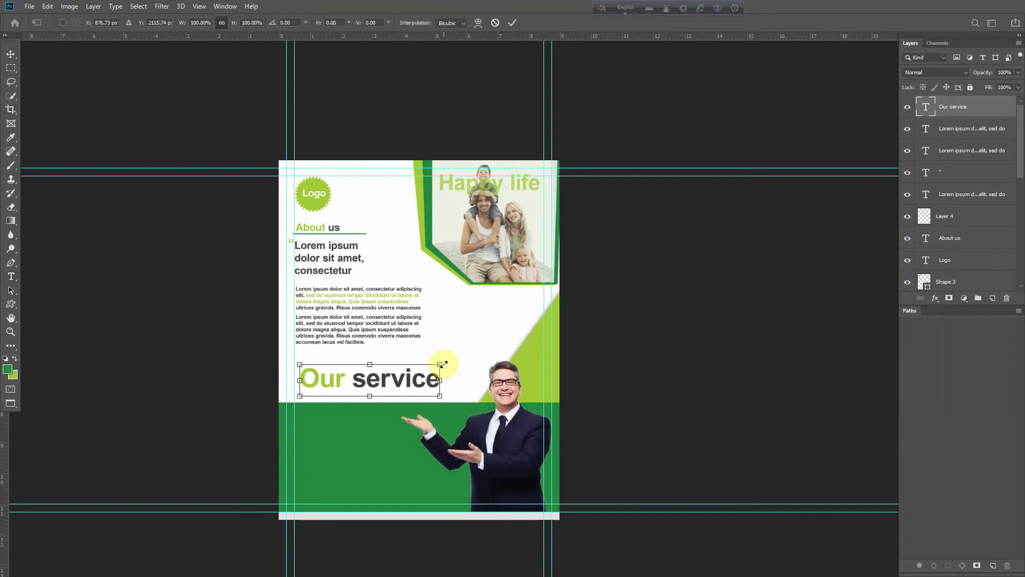
{"action": "left_click_drag", "start_coordinate": [437, 365], "coordinate": [365, 390]}
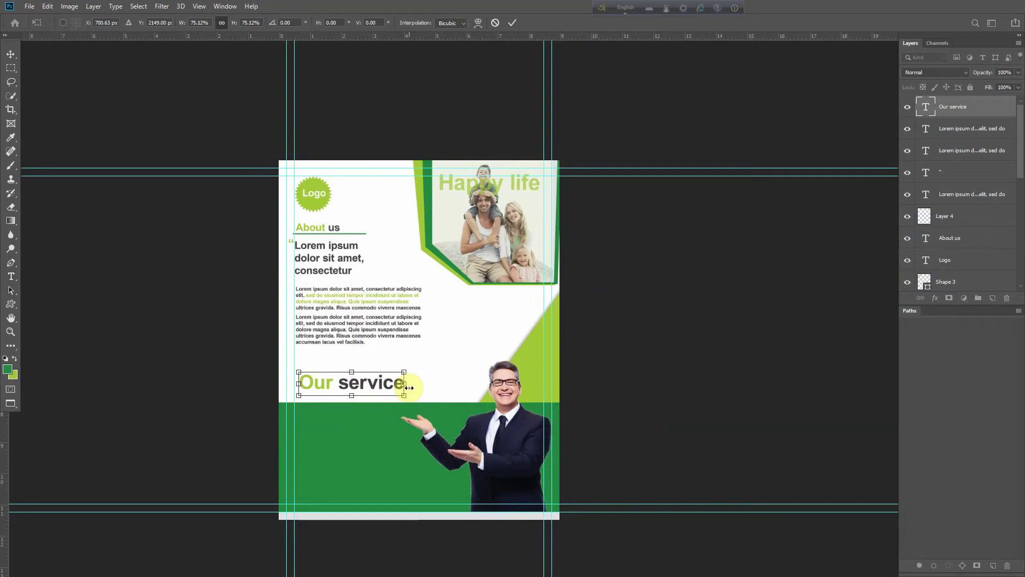
{"action": "left_click_drag", "start_coordinate": [392, 376], "coordinate": [332, 387]}
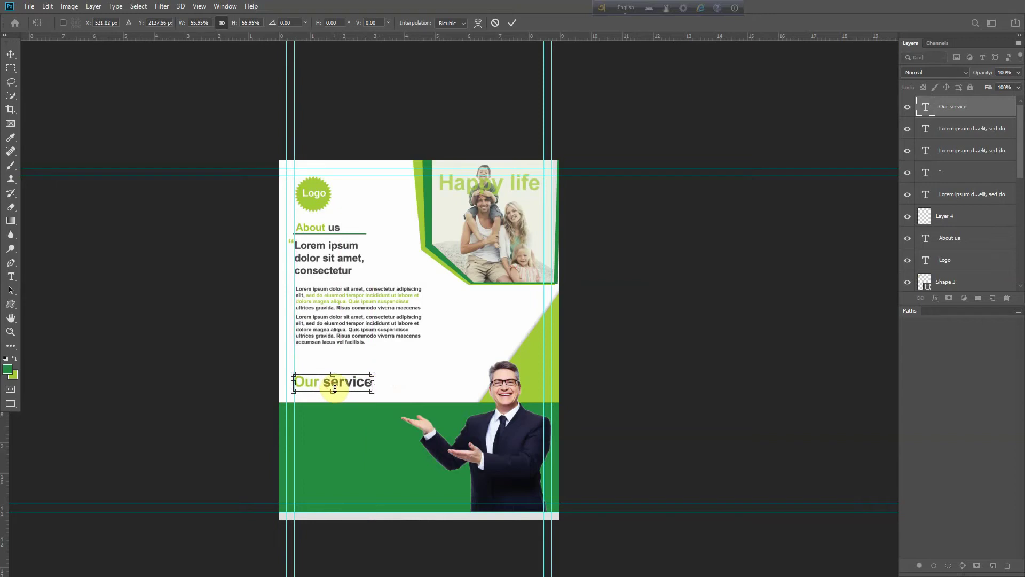
{"action": "key", "text": "Return"}
Draw a bent right-pointing arrow custom shape, about 263 by 146 px, just right of the "Our service" heading.
{"action": "left_click", "coordinate": [11, 304]}
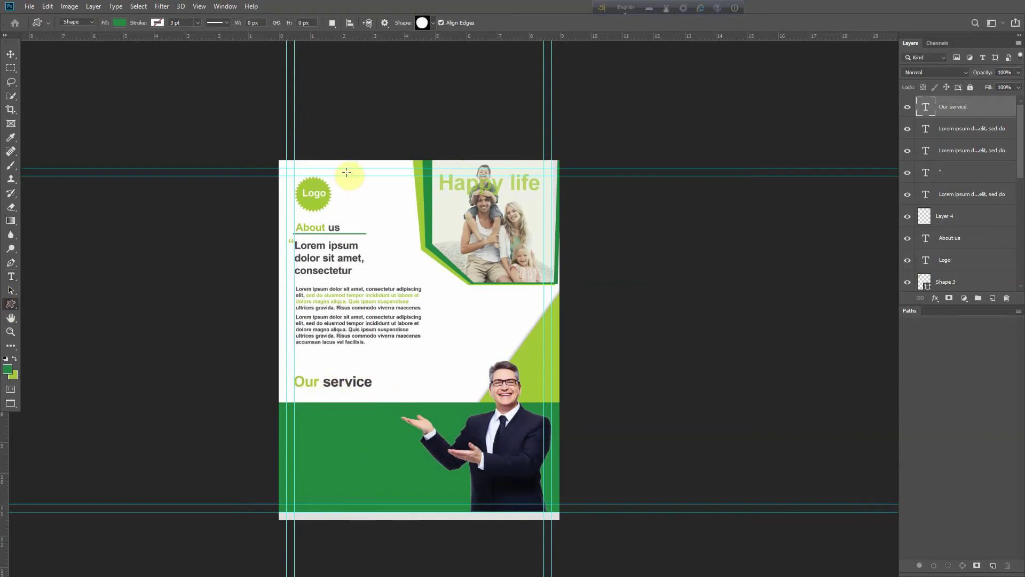
{"action": "left_click", "coordinate": [432, 22]}
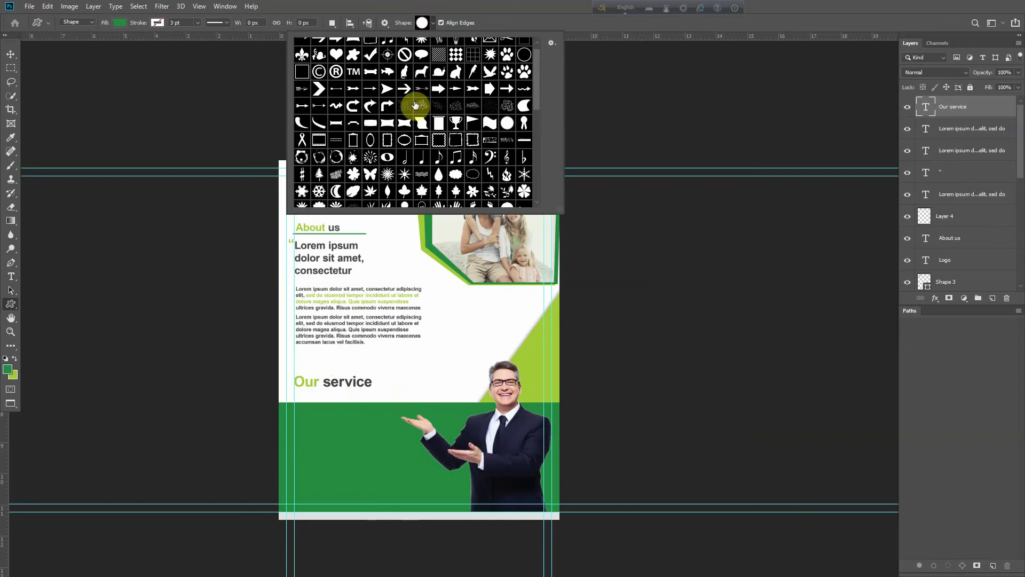
{"action": "left_click", "coordinate": [388, 107]}
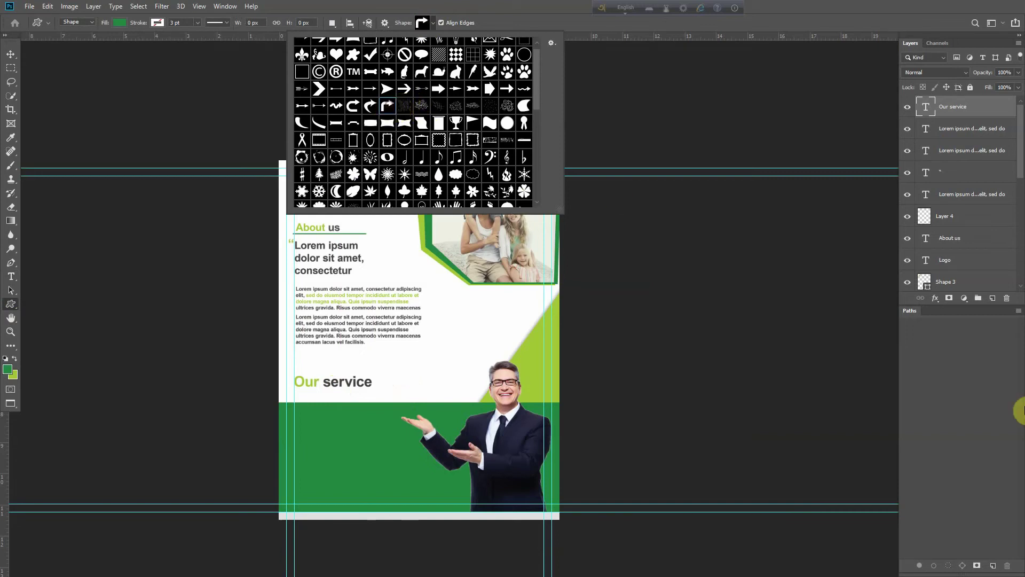
{"action": "left_click", "coordinate": [956, 421]}
{"action": "left_click_drag", "start_coordinate": [402, 377], "coordinate": [415, 385]}
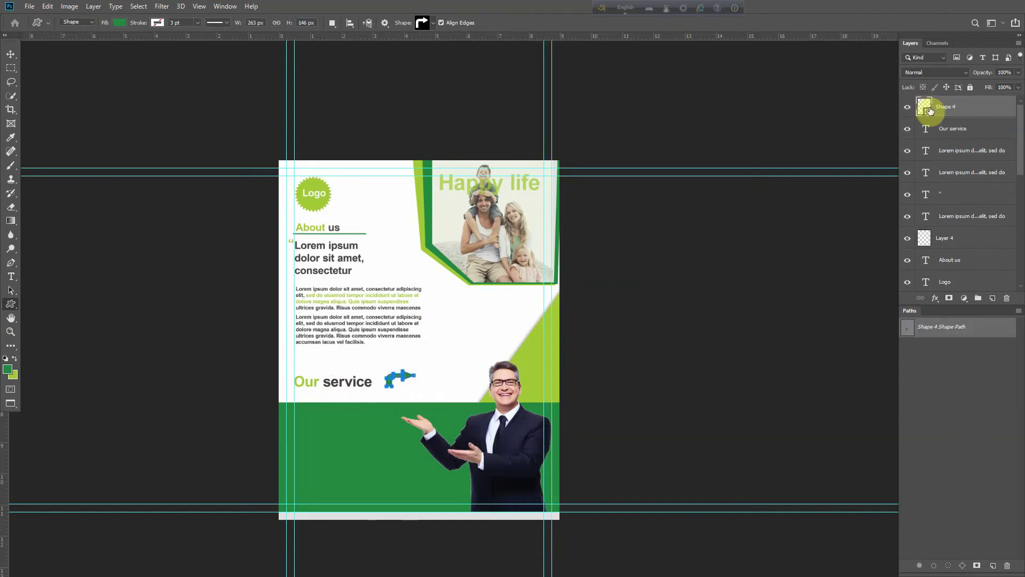
Change the bent arrow's fill to the logo badge's lime green a3cd39 and deselect its path.
{"action": "double_click", "coordinate": [929, 113]}
{"action": "left_click", "coordinate": [323, 202]}
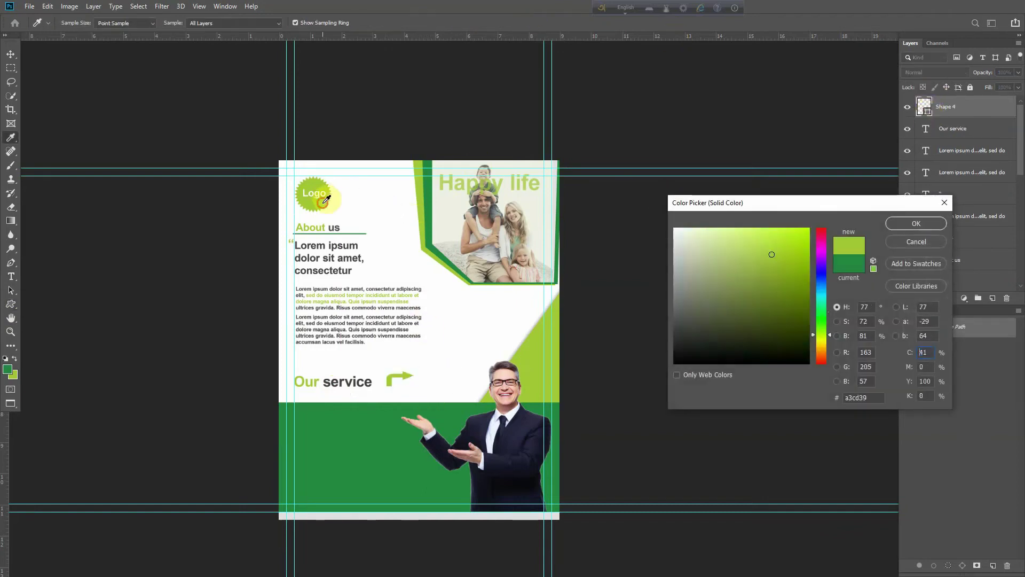
{"action": "left_click", "coordinate": [916, 224]}
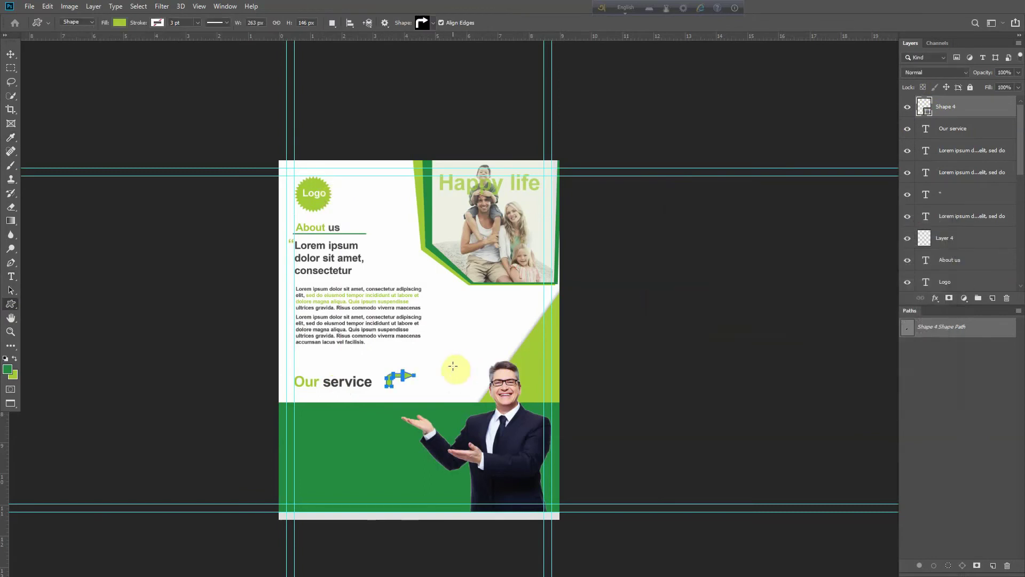
{"action": "left_click", "coordinate": [966, 458]}
Rotate the bent arrow 90° clockwise to point down at the green band and place it close beside the word "service".
{"action": "key", "text": "ctrl+t"}
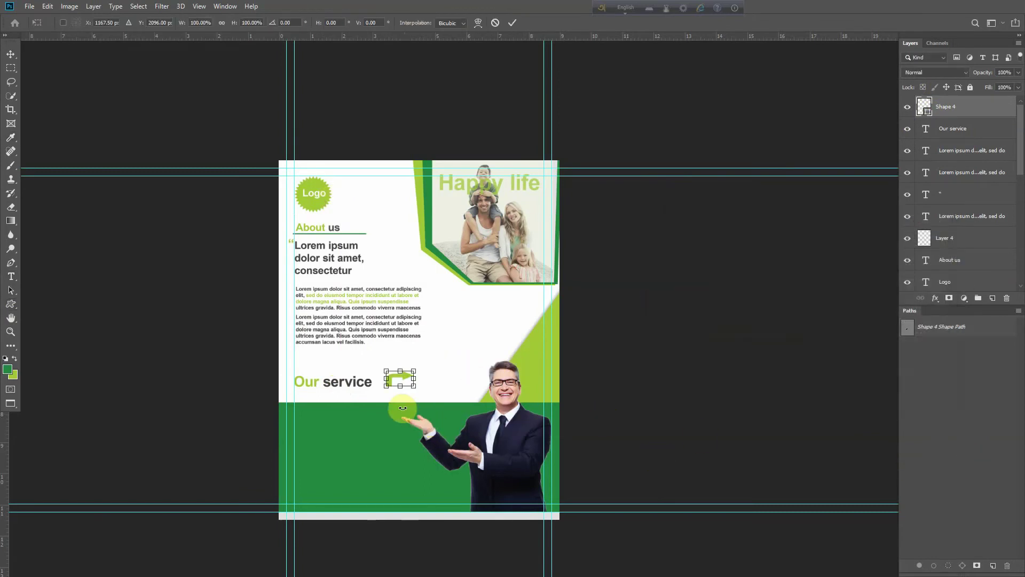
{"action": "left_click_drag", "start_coordinate": [437, 377], "coordinate": [398, 421]}
{"action": "left_click_drag", "start_coordinate": [399, 381], "coordinate": [390, 388]}
{"action": "key", "text": "Return"}
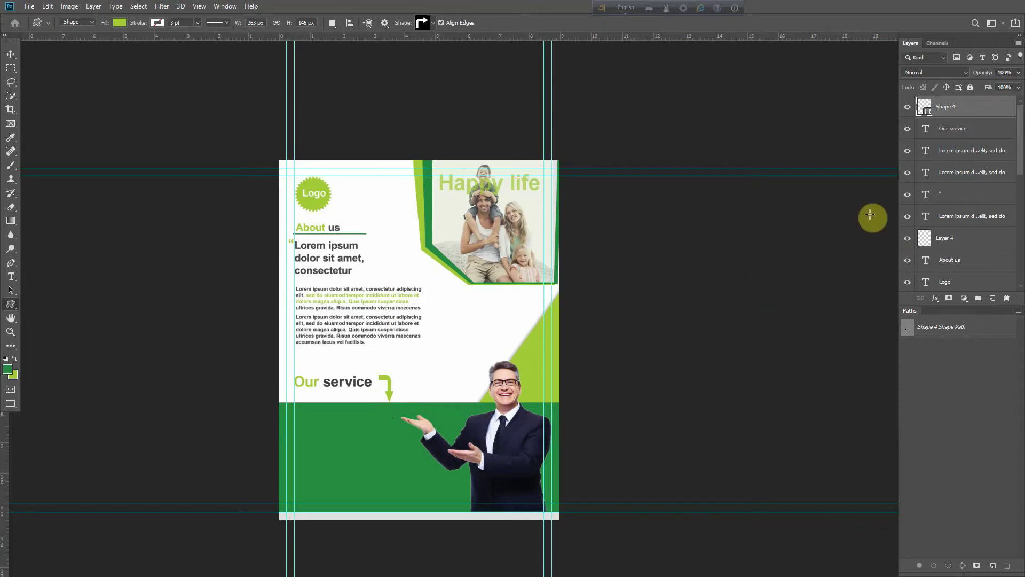
Move the "Our service" heading slightly up and right to line up with the start of the bent arrow.
{"action": "left_click", "coordinate": [957, 128]}
{"action": "key", "text": "ctrl+t"}
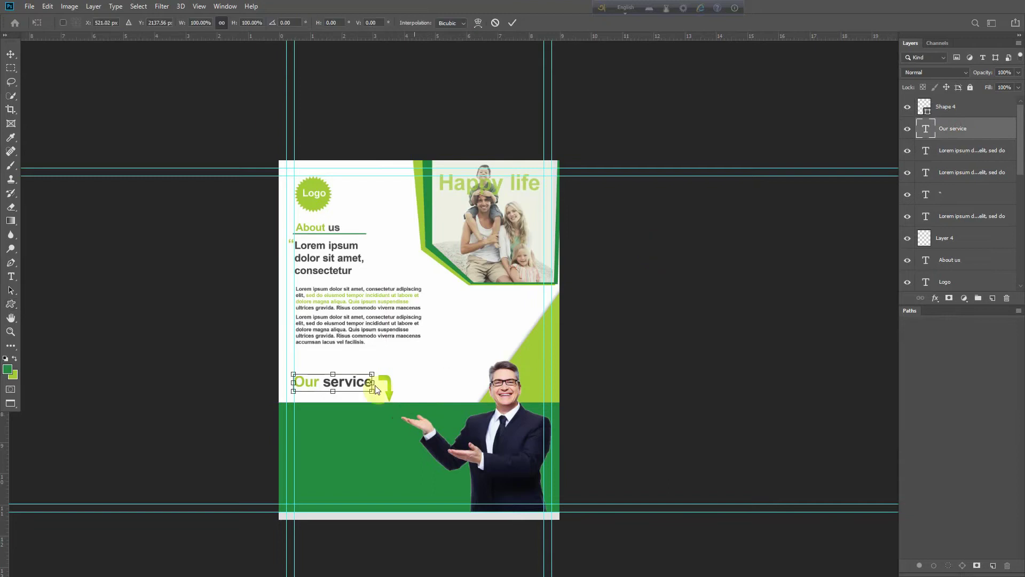
{"action": "left_click_drag", "start_coordinate": [354, 379], "coordinate": [354, 390]}
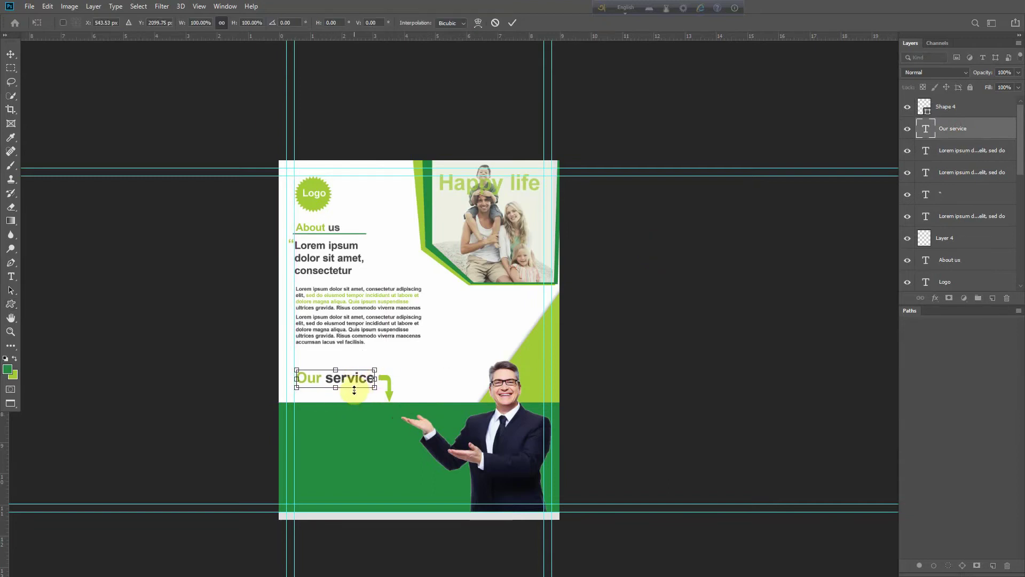
{"action": "key", "text": "u"}
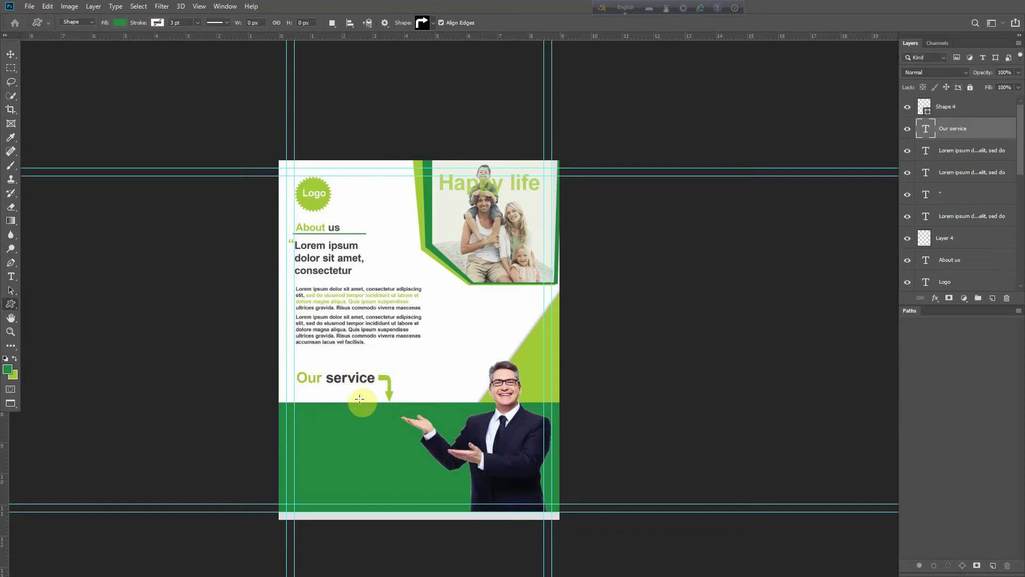
{"action": "scroll", "coordinate": [355, 401], "scroll_direction": "down", "scroll_amount": 1}
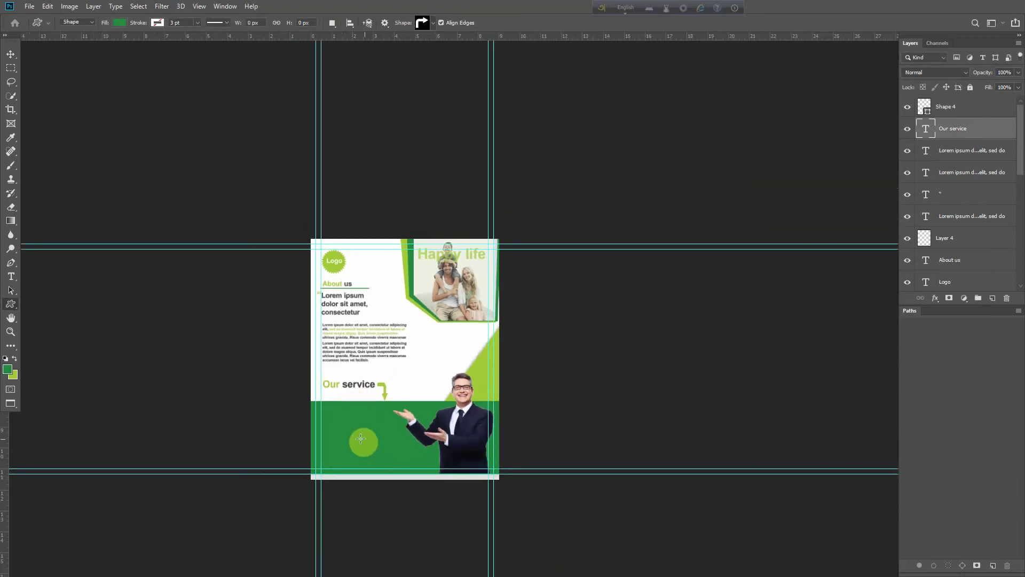
{"action": "scroll", "coordinate": [341, 414], "scroll_direction": "up", "scroll_amount": 3}
{"action": "scroll", "coordinate": [404, 379], "scroll_direction": "down", "scroll_amount": 3}
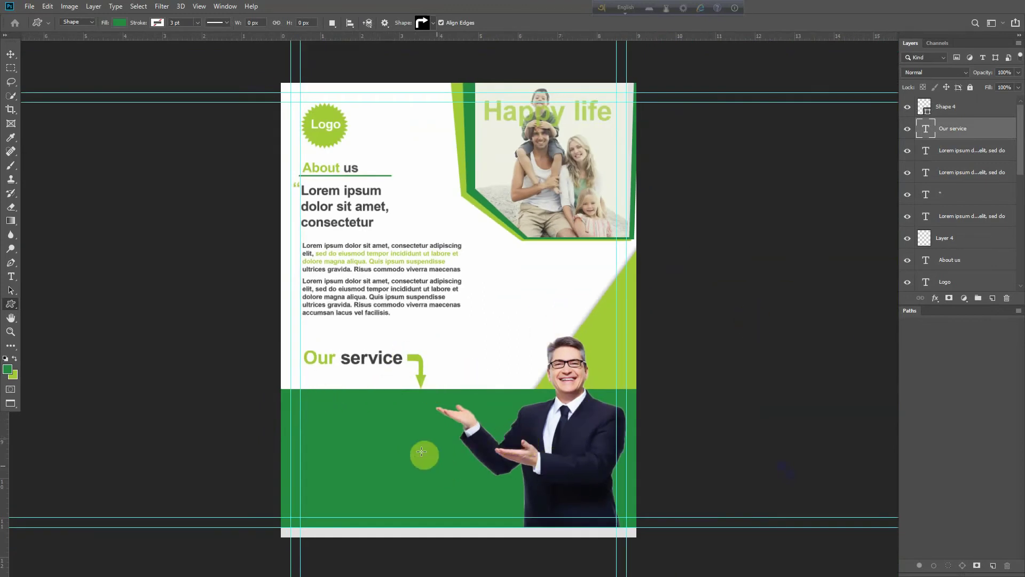
{"action": "scroll", "coordinate": [423, 411], "scroll_direction": "down", "scroll_amount": 2}
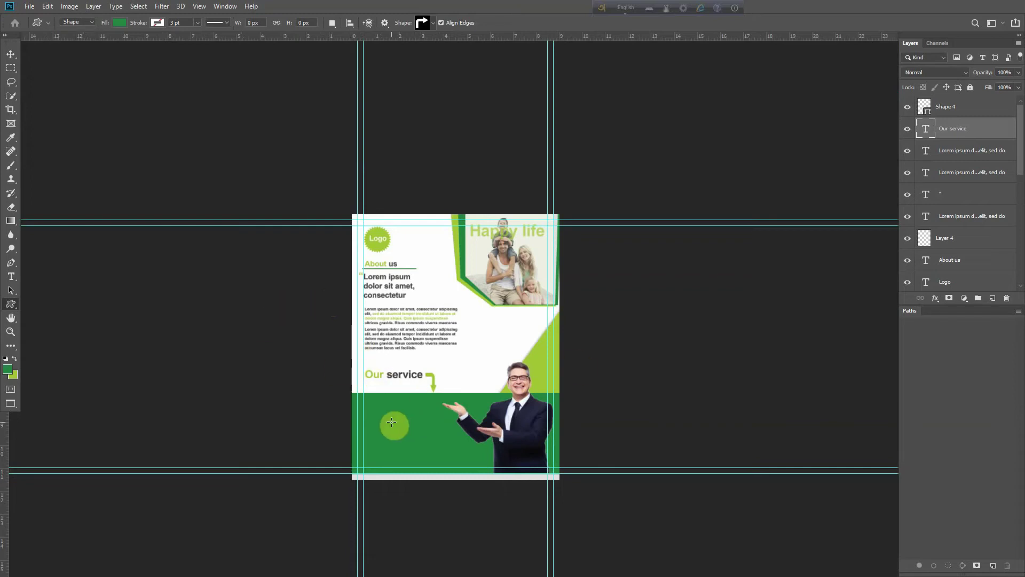
{"action": "mouse_move", "coordinate": [363, 416]}
{"action": "left_mouse_down"}
{"action": "mouse_move", "coordinate": [384, 406]}
{"action": "mouse_move", "coordinate": [375, 411]}
{"action": "left_mouse_up"}
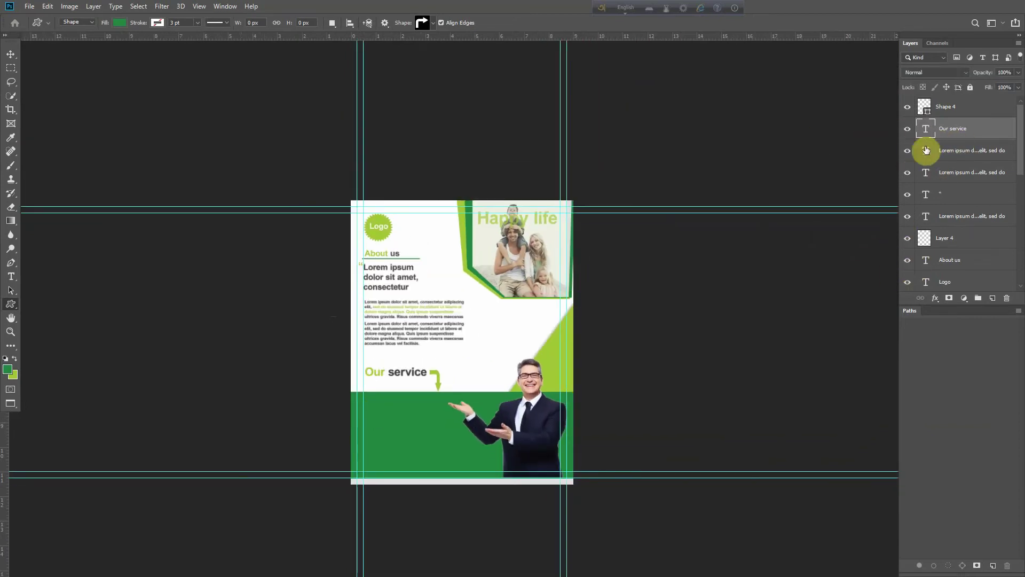
{"action": "left_click", "coordinate": [916, 112]}
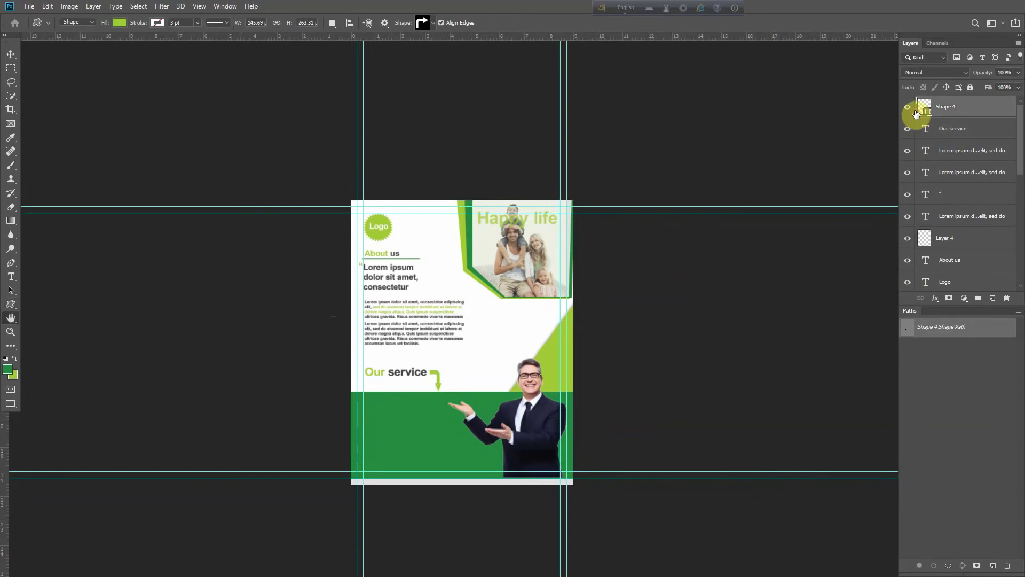
{"action": "double_click", "coordinate": [916, 112]}
{"action": "left_click", "coordinate": [987, 298]}
Draw a check mark custom shape, about 143 by 49 px, near the green band's upper left corner at the margin guide.
{"action": "left_click_drag", "start_coordinate": [400, 413], "coordinate": [428, 378]}
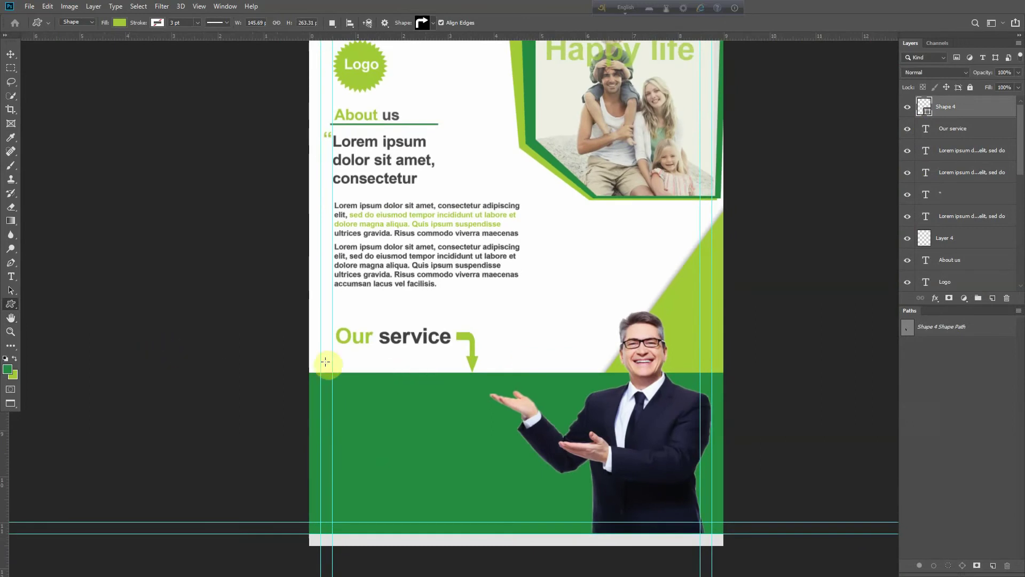
{"action": "right_click", "coordinate": [12, 303]}
{"action": "left_click", "coordinate": [52, 354]}
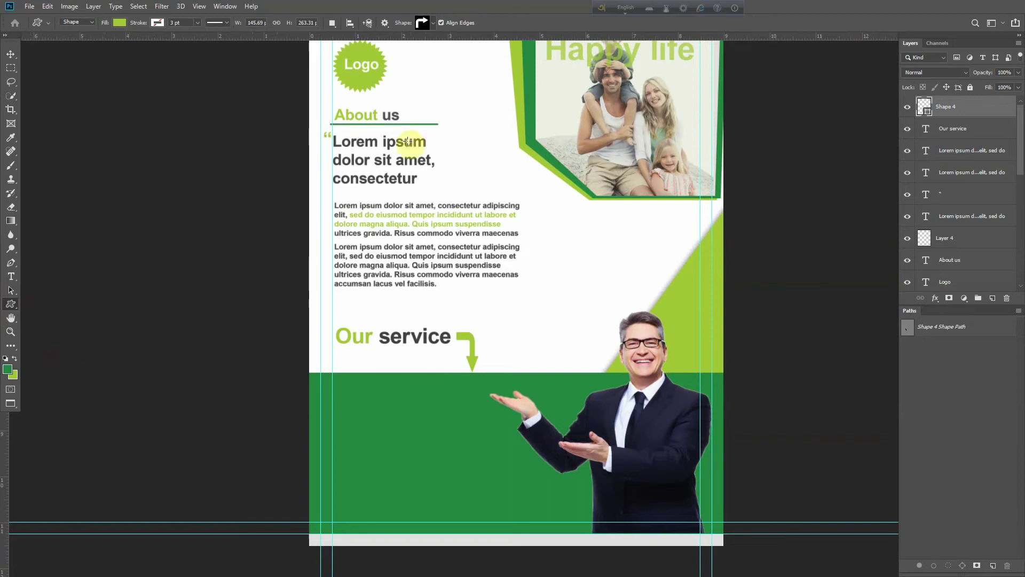
{"action": "left_click", "coordinate": [431, 24]}
{"action": "scroll", "coordinate": [507, 157], "scroll_direction": "down", "scroll_amount": 3}
{"action": "scroll", "coordinate": [508, 157], "scroll_direction": "down", "scroll_amount": 5}
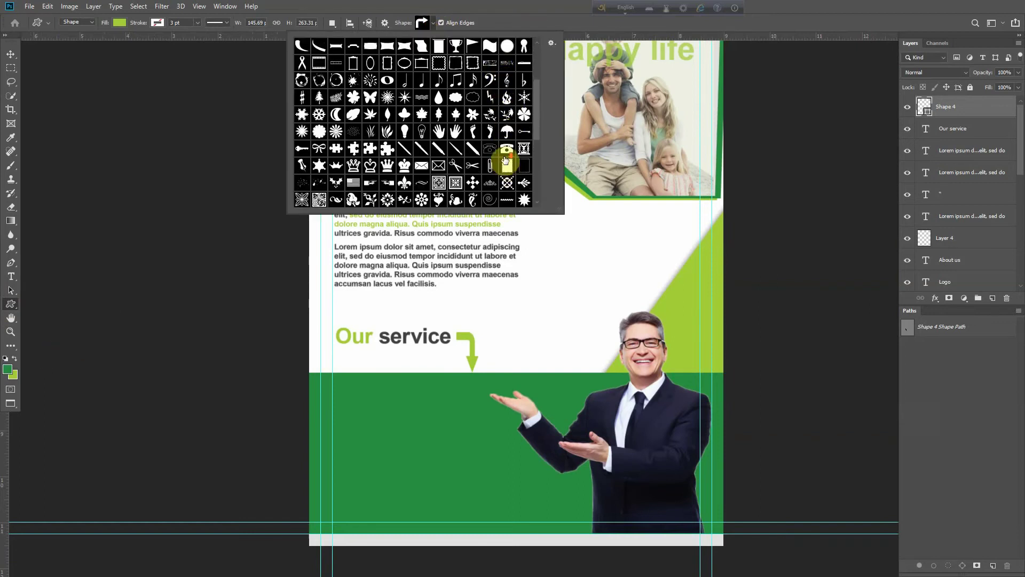
{"action": "left_click", "coordinate": [502, 165]}
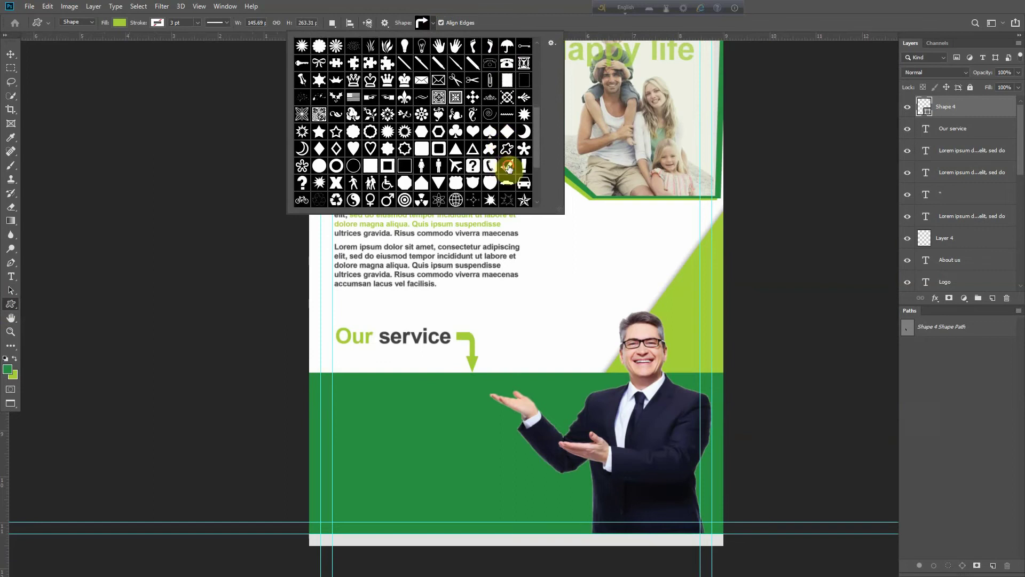
{"action": "left_click", "coordinate": [964, 378]}
{"action": "left_click_drag", "start_coordinate": [335, 394], "coordinate": [355, 401]}
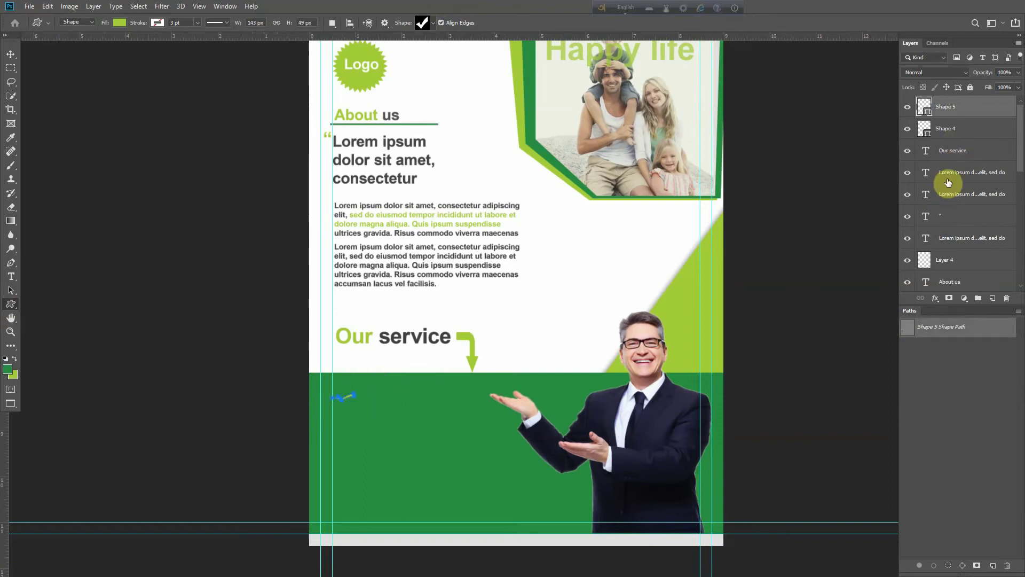
Change the check mark's fill to white, ffffff.
{"action": "double_click", "coordinate": [927, 112]}
{"action": "left_click_drag", "start_coordinate": [702, 263], "coordinate": [424, 23]}
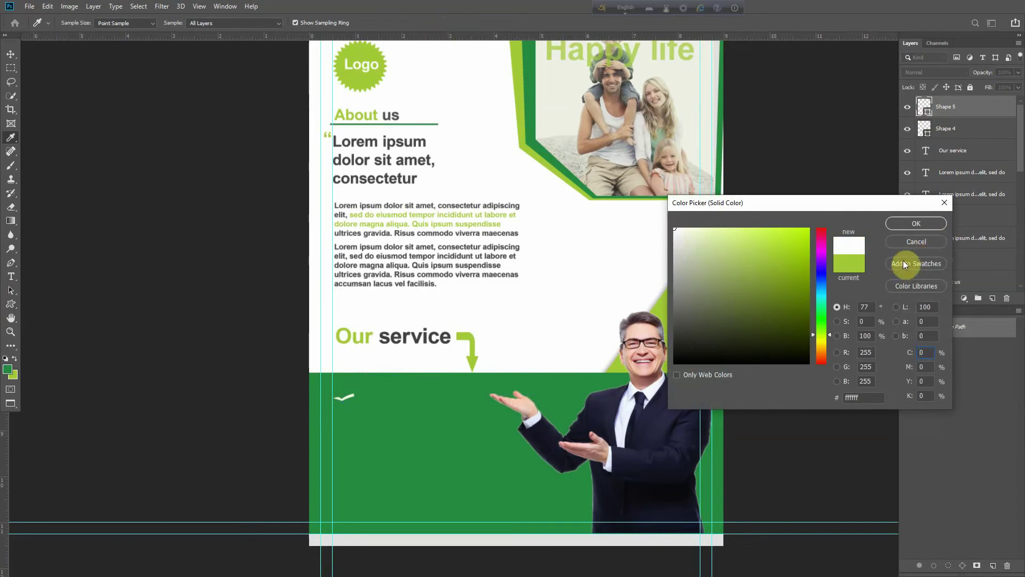
{"action": "left_click", "coordinate": [931, 224]}
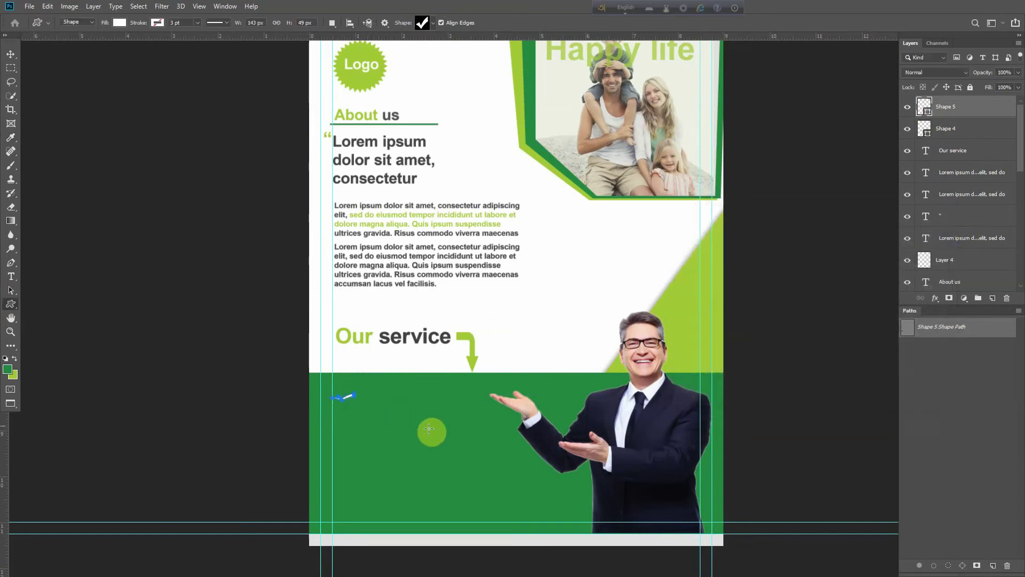
Distort the check mark with Free Transform into a narrower, taller tick of about 118 by 79 px.
{"action": "left_click", "coordinate": [374, 390]}
{"action": "left_click", "coordinate": [408, 373], "text": "alt"}
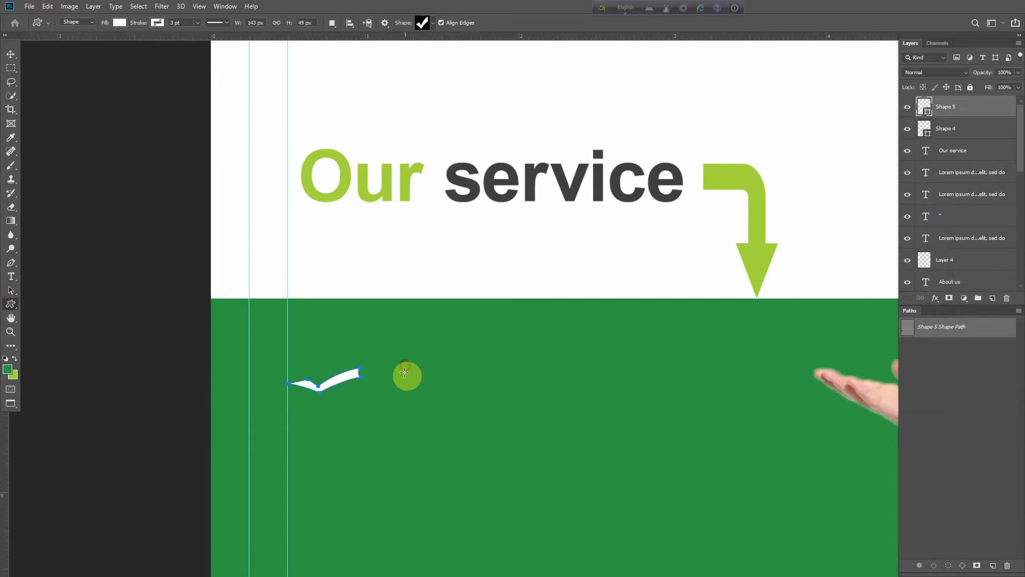
{"action": "key", "text": "ctrl+t"}
{"action": "left_click_drag", "start_coordinate": [361, 369], "coordinate": [348, 350]}
{"action": "left_click_drag", "start_coordinate": [363, 395], "coordinate": [348, 389]}
{"action": "key", "text": "Return"}
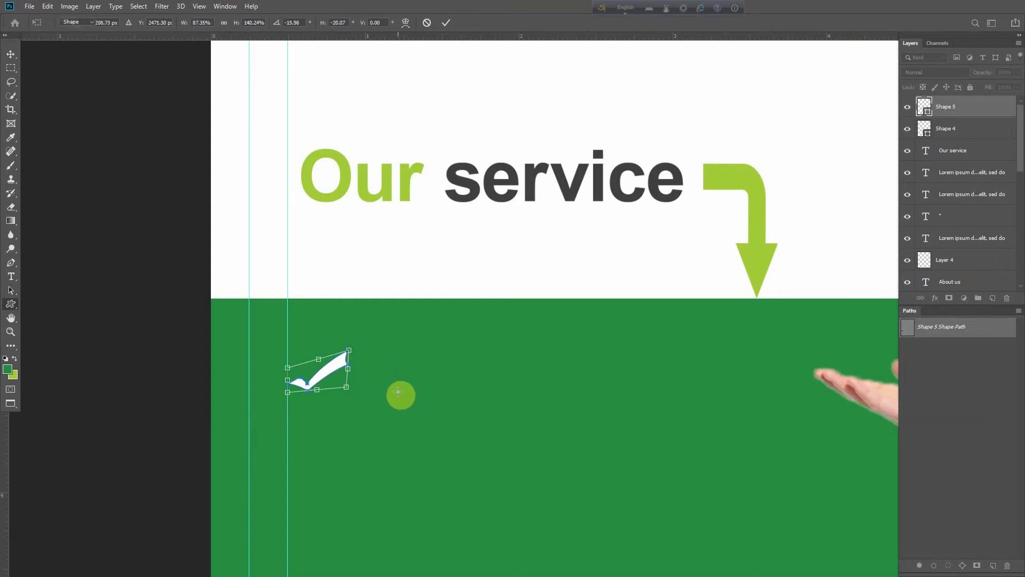
Try to copy the check mark down the green band four times within the same shape layer and select all five.
{"action": "left_click_drag", "start_coordinate": [392, 355], "coordinate": [321, 398]}
{"action": "left_click_drag", "start_coordinate": [374, 358], "coordinate": [373, 374]}
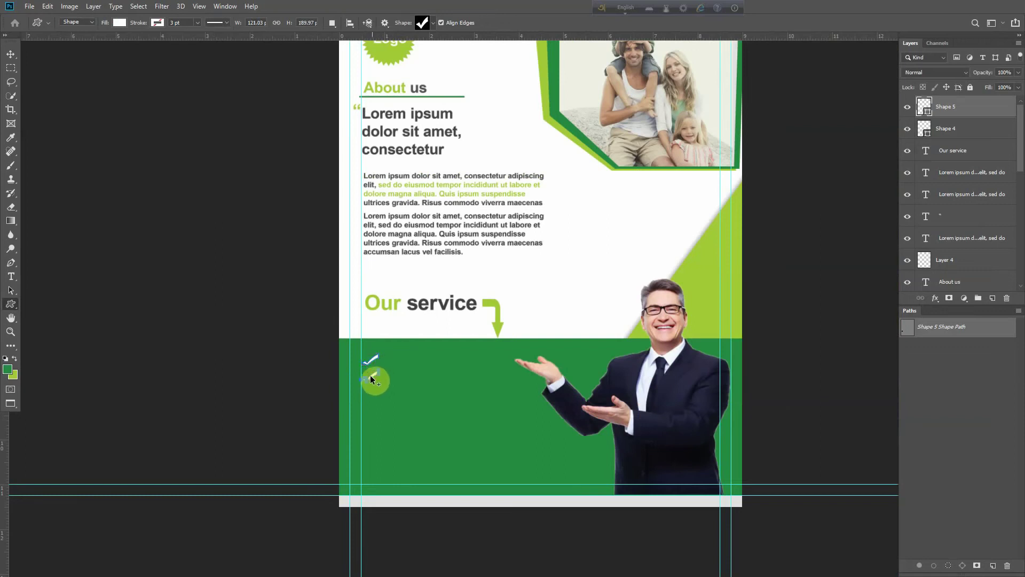
{"action": "left_click_drag", "start_coordinate": [371, 395], "coordinate": [371, 448]}
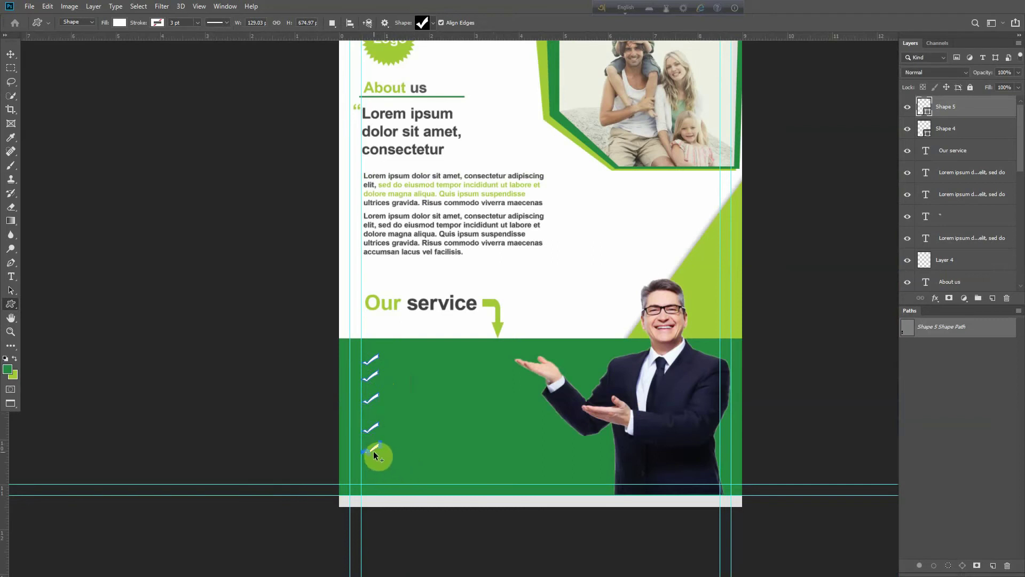
{"action": "left_click_drag", "start_coordinate": [373, 450], "coordinate": [373, 458]}
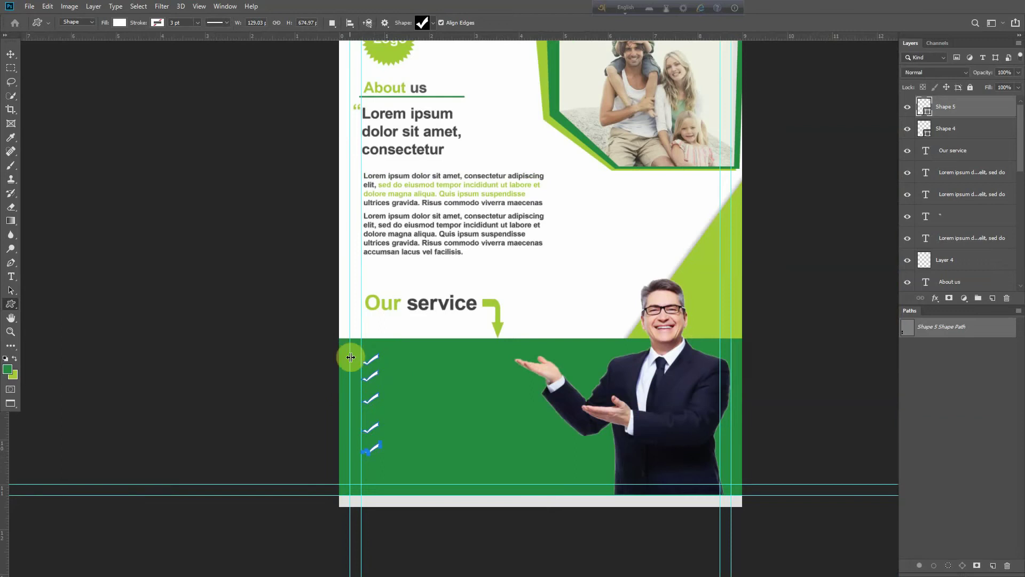
{"action": "left_click_drag", "start_coordinate": [346, 351], "coordinate": [426, 492]}
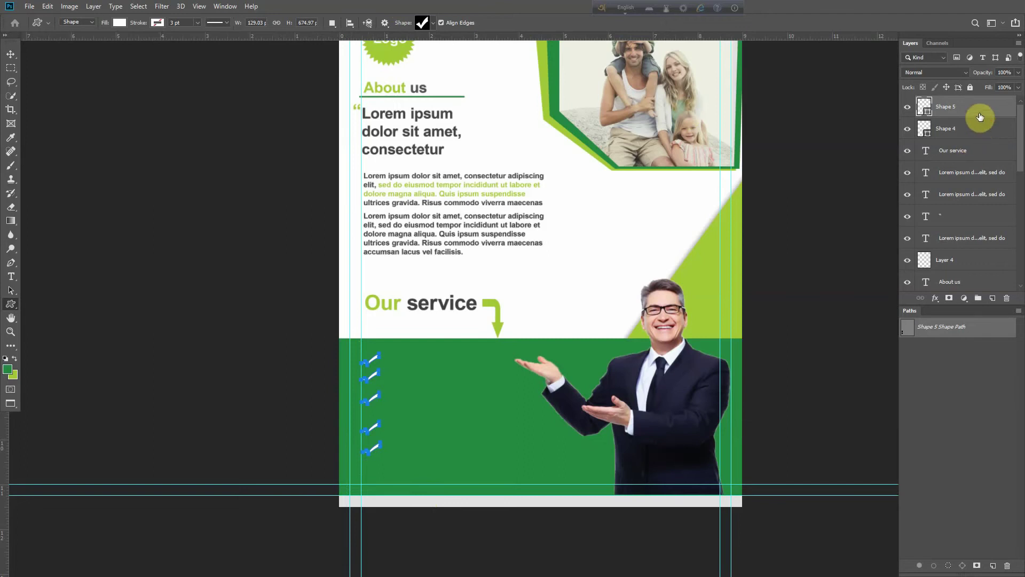
Undo the check mark copies back to the single original.
{"action": "left_click_drag", "start_coordinate": [977, 117], "coordinate": [926, 176]}
{"action": "key", "text": "ctrl+z"}
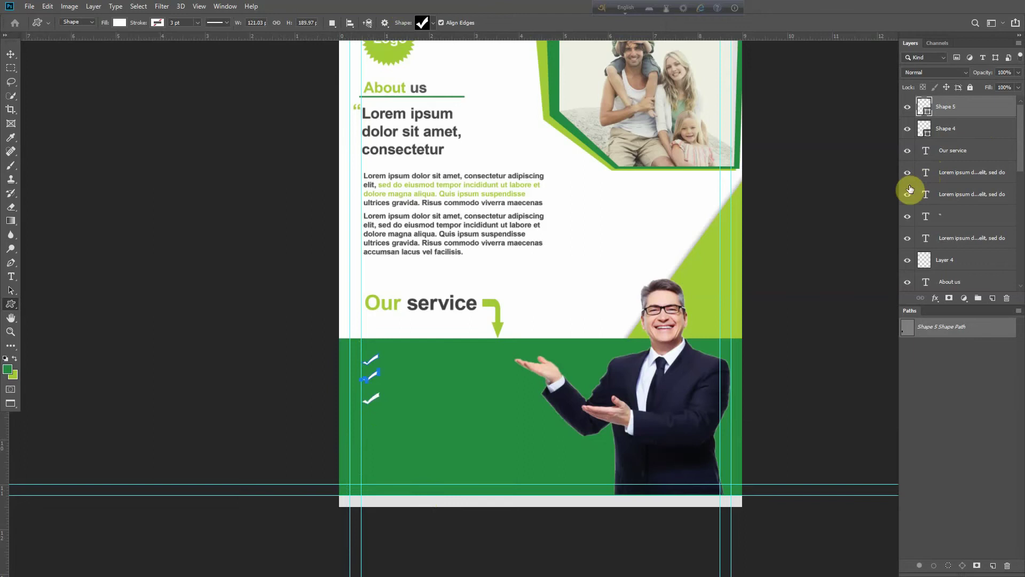
{"action": "key", "text": "ctrl+z"}
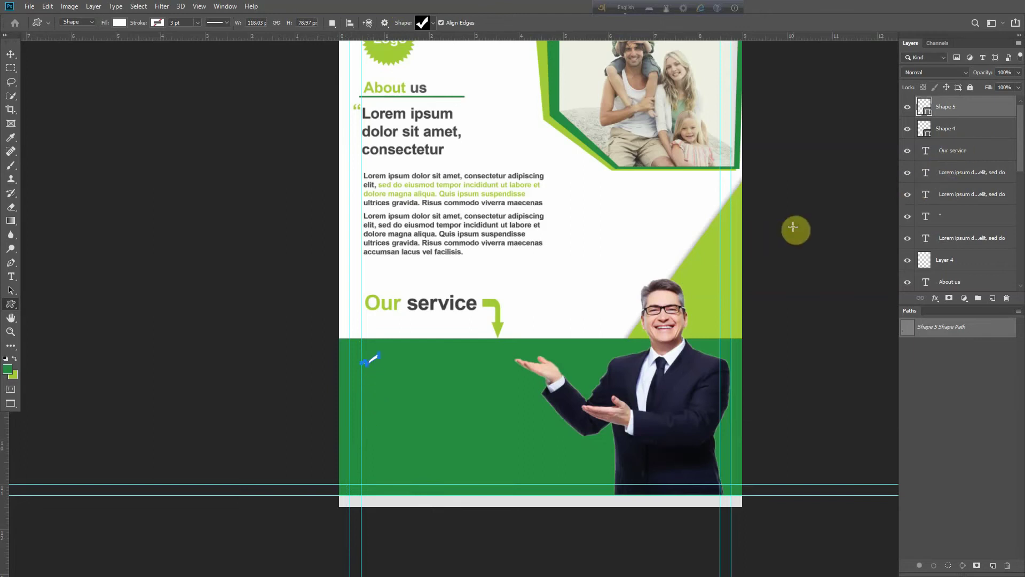
Duplicate the Shape 5 check mark layer four times.
{"action": "left_click", "coordinate": [908, 130]}
{"action": "left_click", "coordinate": [908, 129]}
{"action": "left_click", "coordinate": [907, 130]}
{"action": "left_click", "coordinate": [973, 104]}
{"action": "key", "text": "ctrl+j"}
{"action": "key", "text": "ctrl+j"}
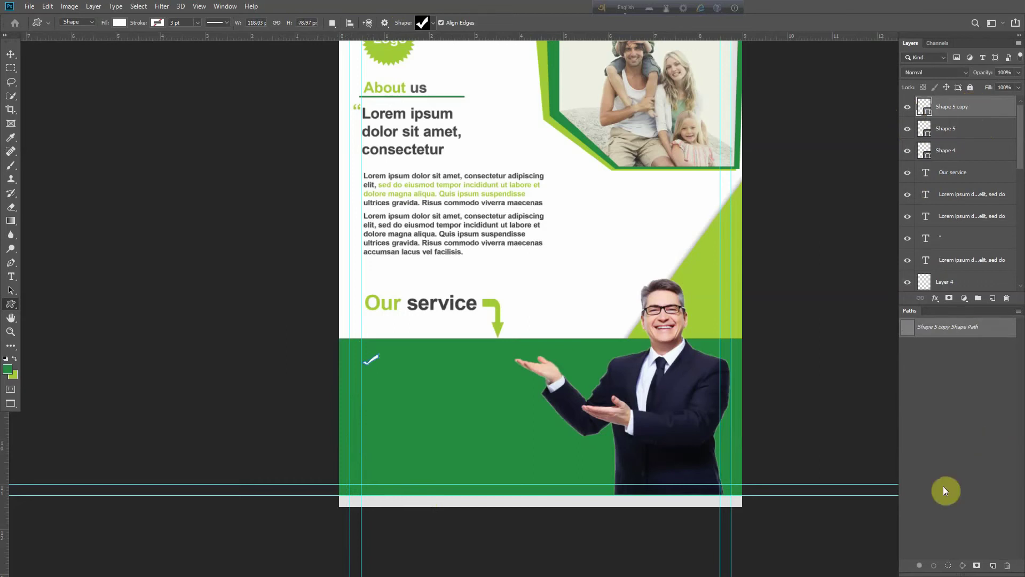
{"action": "key", "text": "ctrl+j"}
{"action": "key", "text": "ctrl+j"}
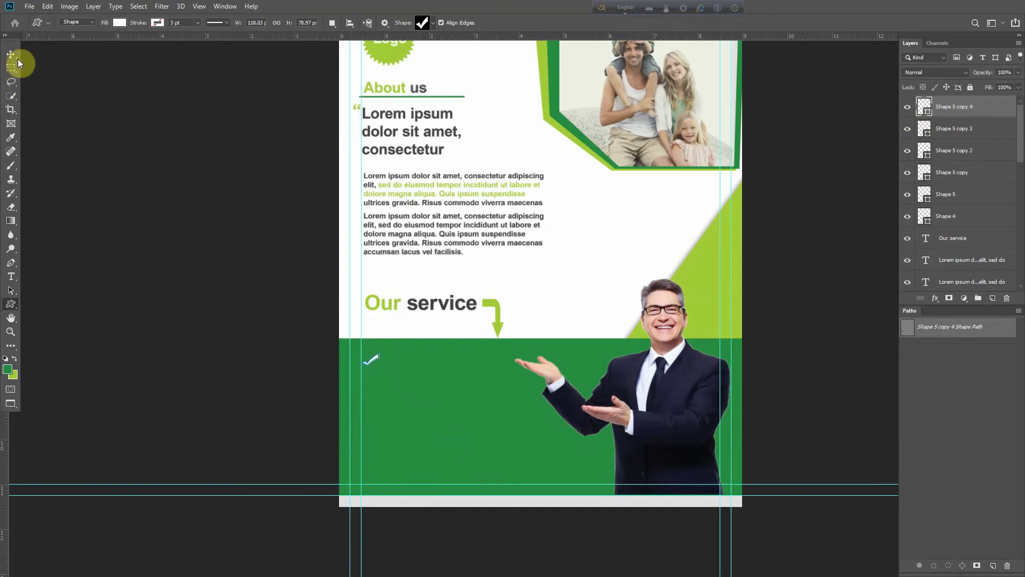
Move the Shape 5 copy 4 check mark down to form the second bullet just below the first.
{"action": "left_click", "coordinate": [977, 106]}
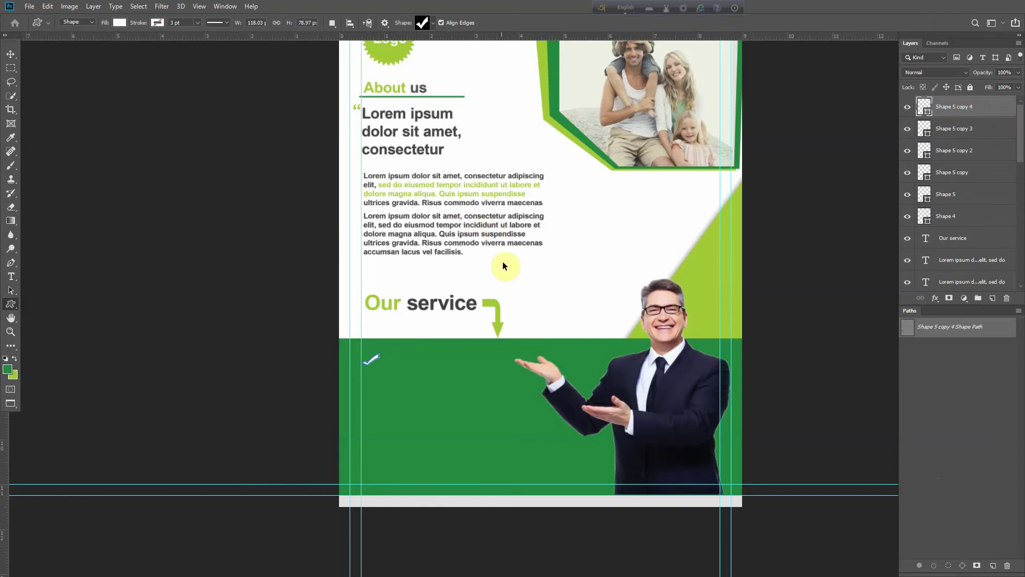
{"action": "key", "text": "ctrl+t"}
{"action": "scroll", "coordinate": [373, 382], "scroll_direction": "up", "scroll_amount": 2}
{"action": "left_click_drag", "start_coordinate": [415, 303], "coordinate": [411, 413]}
{"action": "key", "text": "ctrl+z"}
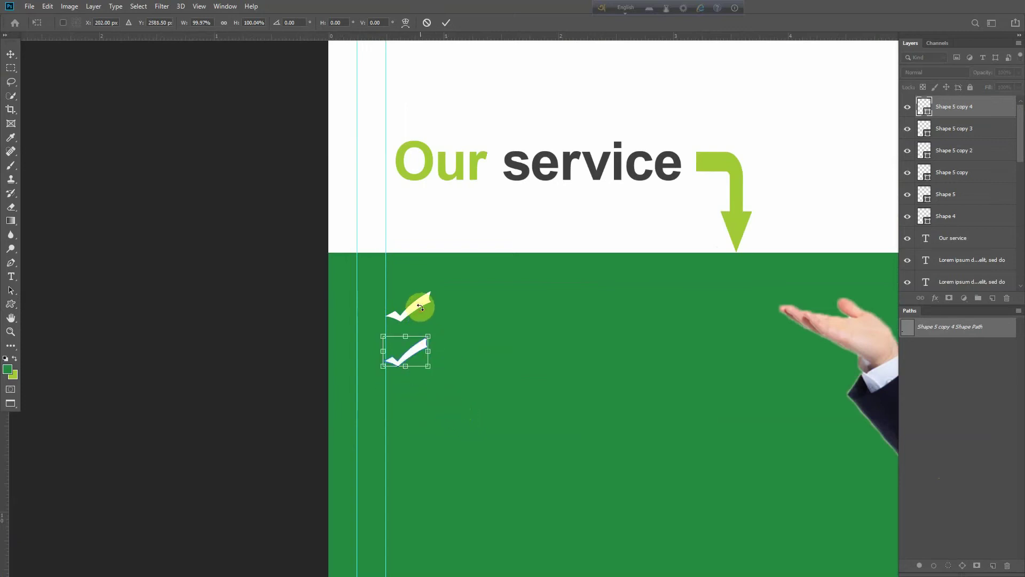
{"action": "left_click", "coordinate": [63, 23]}
Move the Shape 5 copy 3 check mark straight down as the third bullet, to about Y 2734 px.
{"action": "left_click", "coordinate": [955, 130]}
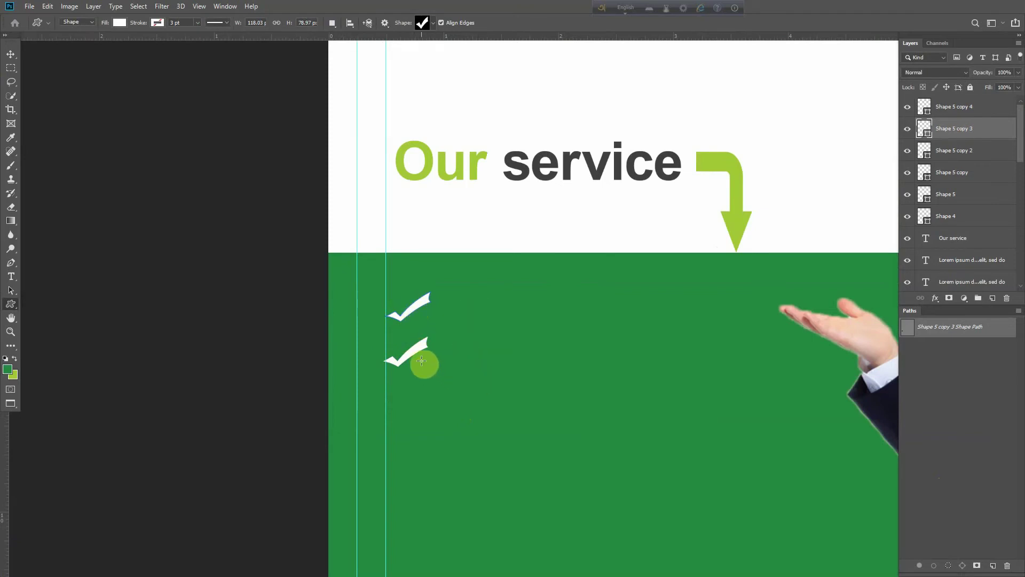
{"action": "key", "text": "ctrl+t"}
{"action": "left_click_drag", "start_coordinate": [423, 300], "coordinate": [423, 403]}
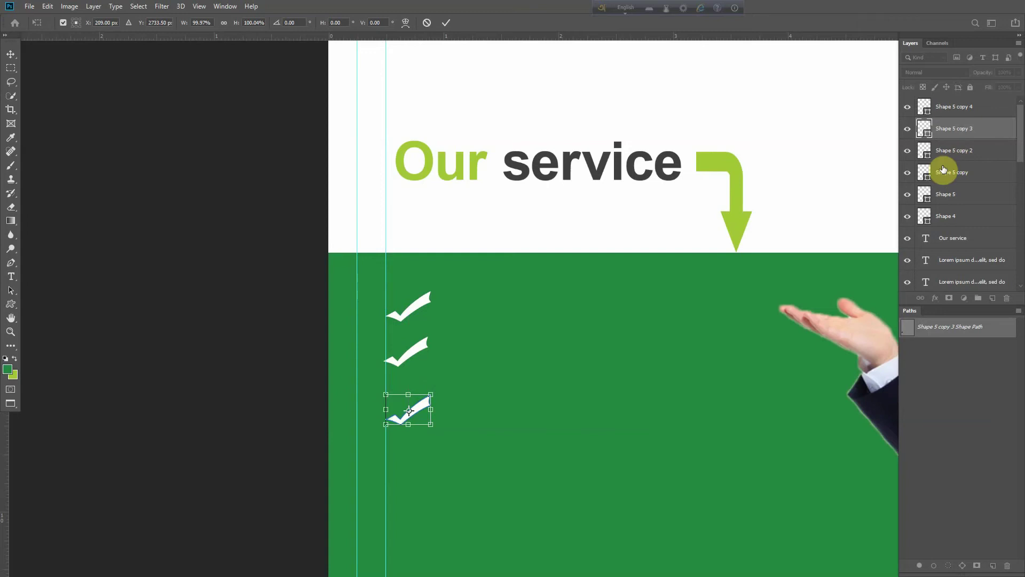
{"action": "key", "text": "Return"}
Move the original Shape 5 check mark straight down as the fourth bullet, to about Y 2866 px.
{"action": "left_click", "coordinate": [937, 219]}
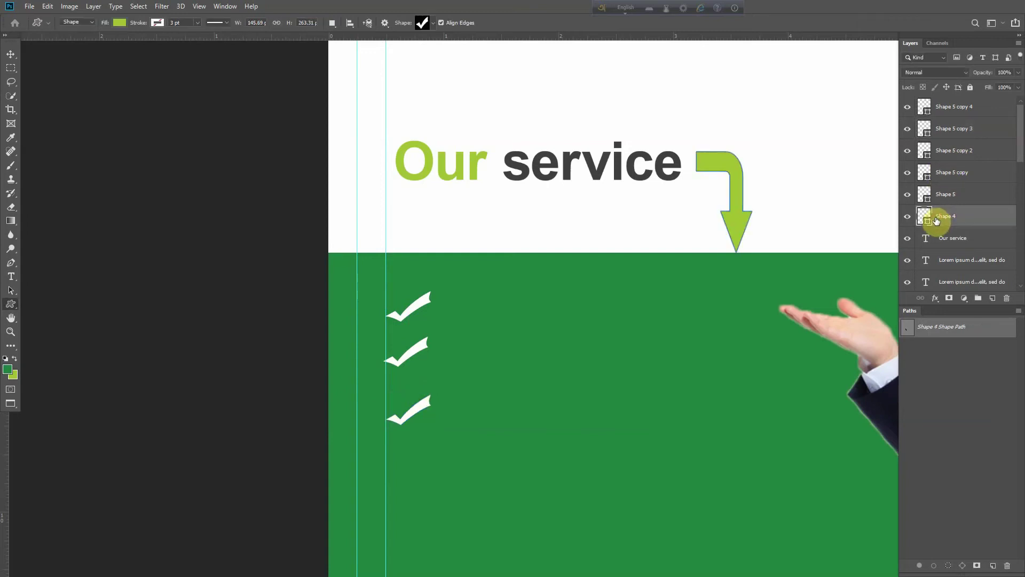
{"action": "left_click", "coordinate": [908, 218]}
{"action": "left_click", "coordinate": [908, 217]}
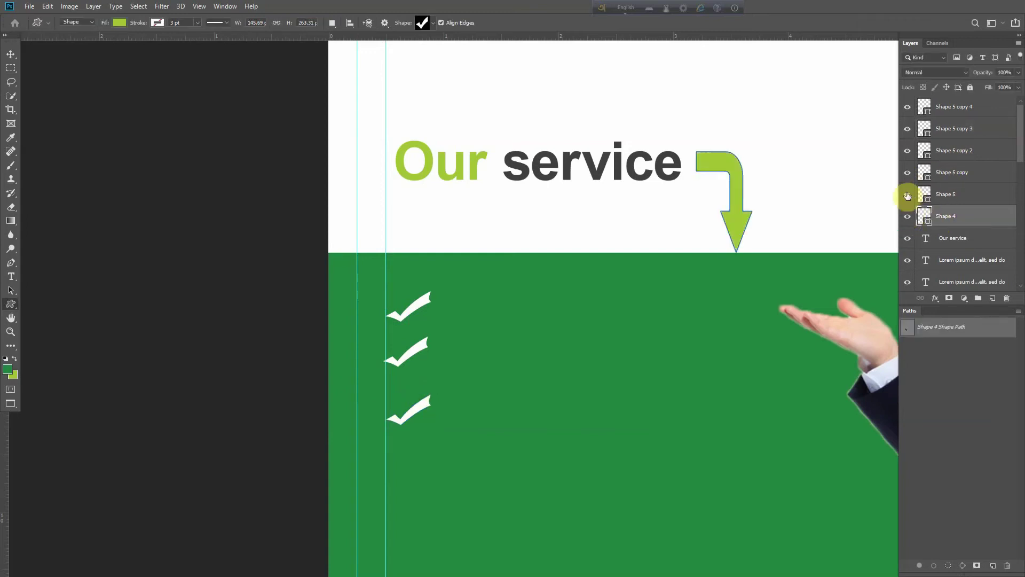
{"action": "left_click", "coordinate": [964, 199]}
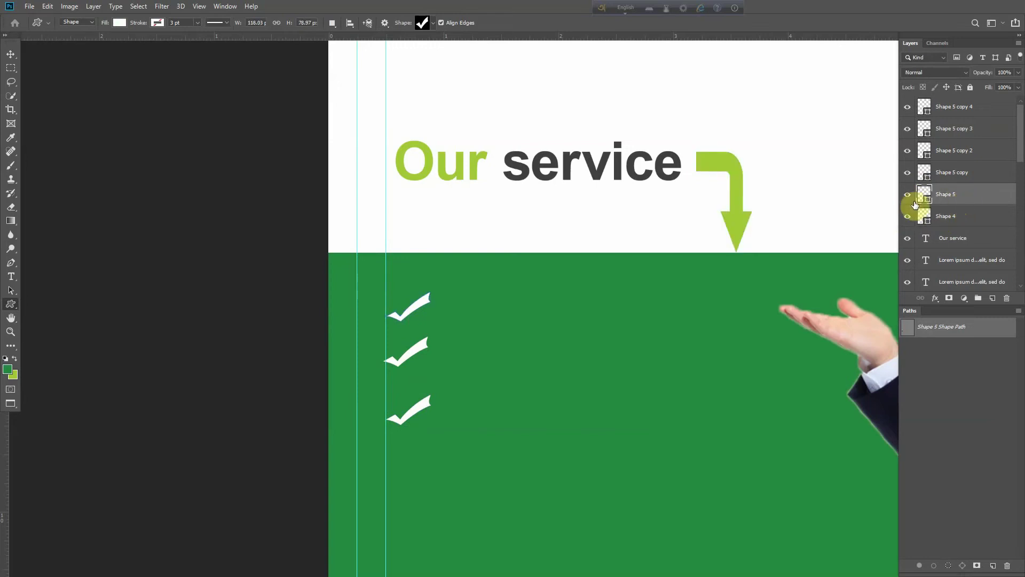
{"action": "key", "text": "ctrl+t"}
{"action": "left_click_drag", "start_coordinate": [425, 307], "coordinate": [424, 458]}
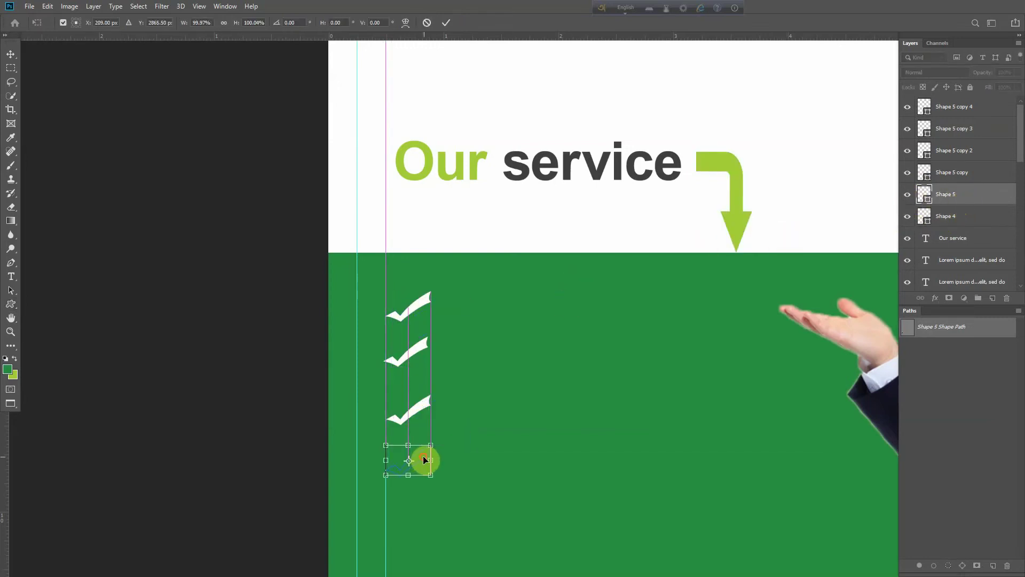
{"action": "left_click_drag", "start_coordinate": [492, 369], "coordinate": [457, 387]}
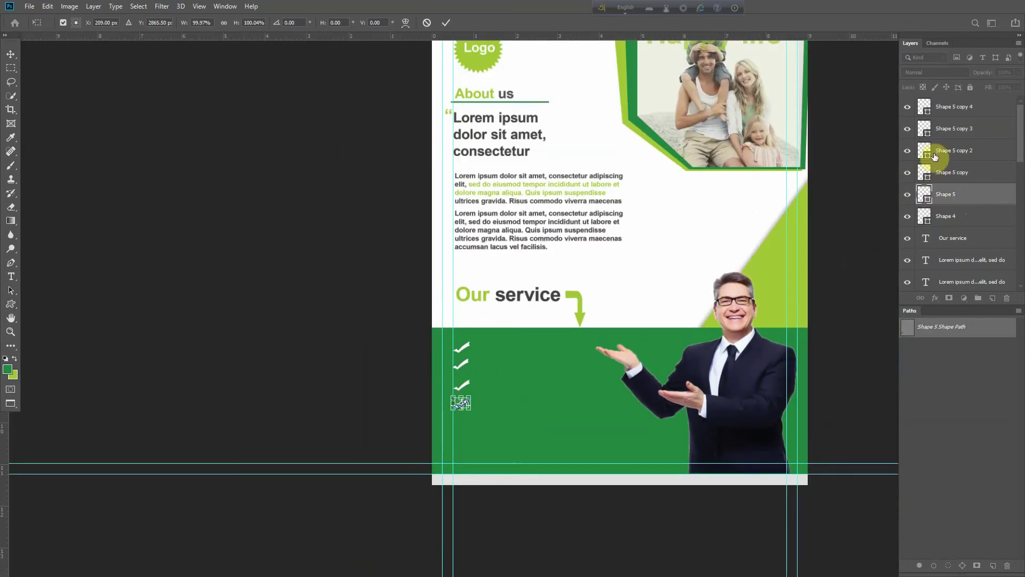
Move the Shape 5 copy check mark down as the fifth bullet, to about X 202 px and Y 3051 px.
{"action": "left_click", "coordinate": [932, 171]}
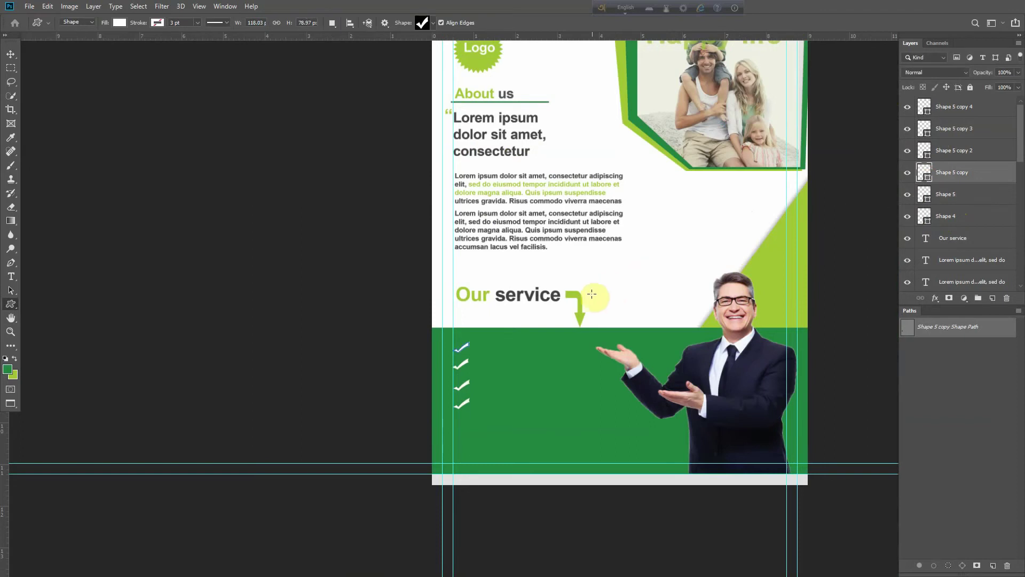
{"action": "key", "text": "ctrl+t"}
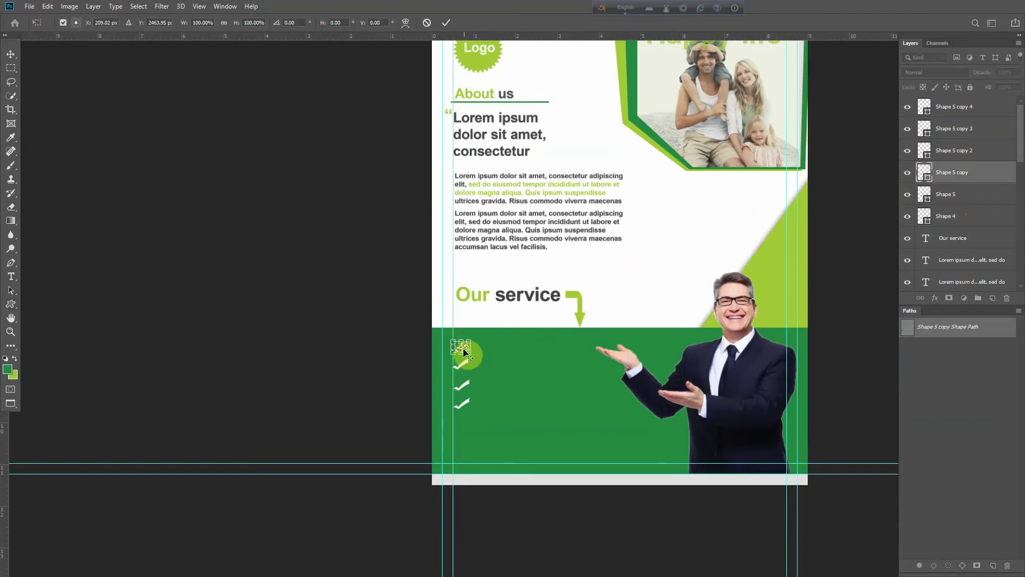
{"action": "scroll", "coordinate": [464, 351], "scroll_direction": "up", "scroll_amount": 3}
{"action": "left_click_drag", "start_coordinate": [483, 347], "coordinate": [479, 537]}
{"action": "scroll", "coordinate": [534, 396], "scroll_direction": "down", "scroll_amount": 3}
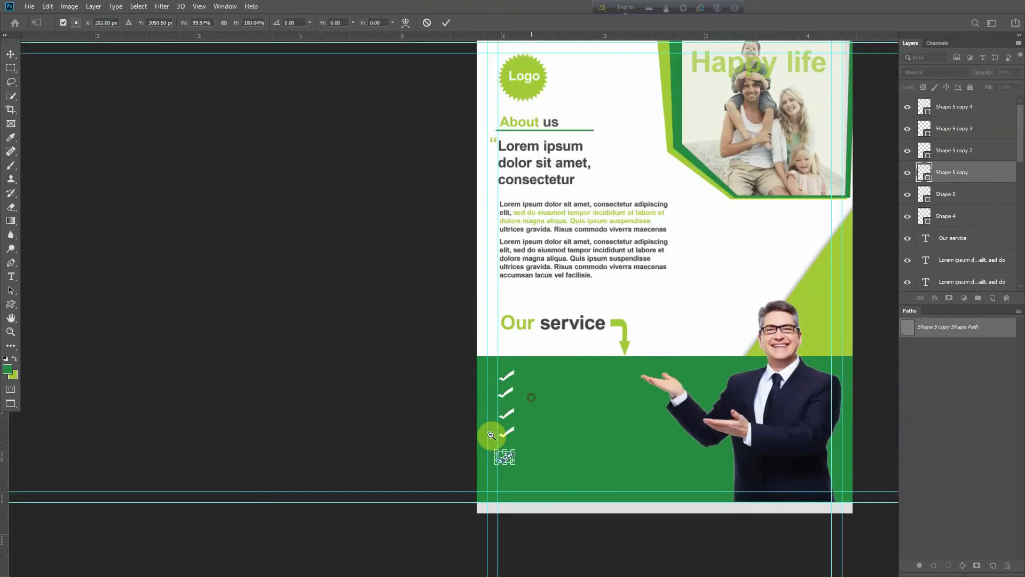
{"action": "key", "text": "Return"}
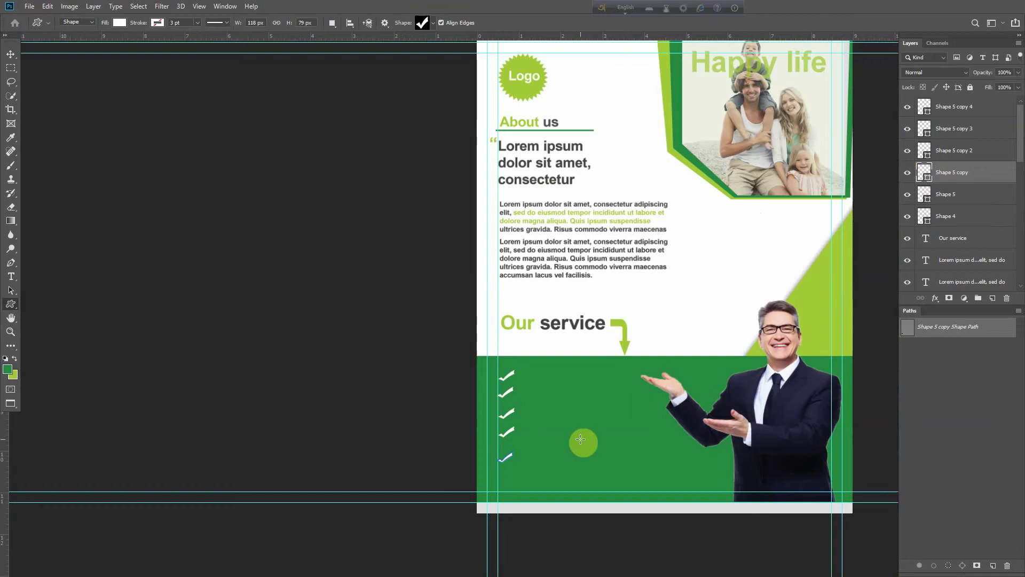
{"action": "left_click", "coordinate": [959, 452]}
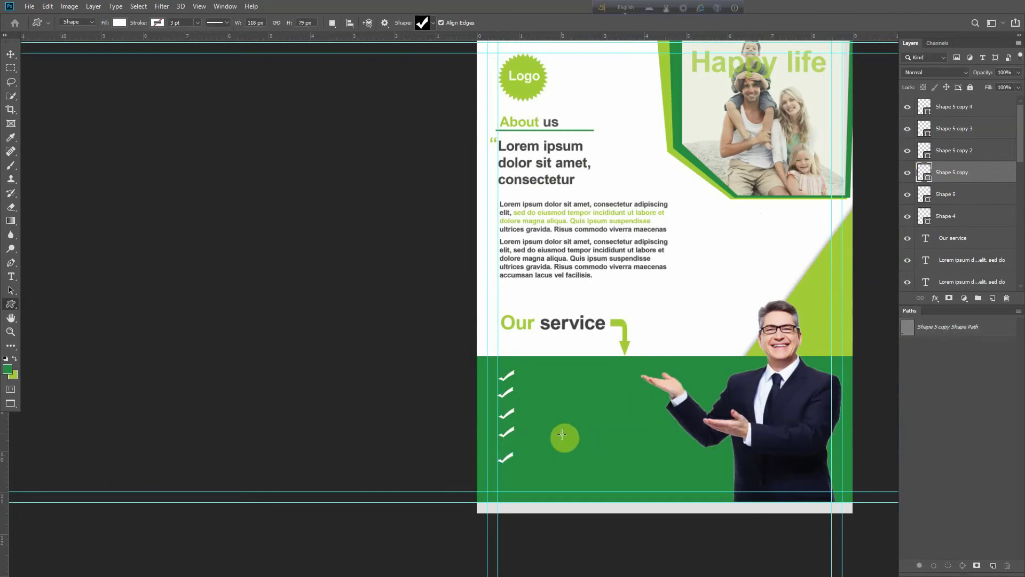
{"action": "left_click", "coordinate": [901, 169]}
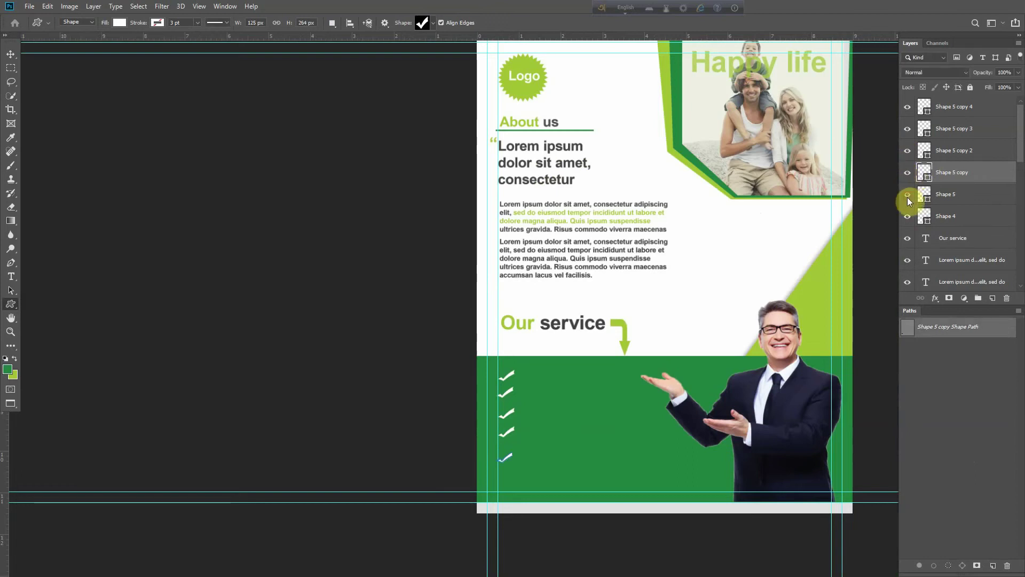
{"action": "key", "text": "ctrl+t"}
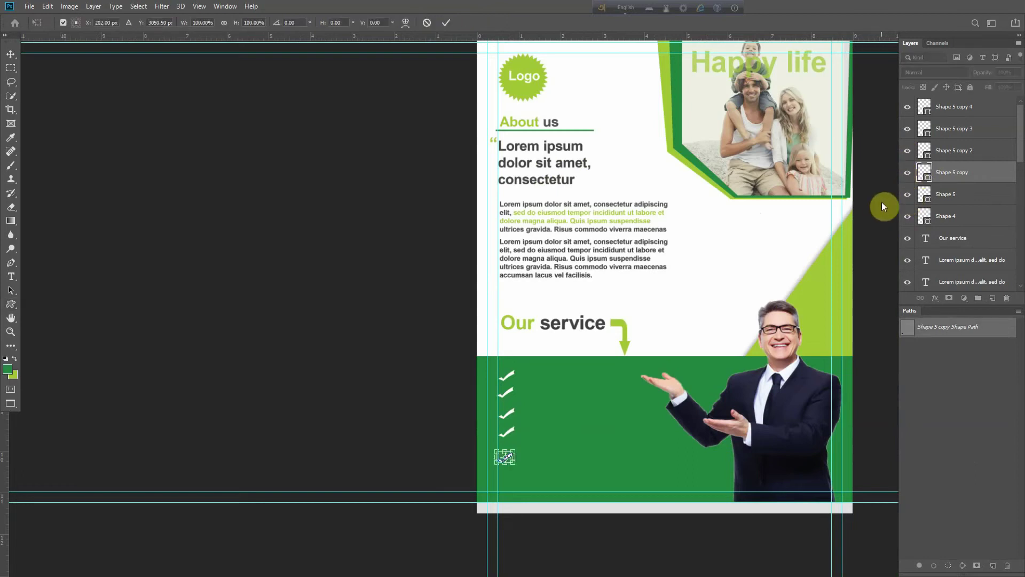
{"action": "key", "text": "Return"}
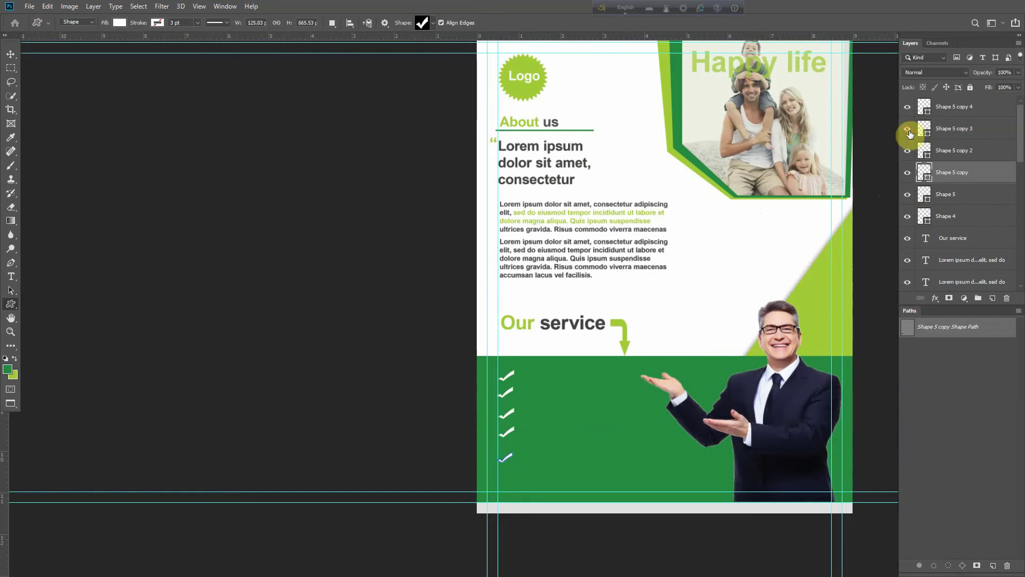
Nudge the fourth check mark (Shape 5) down slightly to even out the bullet spacing.
{"action": "left_click", "coordinate": [905, 153]}
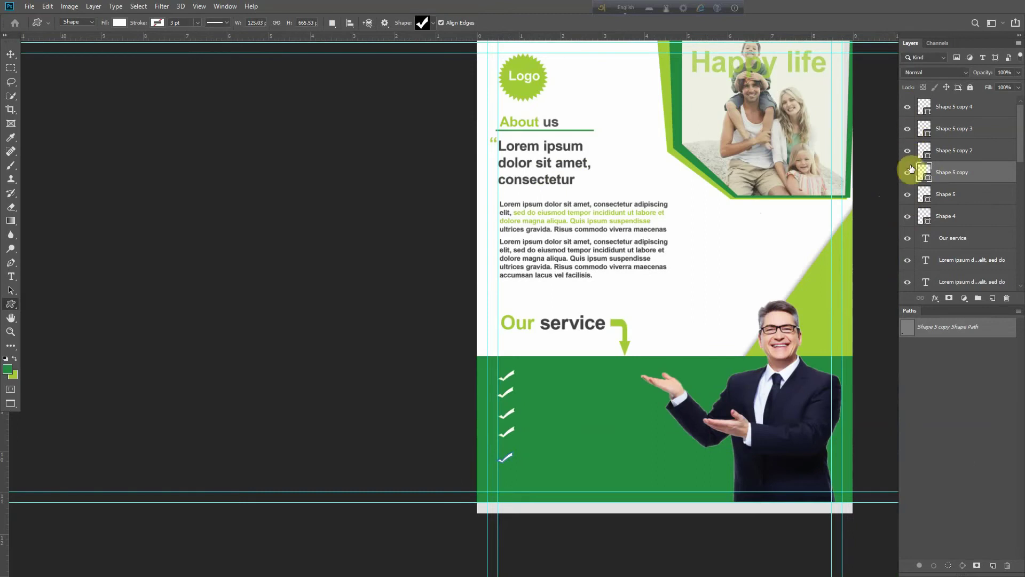
{"action": "left_click", "coordinate": [910, 174]}
{"action": "left_click", "coordinate": [910, 175]}
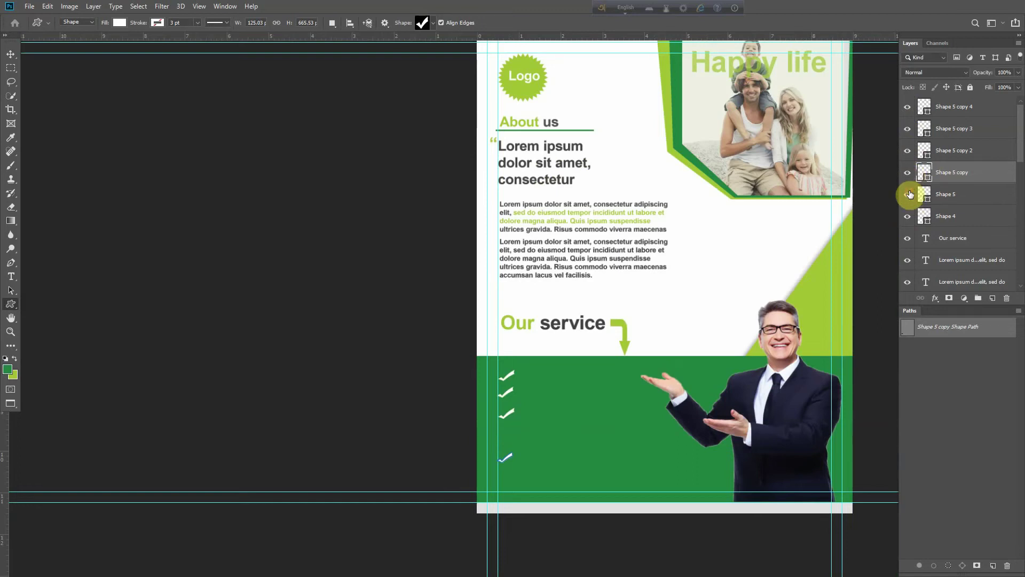
{"action": "left_click", "coordinate": [910, 194]}
{"action": "left_click", "coordinate": [964, 197]}
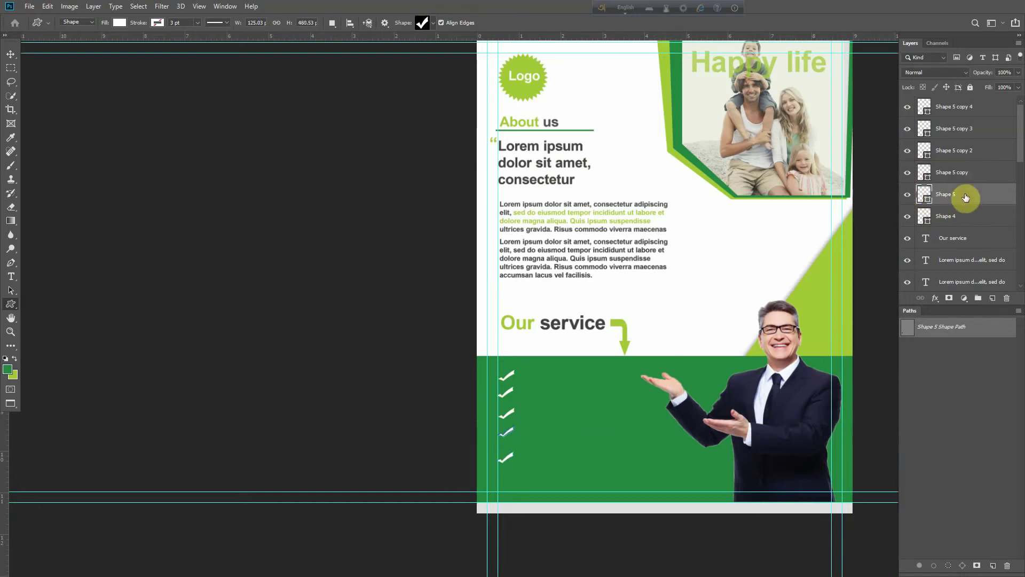
{"action": "key", "text": "ctrl+t"}
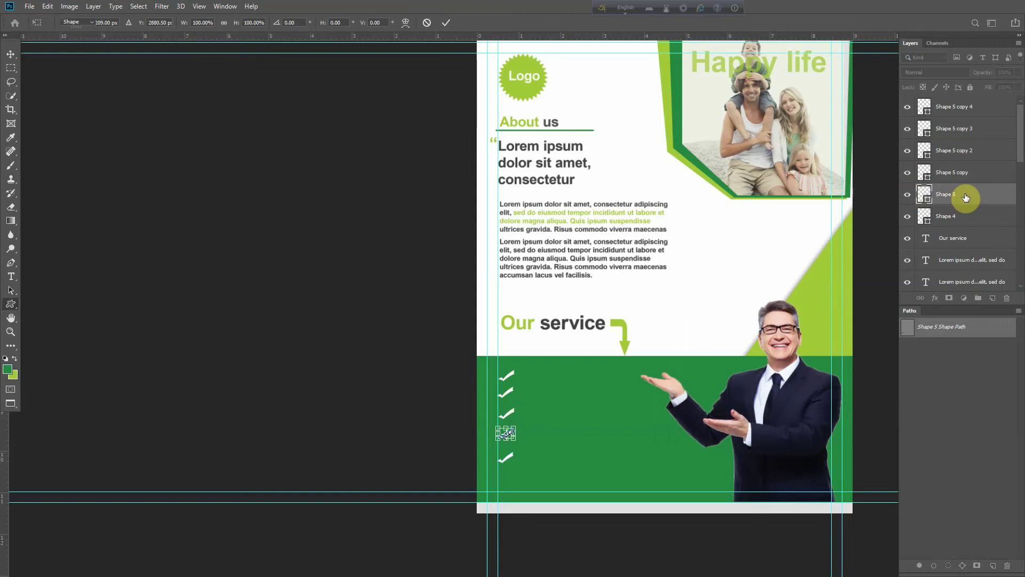
{"action": "key", "text": "Return"}
{"action": "key", "text": "ctrl+t"}
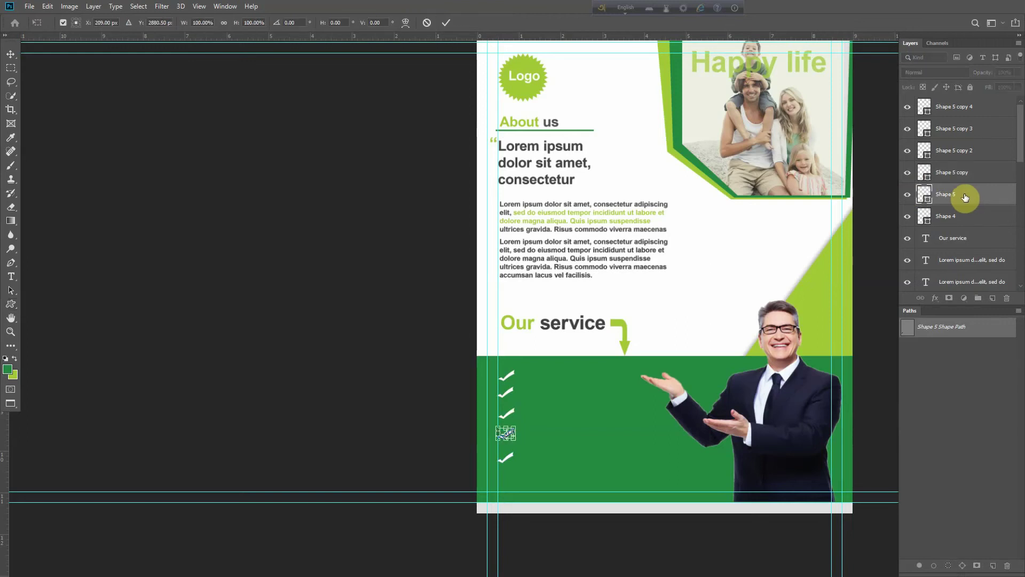
{"action": "key", "text": "Return"}
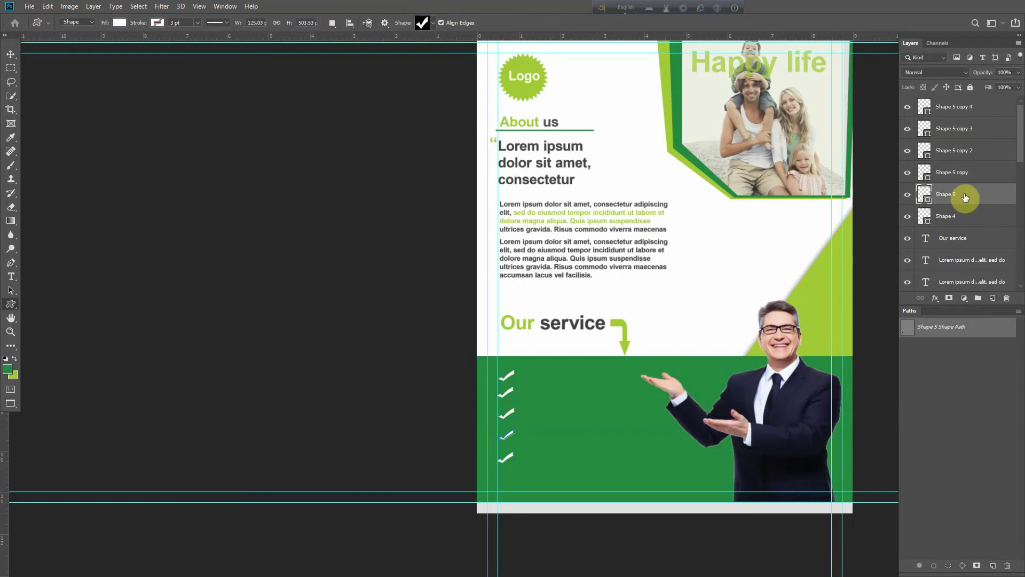
{"action": "left_click", "coordinate": [11, 262]}
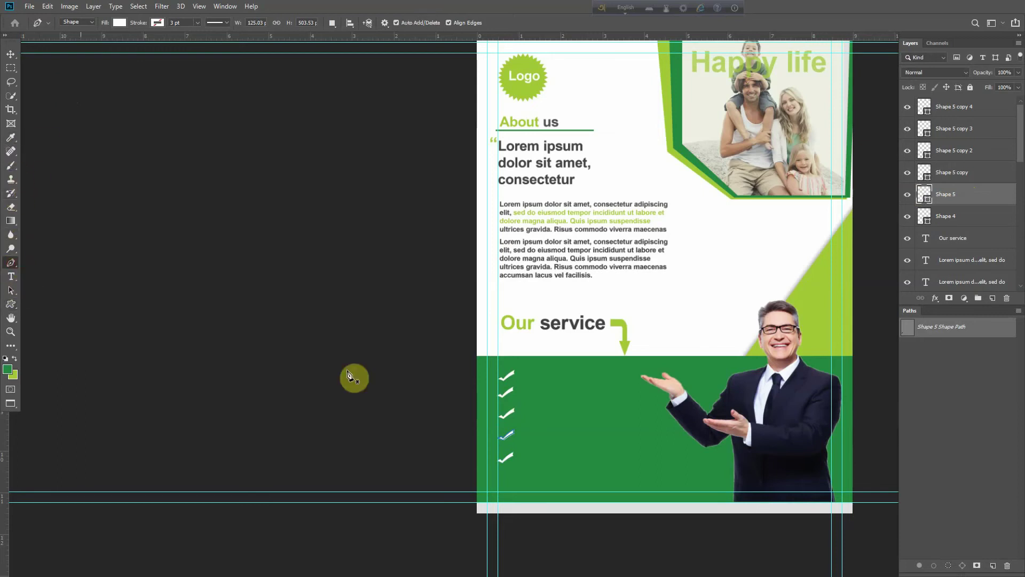
{"action": "left_click_drag", "start_coordinate": [416, 316], "coordinate": [589, 542]}
{"action": "left_click", "coordinate": [350, 25]}
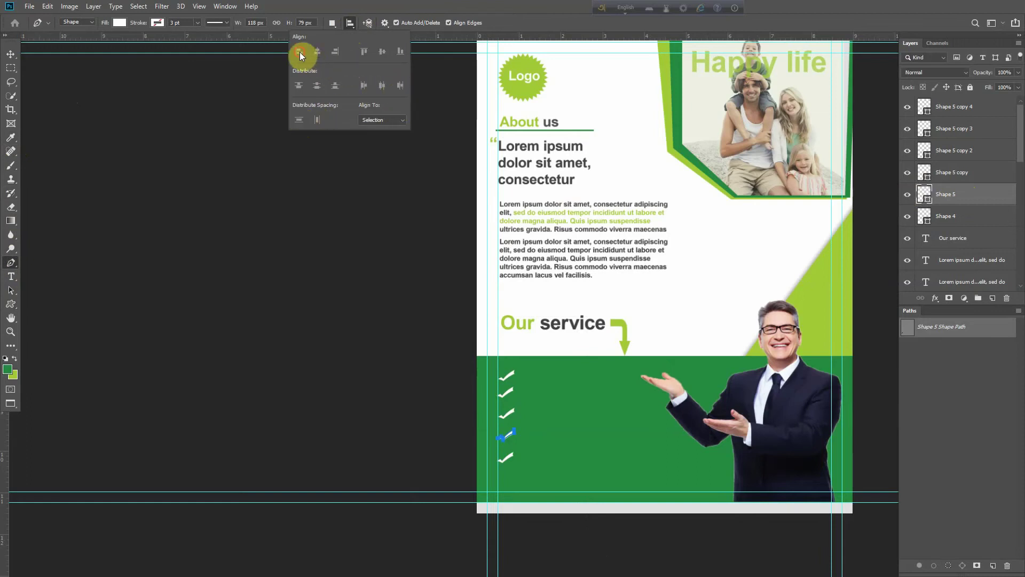
{"action": "left_click", "coordinate": [954, 399]}
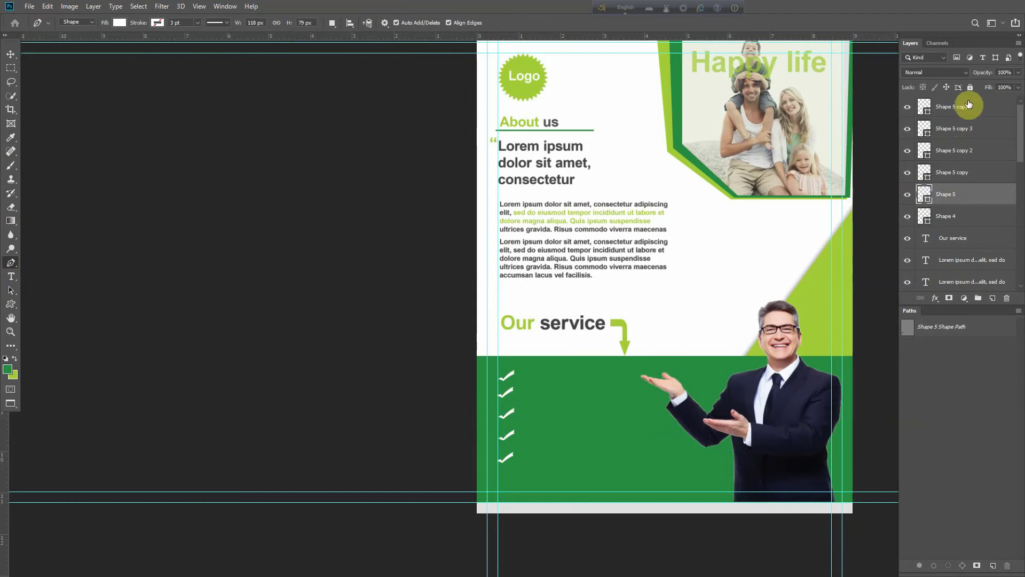
Select all five Shape 5 check mark layers and move them down together within the green area, to about Y 2817 px.
{"action": "left_click", "coordinate": [968, 113]}
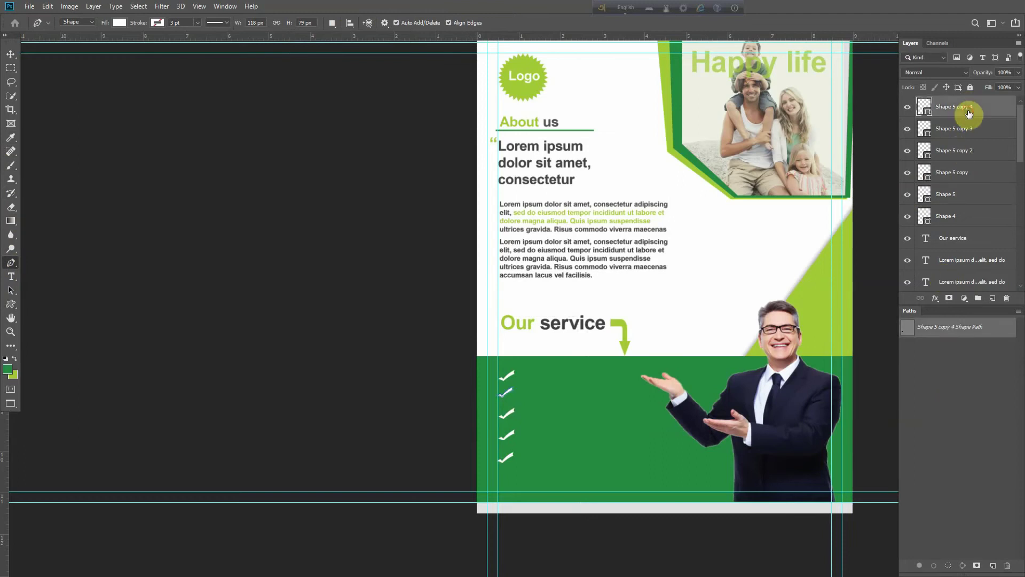
{"action": "left_click", "coordinate": [956, 197], "text": "shift"}
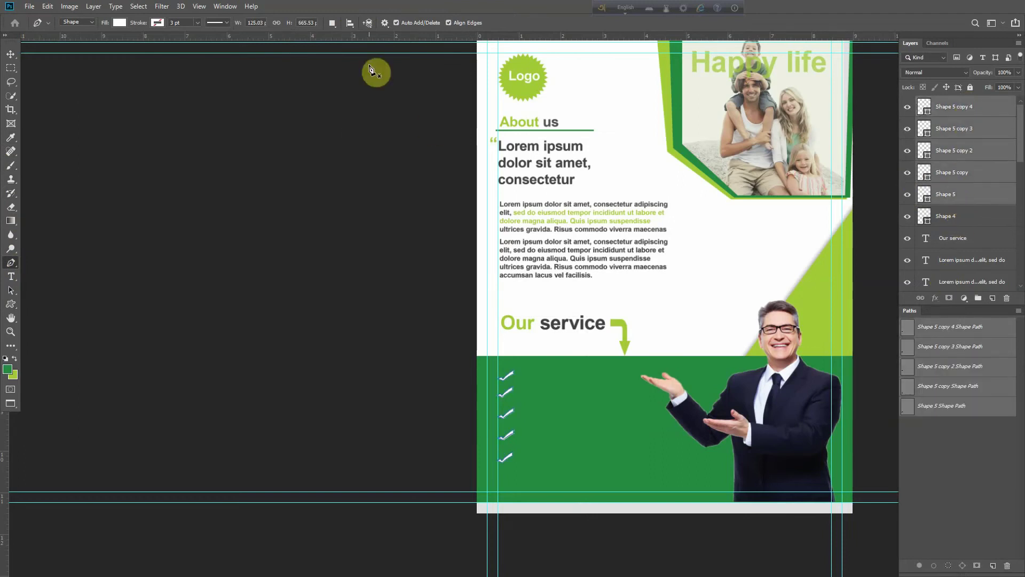
{"action": "left_click", "coordinate": [349, 22]}
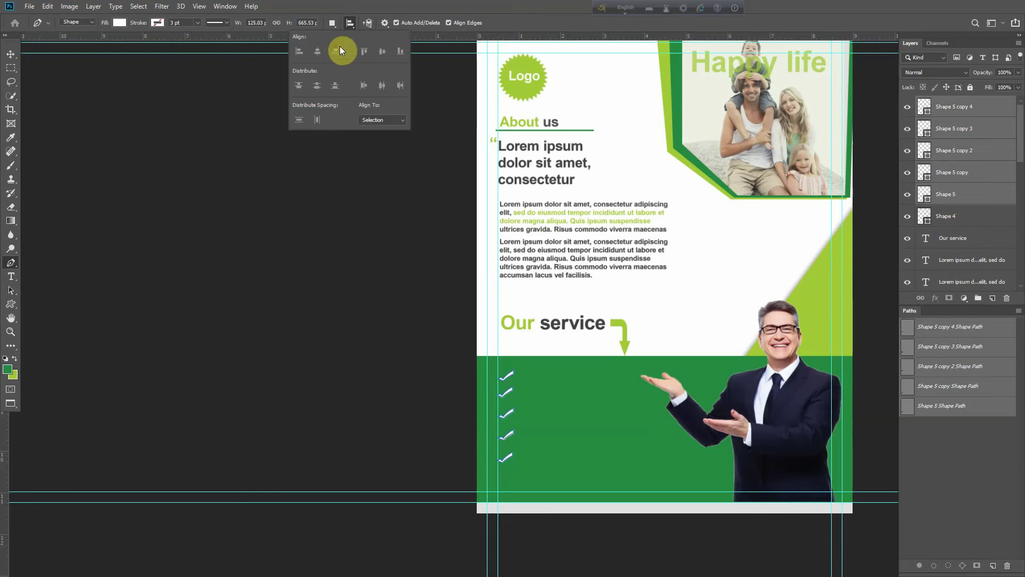
{"action": "left_click", "coordinate": [336, 23]}
{"action": "left_click", "coordinate": [931, 492]}
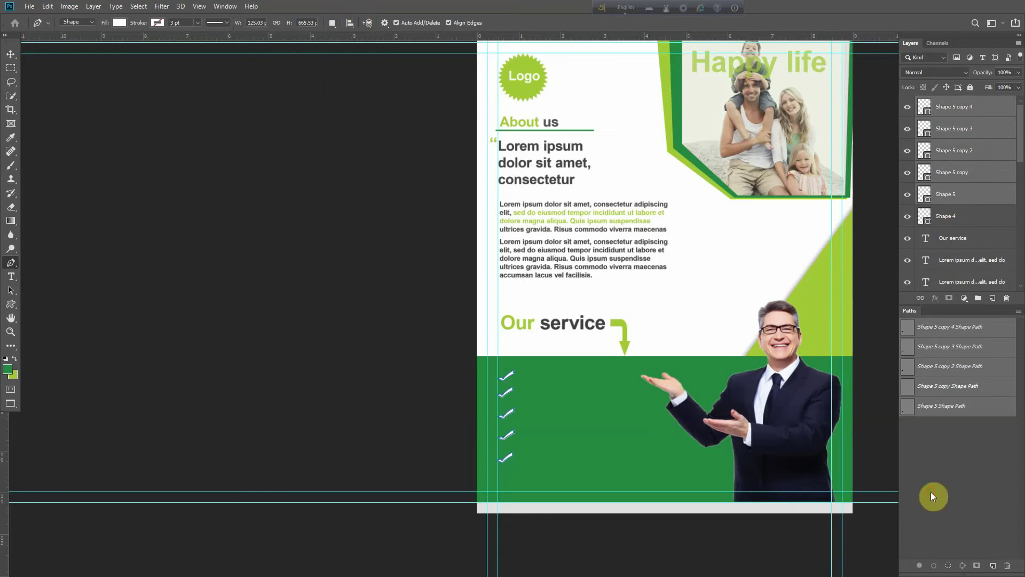
{"action": "left_click", "coordinate": [988, 504]}
{"action": "left_click_drag", "start_coordinate": [522, 429], "coordinate": [568, 397]}
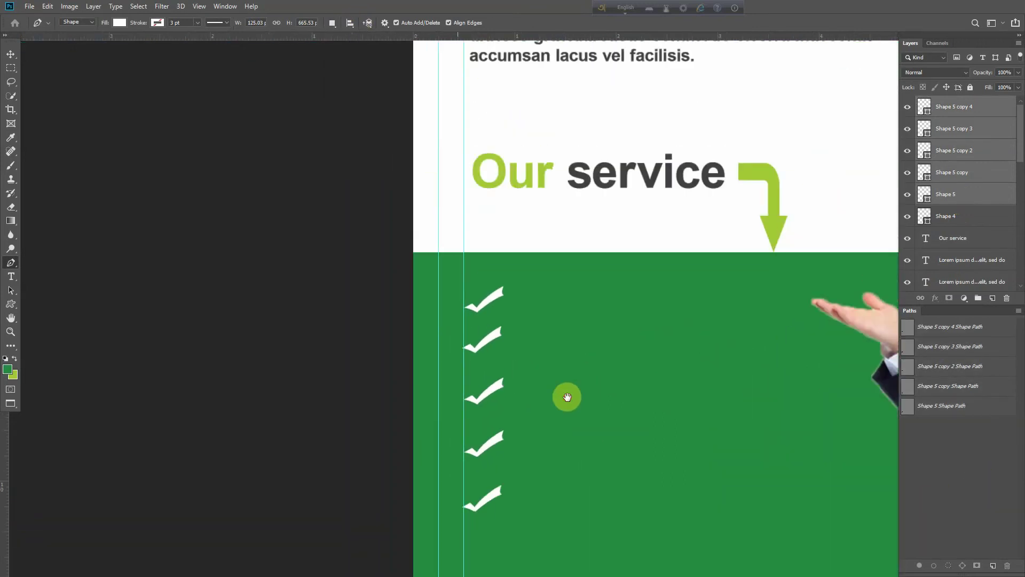
{"action": "left_click_drag", "start_coordinate": [510, 414], "coordinate": [361, 384]}
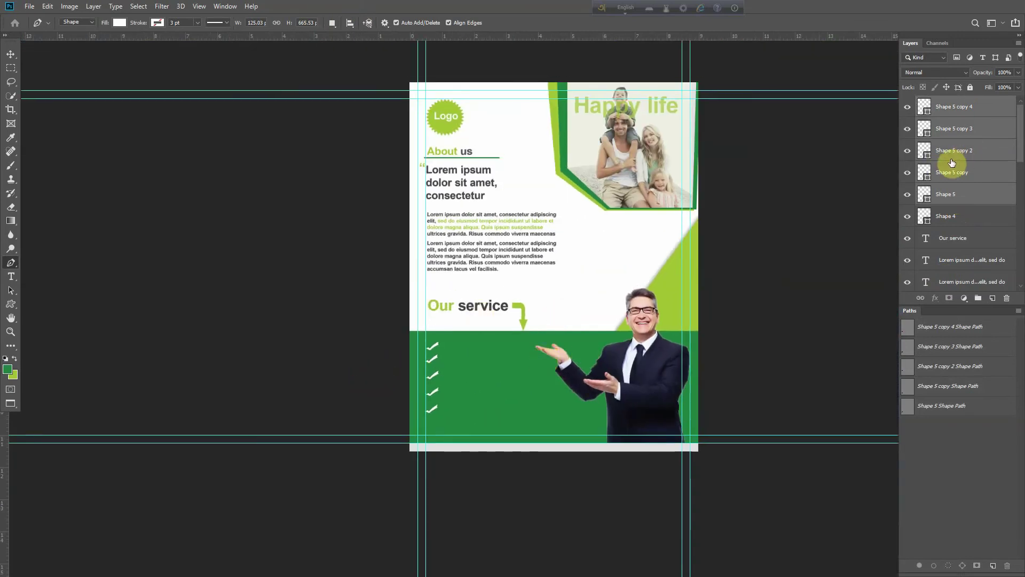
{"action": "key", "text": "ctrl+t"}
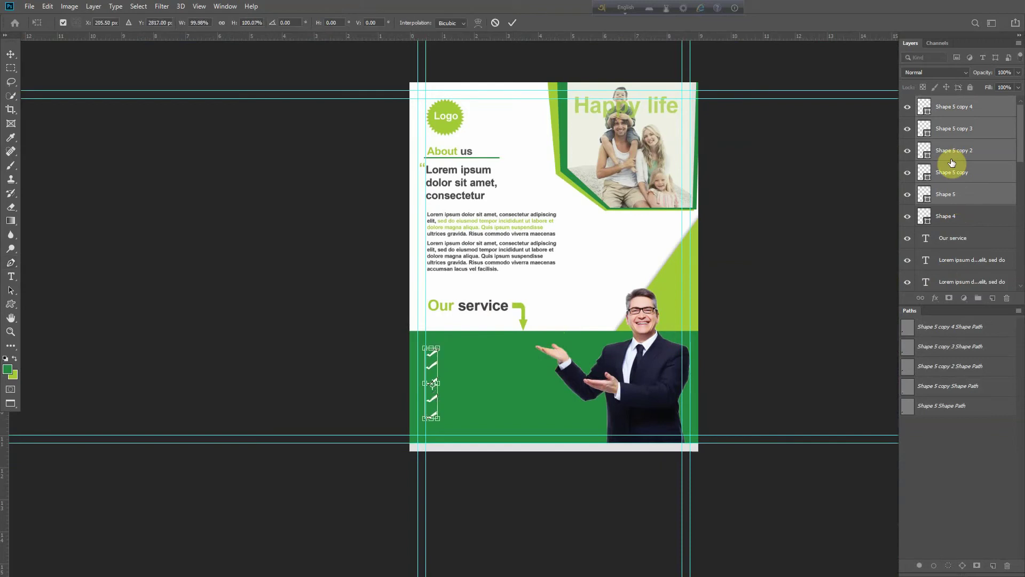
{"action": "key", "text": "Return"}
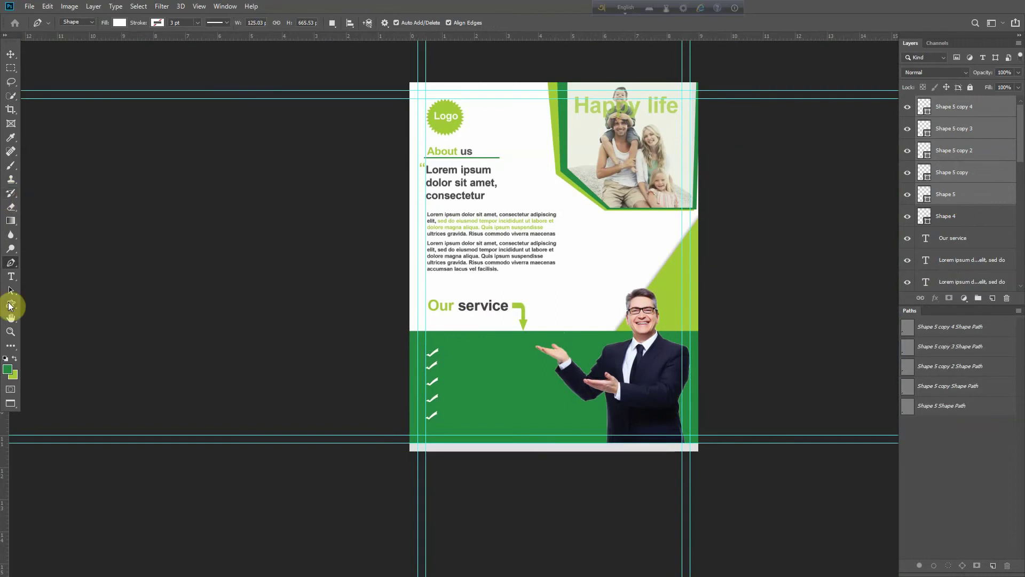
Group the five Shape 5 check mark layers, leaving the Shape 4 arrow out of the group.
{"action": "left_click", "coordinate": [11, 276]}
{"action": "left_click", "coordinate": [972, 108]}
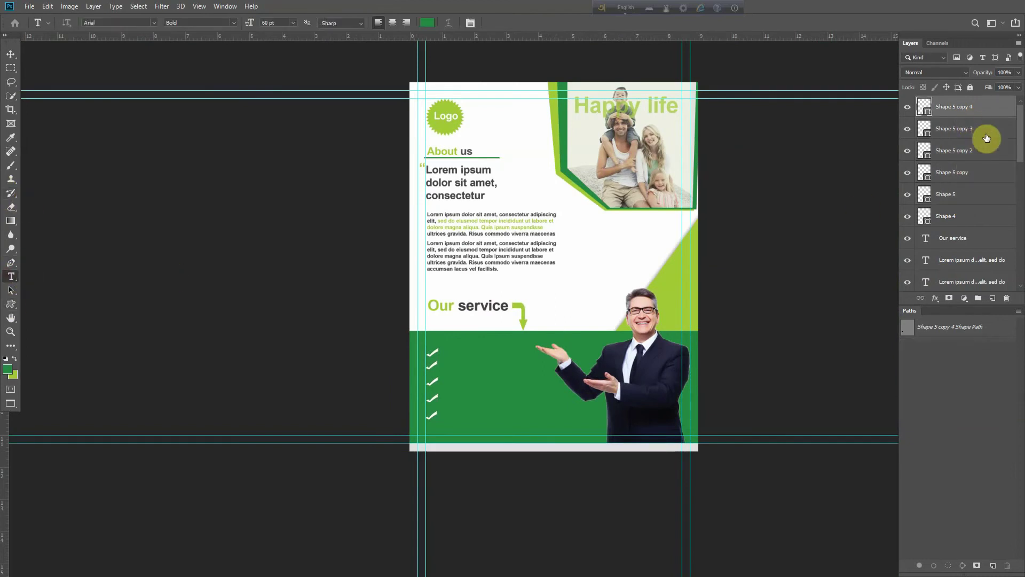
{"action": "left_click", "coordinate": [945, 223]}
{"action": "left_click", "coordinate": [908, 217]}
{"action": "left_click", "coordinate": [908, 217]}
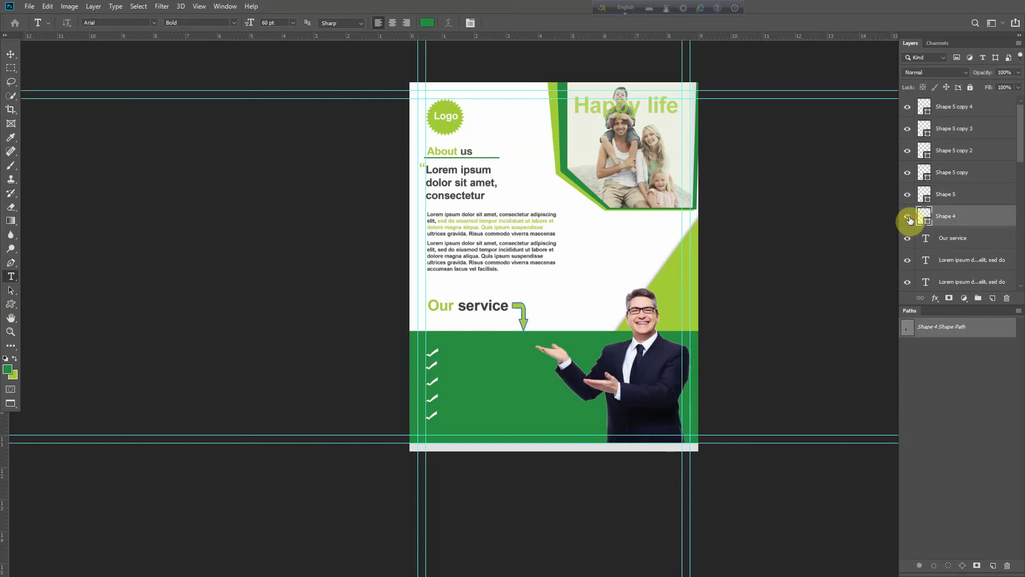
{"action": "left_click", "coordinate": [963, 107]}
{"action": "left_click", "coordinate": [967, 222], "text": "shift"}
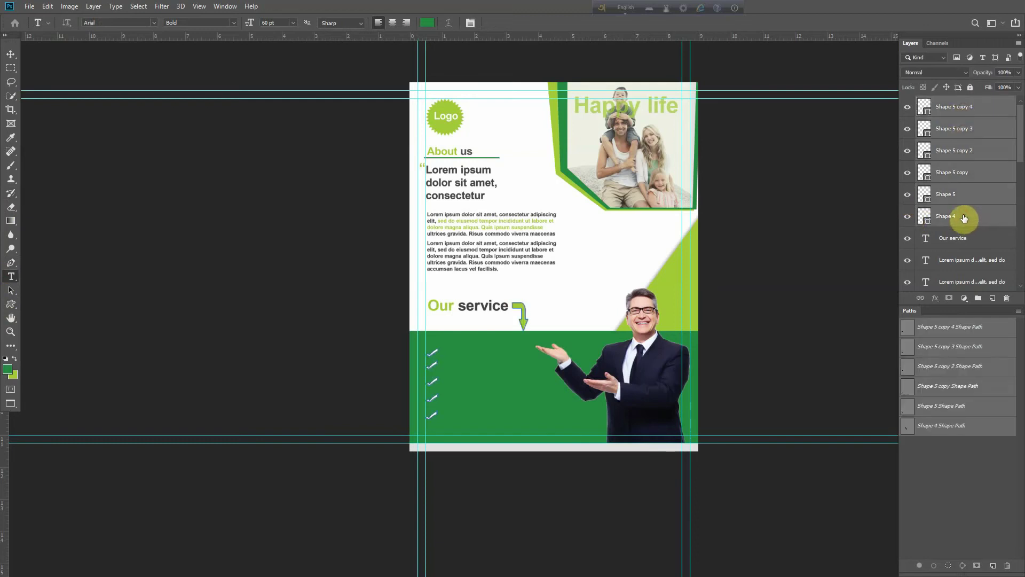
{"action": "left_click", "coordinate": [961, 106]}
{"action": "left_click", "coordinate": [960, 202], "text": "shift"}
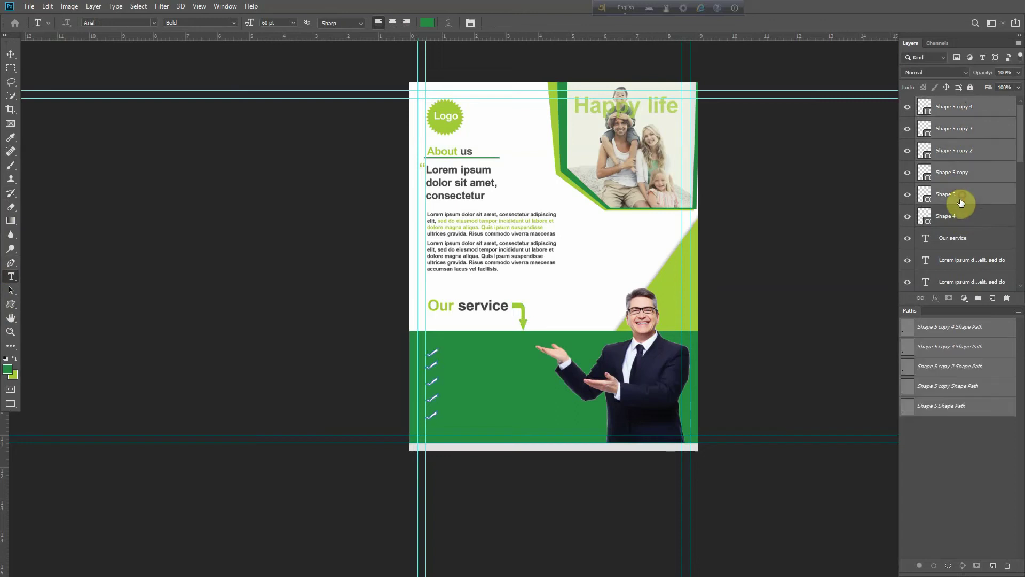
{"action": "key", "text": "ctrl+g"}
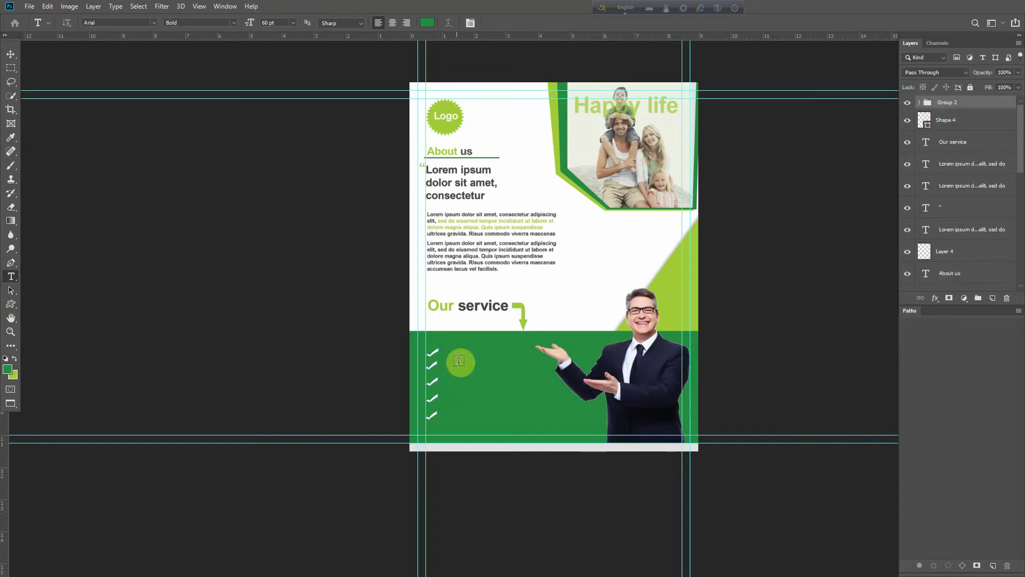
Start a narrow text box beside the first check mark and set its text color to white (ffffff).
{"action": "left_click_drag", "start_coordinate": [445, 350], "coordinate": [543, 360]}
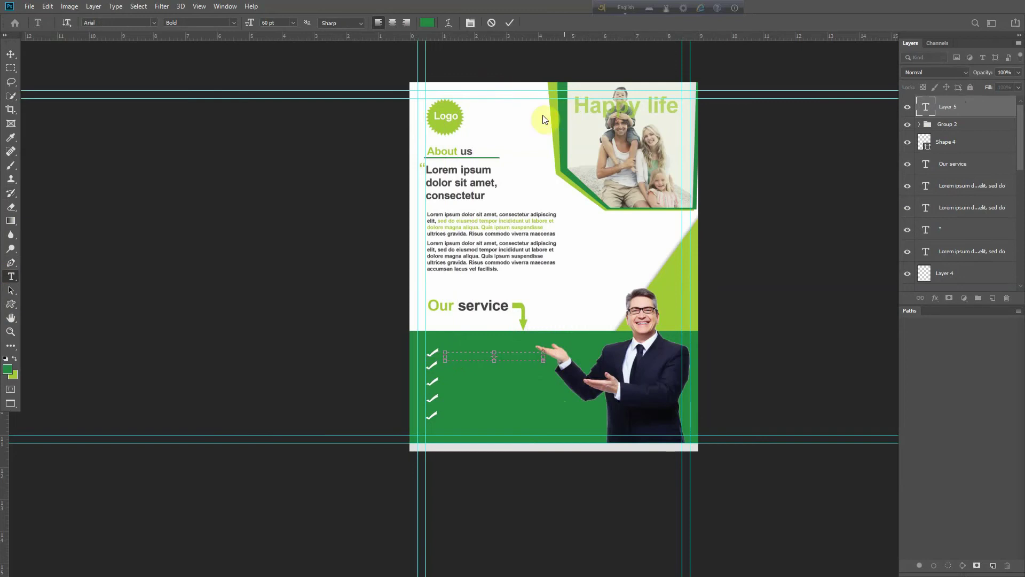
{"action": "left_click", "coordinate": [427, 23]}
{"action": "left_click_drag", "start_coordinate": [702, 246], "coordinate": [522, 165]}
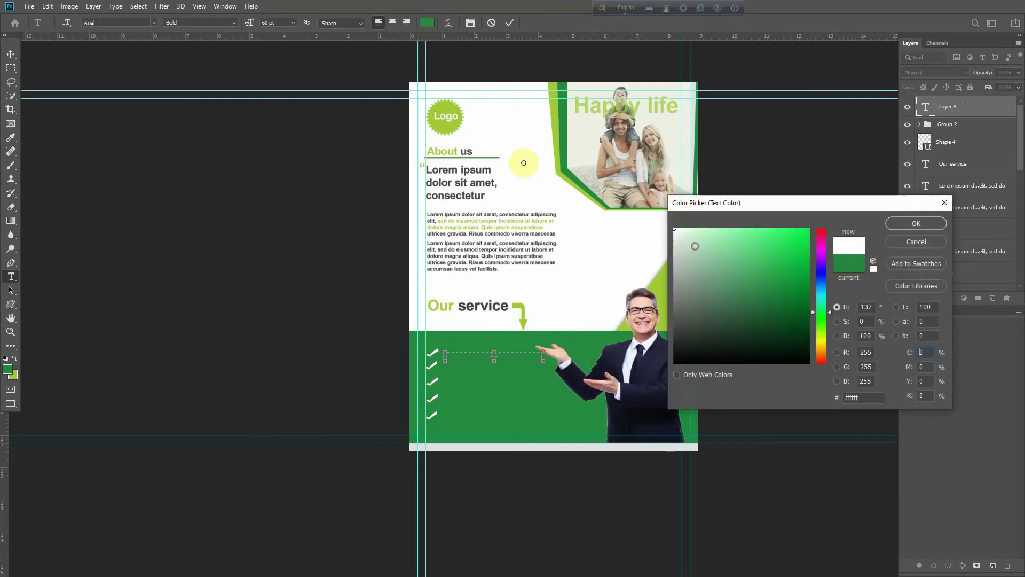
{"action": "left_click", "coordinate": [916, 223]}
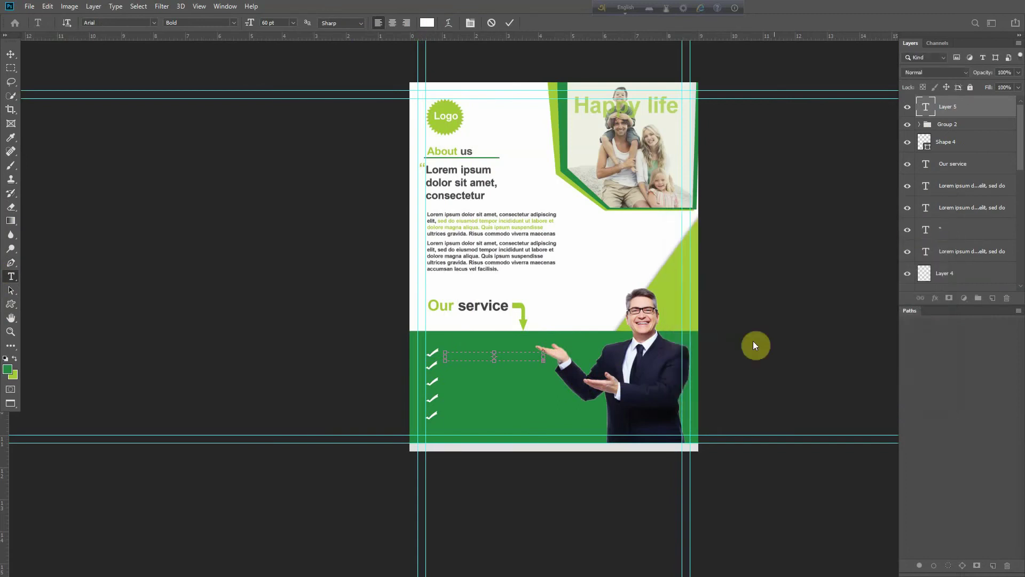
{"action": "left_click_drag", "start_coordinate": [493, 353], "coordinate": [560, 336]}
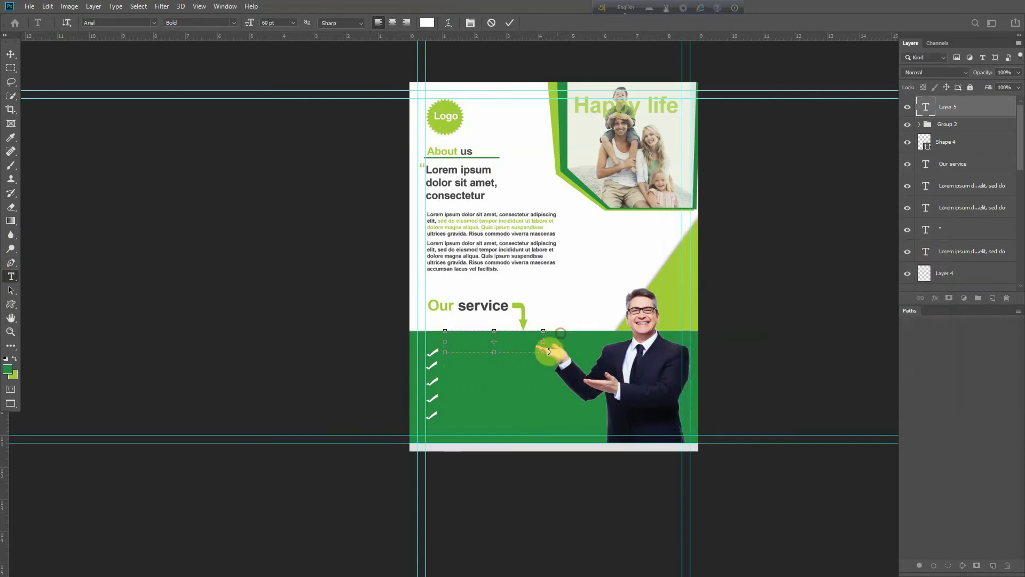
{"action": "left_click_drag", "start_coordinate": [503, 382], "coordinate": [519, 348]}
{"action": "left_click_drag", "start_coordinate": [955, 106], "coordinate": [1007, 297]}
{"action": "key", "text": "f"}
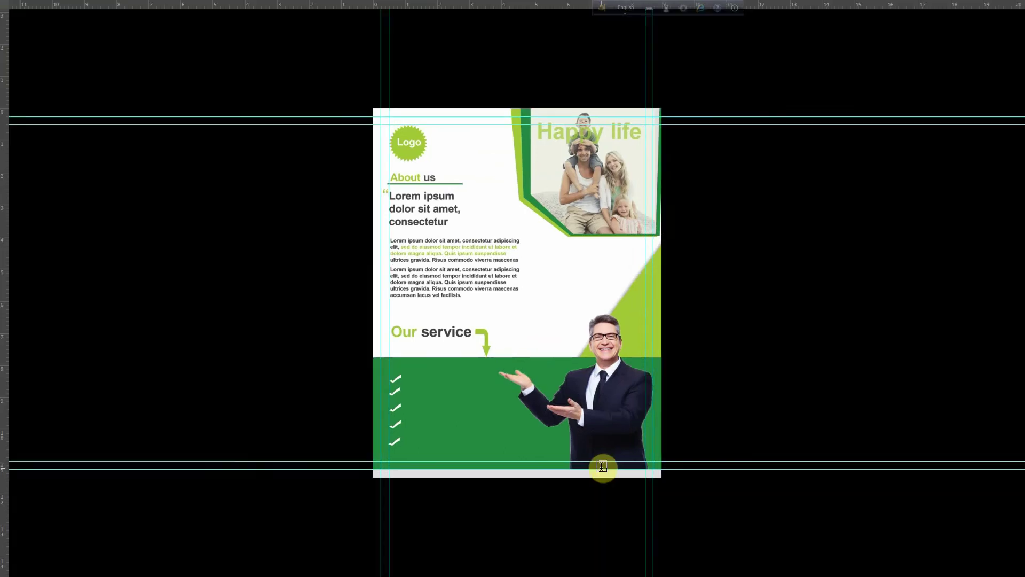
{"action": "key", "text": "f"}
{"action": "key", "text": "f"}
{"action": "left_click_drag", "start_coordinate": [419, 402], "coordinate": [330, 373]}
{"action": "key", "text": "ctrl+0"}
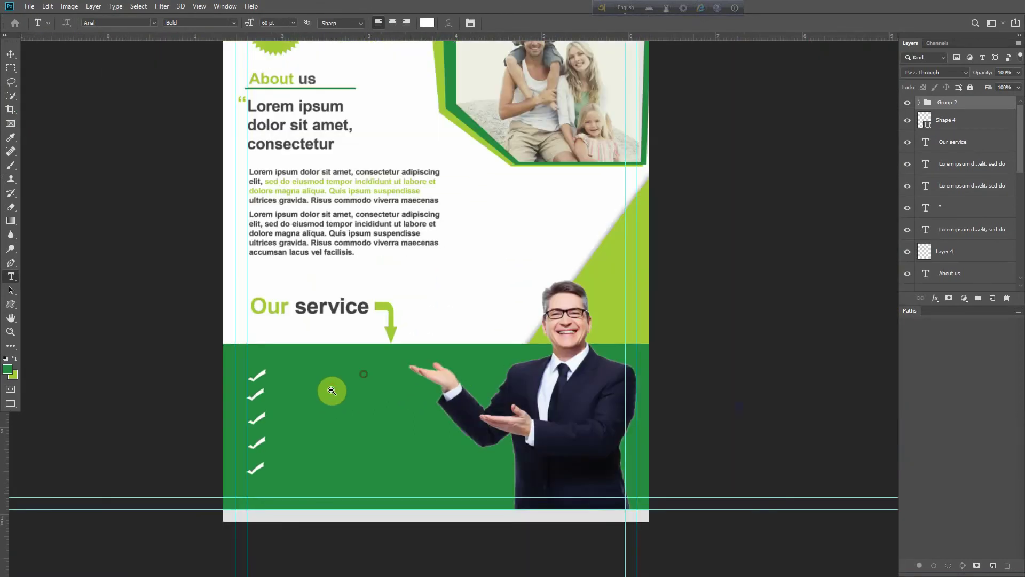
{"action": "left_click", "coordinate": [907, 103]}
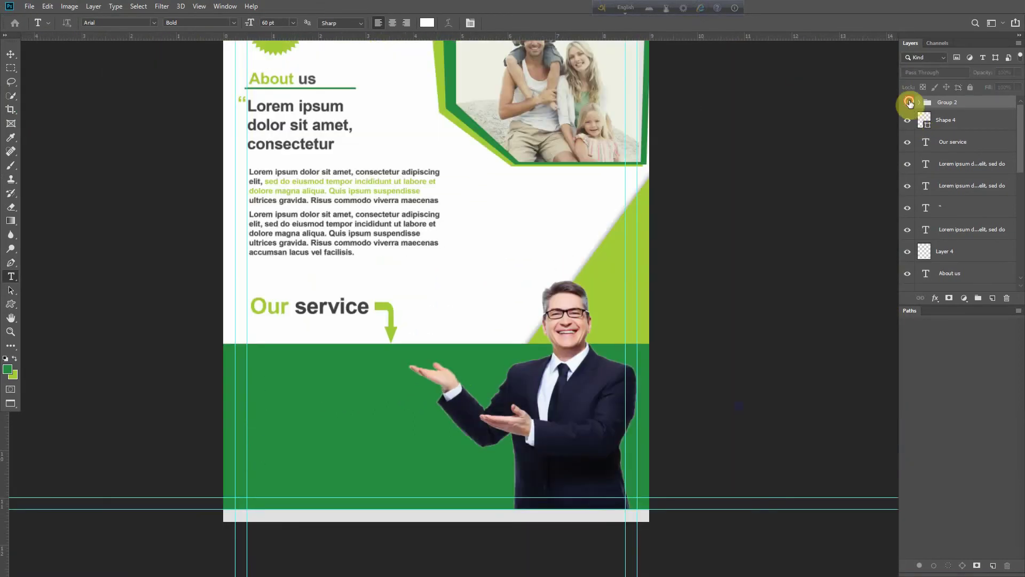
{"action": "left_click", "coordinate": [908, 103]}
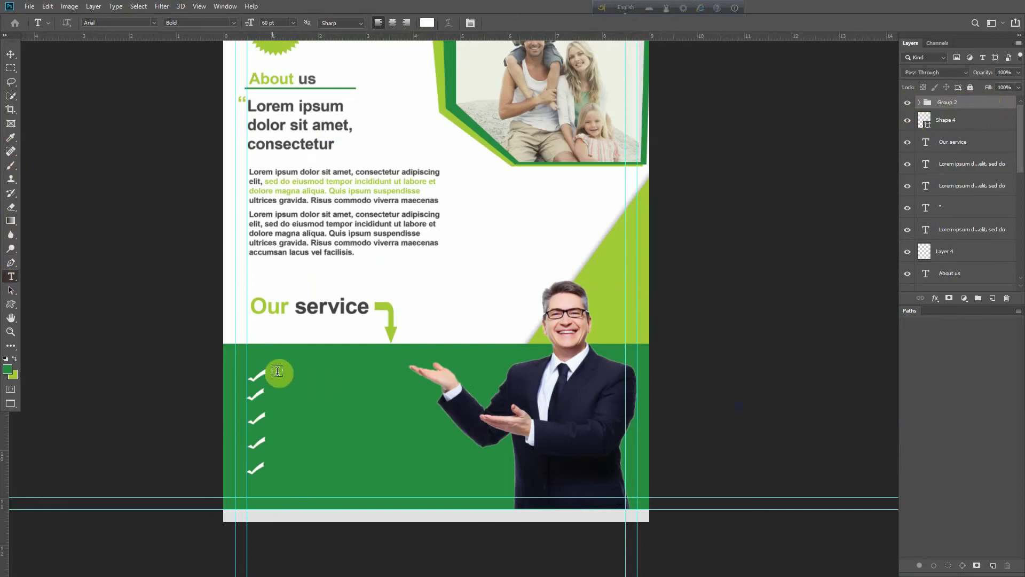
Add a placeholder text box beside the check marks, set its text to 9 pt, and shrink the box to two lines.
{"action": "left_click", "coordinate": [407, 426]}
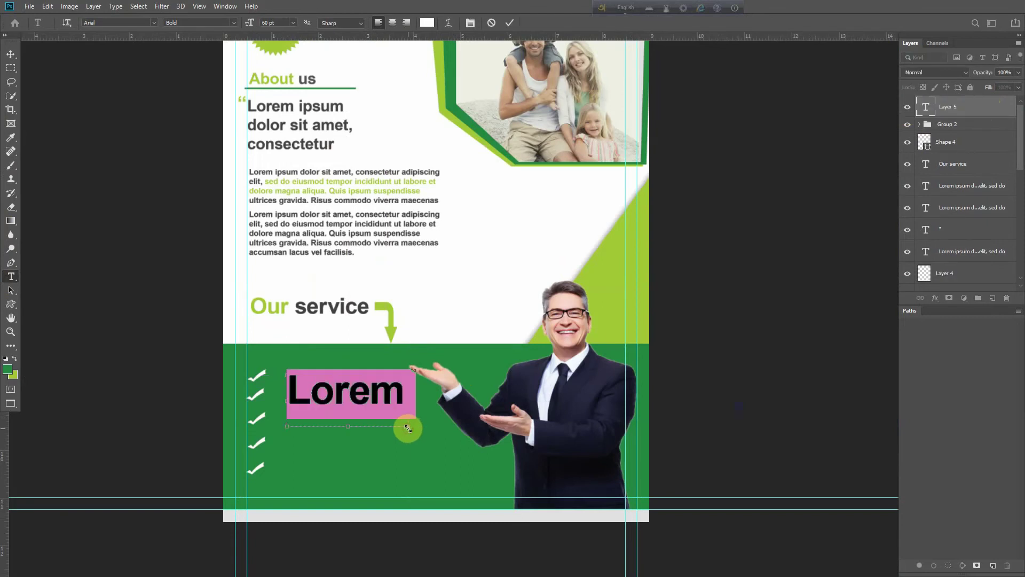
{"action": "left_click", "coordinate": [293, 22]}
{"action": "left_click", "coordinate": [279, 62]}
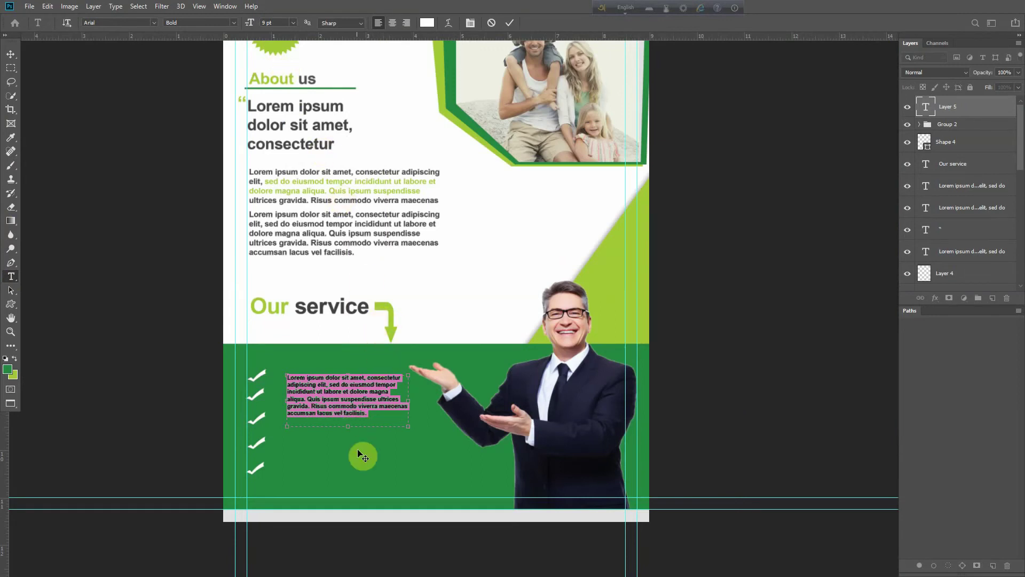
{"action": "left_click_drag", "start_coordinate": [347, 426], "coordinate": [349, 391]}
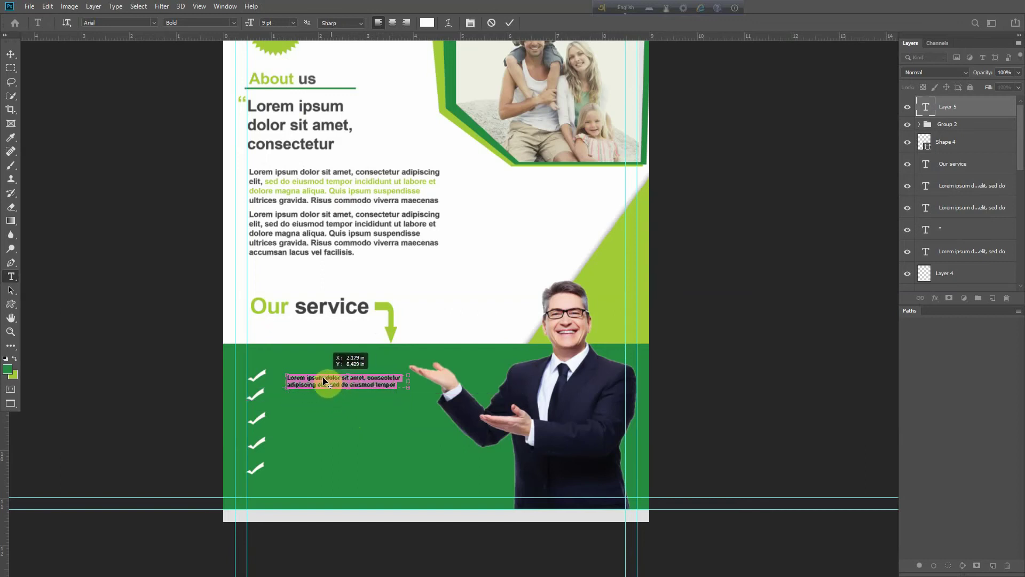
Move the two-line placeholder text up and closer to the first check mark.
{"action": "left_click", "coordinate": [330, 381]}
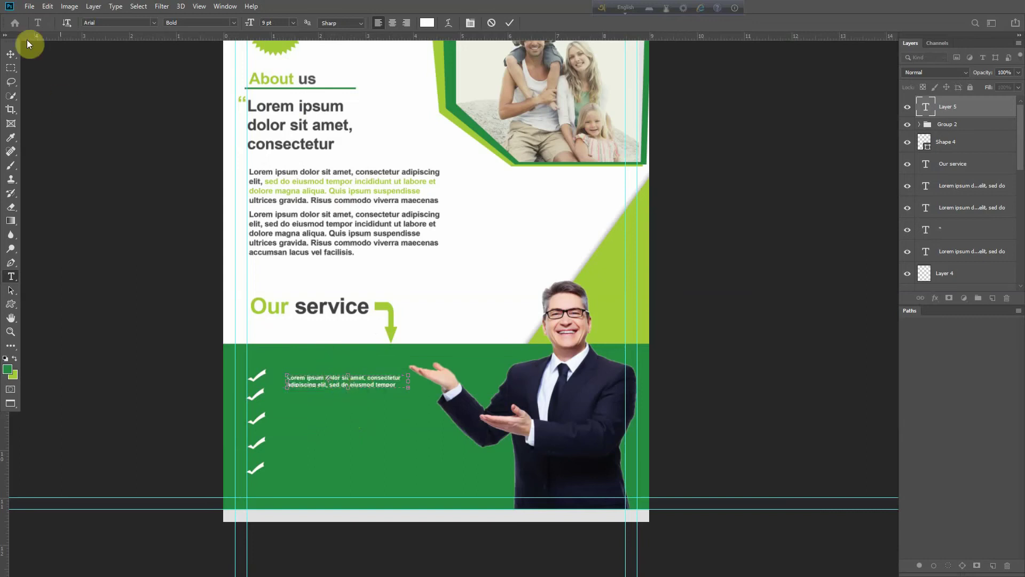
{"action": "left_click", "coordinate": [11, 55]}
{"action": "left_click_drag", "start_coordinate": [327, 380], "coordinate": [320, 374]}
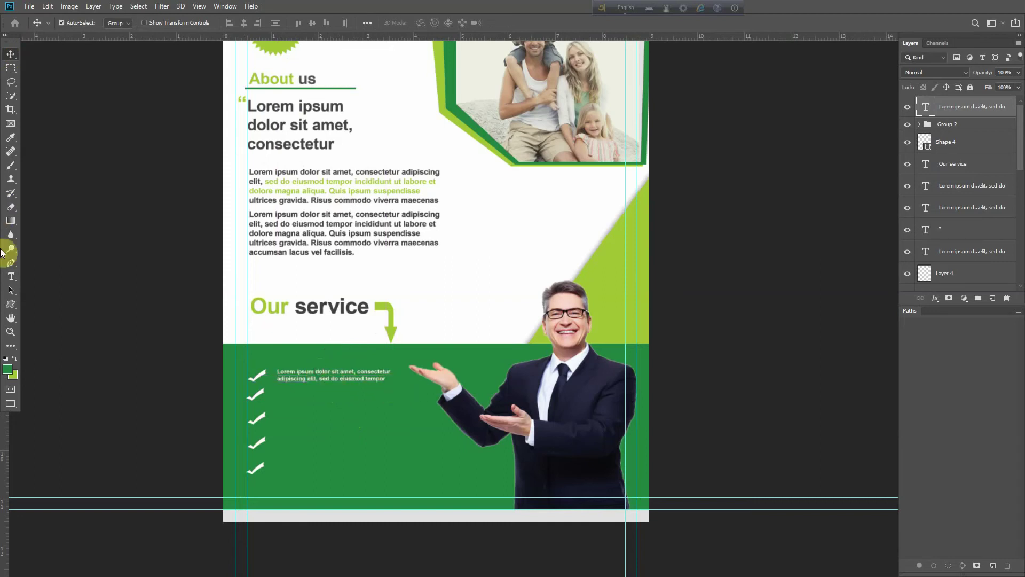
{"action": "left_click", "coordinate": [10, 276]}
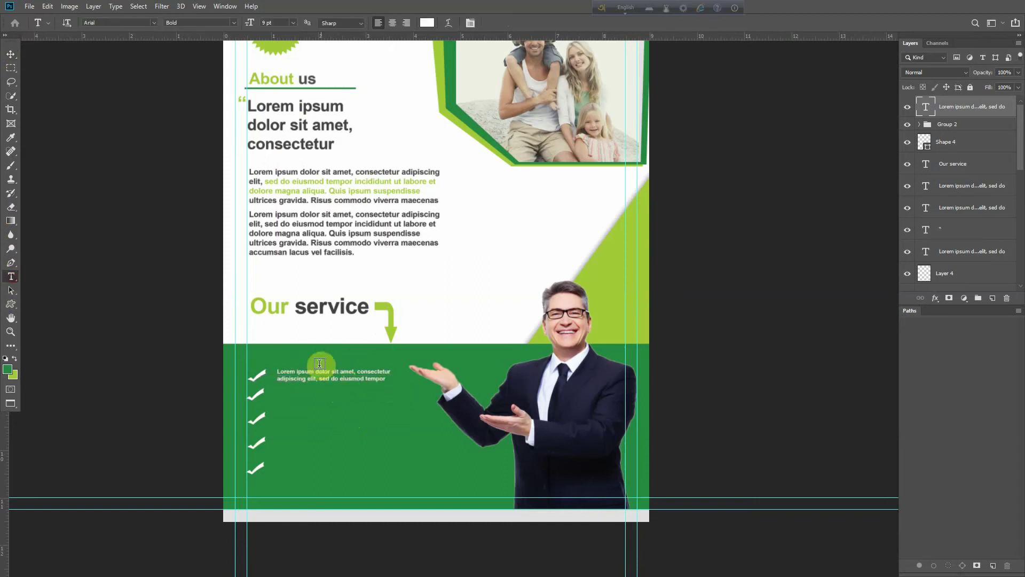
{"action": "left_click", "coordinate": [384, 382]}
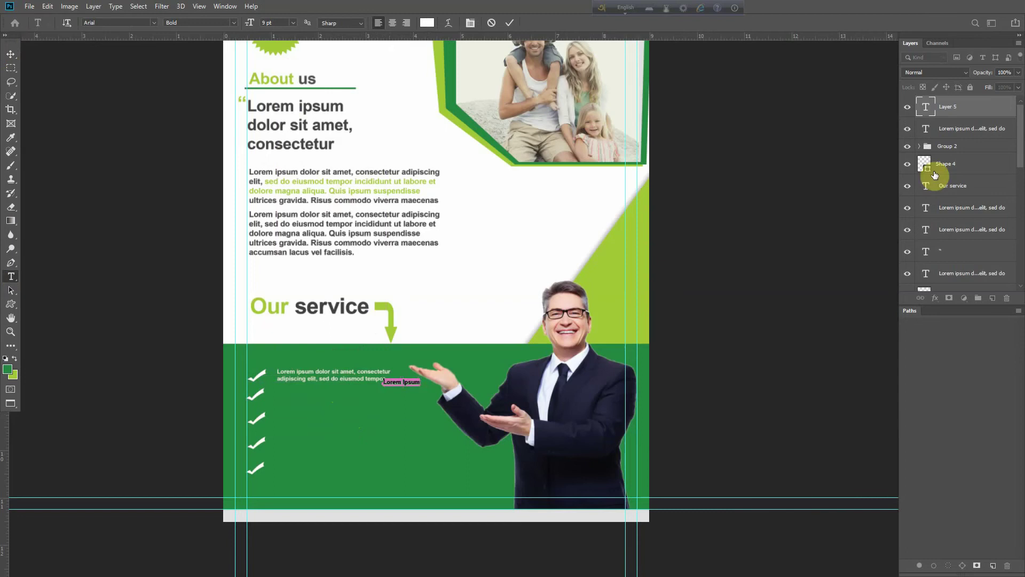
{"action": "left_click_drag", "start_coordinate": [985, 110], "coordinate": [1008, 299]}
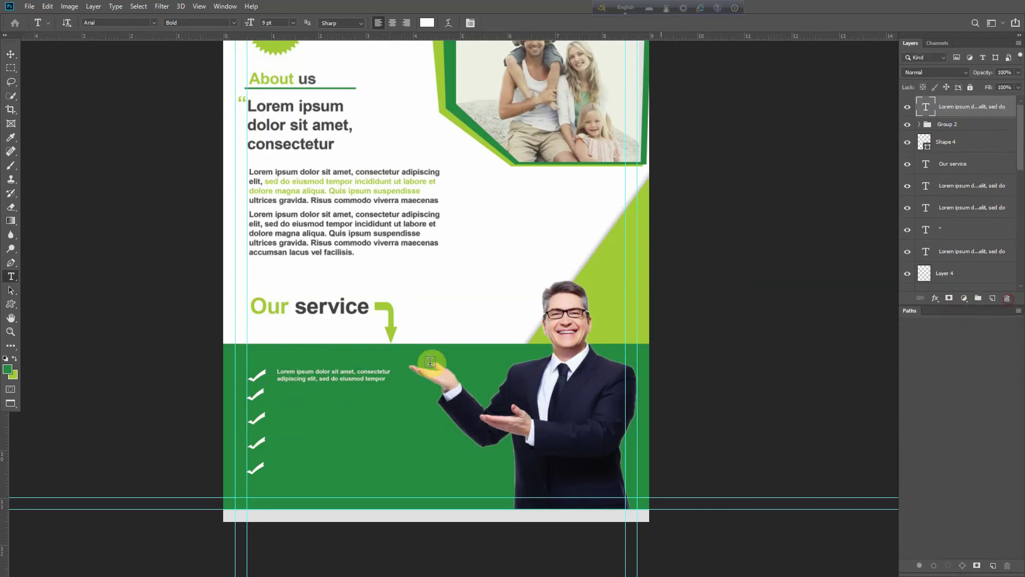
Edit the first bullet's text so its second line reads "adipiscing incididunt ut labore et dolore".
{"action": "left_click", "coordinate": [385, 379]}
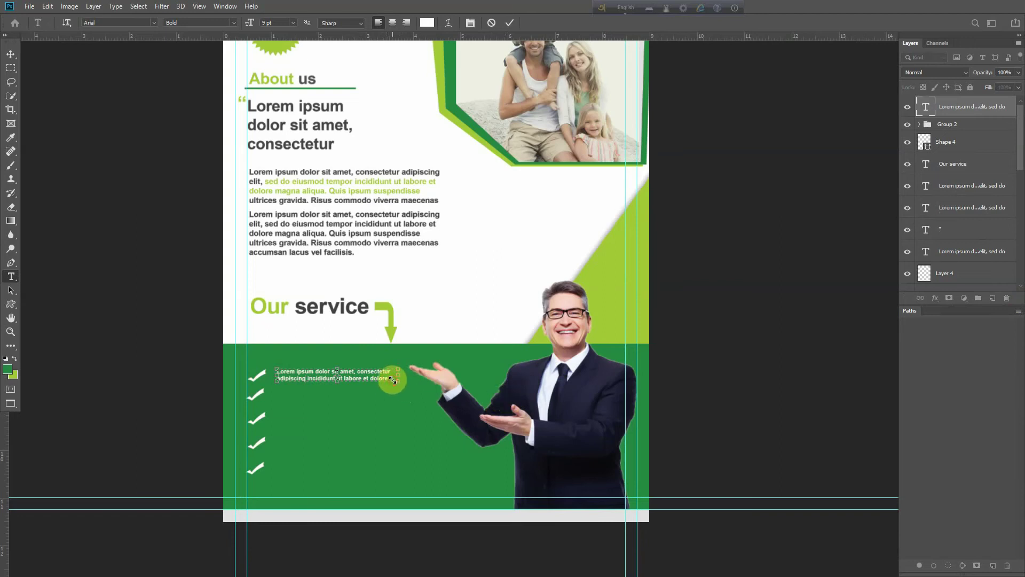
{"action": "left_click", "coordinate": [995, 412]}
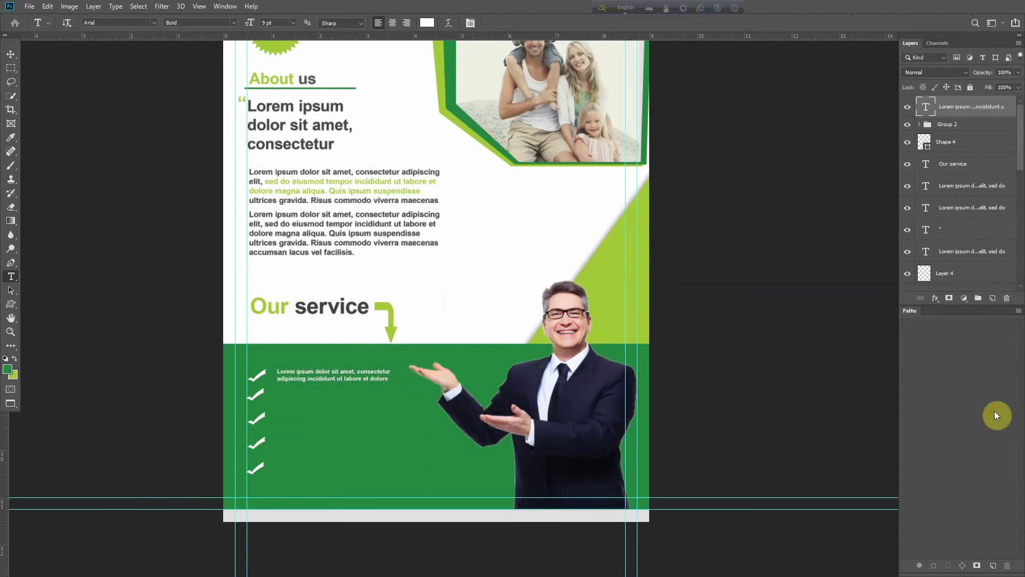
Add a one-line text box reading "Lorem ipsum dolor sit amet," beside the second check mark.
{"action": "left_click_drag", "start_coordinate": [277, 394], "coordinate": [388, 401]}
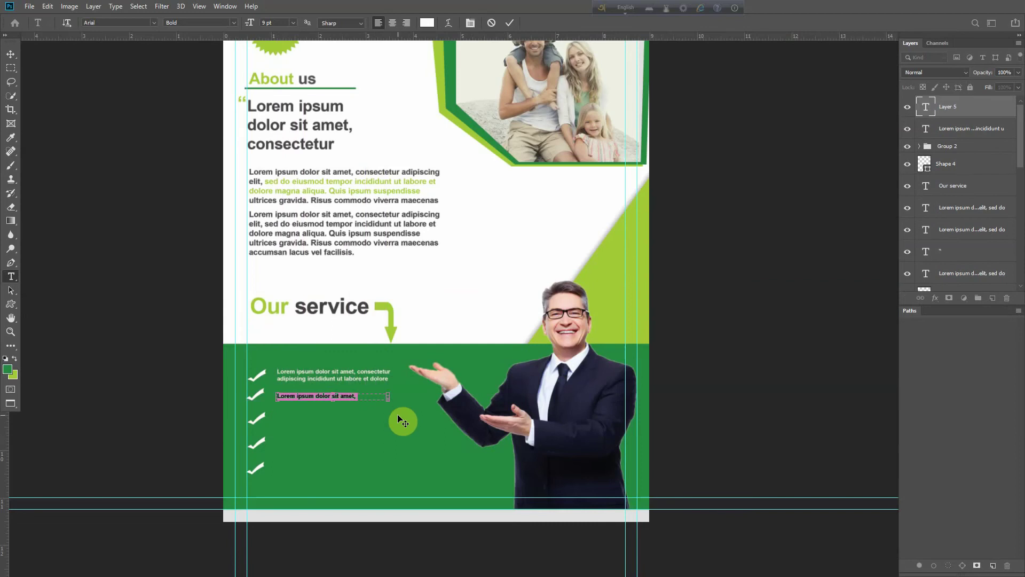
{"action": "key", "text": "ctrl+v"}
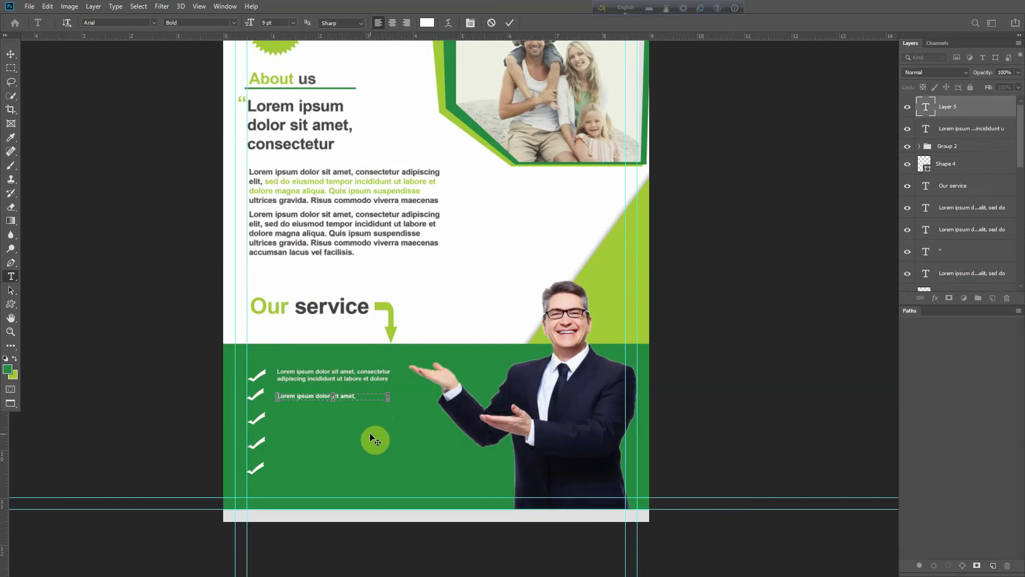
{"action": "left_click", "coordinate": [985, 135]}
{"action": "left_click", "coordinate": [979, 114]}
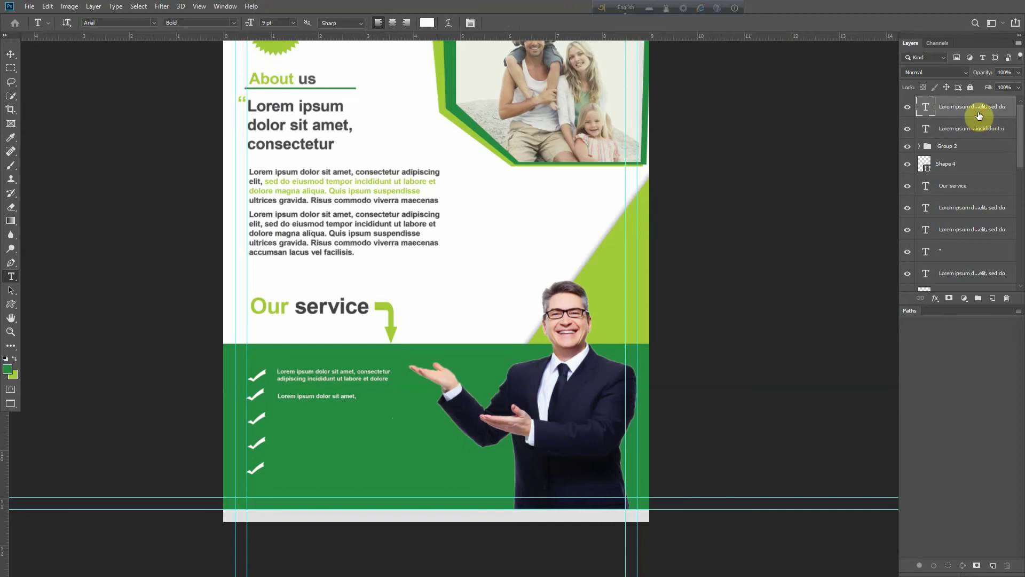
Nudge the second bullet's text up slightly, to about Y 2632 px, in line with its check mark.
{"action": "key", "text": "ctrl+t"}
{"action": "key", "text": "Up"}
{"action": "key", "text": "Up"}
{"action": "key", "text": "Up"}
{"action": "key", "text": "Up"}
{"action": "key", "text": "Up"}
{"action": "key", "text": "Up"}
{"action": "key", "text": "Up"}
{"action": "key", "text": "Up"}
{"action": "key", "text": "Up"}
{"action": "key", "text": "Up"}
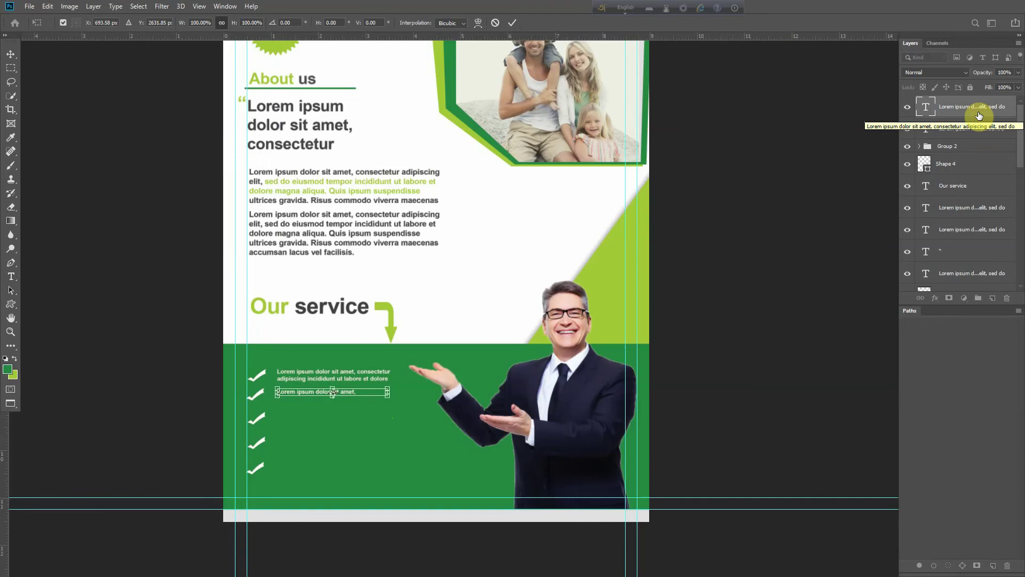
{"action": "key", "text": "Return"}
Add a two-line placeholder text box beside the third check mark, ending in "consectetur adipiscing elit, sed do".
{"action": "key", "text": "t"}
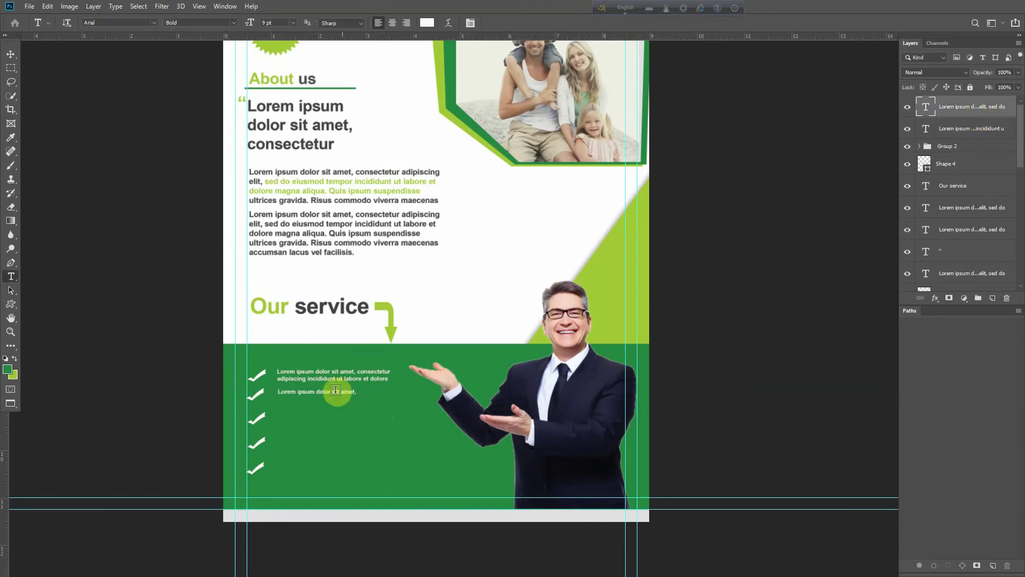
{"action": "left_click_drag", "start_coordinate": [277, 417], "coordinate": [384, 427]}
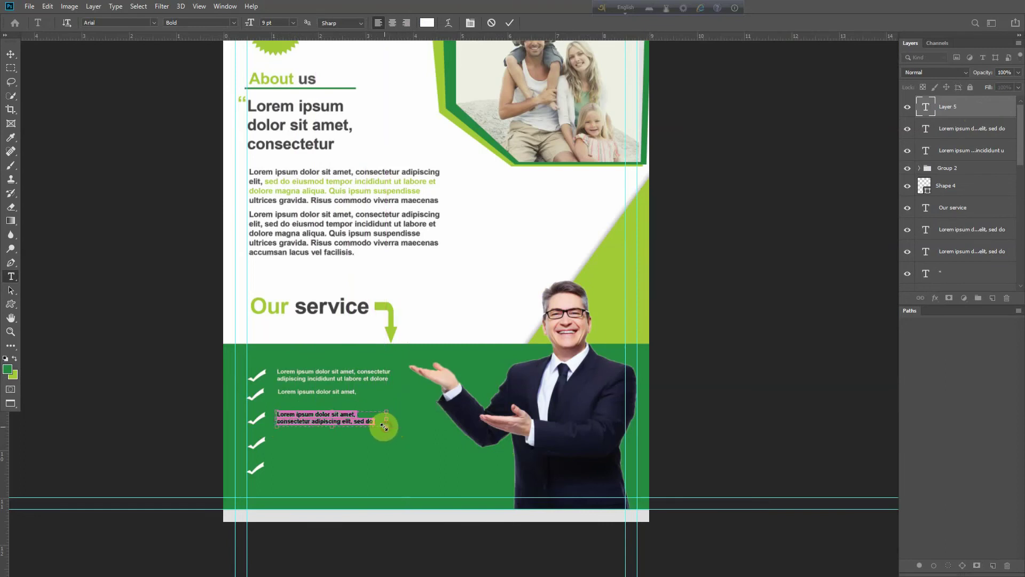
{"action": "key", "text": "ctrl+Return"}
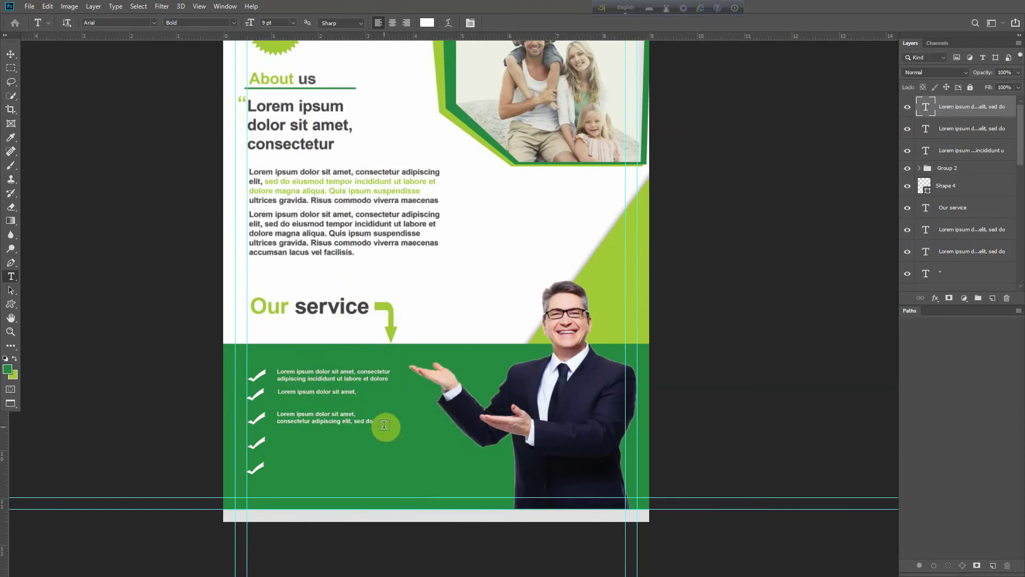
{"action": "left_click", "coordinate": [287, 441]}
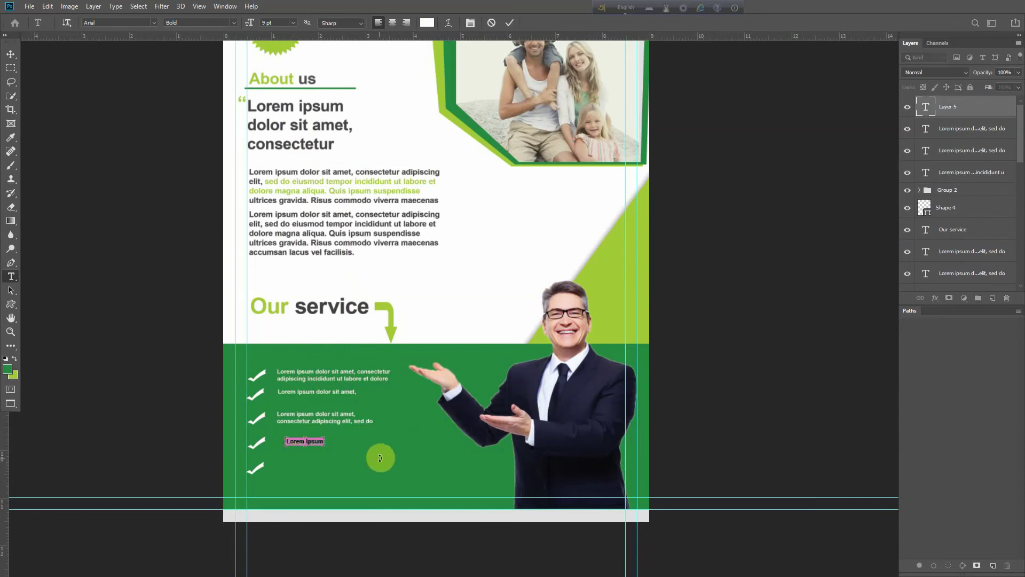
{"action": "key", "text": "ctrl+Return"}
{"action": "left_click_drag", "start_coordinate": [977, 107], "coordinate": [1006, 298]}
Add a text box reading "Lorem ipsum dolor sit amet," beside the fourth check mark and move it in line with the mark.
{"action": "left_click_drag", "start_coordinate": [275, 441], "coordinate": [343, 441]}
{"action": "left_click_drag", "start_coordinate": [350, 444], "coordinate": [360, 451]}
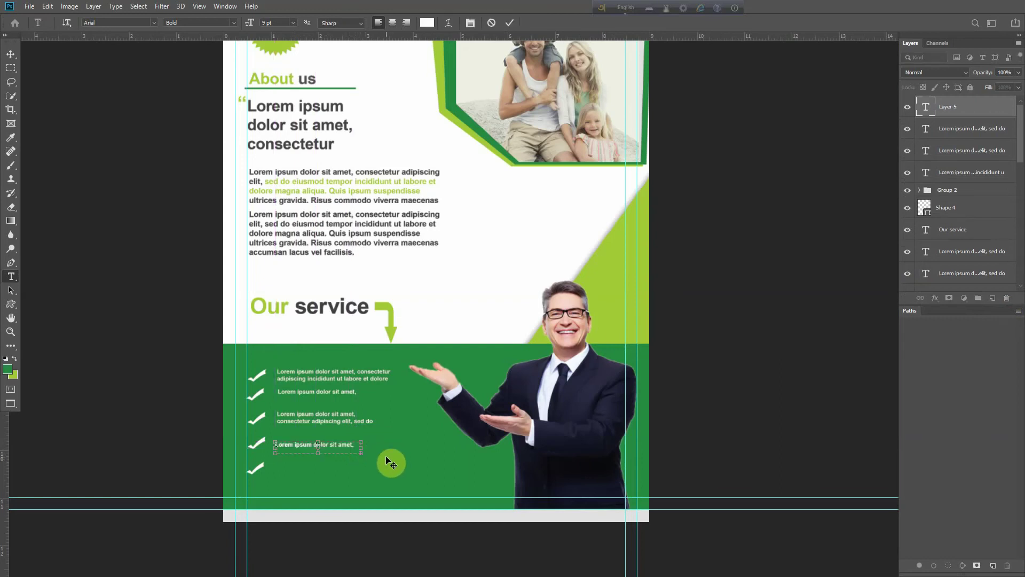
{"action": "left_click", "coordinate": [11, 55]}
{"action": "left_click_drag", "start_coordinate": [309, 442], "coordinate": [305, 441]}
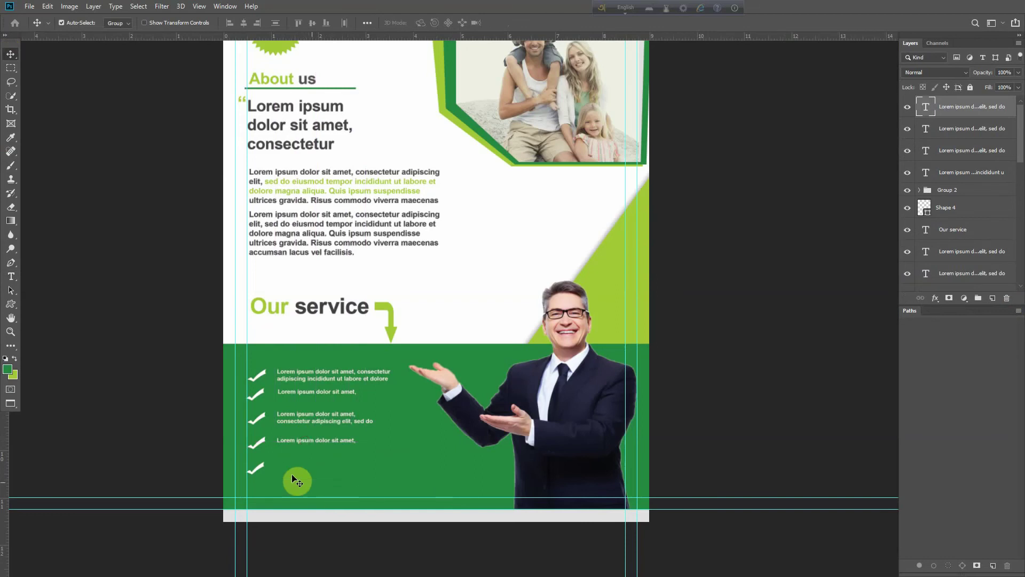
Add a two-line placeholder text box beside the fifth check mark and move it up level with the mark.
{"action": "left_click", "coordinate": [12, 277]}
{"action": "left_click_drag", "start_coordinate": [275, 468], "coordinate": [395, 481]}
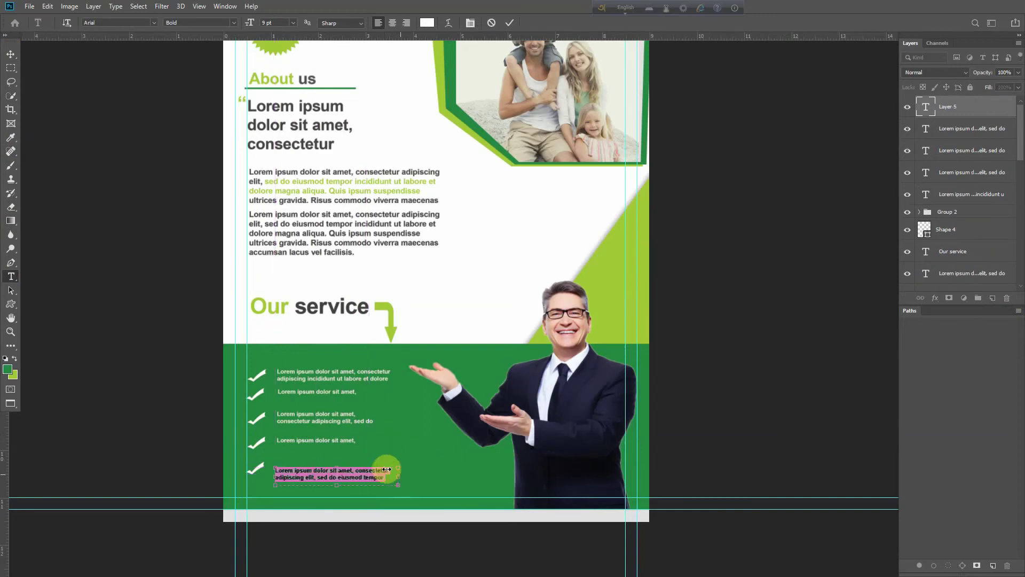
{"action": "left_click", "coordinate": [11, 54]}
{"action": "left_click_drag", "start_coordinate": [338, 472], "coordinate": [336, 465]}
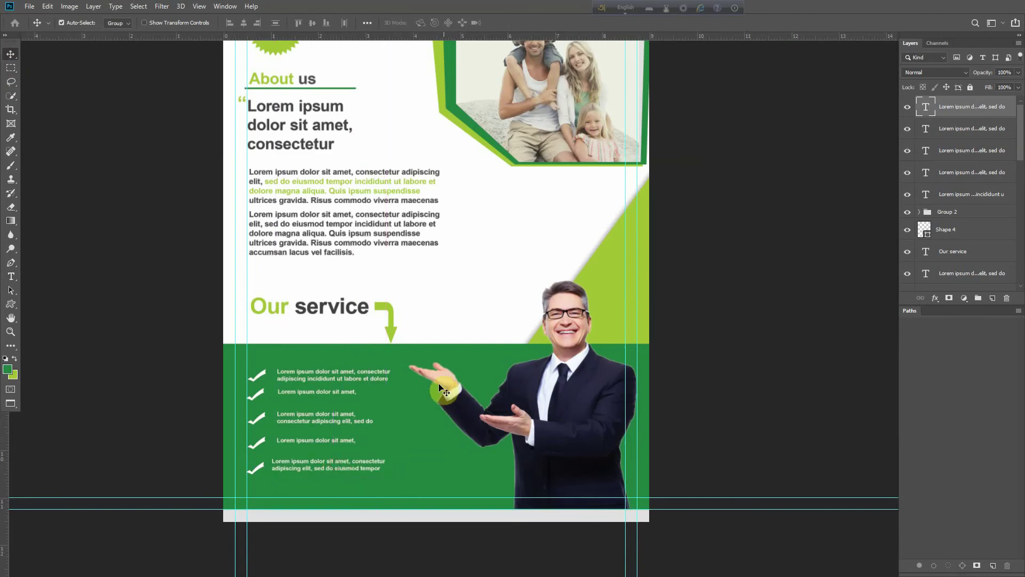
Select all five bullet text layers and nudge them down slightly together.
{"action": "left_click", "coordinate": [396, 402], "text": "alt"}
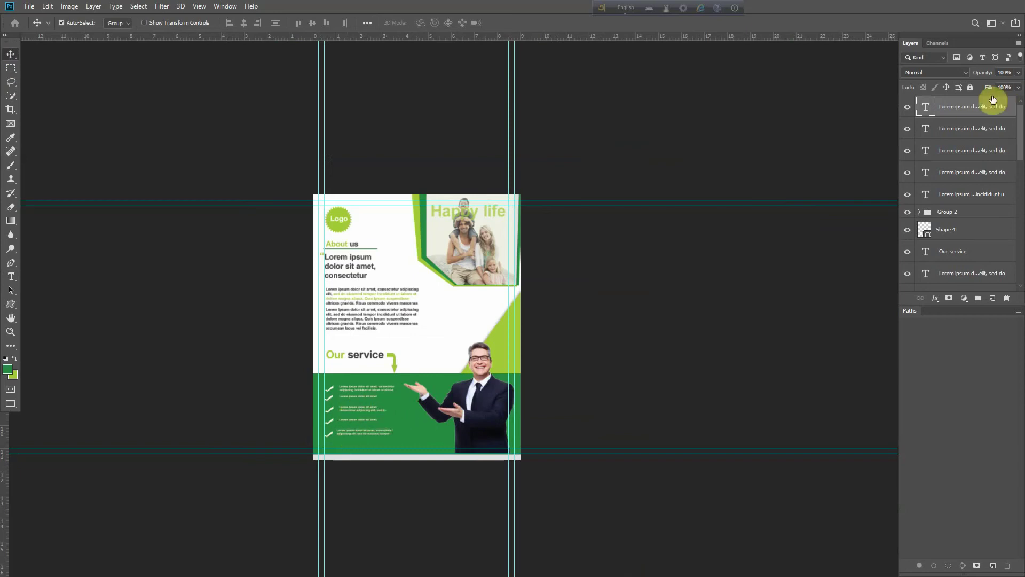
{"action": "left_click", "coordinate": [965, 196], "text": "shift"}
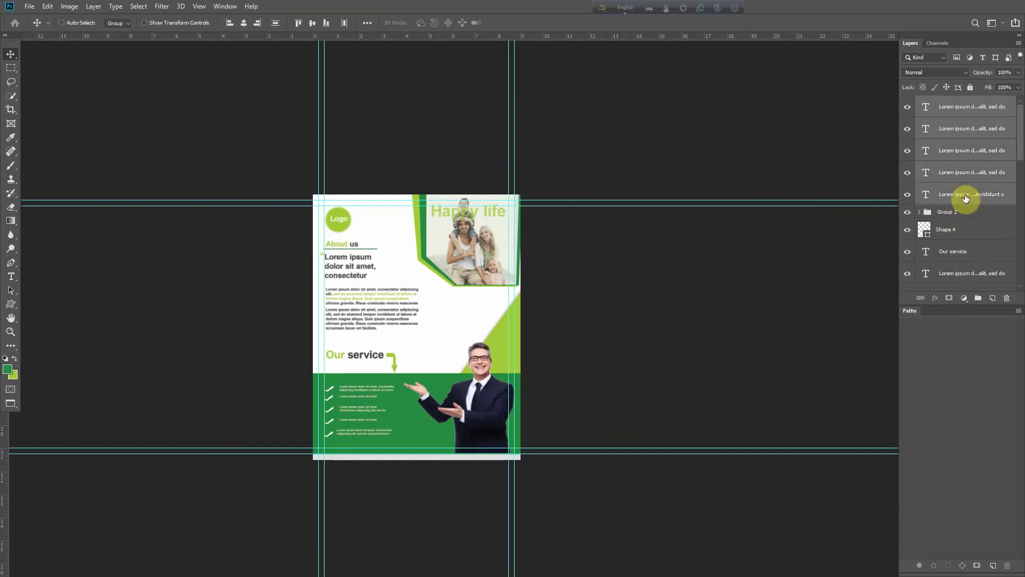
{"action": "key", "text": "ctrl+t"}
{"action": "key", "text": "Down"}
{"action": "key", "text": "Down"}
{"action": "key", "text": "Return"}
Align the left edges of the five selected bullet texts beside the check marks.
{"action": "left_click_drag", "start_coordinate": [335, 425], "coordinate": [405, 386]}
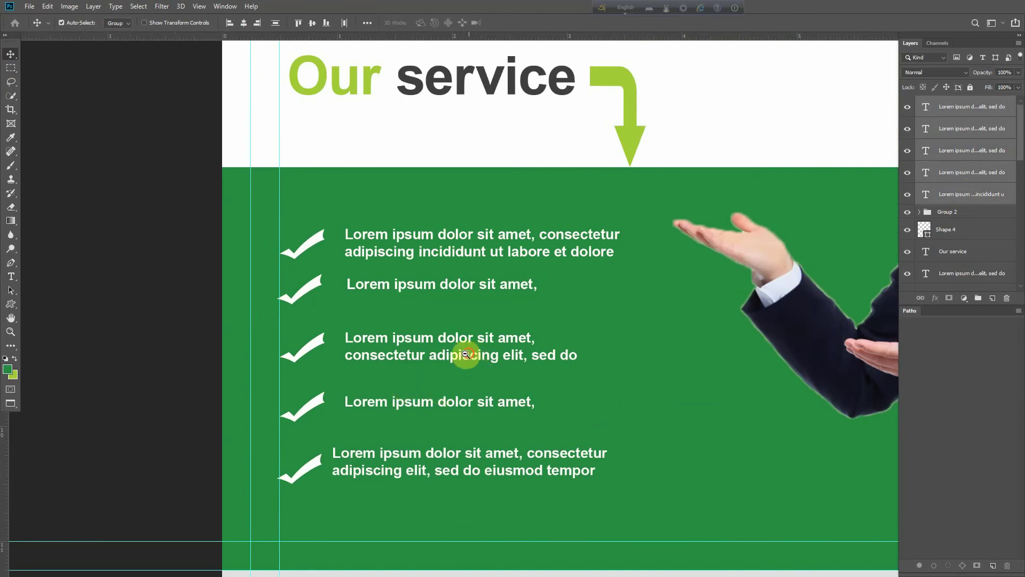
{"action": "left_click_drag", "start_coordinate": [466, 354], "coordinate": [446, 353]}
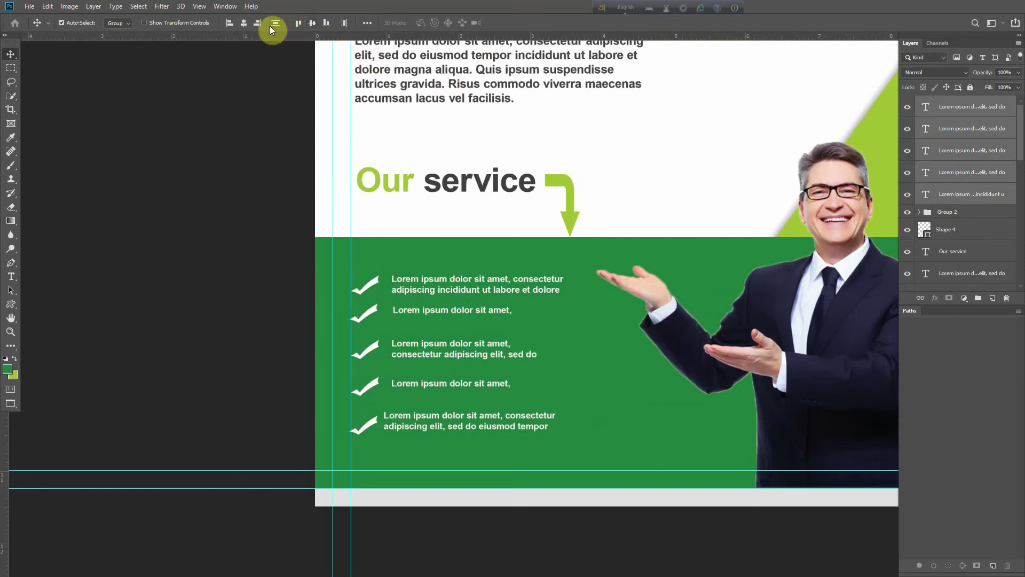
{"action": "left_click", "coordinate": [230, 24]}
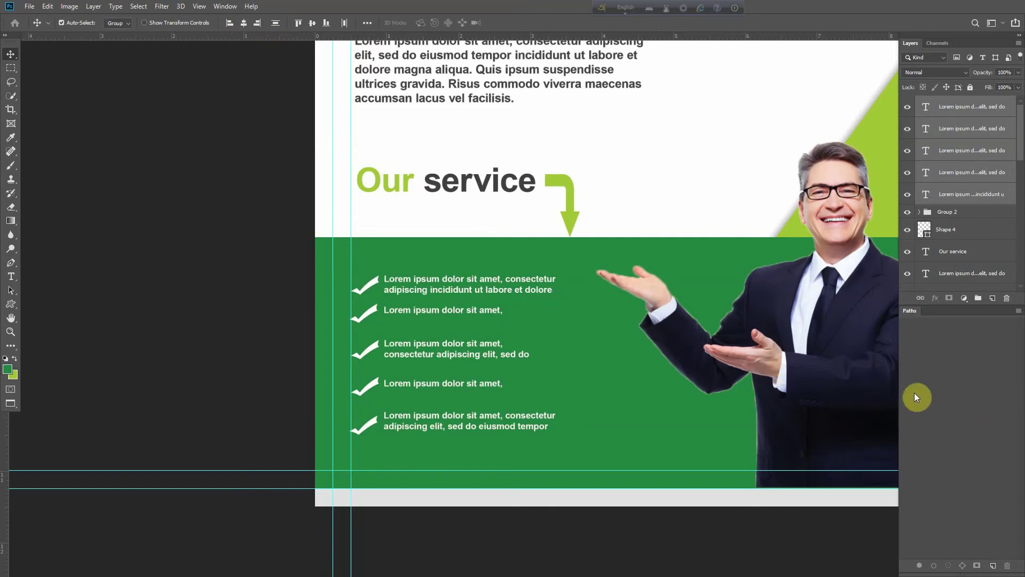
Return to the standard screen mode and review the whole flyer layout, including the Our service bullets and the photos.
{"action": "left_click_drag", "start_coordinate": [436, 356], "coordinate": [483, 344]}
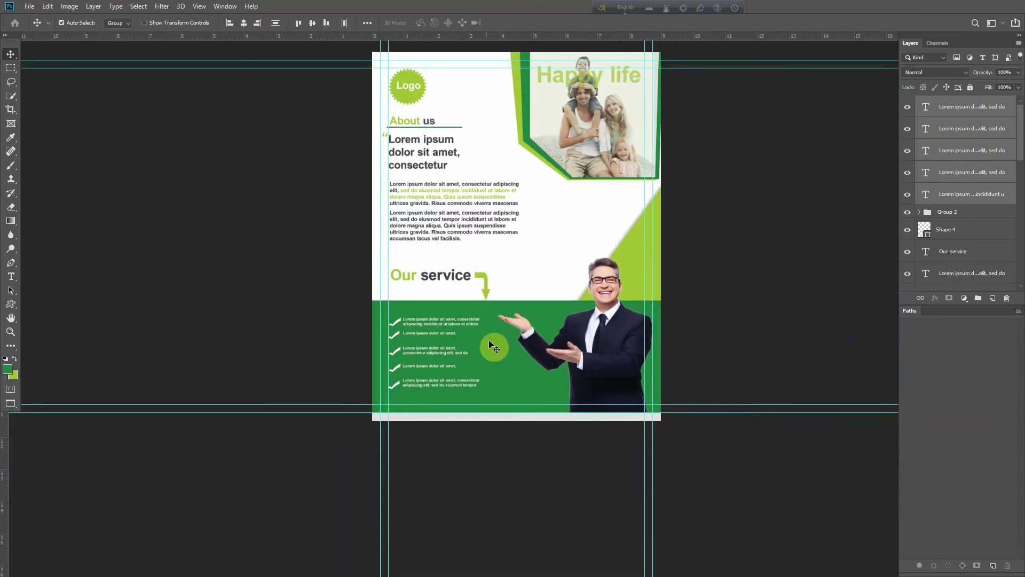
{"action": "scroll", "coordinate": [555, 303], "scroll_direction": "down", "scroll_amount": 2}
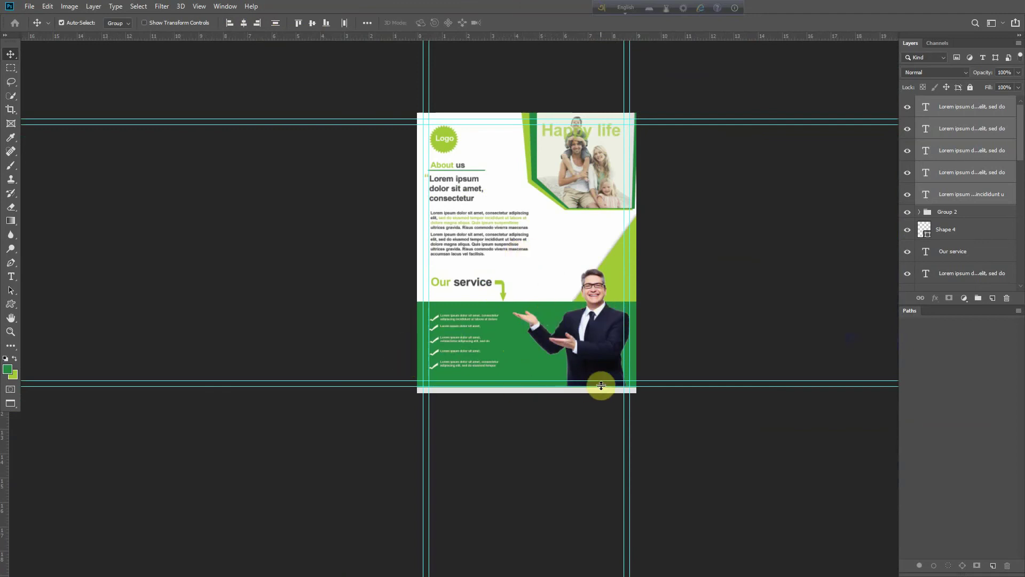
{"action": "key", "text": "f"}
{"action": "key", "text": "f"}
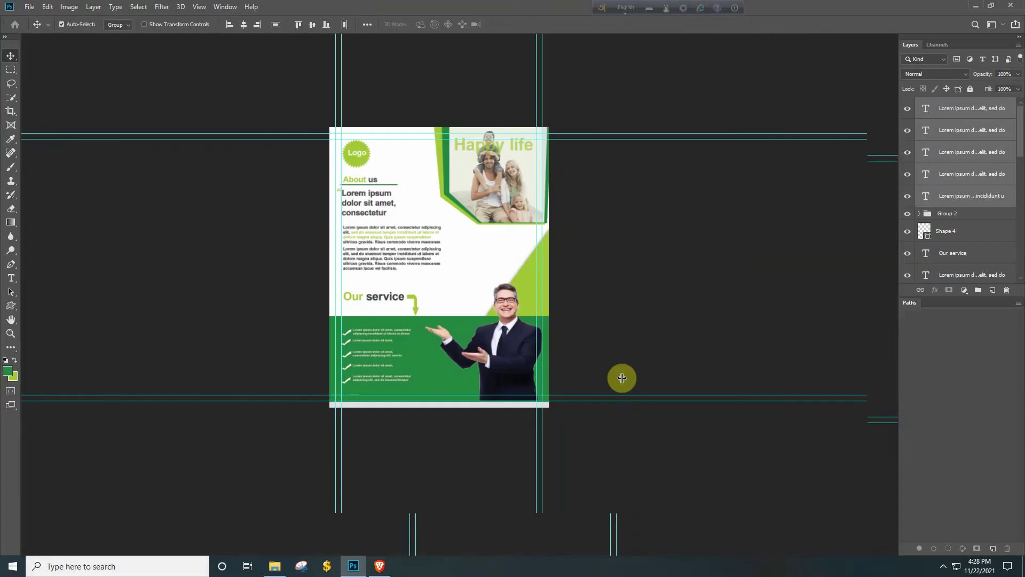
{"action": "left_click", "coordinate": [584, 258]}
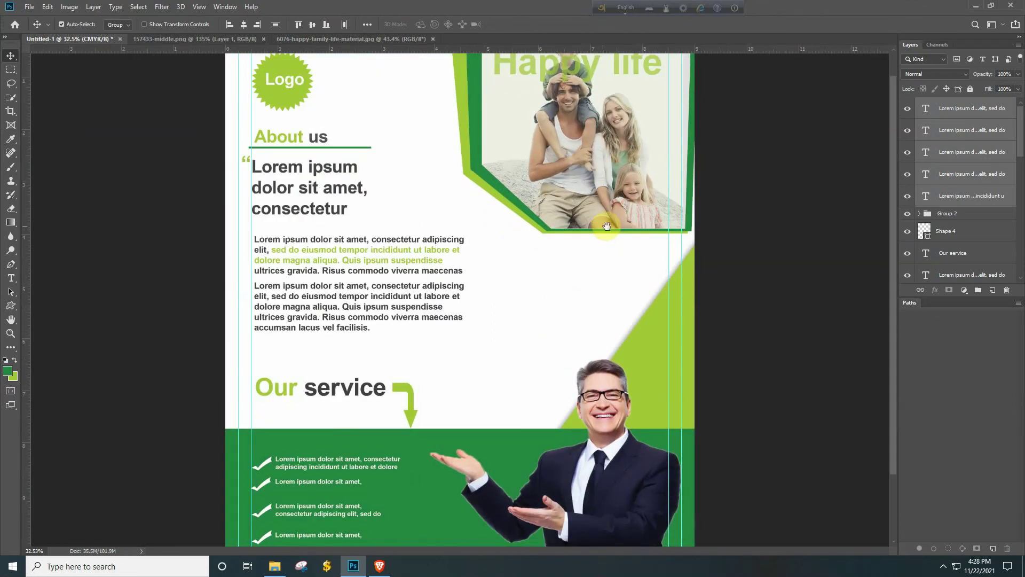
{"action": "left_click", "coordinate": [713, 213]}
{"action": "left_click_drag", "start_coordinate": [747, 181], "coordinate": [695, 206]}
{"action": "left_click_drag", "start_coordinate": [523, 256], "coordinate": [610, 224]}
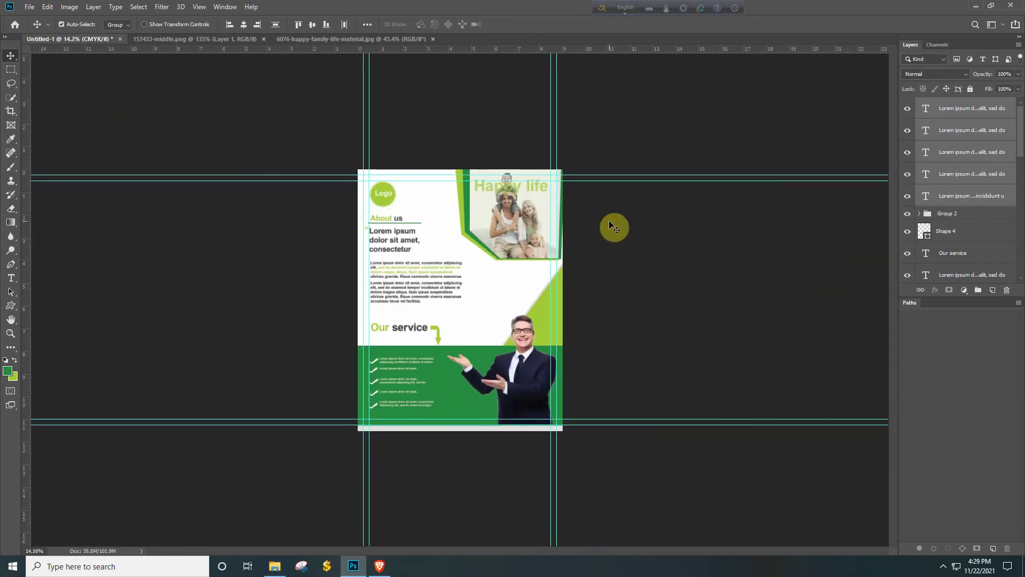
Group the five selected bullet text layers and combine that group with Group 2 in one parent group.
{"action": "key", "text": "ctrl+g"}
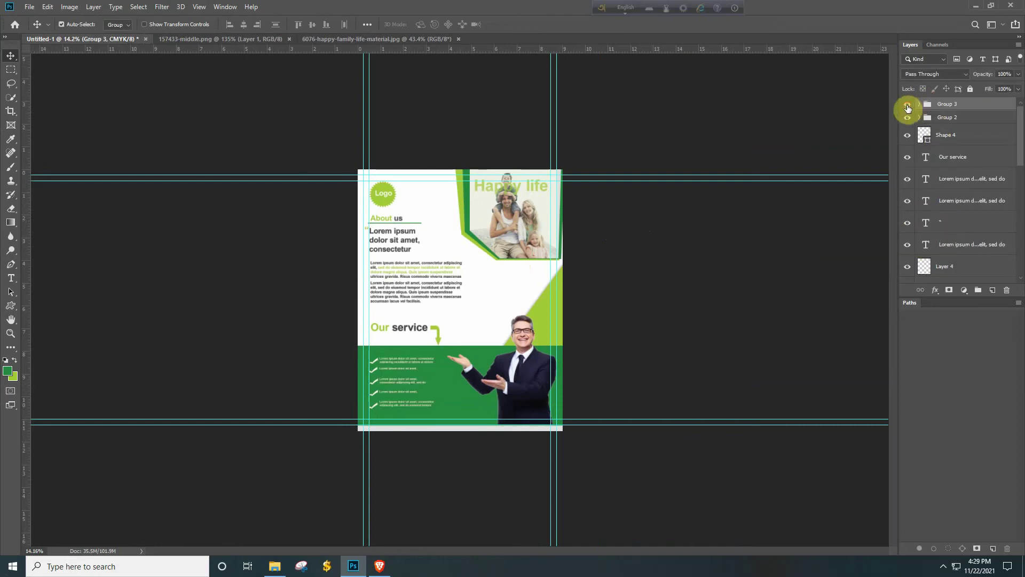
{"action": "left_click", "coordinate": [949, 118], "text": "ctrl"}
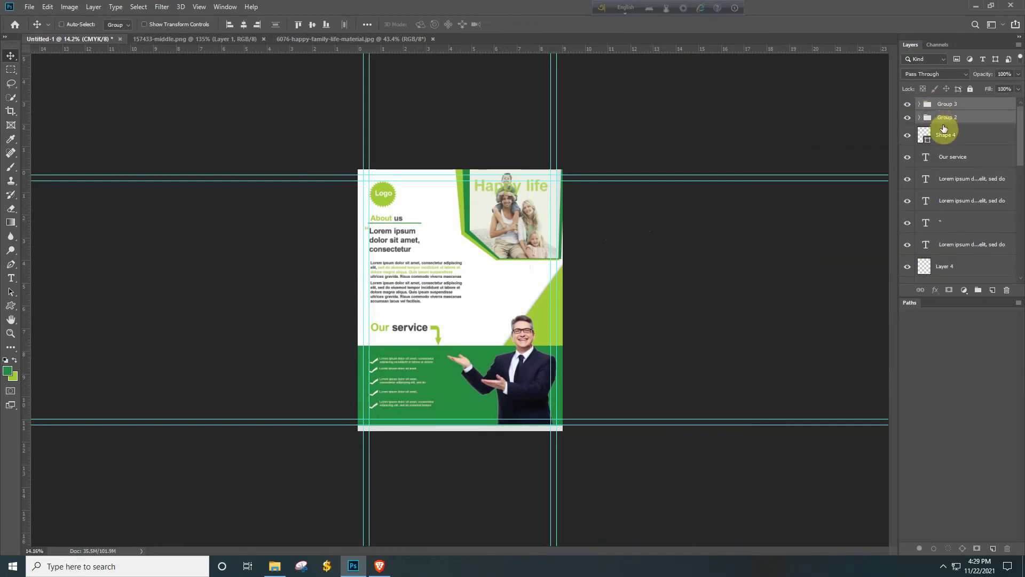
{"action": "key", "text": "ctrl+g"}
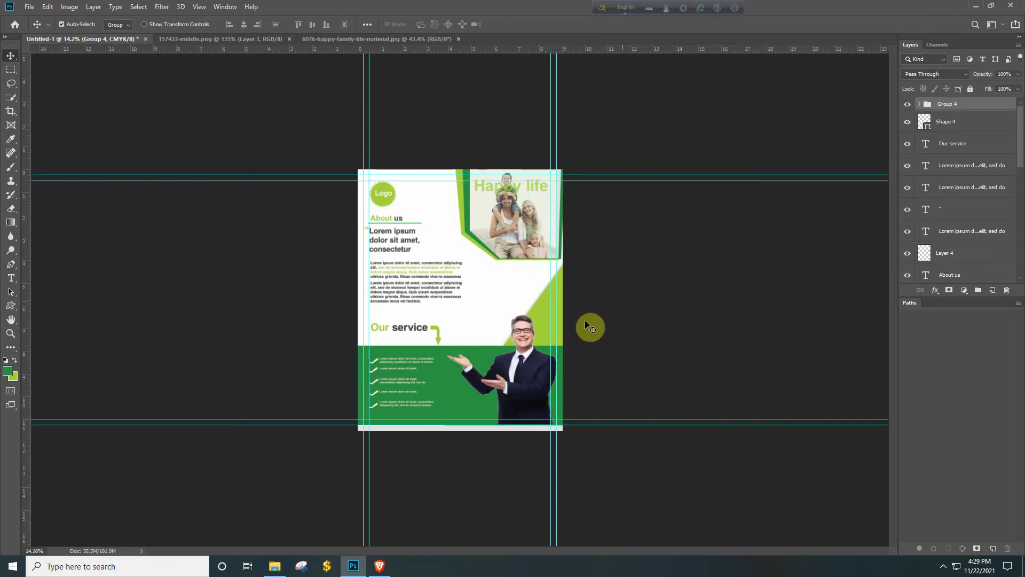
Open the email, global and smartphone icon images together from the Project-31 folder.
{"action": "left_click_drag", "start_coordinate": [398, 446], "coordinate": [395, 311]}
{"action": "key", "text": "f"}
{"action": "left_click_drag", "start_coordinate": [595, 398], "coordinate": [561, 389]}
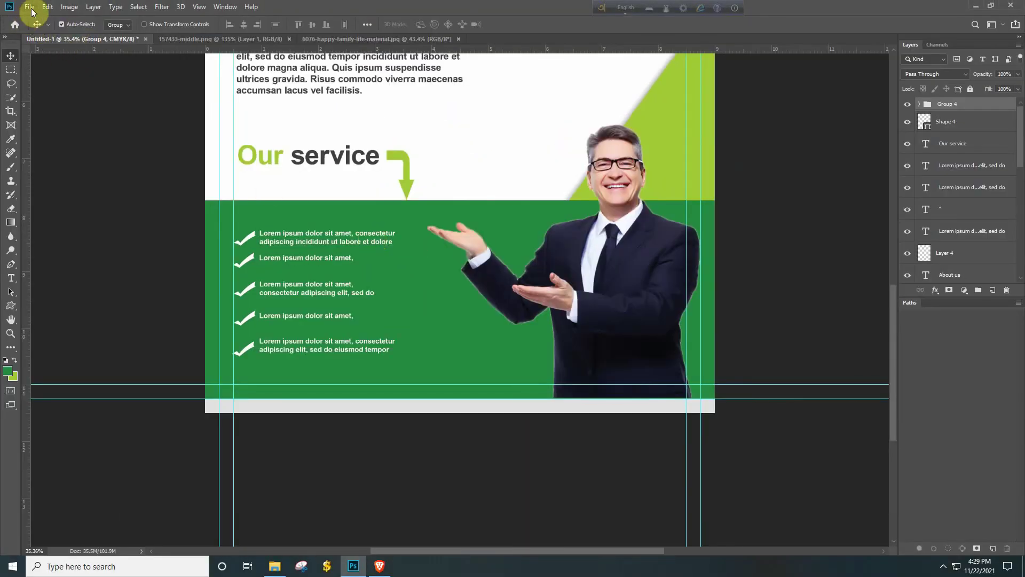
{"action": "left_click", "coordinate": [30, 11]}
{"action": "left_click", "coordinate": [75, 29]}
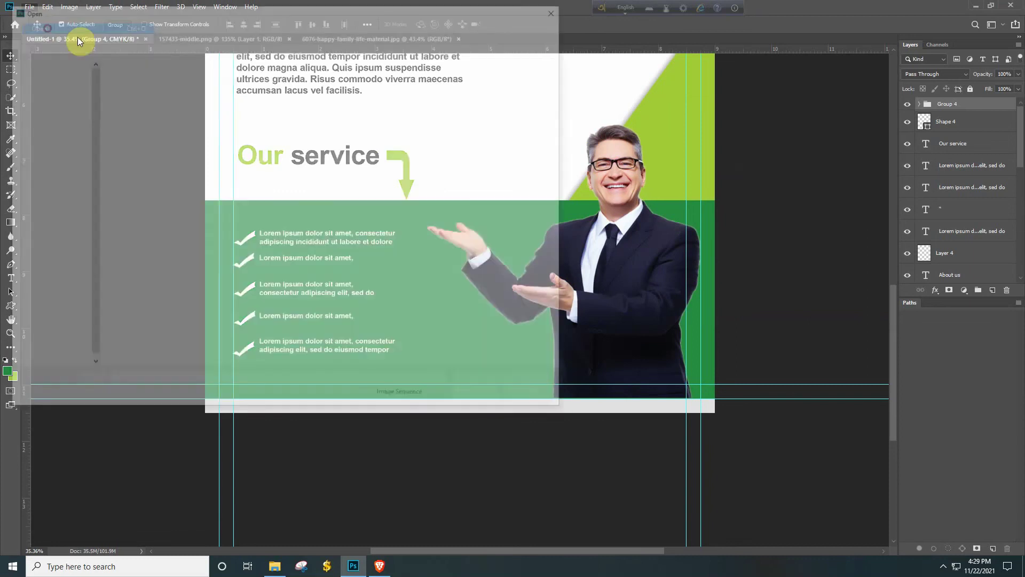
{"action": "left_click", "coordinate": [130, 177]}
{"action": "left_click", "coordinate": [191, 167], "text": "ctrl"}
{"action": "left_click", "coordinate": [539, 181], "text": "ctrl"}
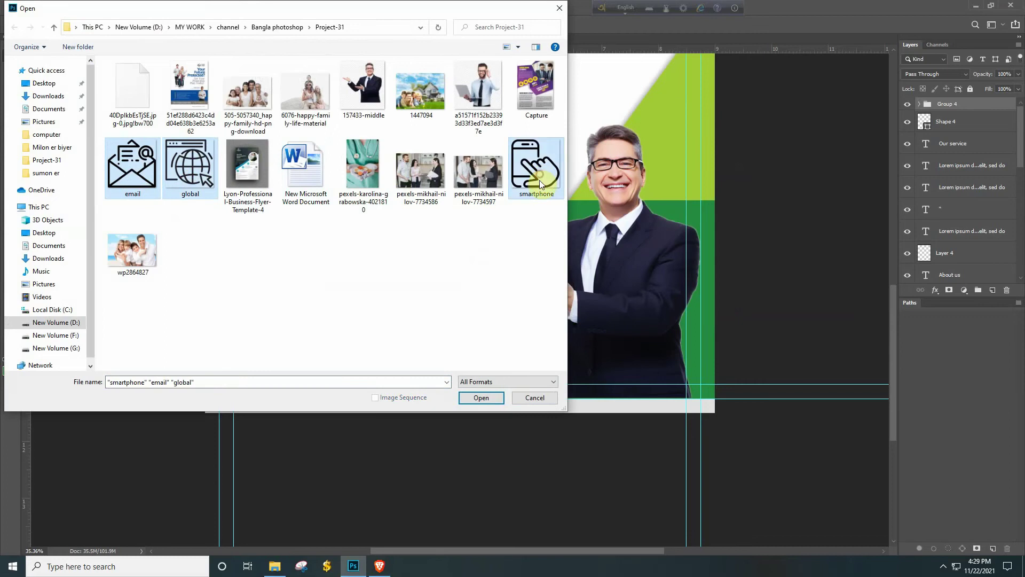
{"action": "left_click", "coordinate": [482, 398]}
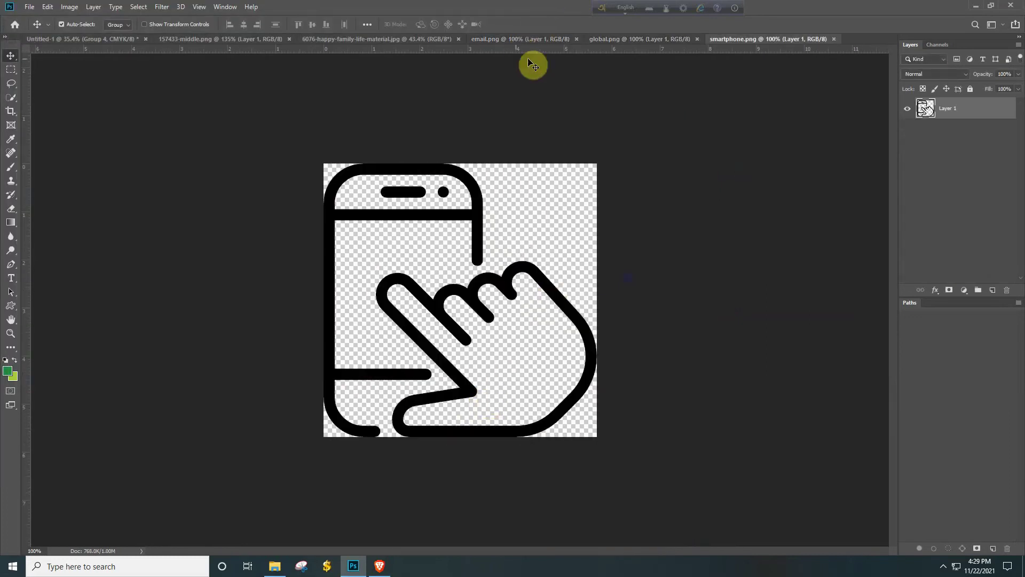
Look through the opened icon images, copy the globe icon from global.png and paste it into the flyer document.
{"action": "left_click", "coordinate": [688, 38]}
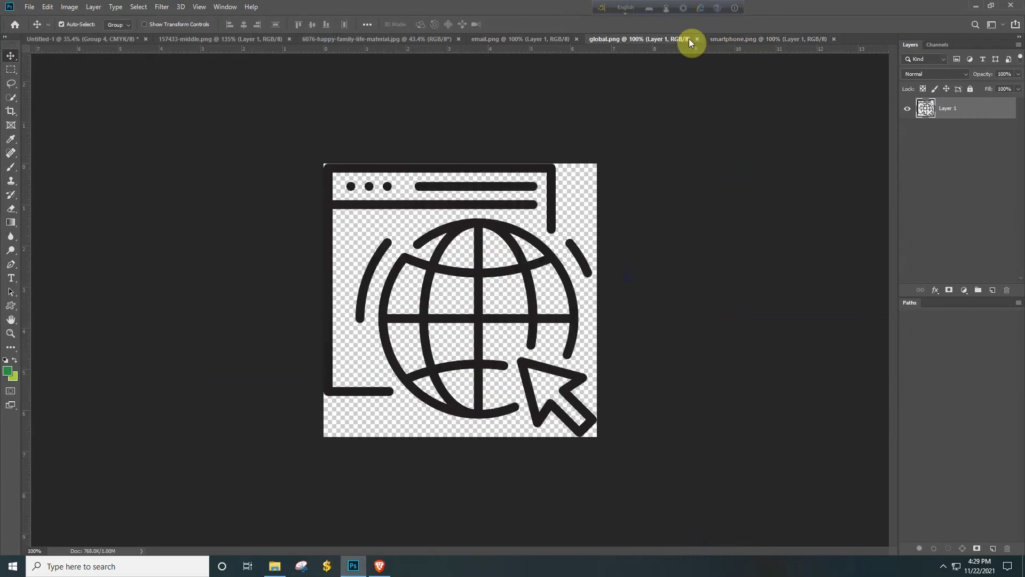
{"action": "left_click", "coordinate": [543, 41]}
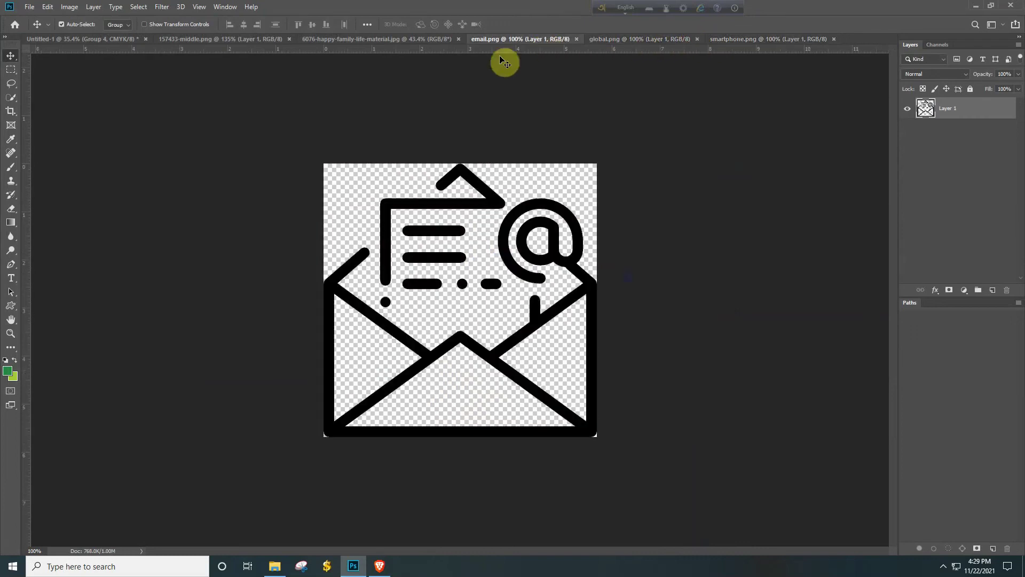
{"action": "left_click", "coordinate": [110, 40]}
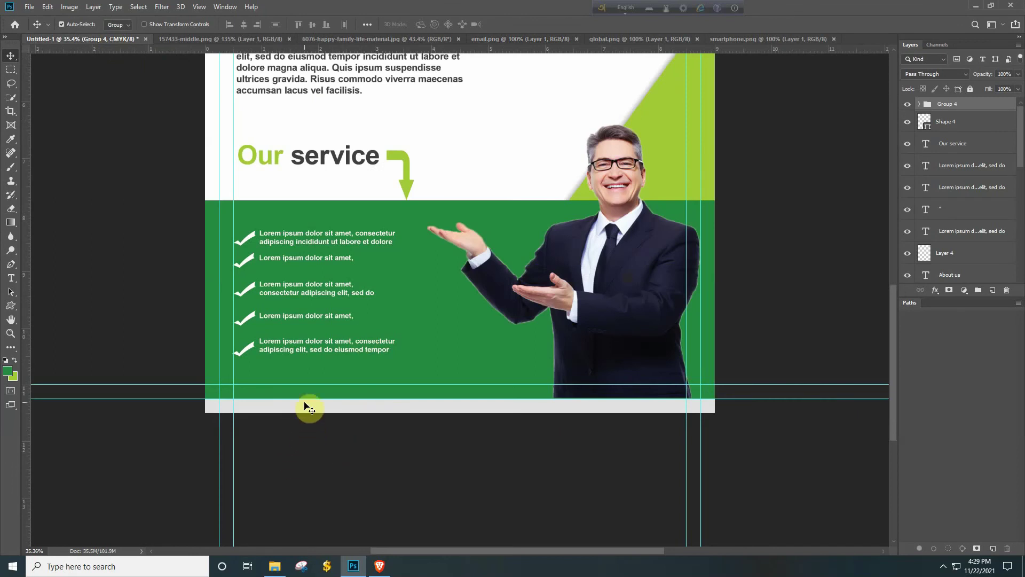
{"action": "scroll", "coordinate": [554, 354], "scroll_direction": "down", "scroll_amount": 2}
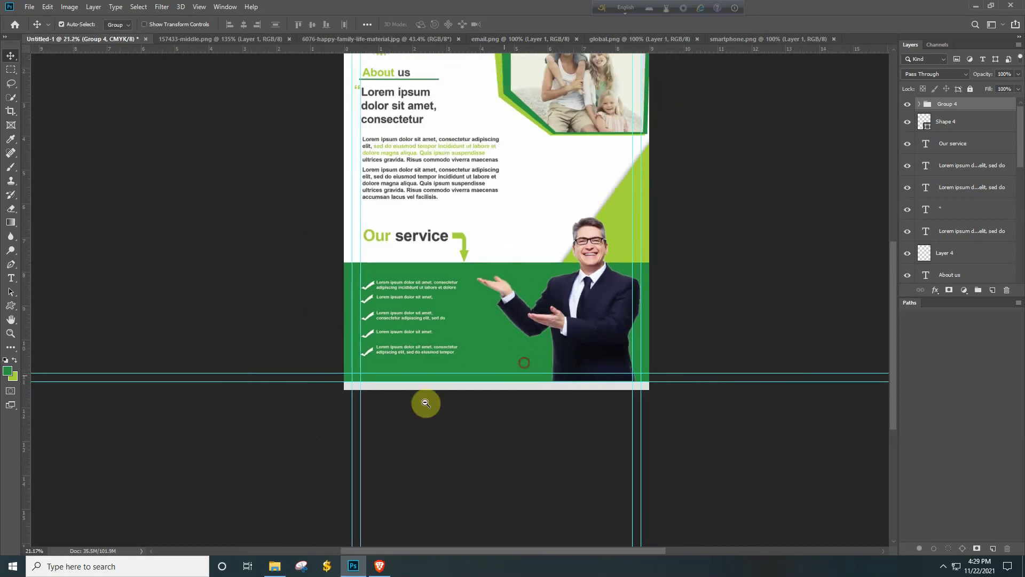
{"action": "scroll", "coordinate": [478, 383], "scroll_direction": "up", "scroll_amount": 2}
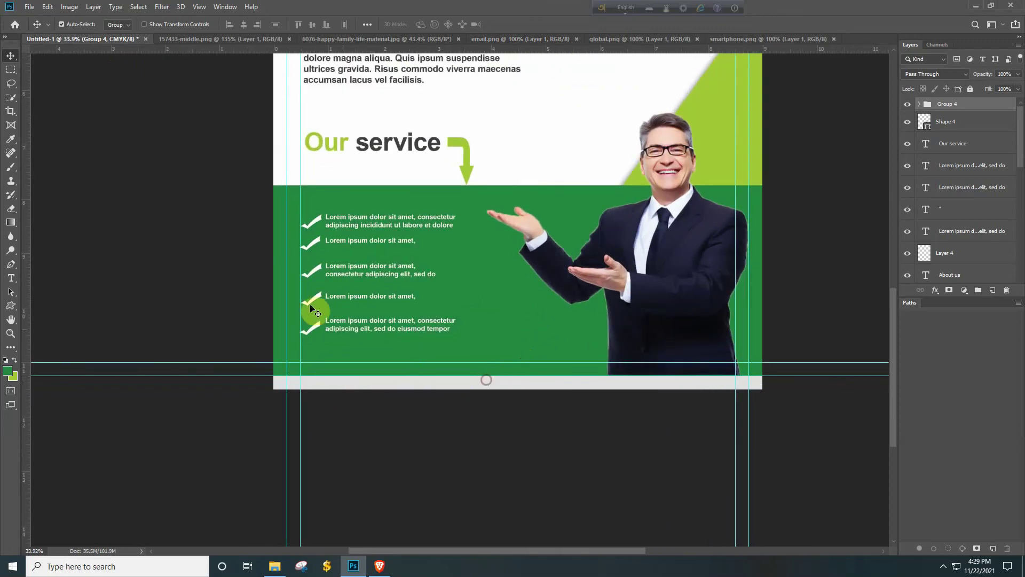
{"action": "left_click", "coordinate": [784, 37]}
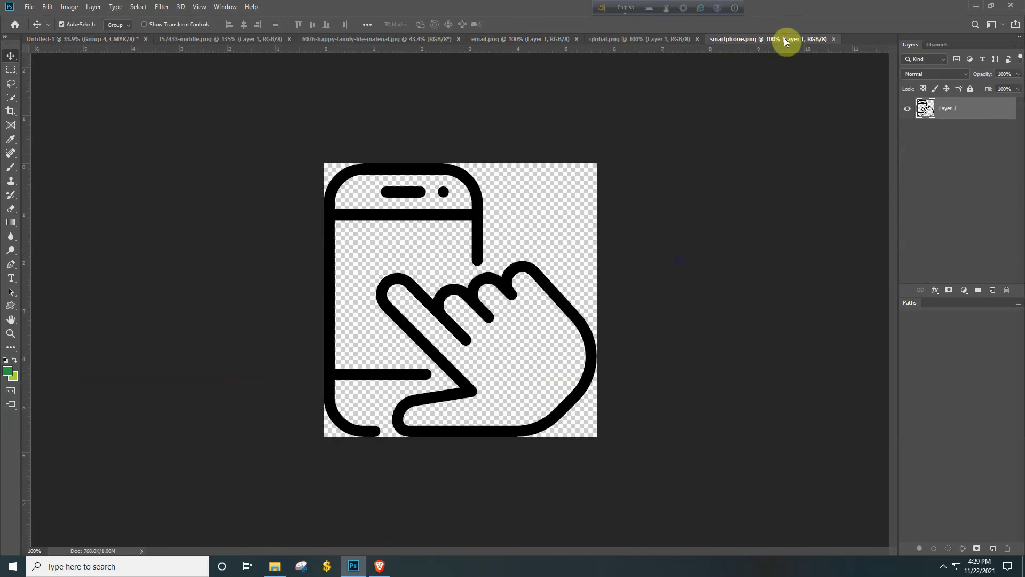
{"action": "left_click", "coordinate": [629, 38]}
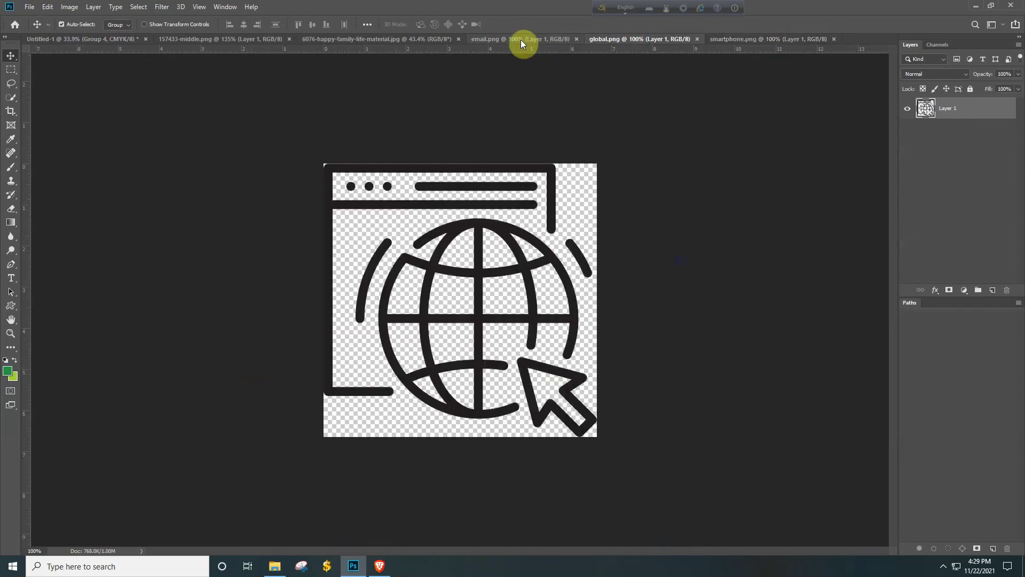
{"action": "left_click", "coordinate": [928, 111], "text": "ctrl"}
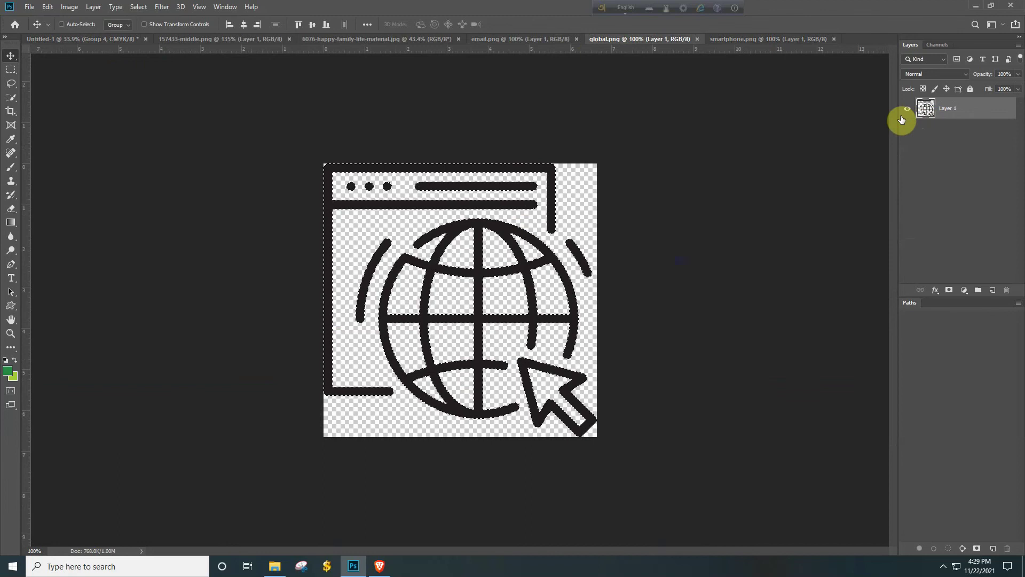
{"action": "left_click", "coordinate": [111, 39]}
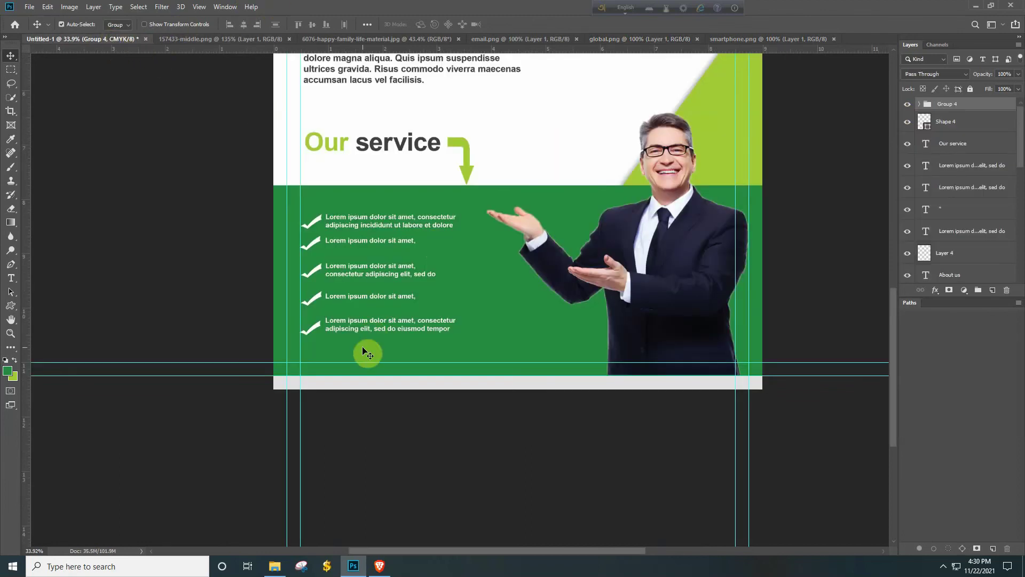
{"action": "key", "text": "ctrl+v"}
Shrink the pasted globe icon to fit the light grey footer strip and place it against the inner left margin guide.
{"action": "key", "text": "ctrl+t"}
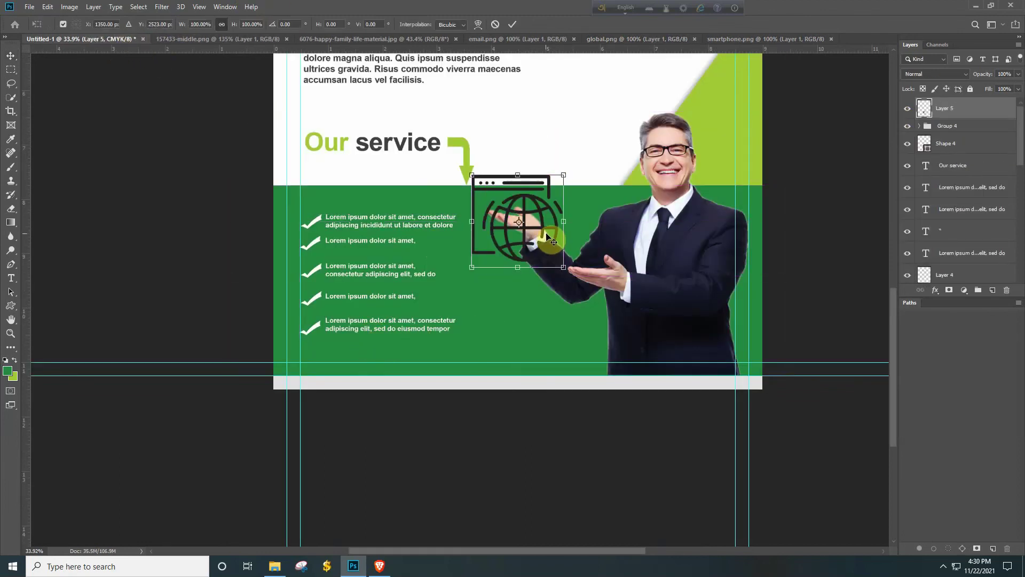
{"action": "left_click_drag", "start_coordinate": [471, 178], "coordinate": [343, 377]}
{"action": "scroll", "coordinate": [343, 377], "scroll_direction": "up", "scroll_amount": 5}
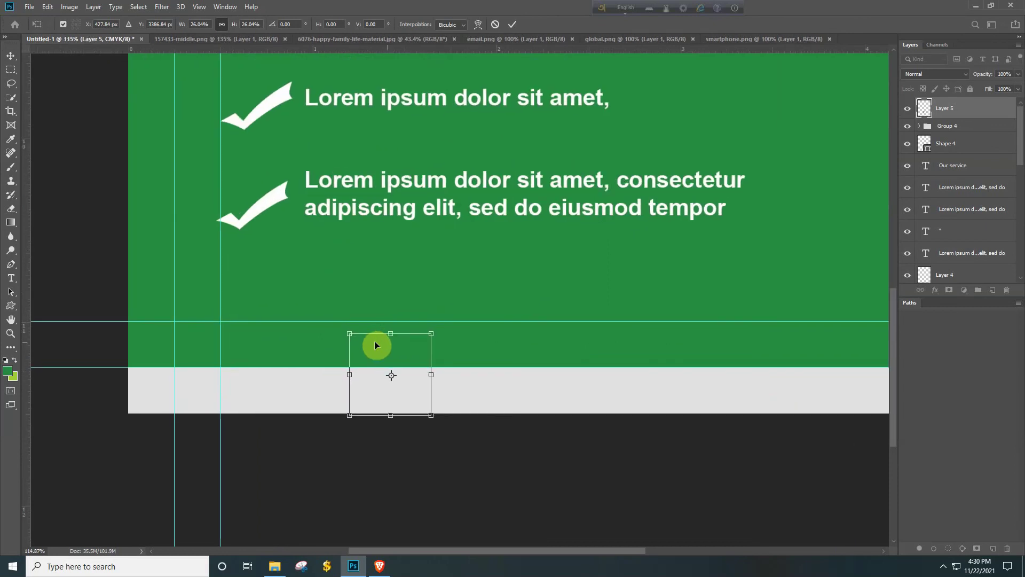
{"action": "left_click_drag", "start_coordinate": [347, 333], "coordinate": [250, 352]}
{"action": "left_click_drag", "start_coordinate": [287, 410], "coordinate": [291, 414]}
{"action": "left_click_drag", "start_coordinate": [454, 356], "coordinate": [388, 386]}
{"action": "key", "text": "Return"}
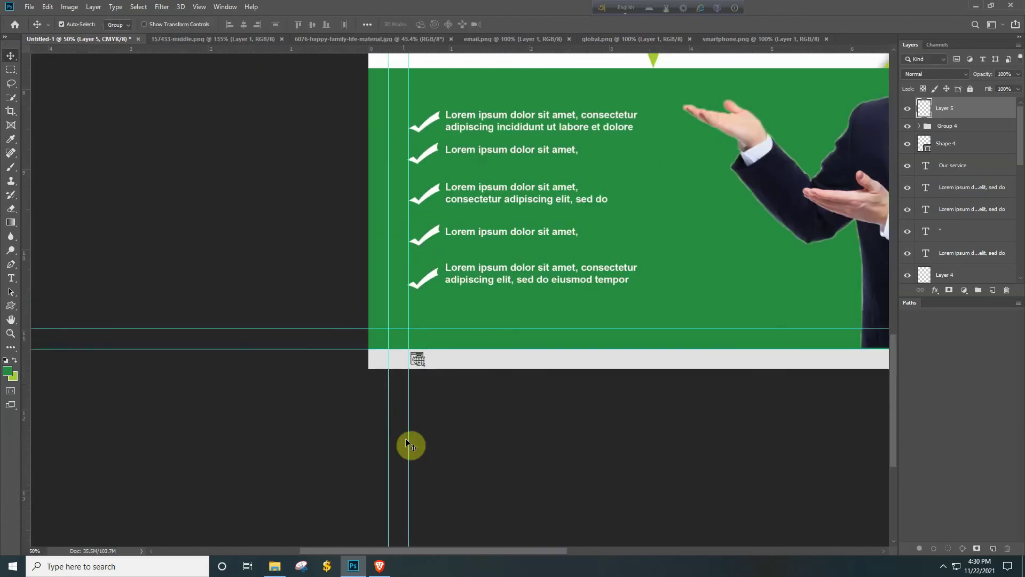
Switch to the Brave browser to enter a new web address.
{"action": "left_click", "coordinate": [380, 565]}
{"action": "left_click", "coordinate": [268, 30]}
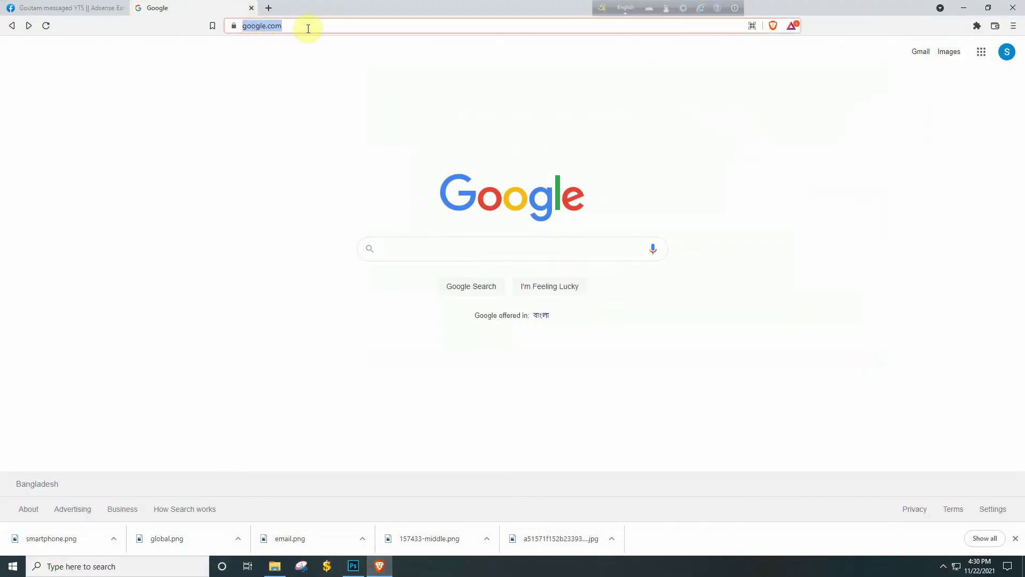
{"action": "type", "text": "fla"}
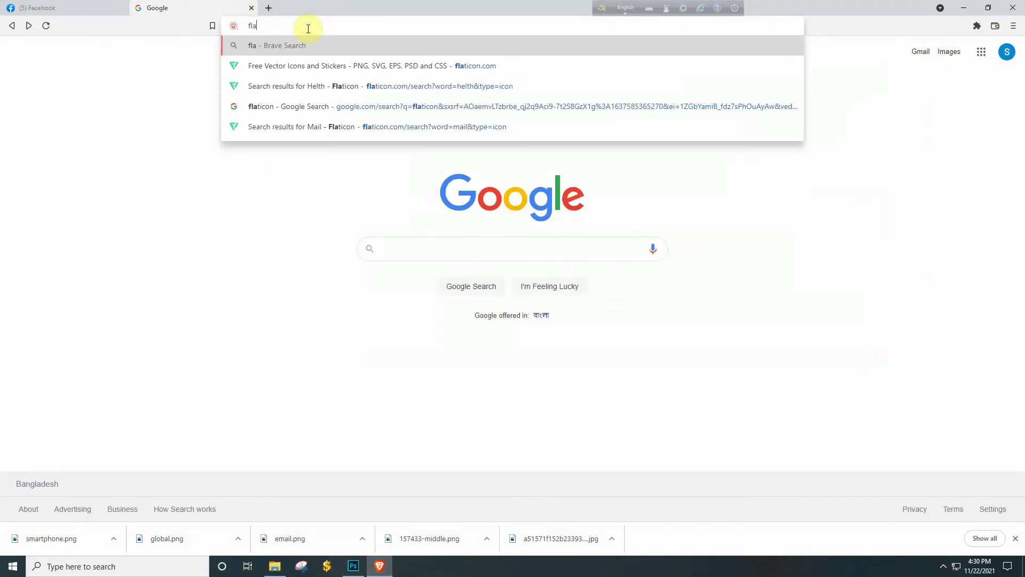
{"action": "type", "text": "te"}
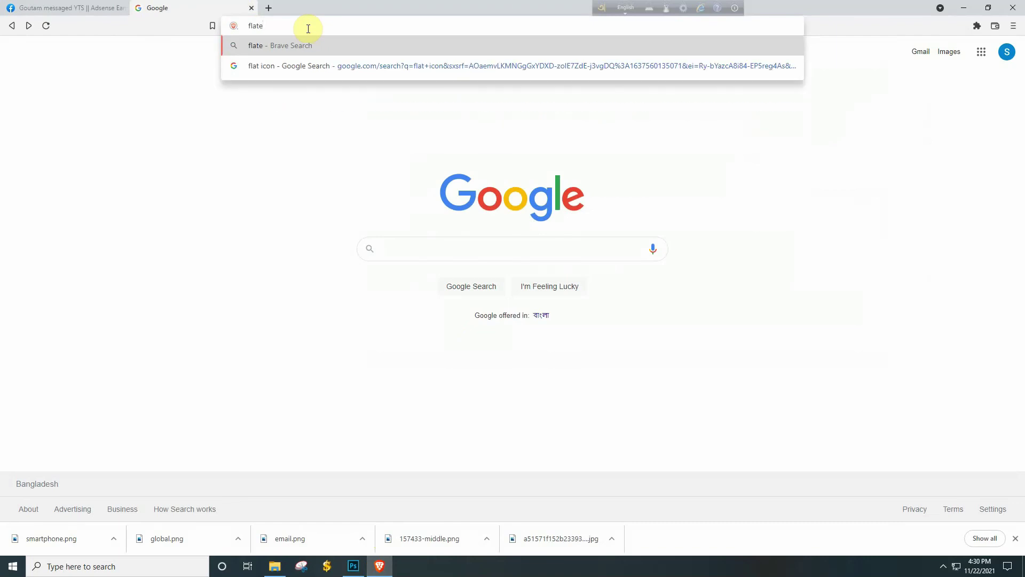
{"action": "key", "text": "BackSpace"}
{"action": "key", "text": "BackSpace"}
{"action": "key", "text": "BackSpace"}
{"action": "key", "text": "BackSpace"}
{"action": "key", "text": "BackSpace"}
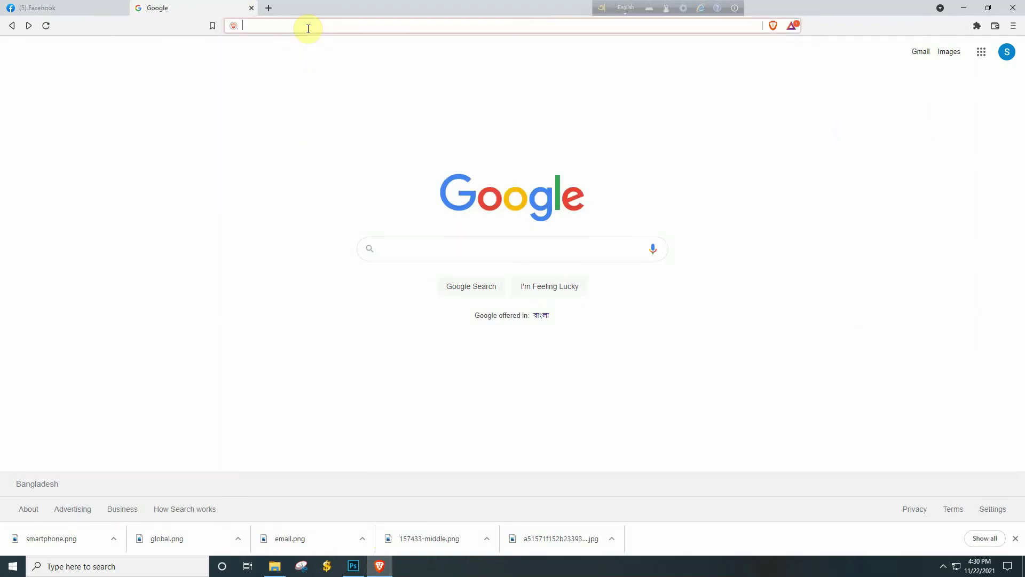
Load google.com, search for "flateicon" and open the flaticon.com website.
{"action": "type", "text": "google.com"}
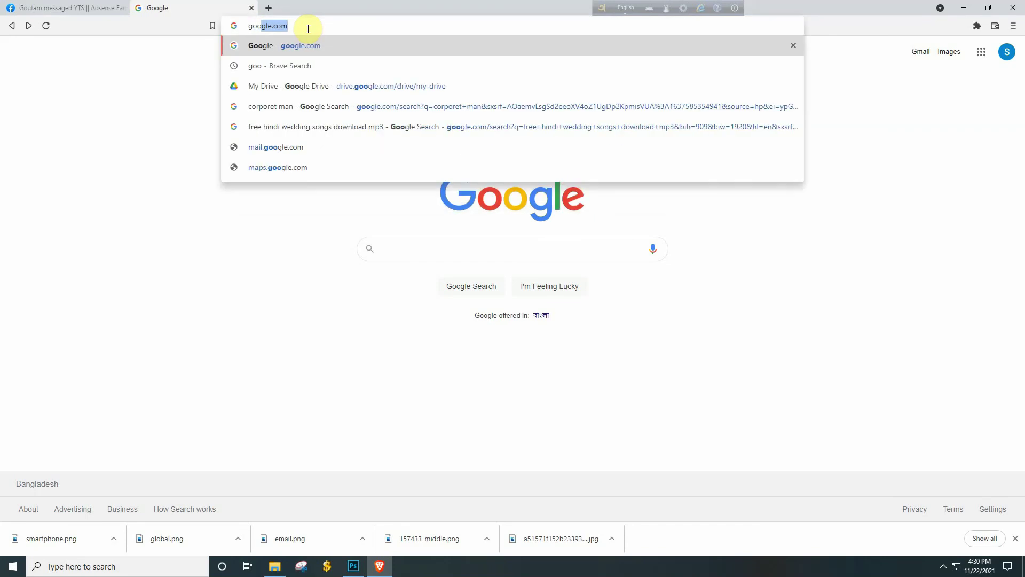
{"action": "key", "text": "Return"}
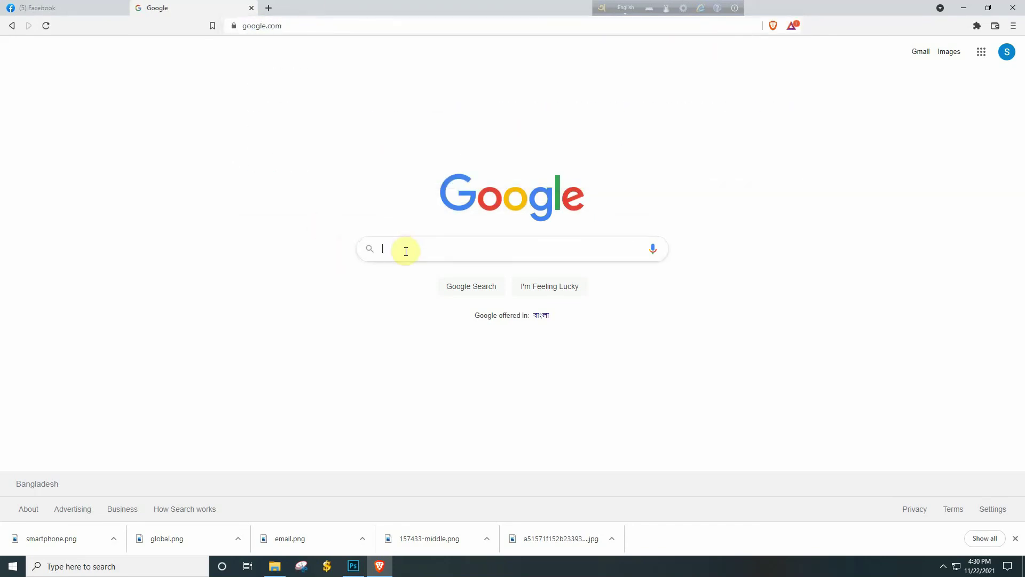
{"action": "type", "text": "f"}
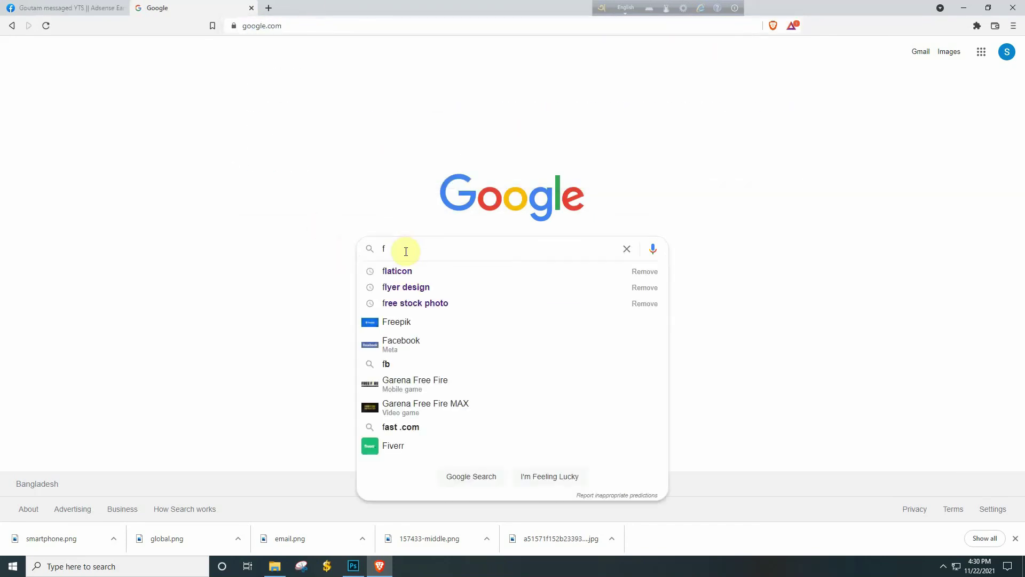
{"action": "type", "text": "late"}
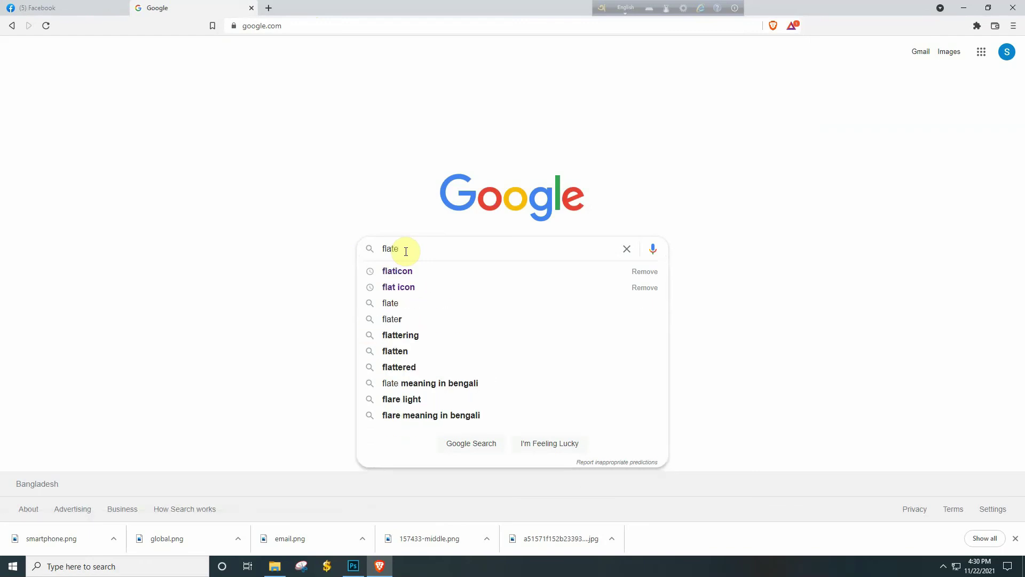
{"action": "type", "text": "icon"}
{"action": "key", "text": "Return"}
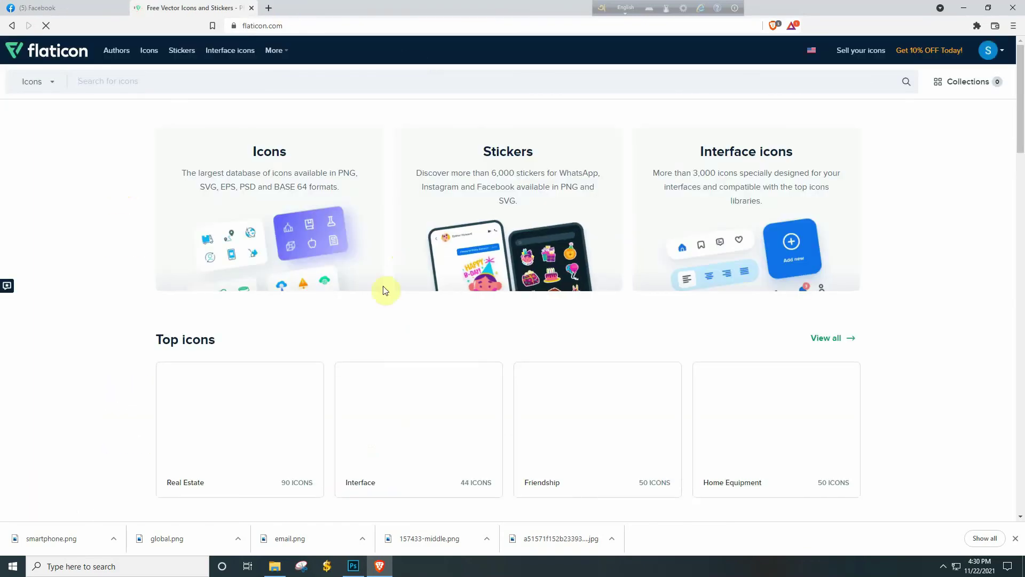
Browse the Flaticon home page and search its icons for "mobile".
{"action": "scroll", "coordinate": [391, 277], "scroll_direction": "down", "scroll_amount": 4}
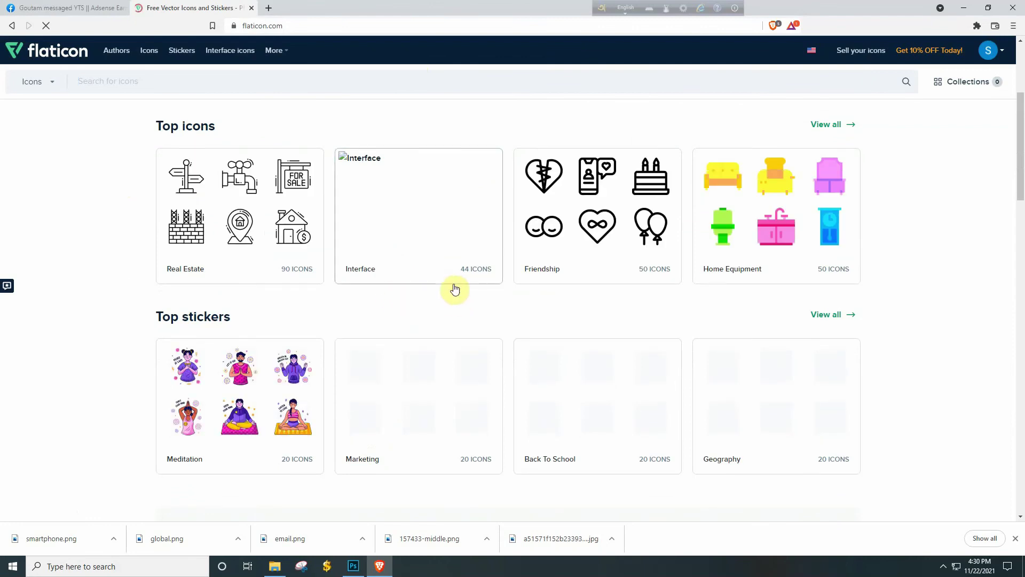
{"action": "scroll", "coordinate": [453, 309], "scroll_direction": "down", "scroll_amount": 1}
{"action": "scroll", "coordinate": [448, 320], "scroll_direction": "up", "scroll_amount": 5}
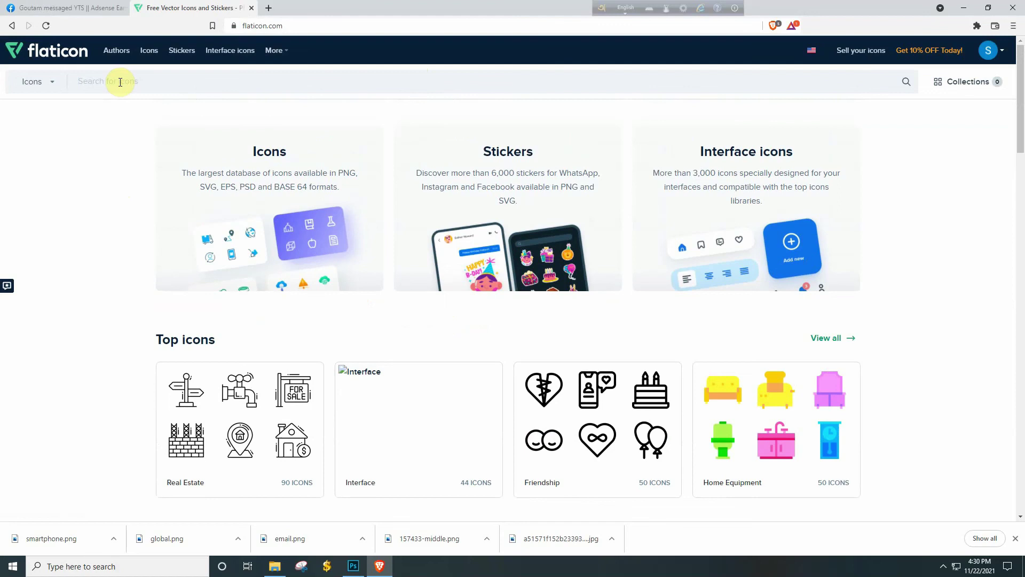
{"action": "type", "text": "bile"}
{"action": "key", "text": "Return"}
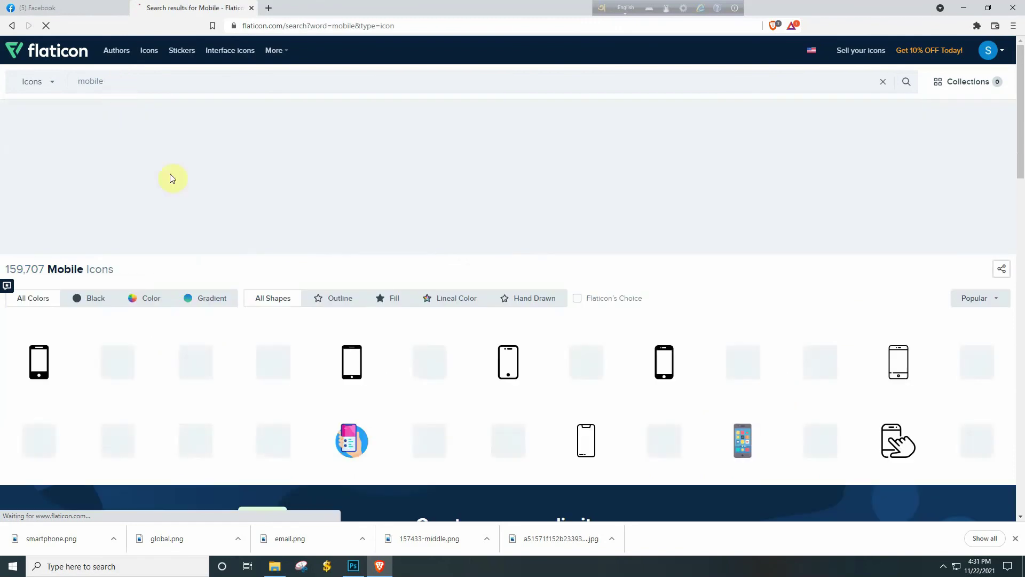
Browse the Flaticon mobile icon results and view the download options for the smartphone icon with a check mark.
{"action": "scroll", "coordinate": [427, 347], "scroll_direction": "down", "scroll_amount": 3}
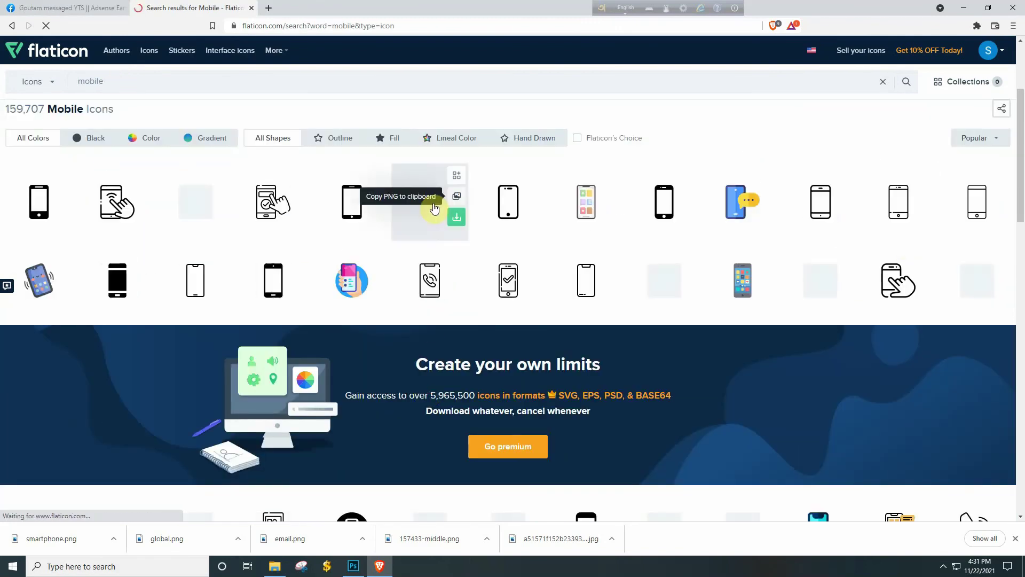
{"action": "scroll", "coordinate": [570, 219], "scroll_direction": "down", "scroll_amount": 3}
{"action": "scroll", "coordinate": [580, 275], "scroll_direction": "down", "scroll_amount": 2}
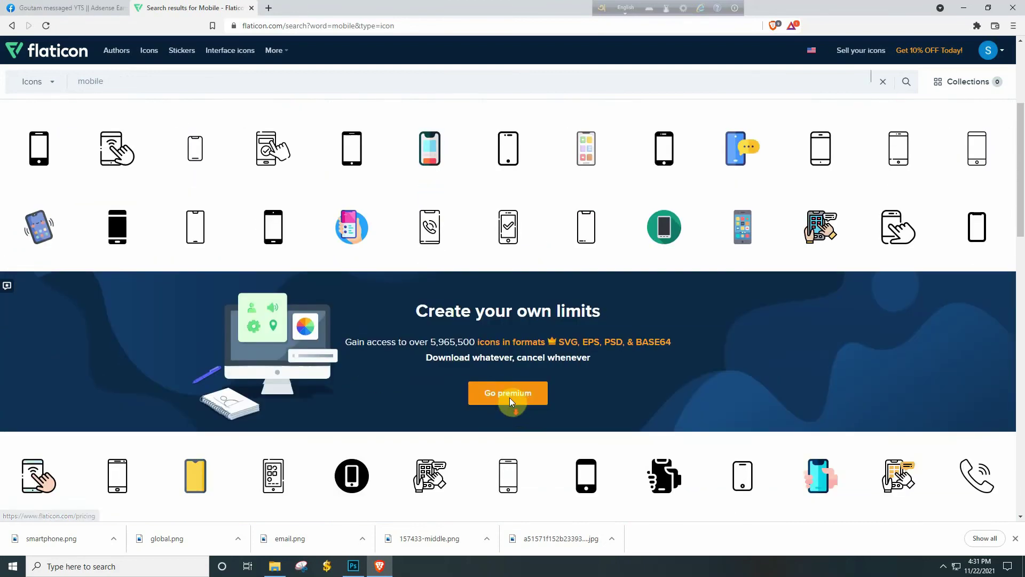
{"action": "scroll", "coordinate": [555, 283], "scroll_direction": "up", "scroll_amount": 3}
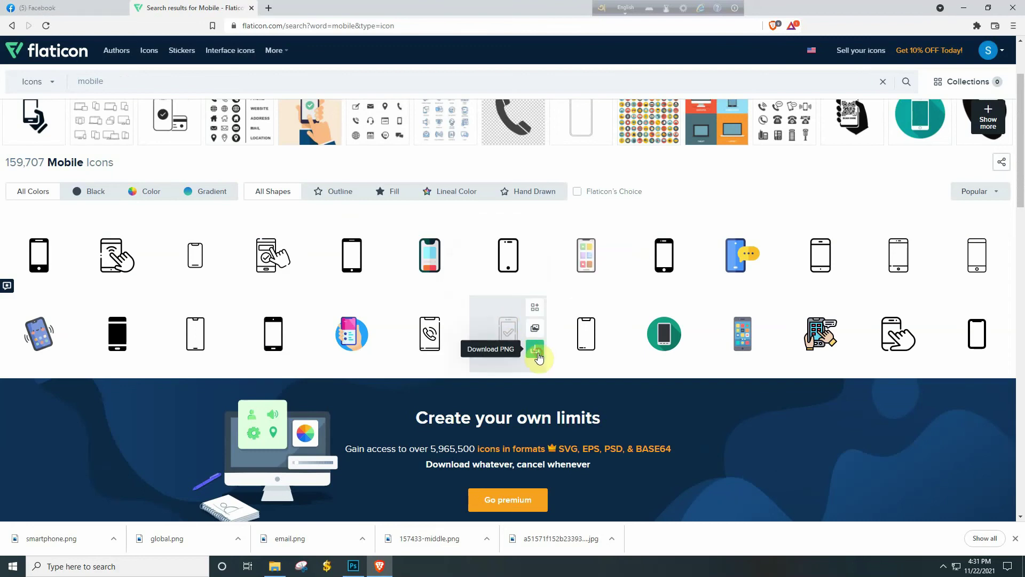
{"action": "left_click", "coordinate": [539, 354]}
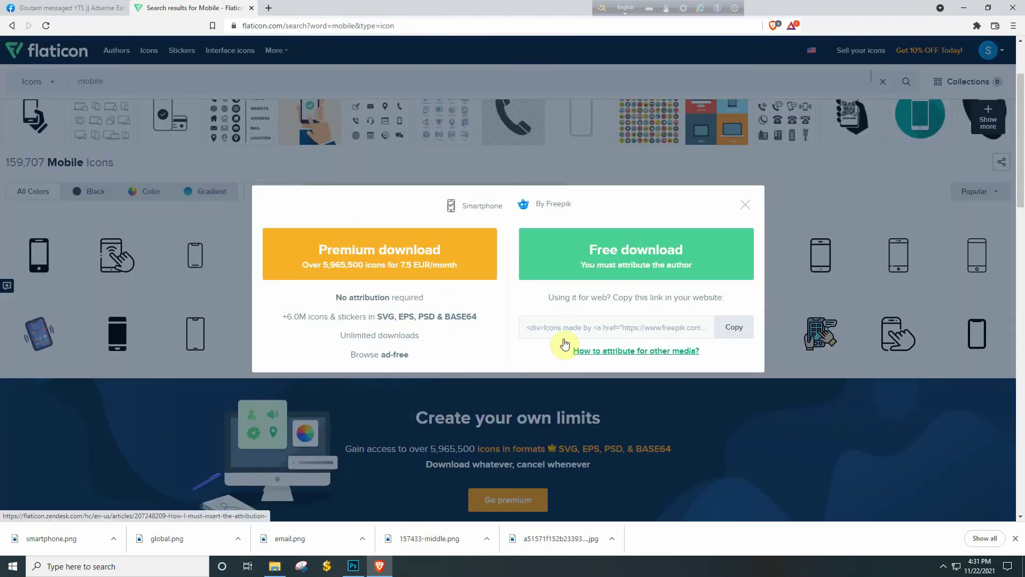
{"action": "left_click", "coordinate": [745, 205]}
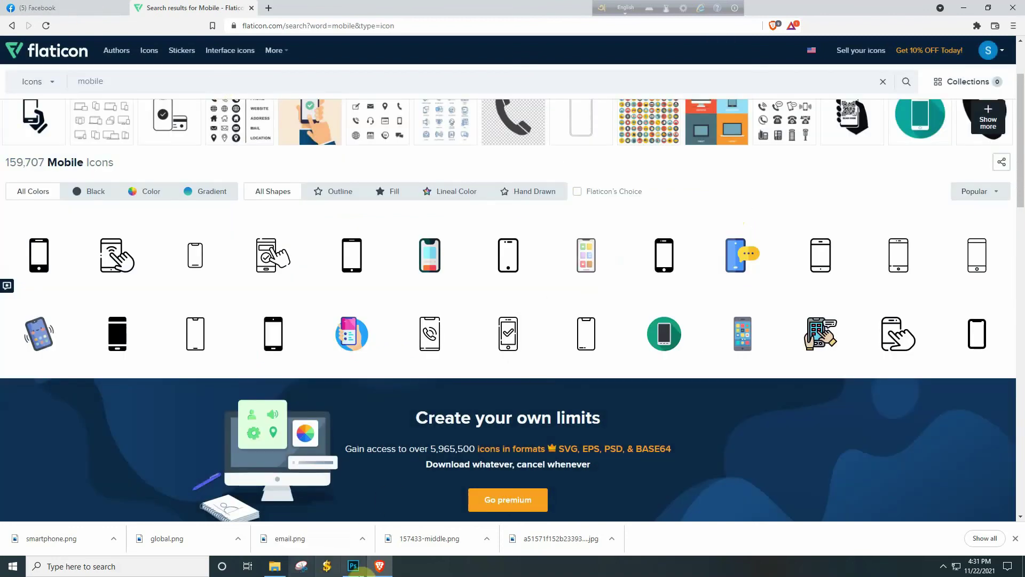
Switch to Photoshop and start a 12 pt text line in the grey footer strip beside the globe icon.
{"action": "left_click", "coordinate": [365, 563]}
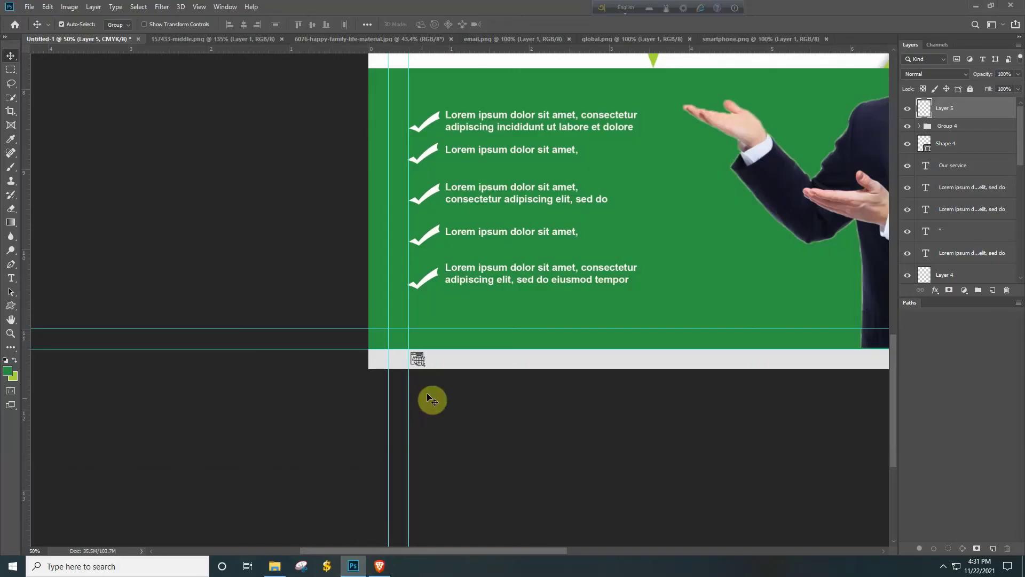
{"action": "left_click_drag", "start_coordinate": [465, 365], "coordinate": [434, 355]}
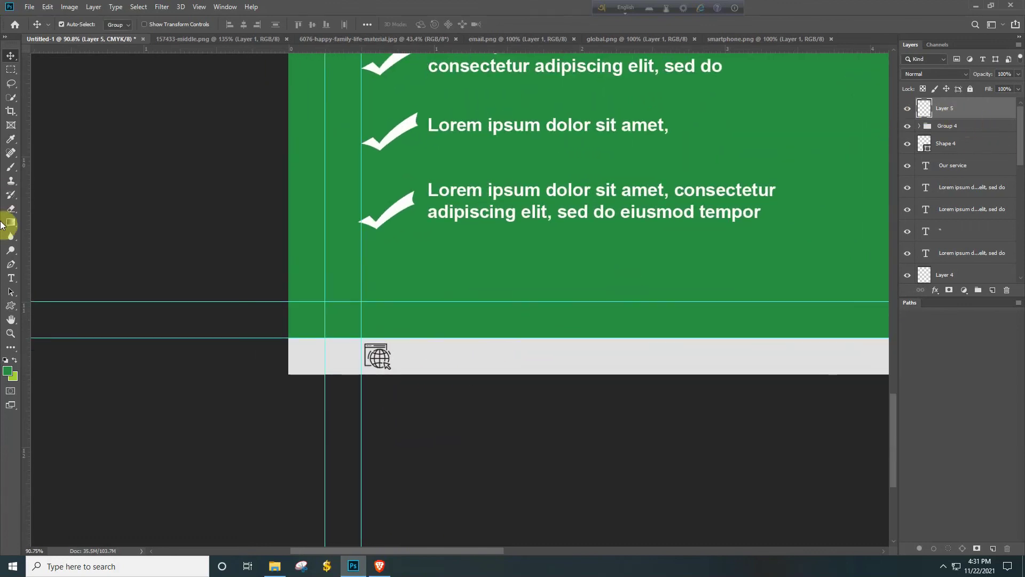
{"action": "left_click", "coordinate": [11, 278]}
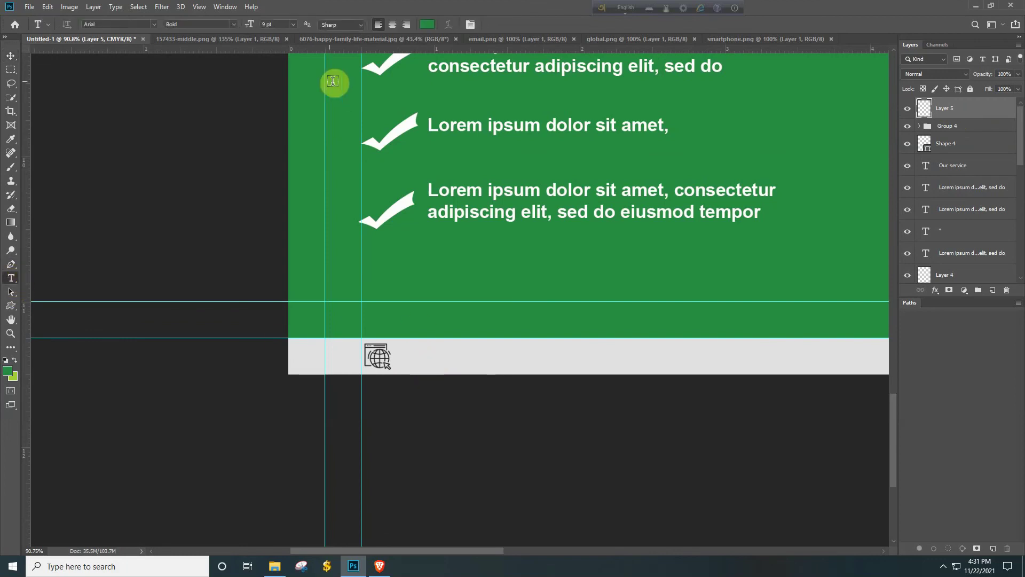
{"action": "left_click", "coordinate": [293, 22]}
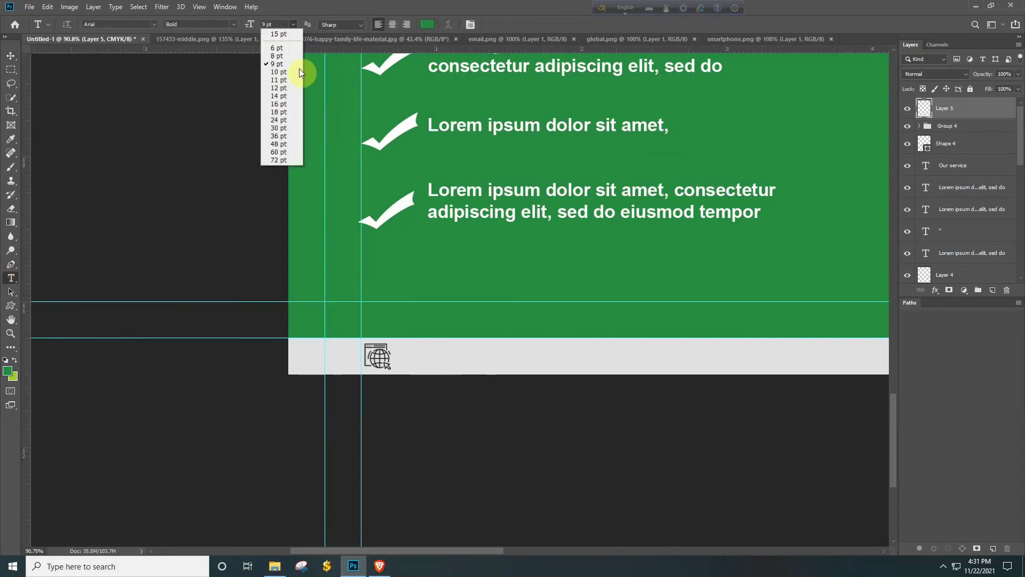
{"action": "left_click", "coordinate": [287, 89]}
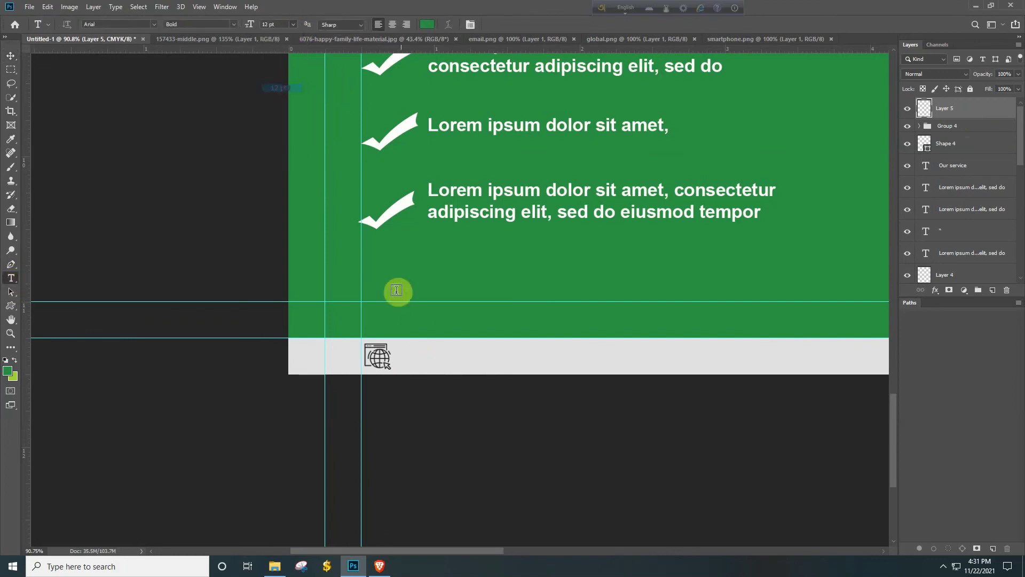
{"action": "left_click", "coordinate": [416, 356]}
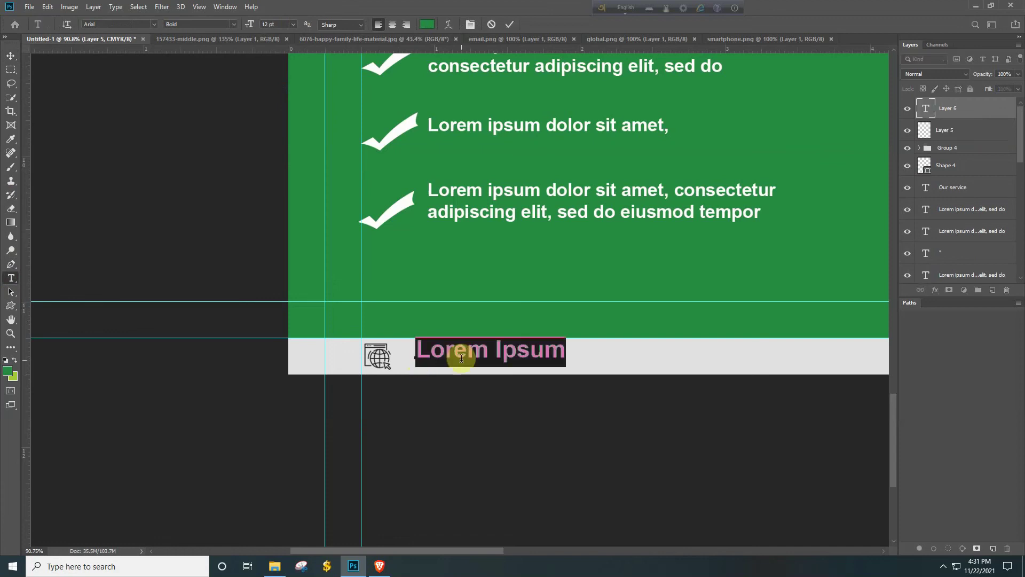
Reduce the footer text size to 6 pt.
{"action": "left_click", "coordinate": [294, 24]}
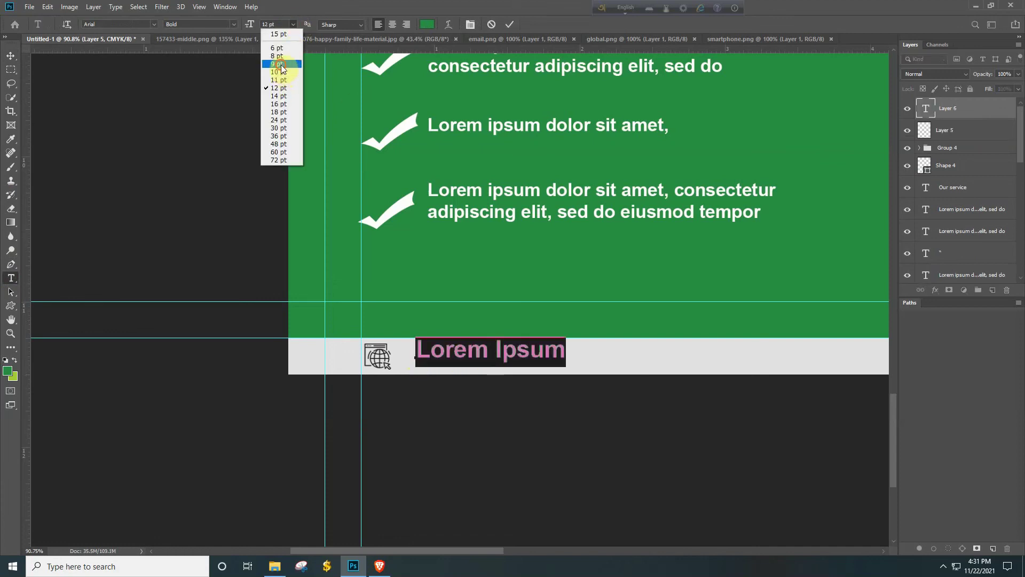
{"action": "left_click", "coordinate": [280, 63]}
{"action": "left_click", "coordinate": [294, 24]}
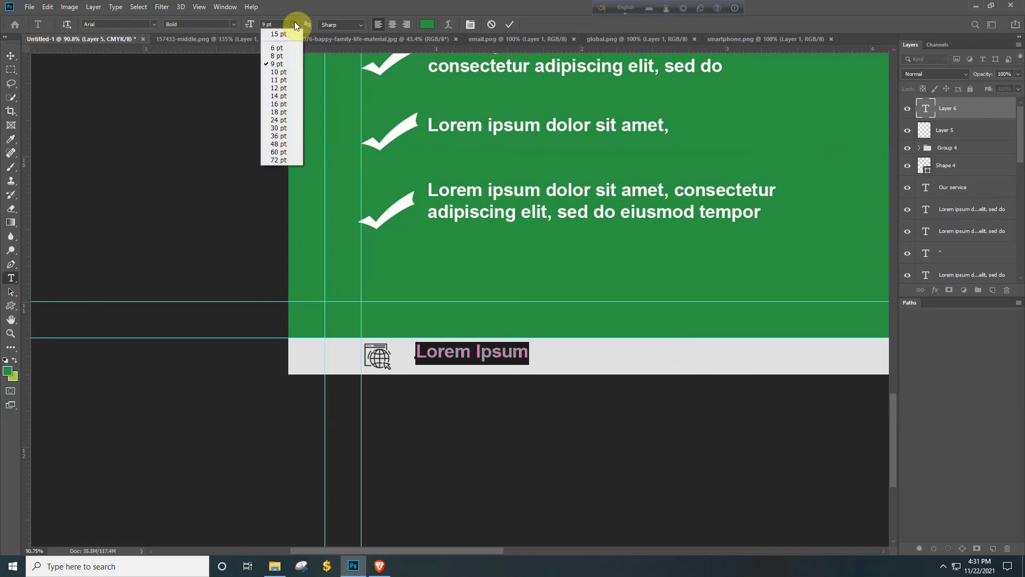
{"action": "left_click", "coordinate": [281, 55]}
{"action": "left_click", "coordinate": [293, 25]}
{"action": "left_click", "coordinate": [280, 47]}
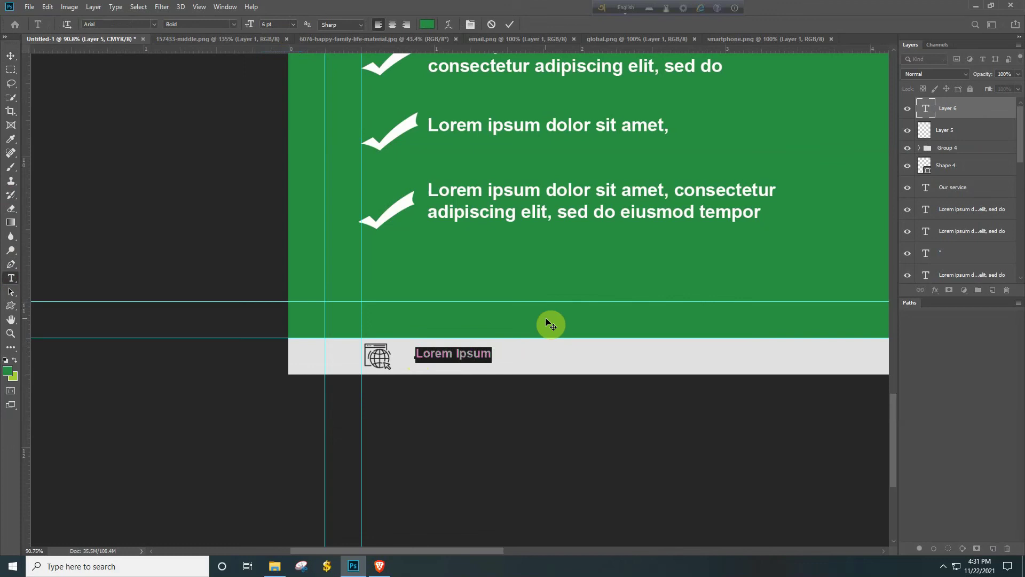
Clear the placeholder footer text and set the text color to black (000000).
{"action": "key", "text": "BackSpace"}
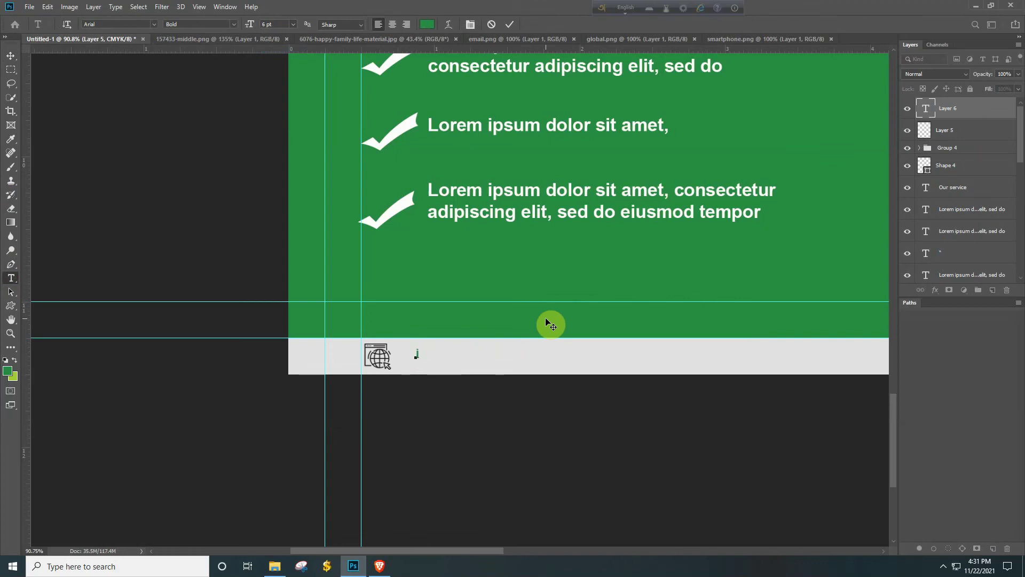
{"action": "left_click", "coordinate": [426, 26]}
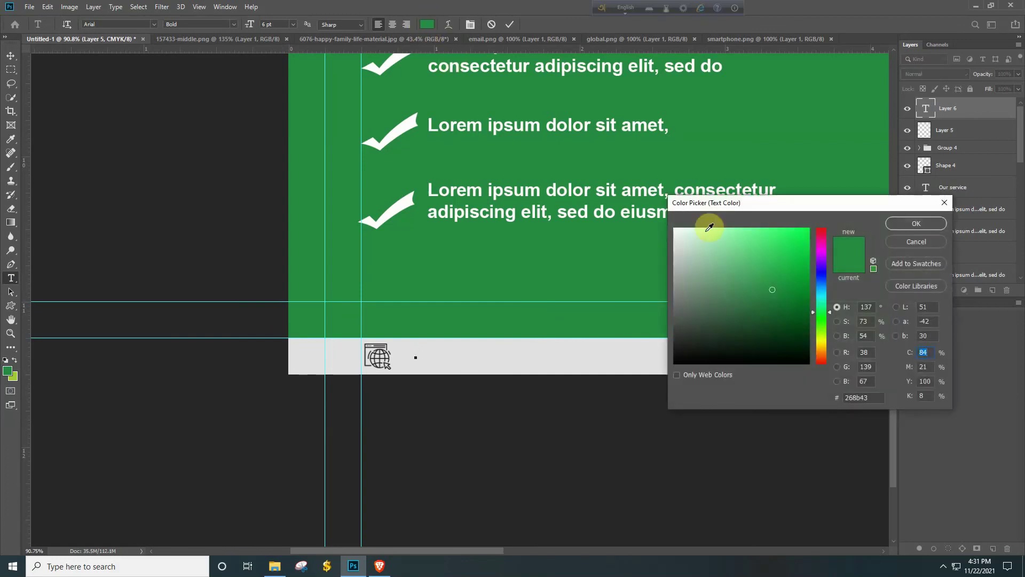
{"action": "left_click", "coordinate": [561, 188]}
{"action": "left_click", "coordinate": [571, 337]}
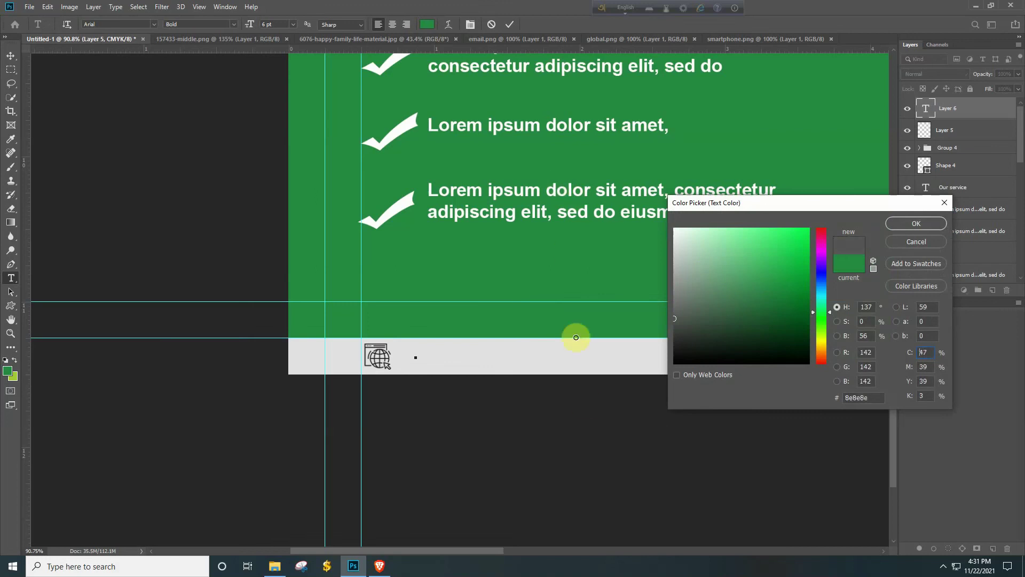
{"action": "left_click", "coordinate": [577, 431]}
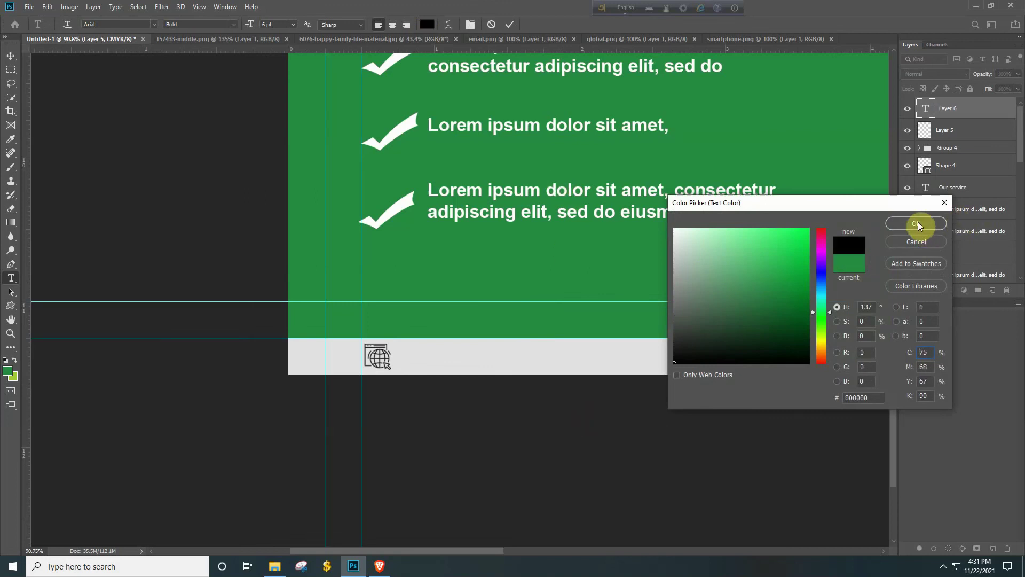
{"action": "left_click", "coordinate": [917, 223]}
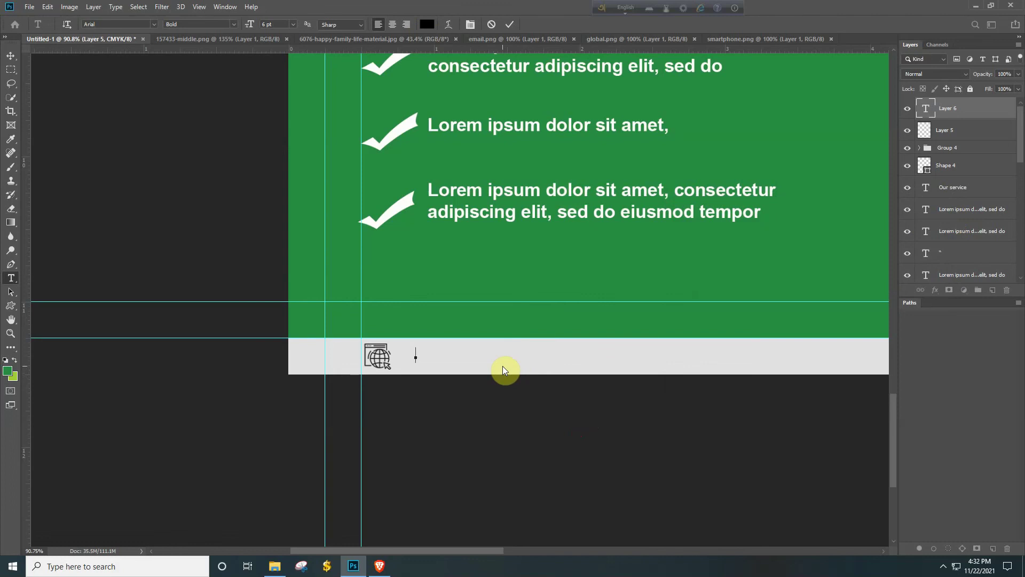
{"action": "type", "text": "www."}
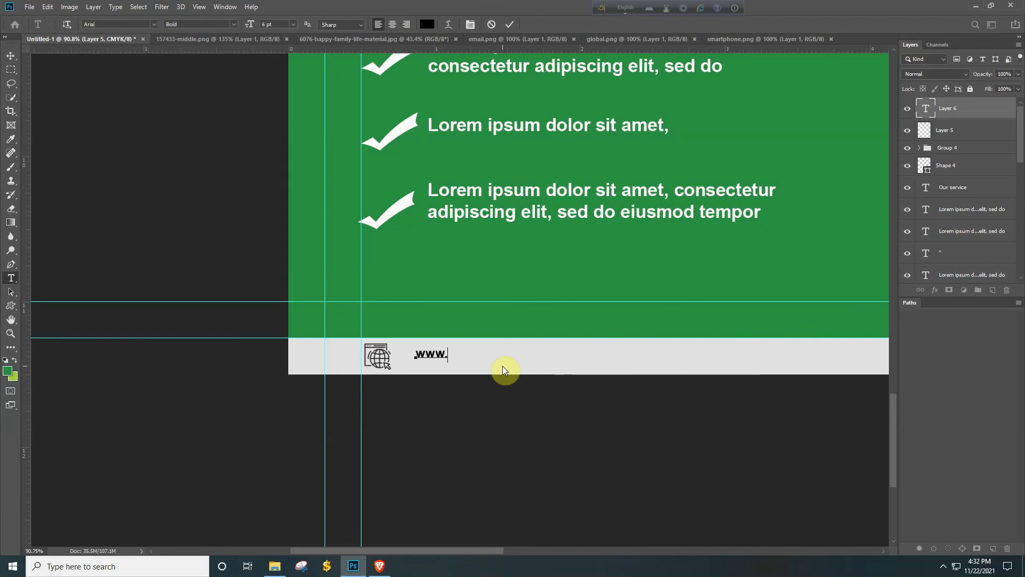
{"action": "type", "text": "life happy.com"}
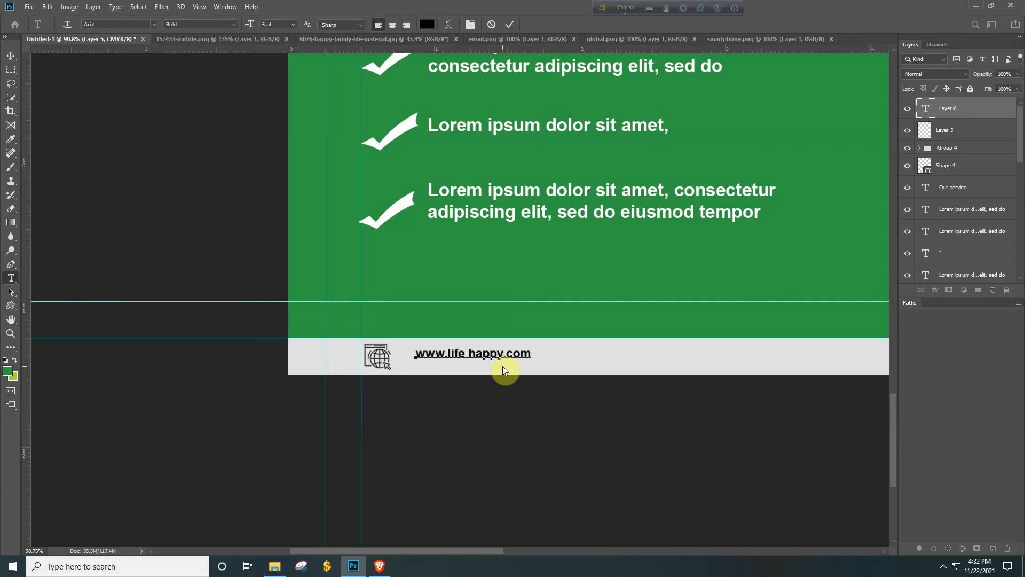
{"action": "left_click", "coordinate": [9, 56]}
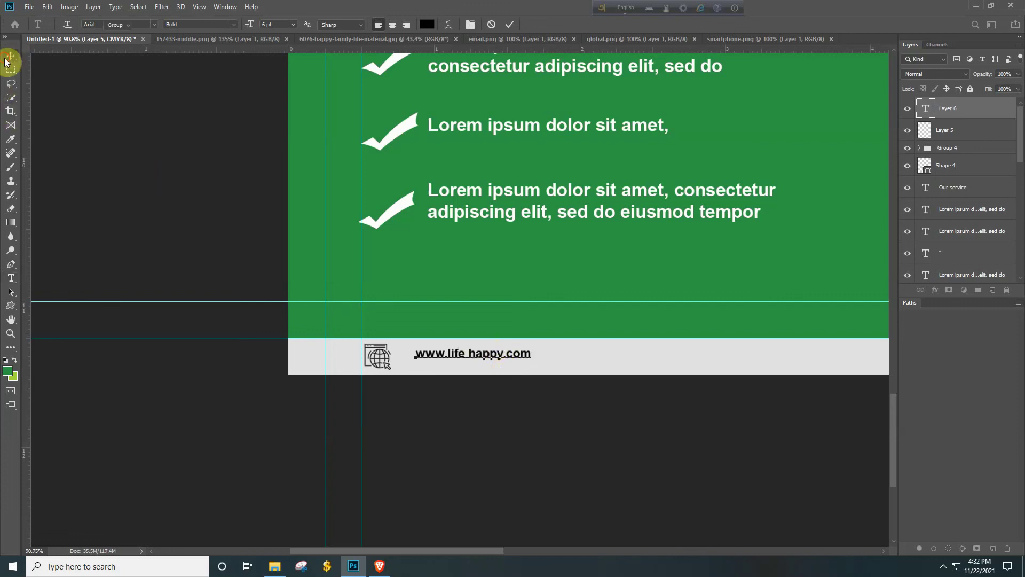
{"action": "left_click_drag", "start_coordinate": [467, 355], "coordinate": [447, 357]}
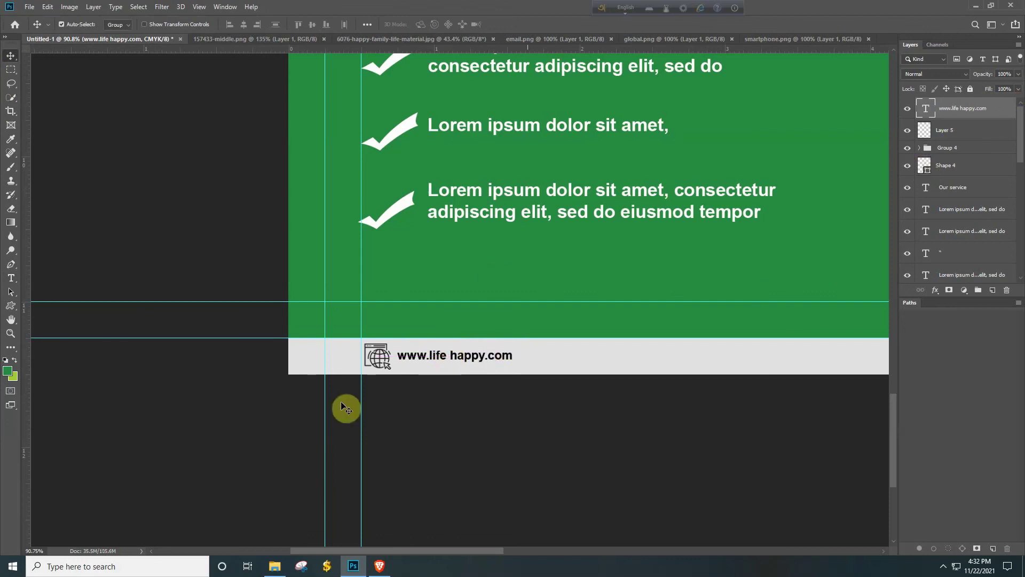
Select the globe icon and web address layers together and shift them horizontally along the footer strip towards its middle.
{"action": "left_click_drag", "start_coordinate": [321, 383], "coordinate": [281, 397]}
{"action": "left_click_drag", "start_coordinate": [618, 404], "coordinate": [537, 414]}
{"action": "left_click_drag", "start_coordinate": [395, 390], "coordinate": [412, 384]}
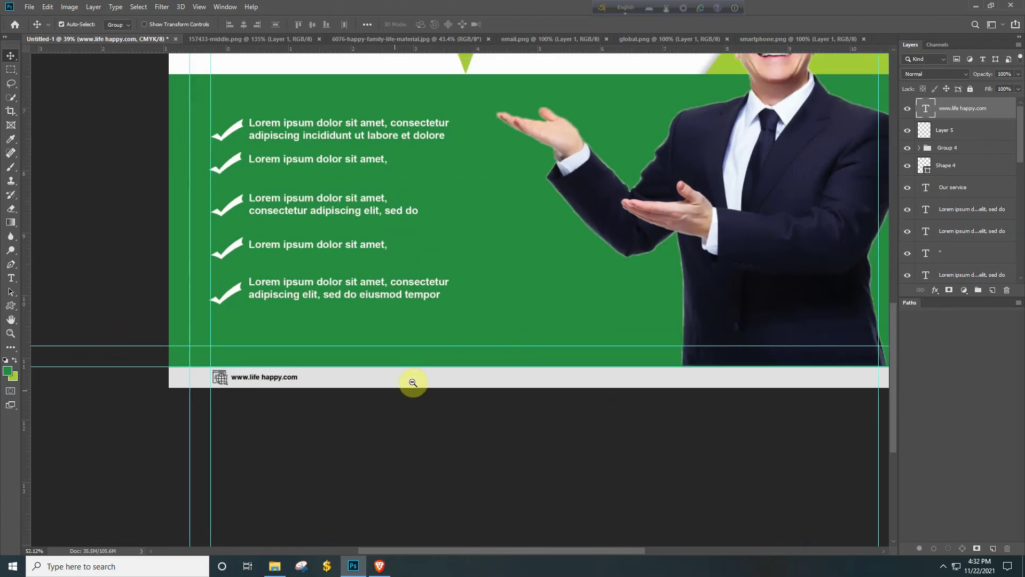
{"action": "left_click_drag", "start_coordinate": [507, 404], "coordinate": [465, 411]}
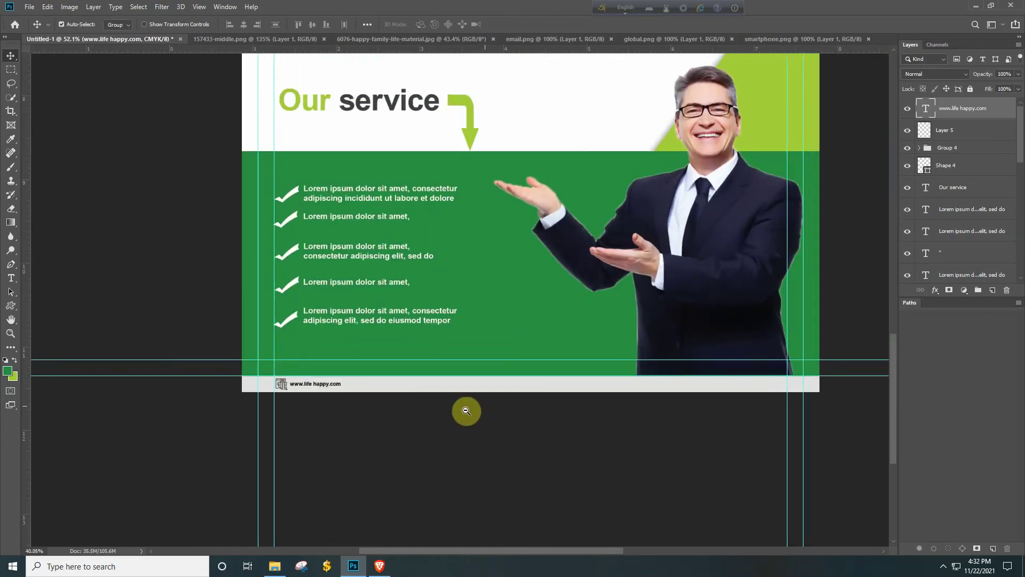
{"action": "left_click", "coordinate": [960, 130], "text": "shift"}
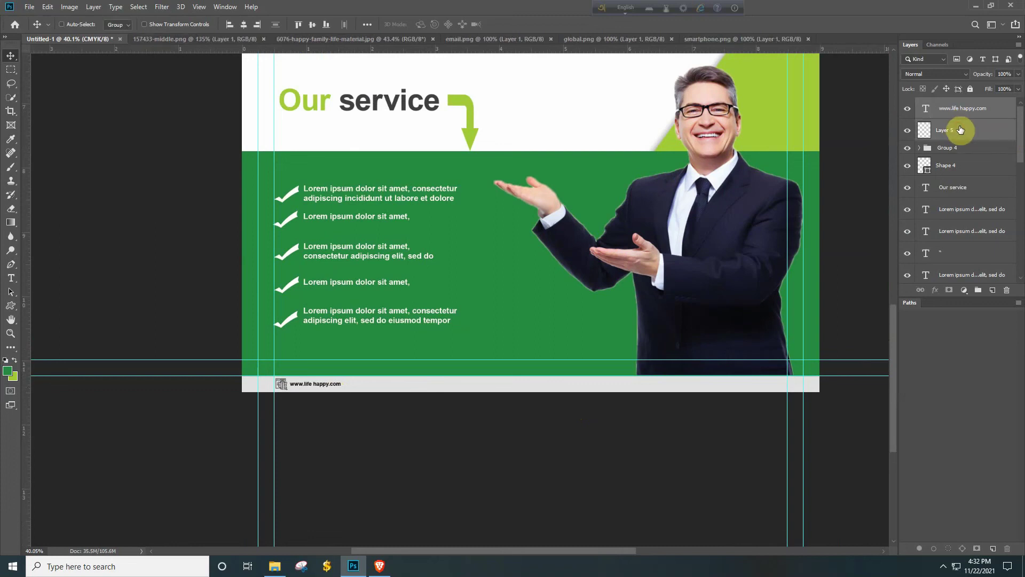
{"action": "key", "text": "ctrl+t"}
{"action": "key", "text": "shift+Right"}
{"action": "key", "text": "shift+Right"}
{"action": "key", "text": "shift+Right"}
{"action": "key", "text": "shift+Right"}
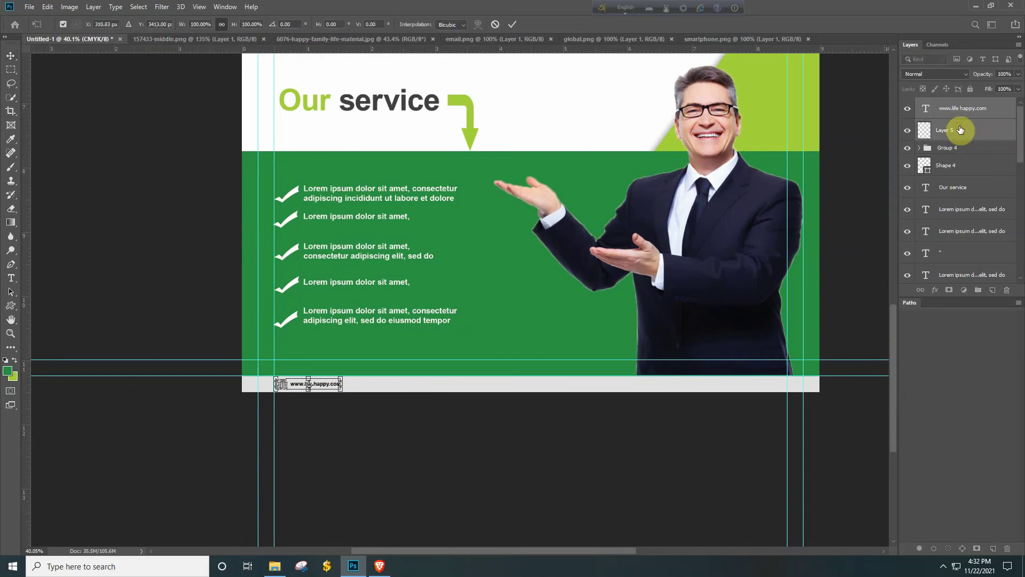
{"action": "key", "text": "shift+Right"}
{"action": "key", "text": "shift+Right"}
{"action": "key", "text": "shift+Right"}
{"action": "key", "text": "shift+Right"}
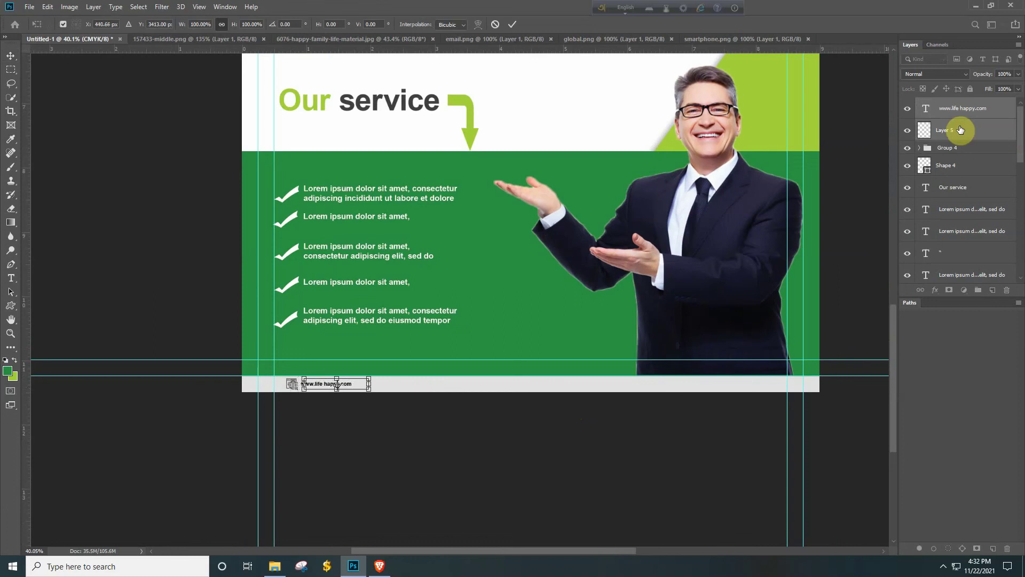
{"action": "key", "text": "shift+Right"}
{"action": "key", "text": "shift+Right"}
{"action": "key", "text": "shift+Right"}
{"action": "key", "text": "shift+Right"}
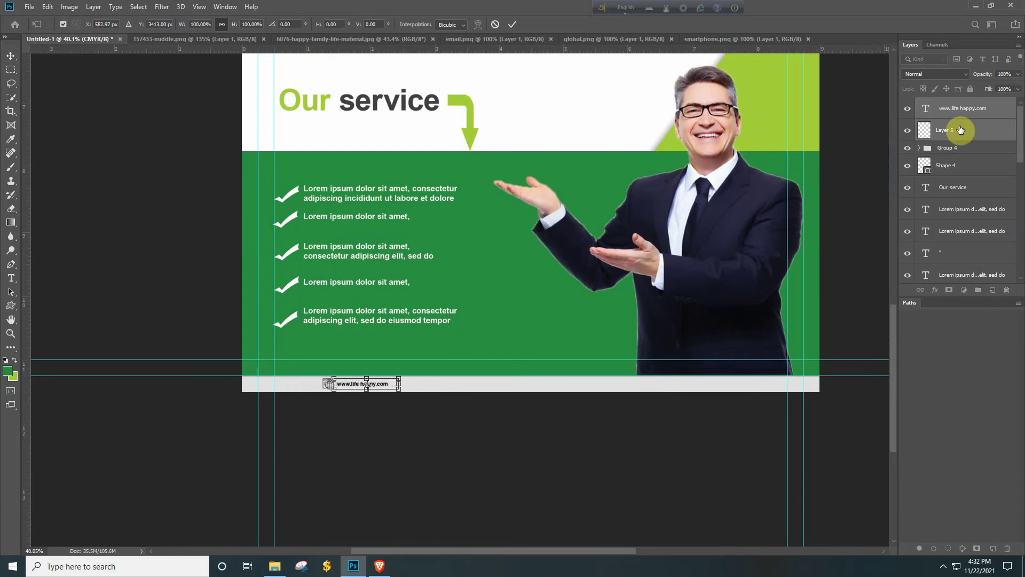
{"action": "key", "text": "shift+Right"}
{"action": "key", "text": "shift+Right"}
{"action": "key", "text": "shift+Right"}
{"action": "key", "text": "shift+Right"}
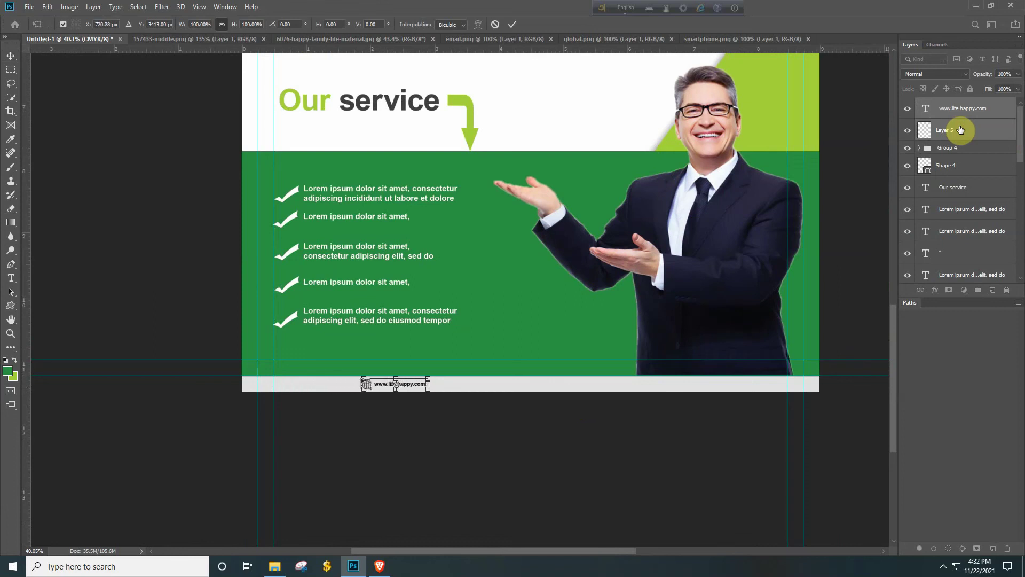
{"action": "key", "text": "Return"}
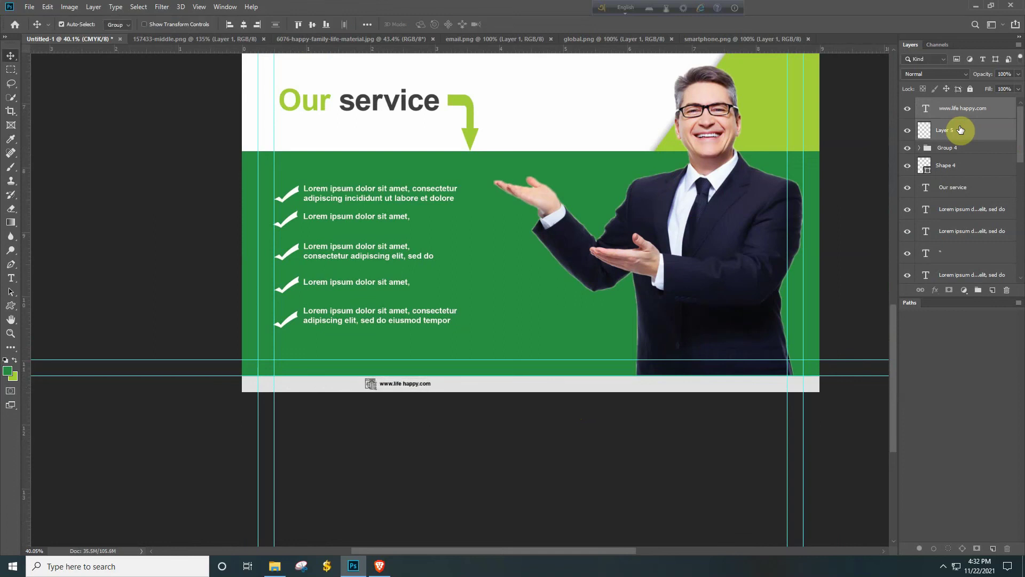
Copy the smartphone icon artwork from smartphone.png and paste it into the flyer document.
{"action": "left_click", "coordinate": [763, 39]}
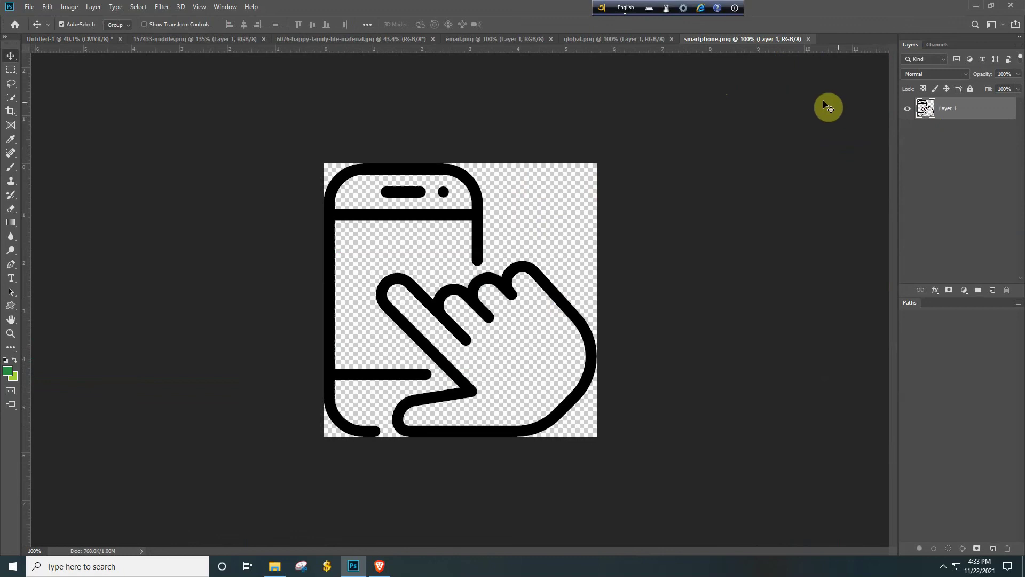
{"action": "left_click", "coordinate": [925, 111], "text": "ctrl"}
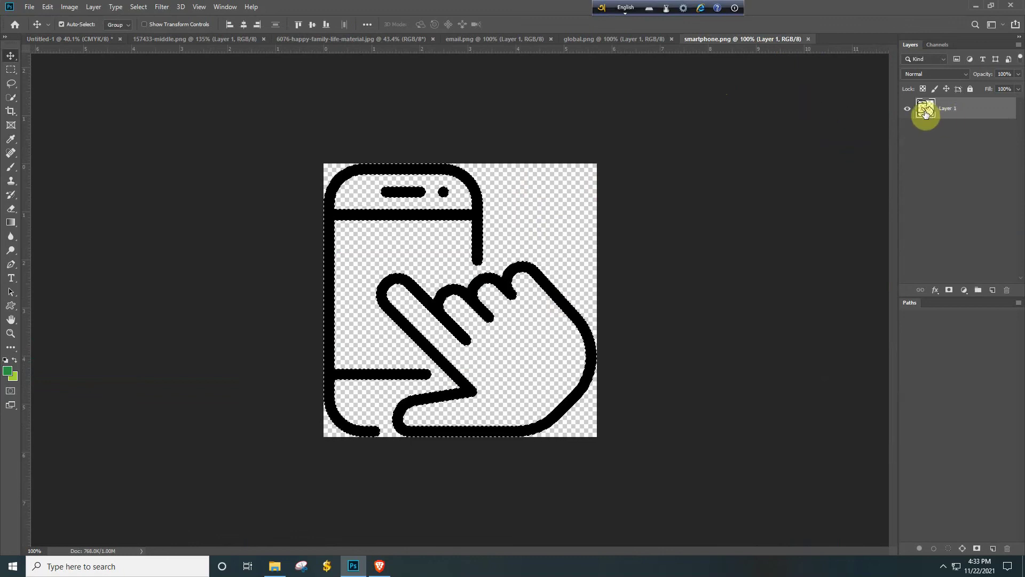
{"action": "left_click_drag", "start_coordinate": [128, 58], "coordinate": [471, 340]}
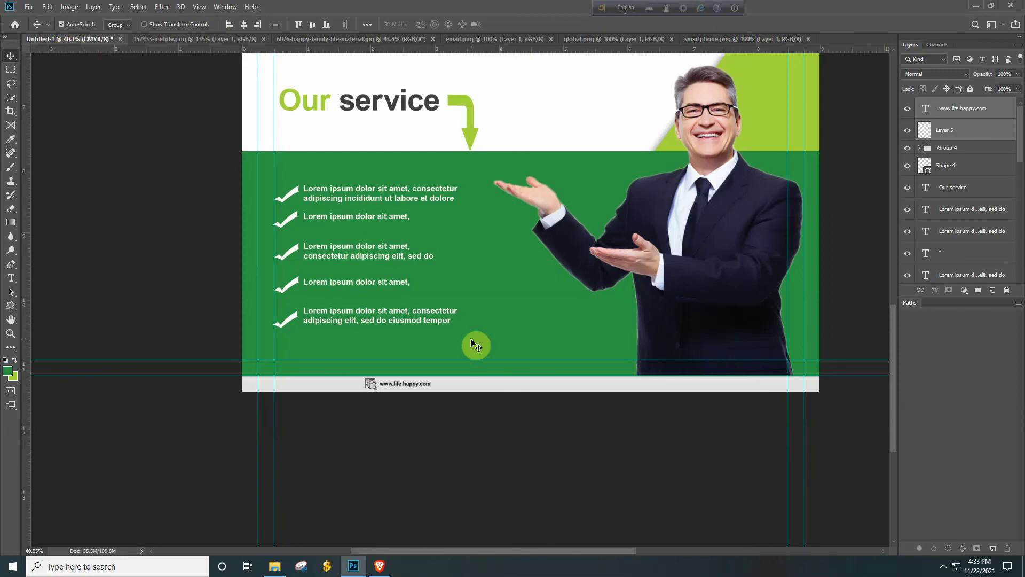
{"action": "left_click", "coordinate": [483, 392]}
{"action": "left_click_drag", "start_coordinate": [487, 393], "coordinate": [487, 394]}
Find the pasted smartphone icon layer and move it above Group 1 in the layer stack.
{"action": "left_click_drag", "start_coordinate": [977, 274], "coordinate": [970, 78]}
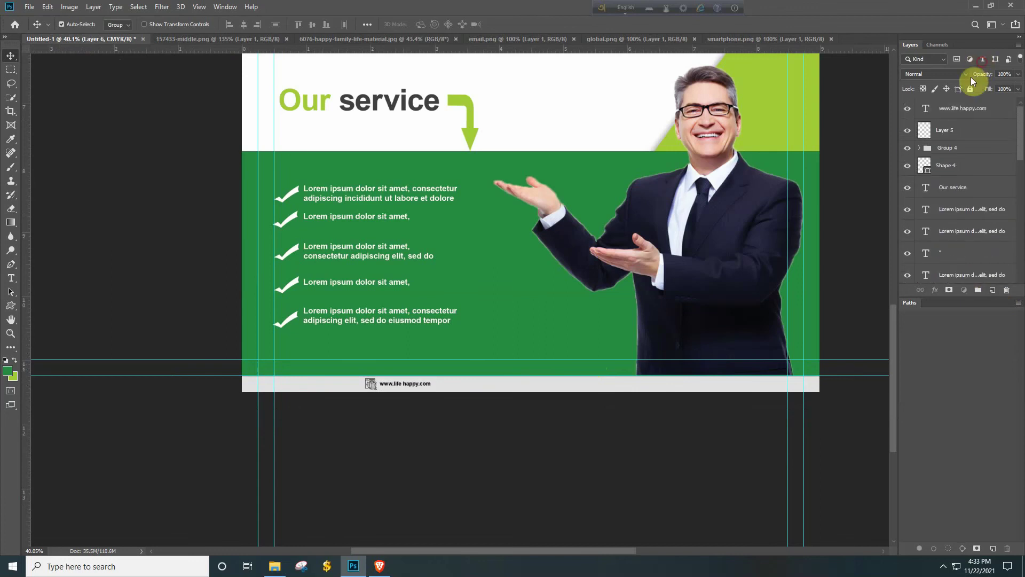
{"action": "left_click", "coordinate": [972, 130]}
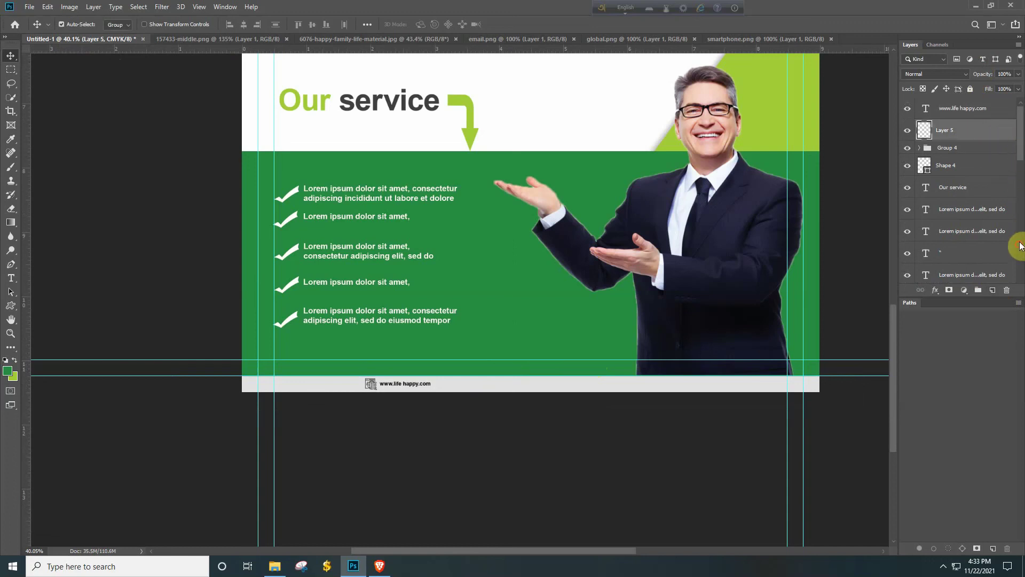
{"action": "left_click_drag", "start_coordinate": [1020, 158], "coordinate": [1020, 270]}
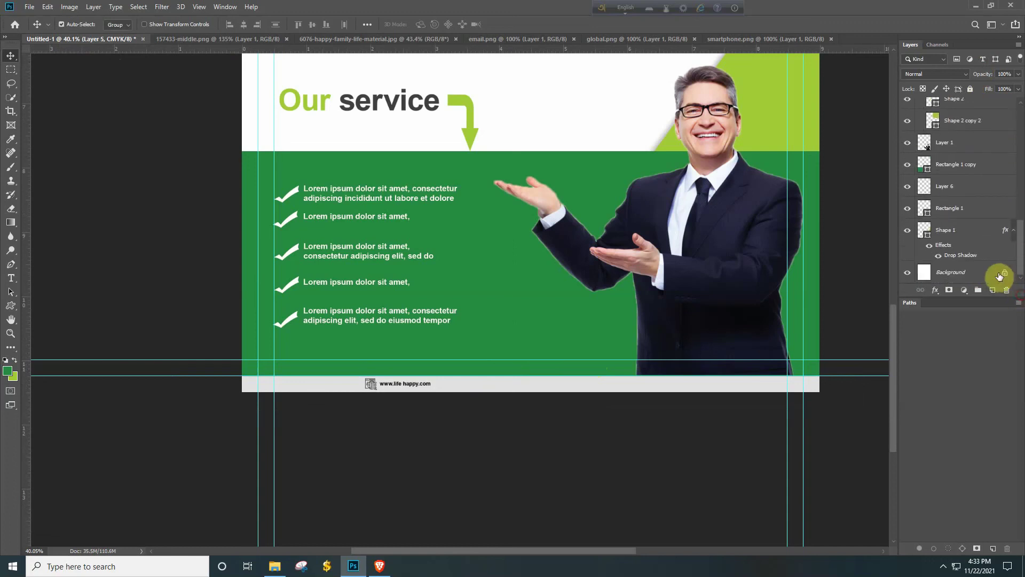
{"action": "left_click", "coordinate": [964, 190]}
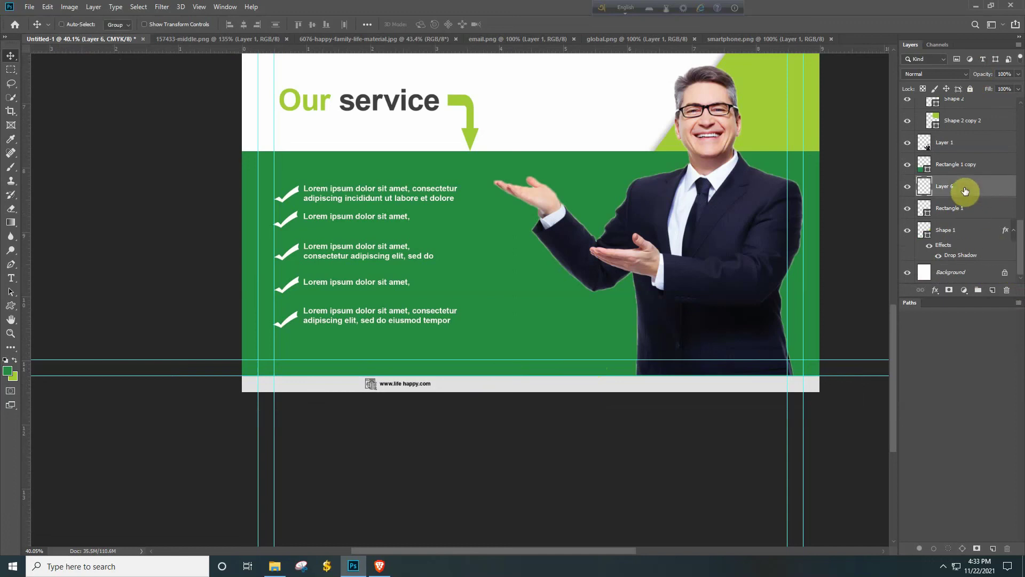
{"action": "key", "text": "Home"}
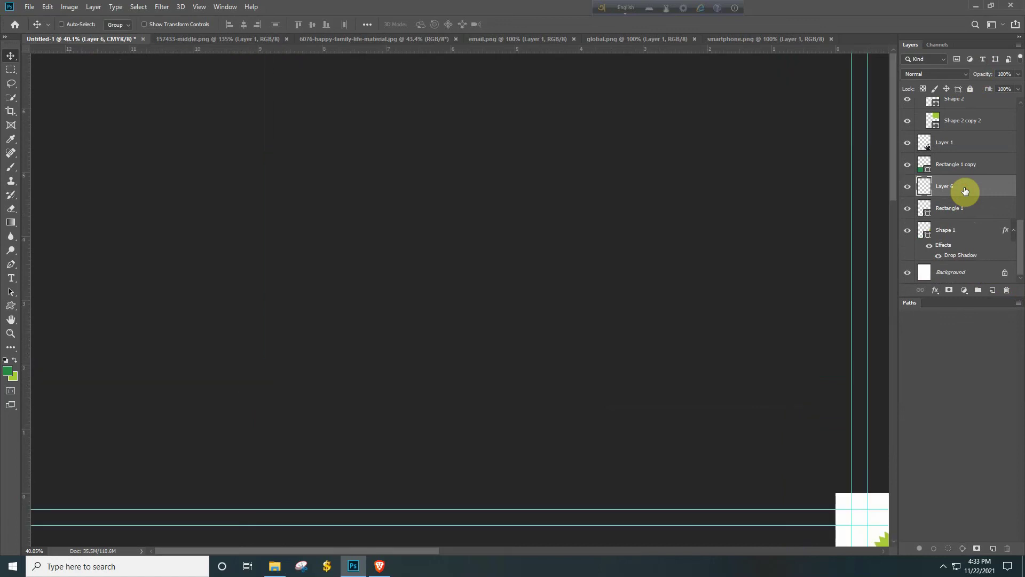
{"action": "left_click_drag", "start_coordinate": [680, 284], "coordinate": [540, 306]}
{"action": "left_click_drag", "start_coordinate": [704, 303], "coordinate": [791, 271]}
{"action": "left_click_drag", "start_coordinate": [759, 345], "coordinate": [636, 304]}
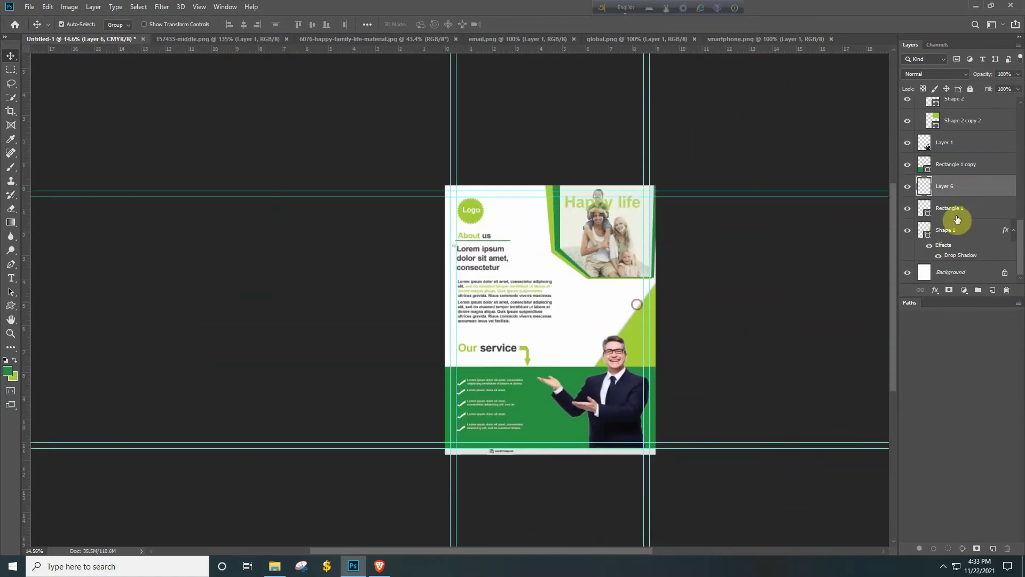
{"action": "left_click_drag", "start_coordinate": [964, 197], "coordinate": [971, 96]}
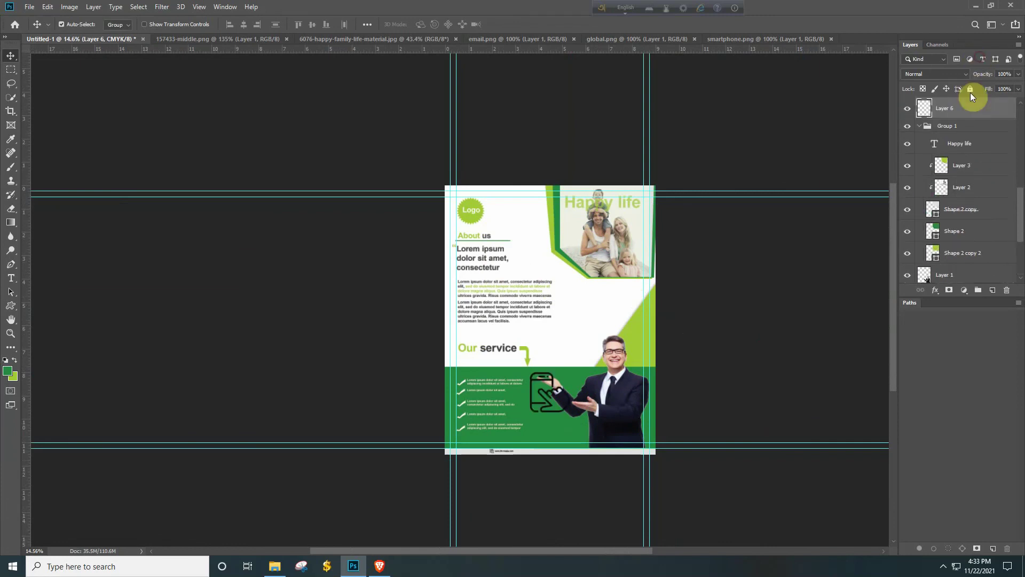
Scale the smartphone icon to 10.38% and place it in the grey footer strip, spaced after the web address.
{"action": "key", "text": "ctrl+t"}
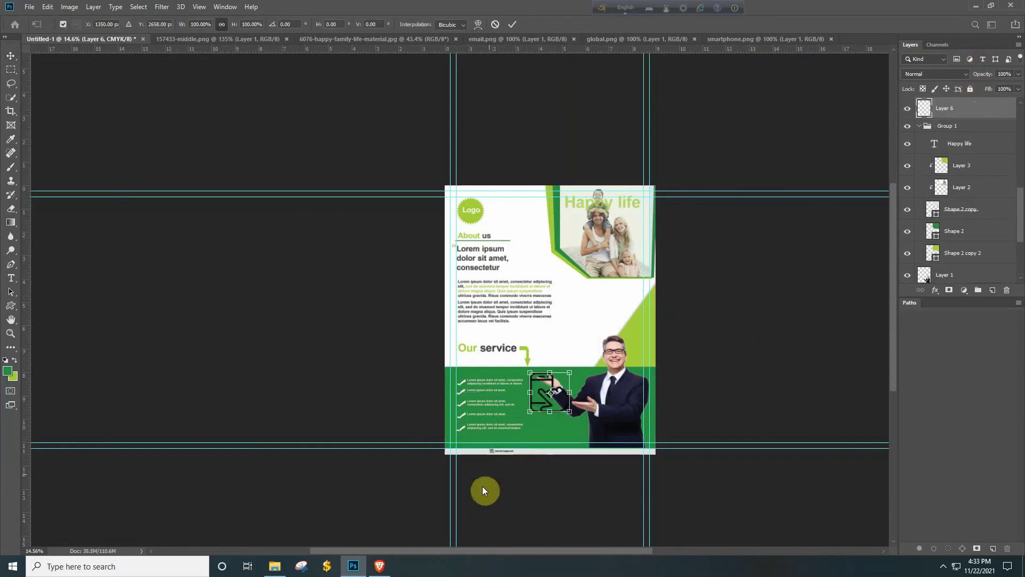
{"action": "left_click_drag", "start_coordinate": [554, 473], "coordinate": [599, 438]}
{"action": "left_click_drag", "start_coordinate": [492, 203], "coordinate": [556, 419]}
{"action": "scroll", "coordinate": [534, 431], "scroll_direction": "up", "scroll_amount": 5}
{"action": "left_click_drag", "start_coordinate": [529, 350], "coordinate": [547, 391]}
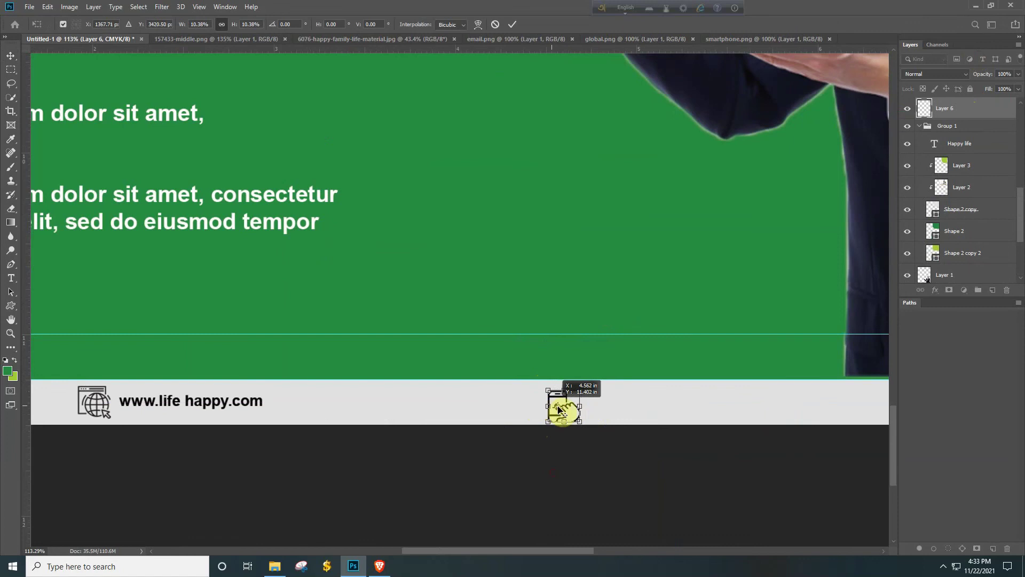
{"action": "left_click_drag", "start_coordinate": [562, 409], "coordinate": [534, 398]}
{"action": "left_click_drag", "start_coordinate": [450, 389], "coordinate": [405, 389]}
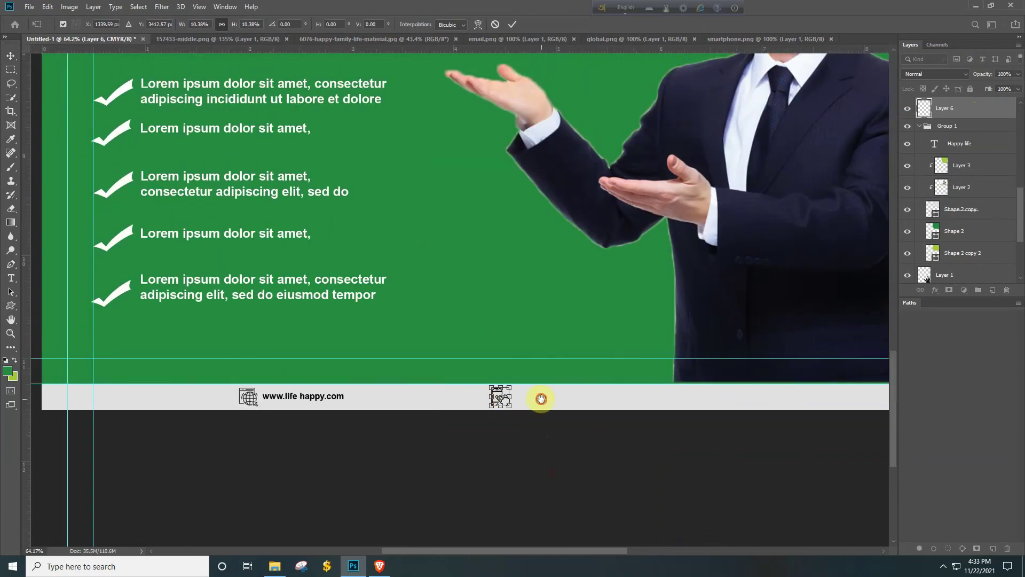
{"action": "left_click_drag", "start_coordinate": [540, 398], "coordinate": [377, 380]}
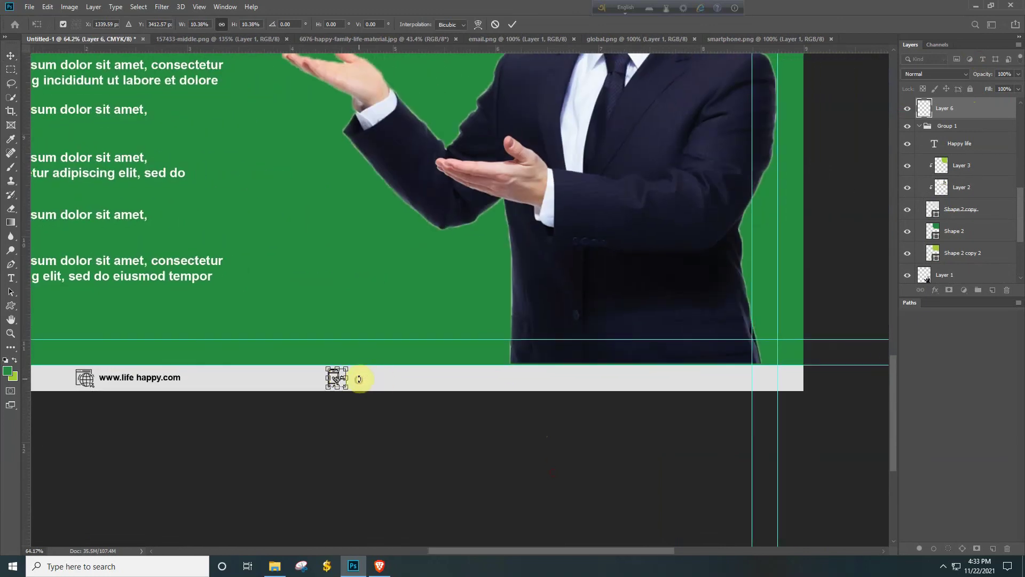
{"action": "key", "text": "Return"}
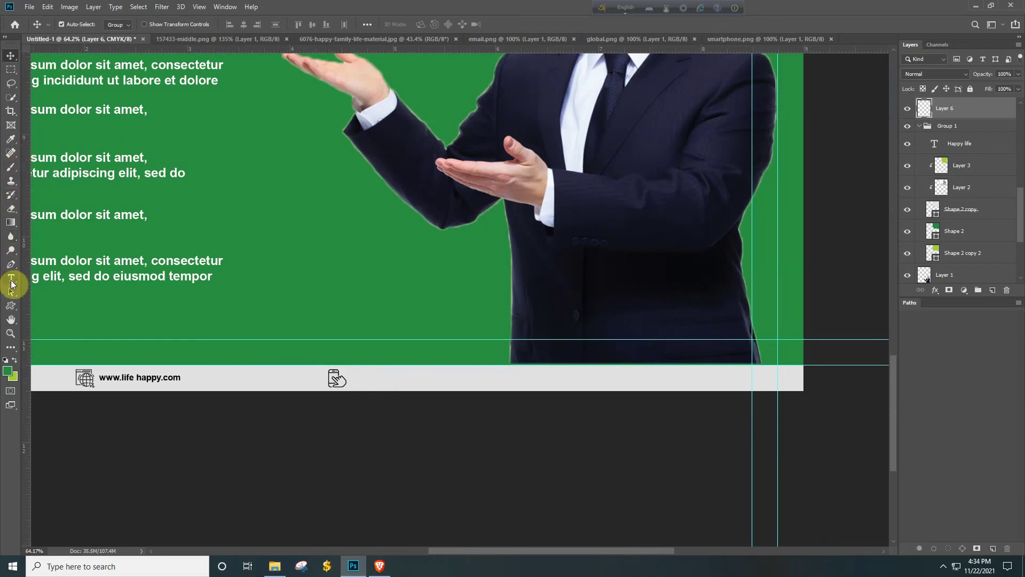
Add the phone number as black 6 pt Arial Bold text and move it close beside the smartphone icon.
{"action": "left_click", "coordinate": [10, 278]}
{"action": "left_click", "coordinate": [352, 377]}
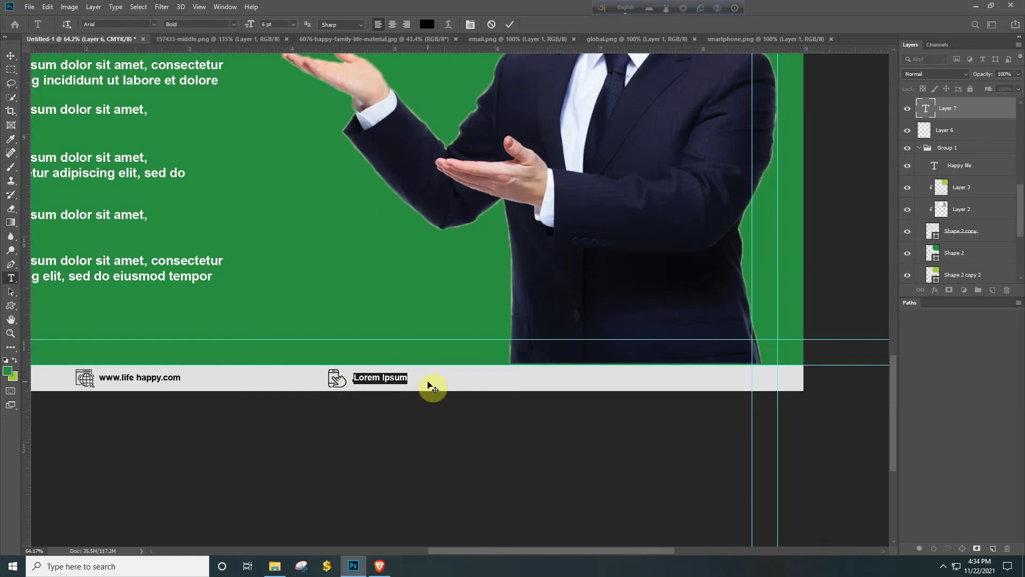
{"action": "key", "text": "BackSpace"}
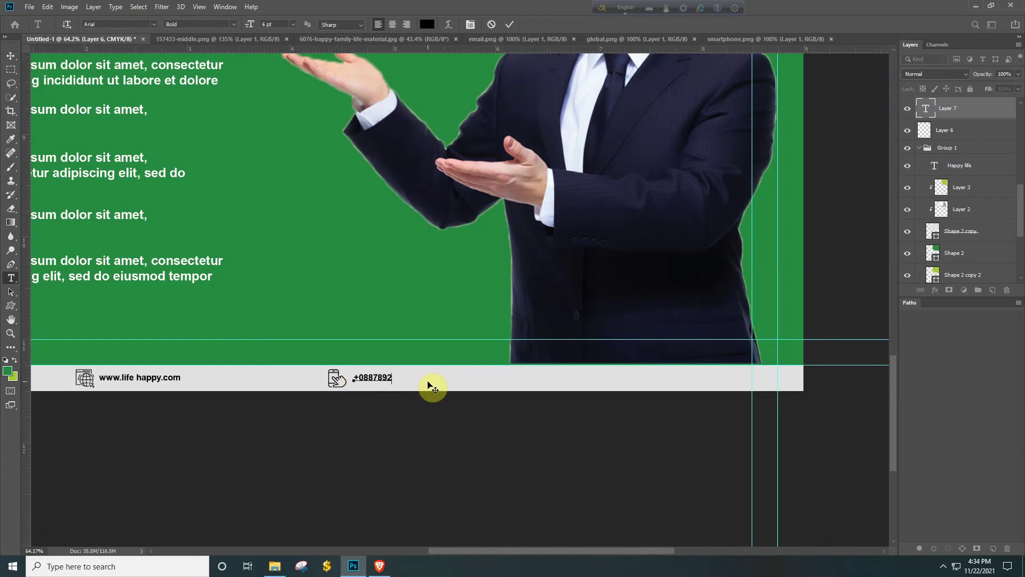
{"action": "type", "text": "130"}
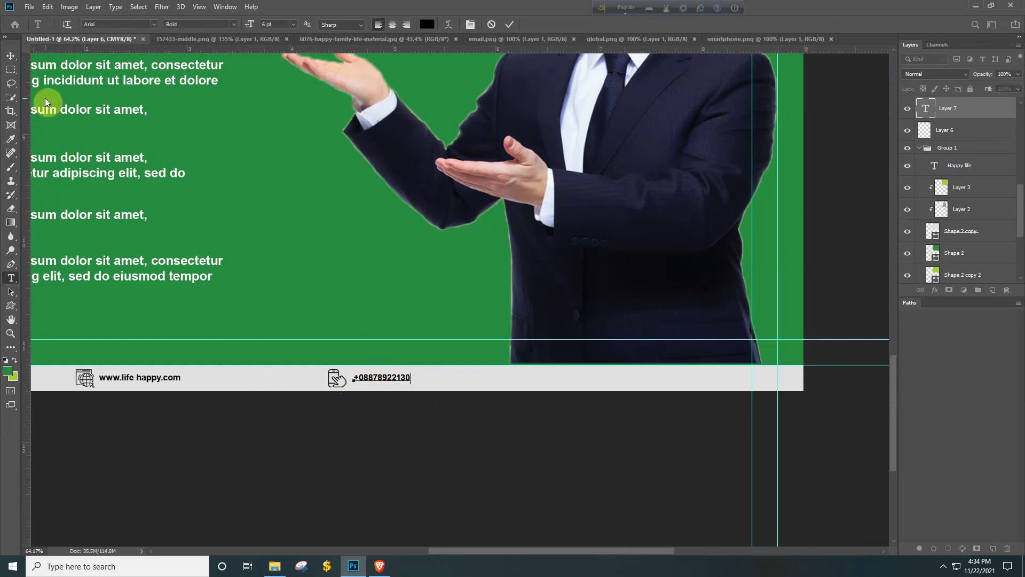
{"action": "left_click", "coordinate": [15, 61]}
{"action": "left_click_drag", "start_coordinate": [382, 375], "coordinate": [375, 379]}
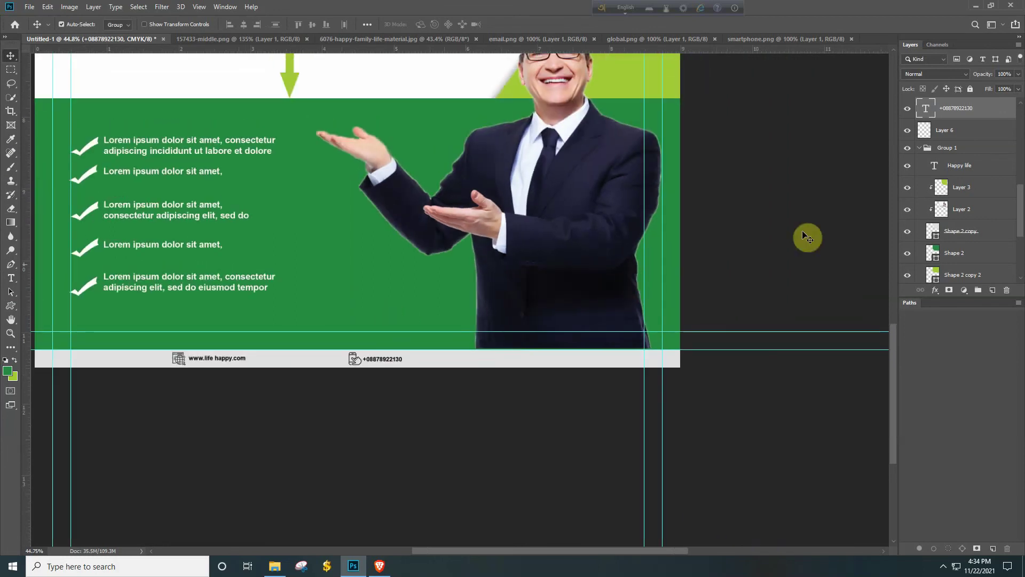
Copy the envelope icon artwork from email.png and paste it into the flyer above the web address layer.
{"action": "left_click", "coordinate": [554, 39]}
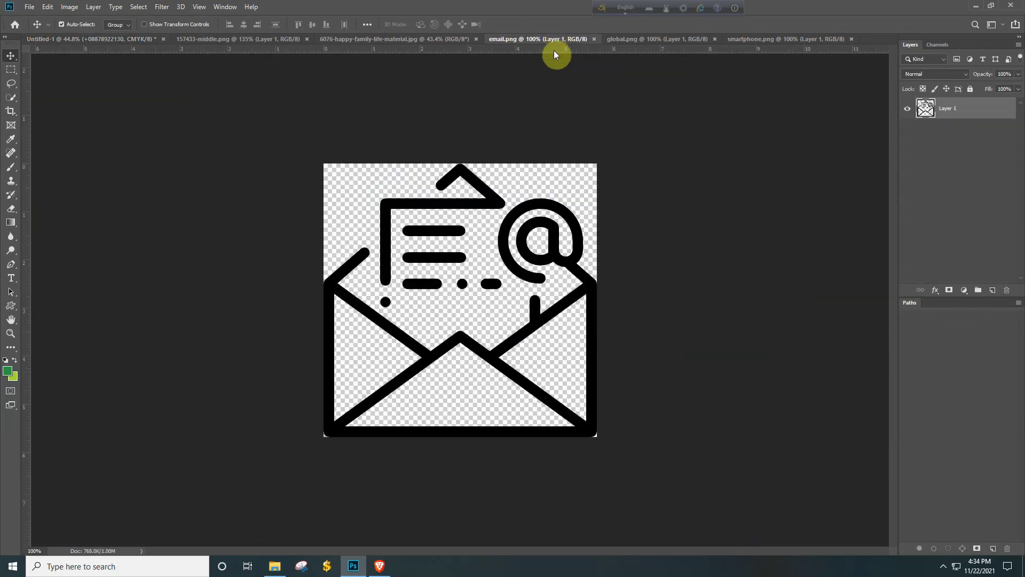
{"action": "left_click", "coordinate": [927, 109], "text": "ctrl"}
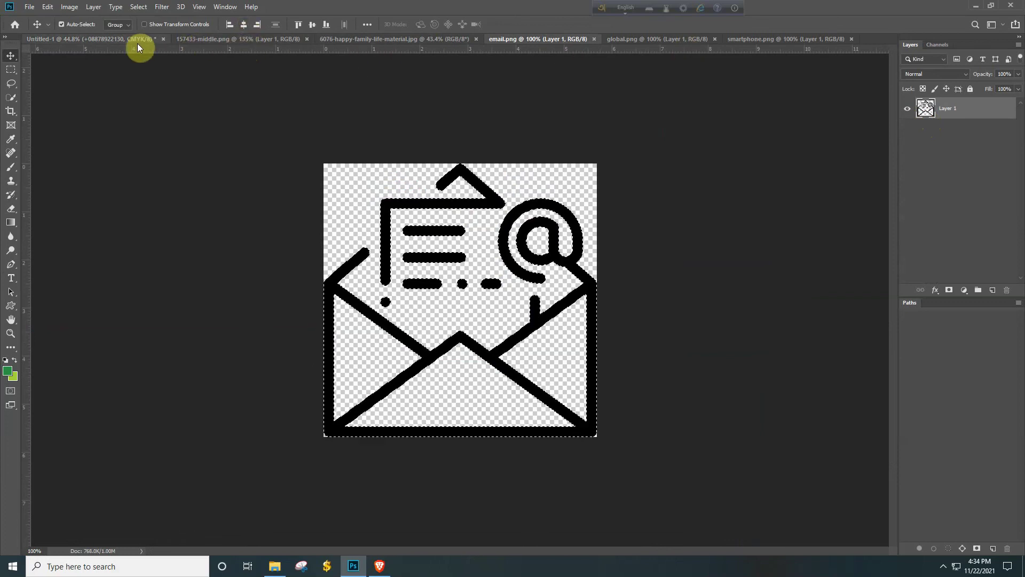
{"action": "left_click", "coordinate": [95, 38]}
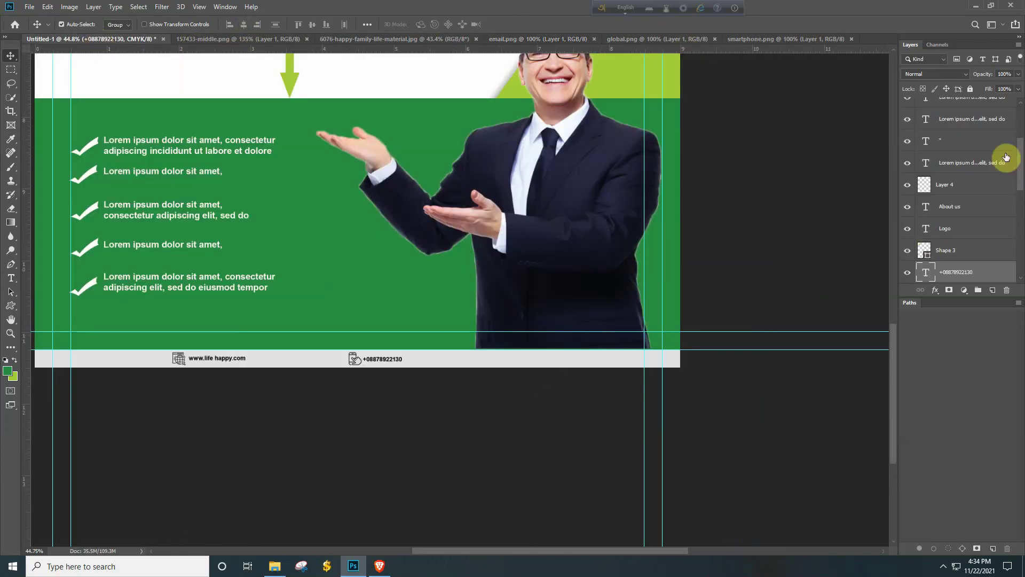
{"action": "left_click_drag", "start_coordinate": [1021, 165], "coordinate": [1019, 114]}
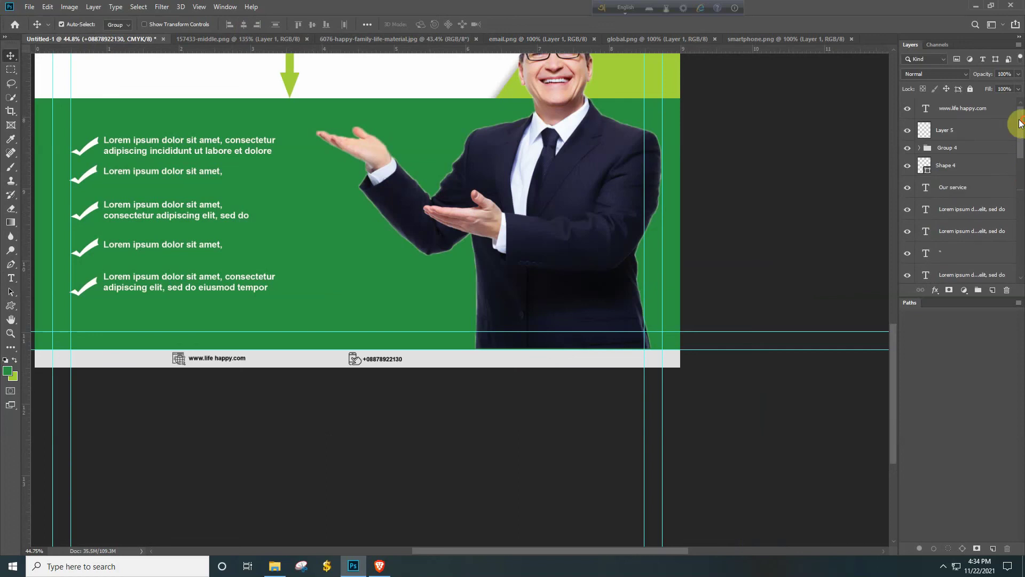
{"action": "left_click", "coordinate": [968, 108]}
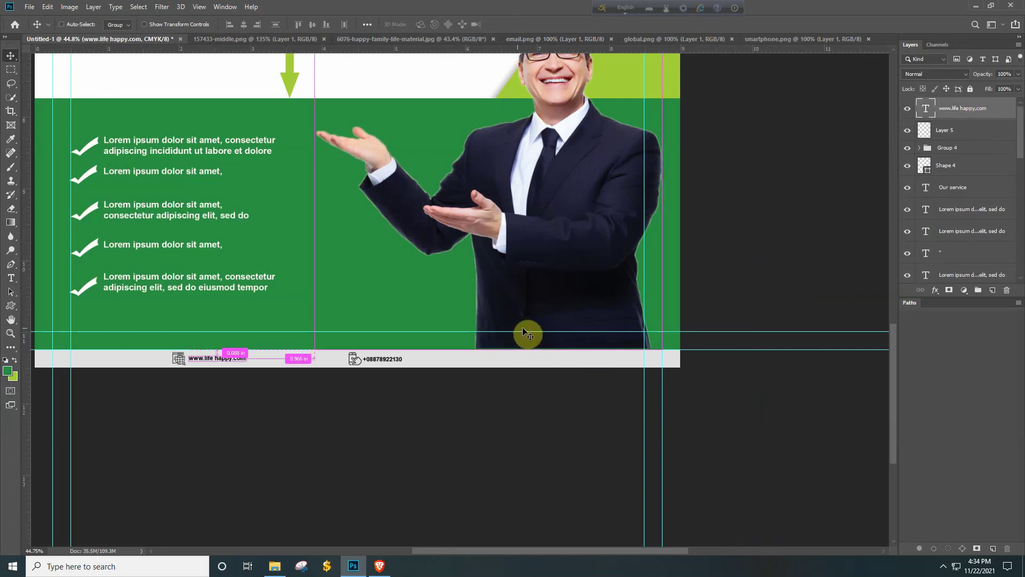
{"action": "key", "text": "ctrl+v"}
Scale the envelope icon to 9.93% and position it within the grey footer strip, spaced after the phone number.
{"action": "key", "text": "ctrl+t"}
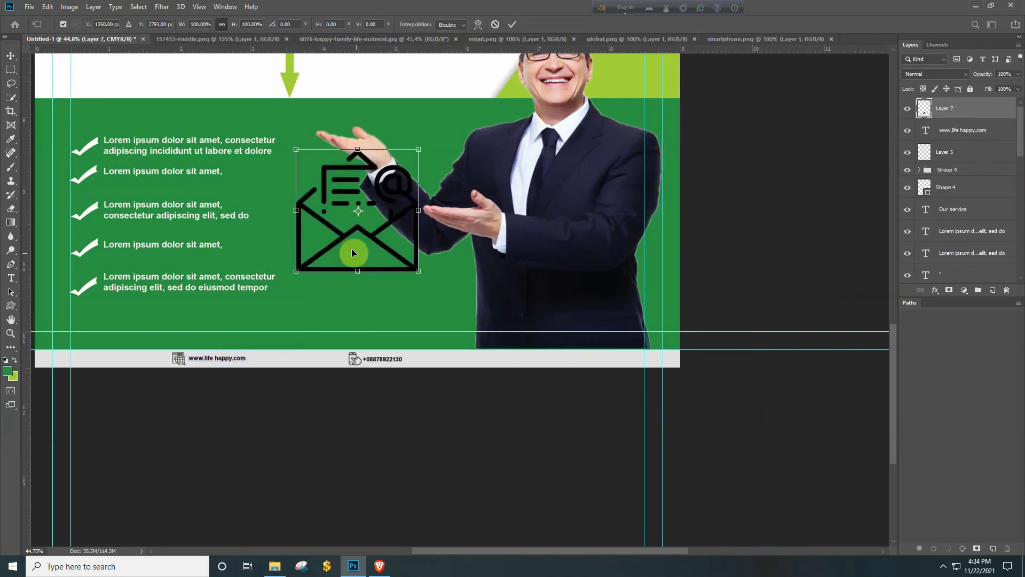
{"action": "left_click_drag", "start_coordinate": [294, 149], "coordinate": [532, 357]}
{"action": "scroll", "coordinate": [374, 320], "scroll_direction": "down", "scroll_amount": 5}
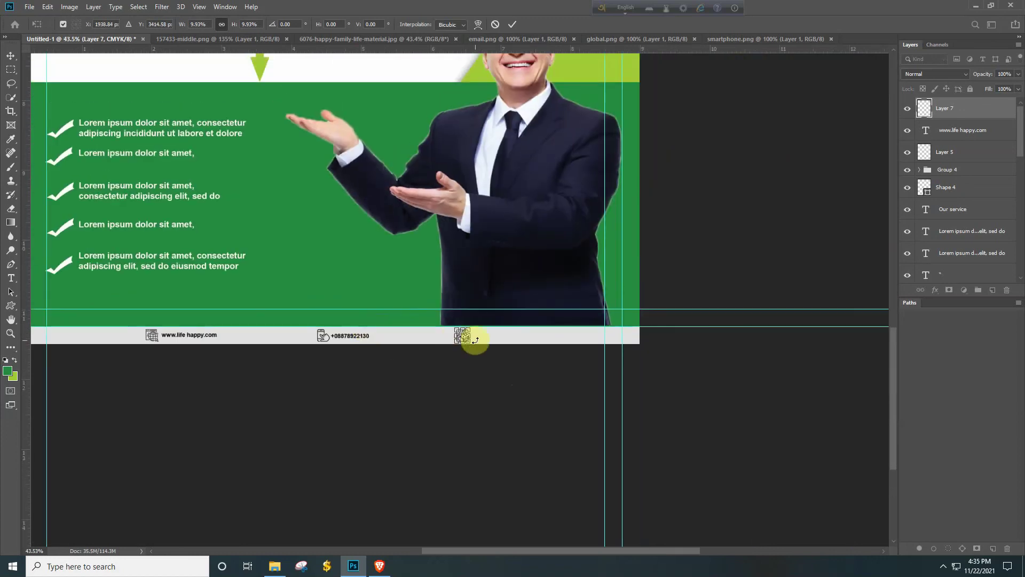
{"action": "key", "text": "Return"}
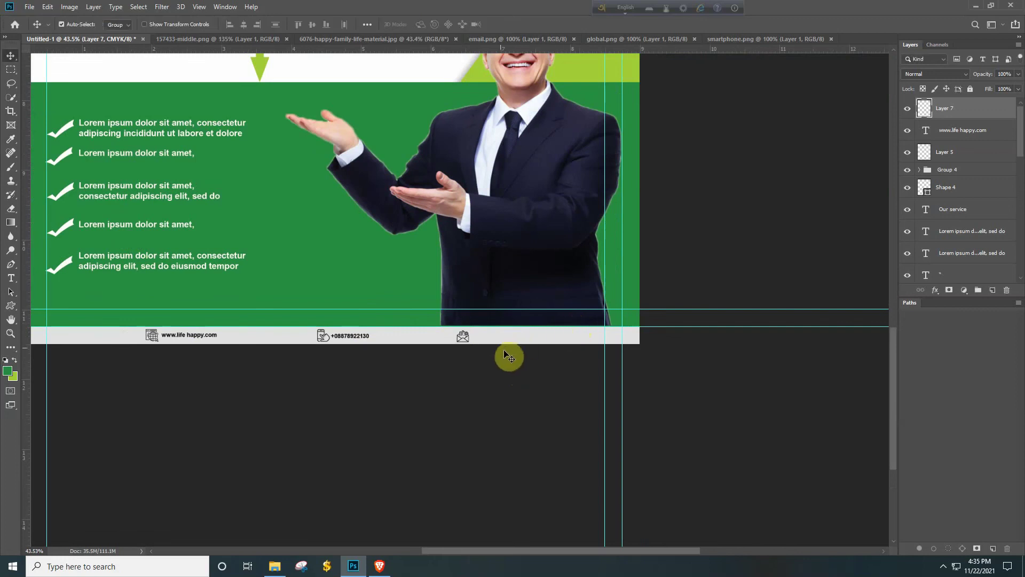
{"action": "scroll", "coordinate": [477, 336], "scroll_direction": "up", "scroll_amount": 3}
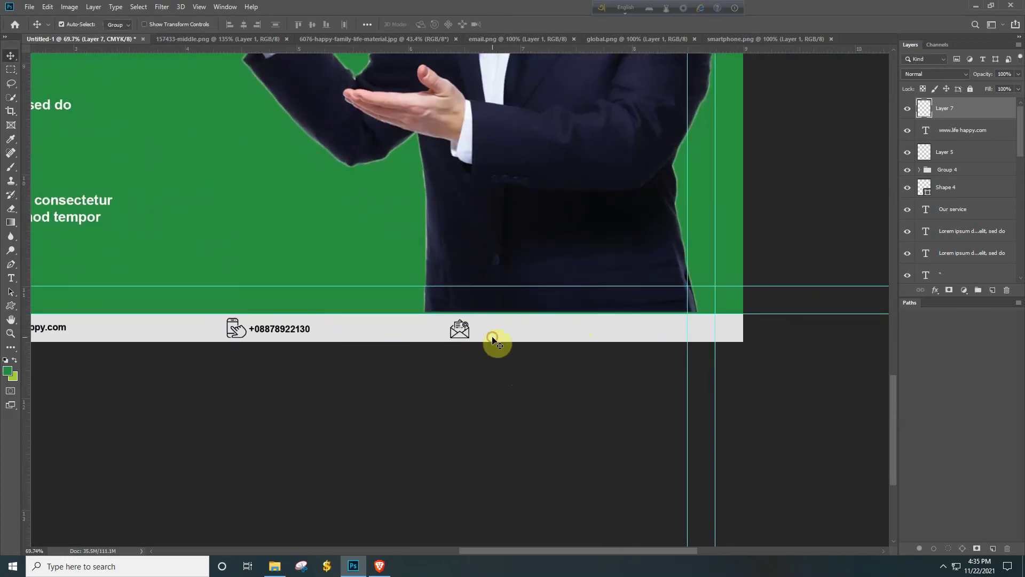
{"action": "key", "text": "ctrl+y"}
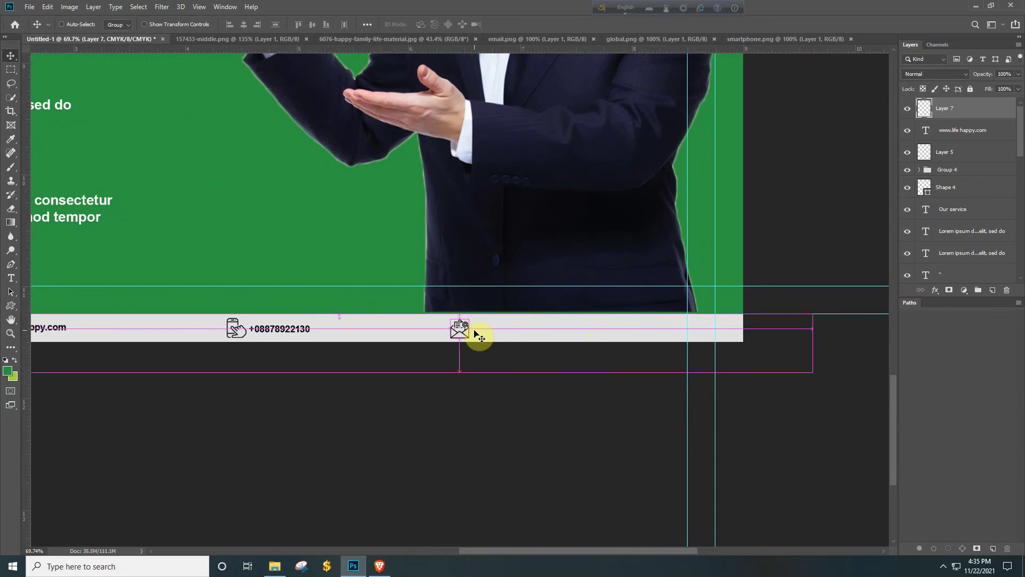
{"action": "key", "text": "ctrl+t"}
{"action": "key", "text": "Up"}
{"action": "key", "text": "Return"}
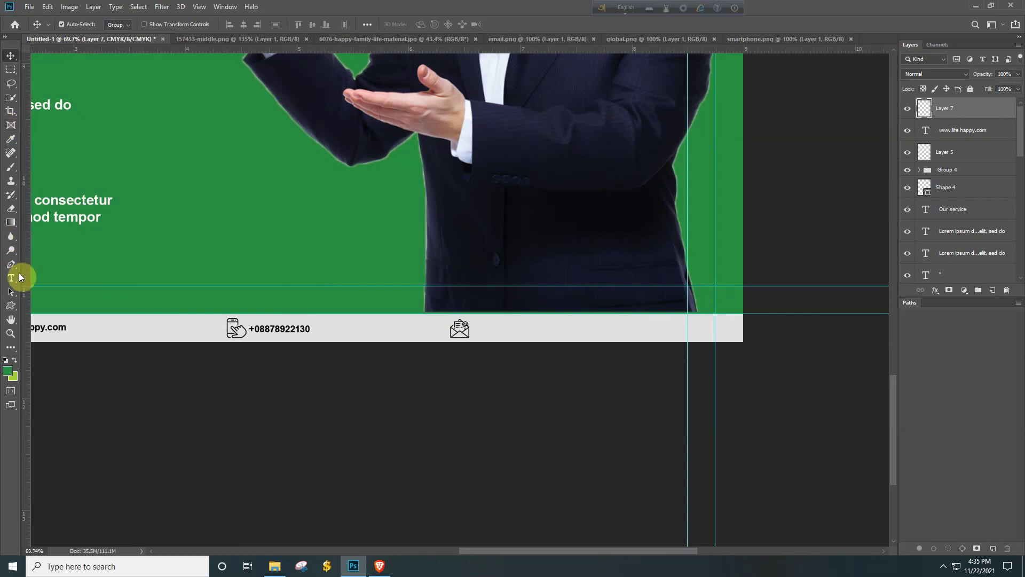
Add the contact e-mail address as black 6 pt Arial Bold text and move it close beside the envelope icon.
{"action": "left_click", "coordinate": [11, 278]}
{"action": "left_click", "coordinate": [487, 332]}
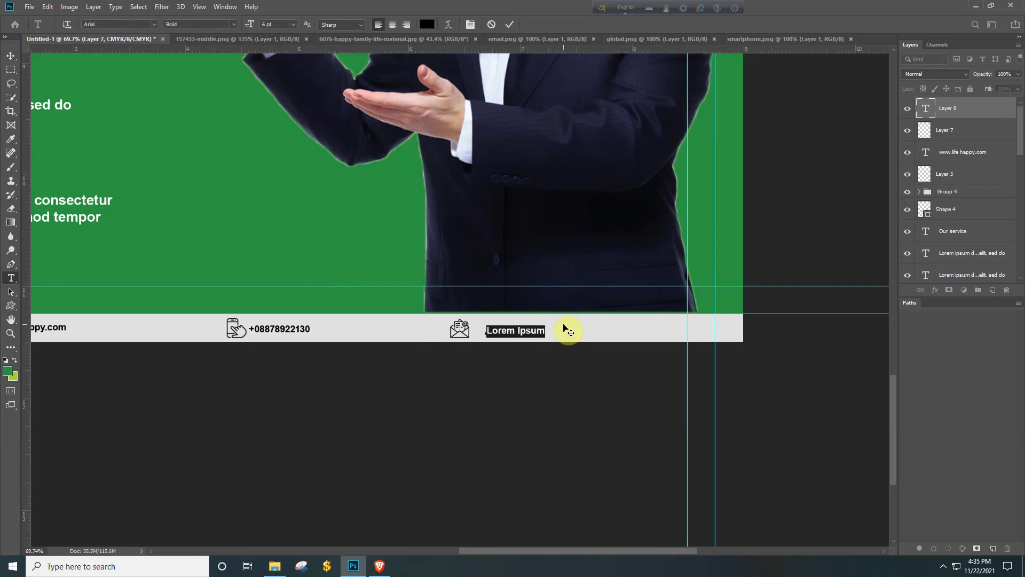
{"action": "type", "text": "H"}
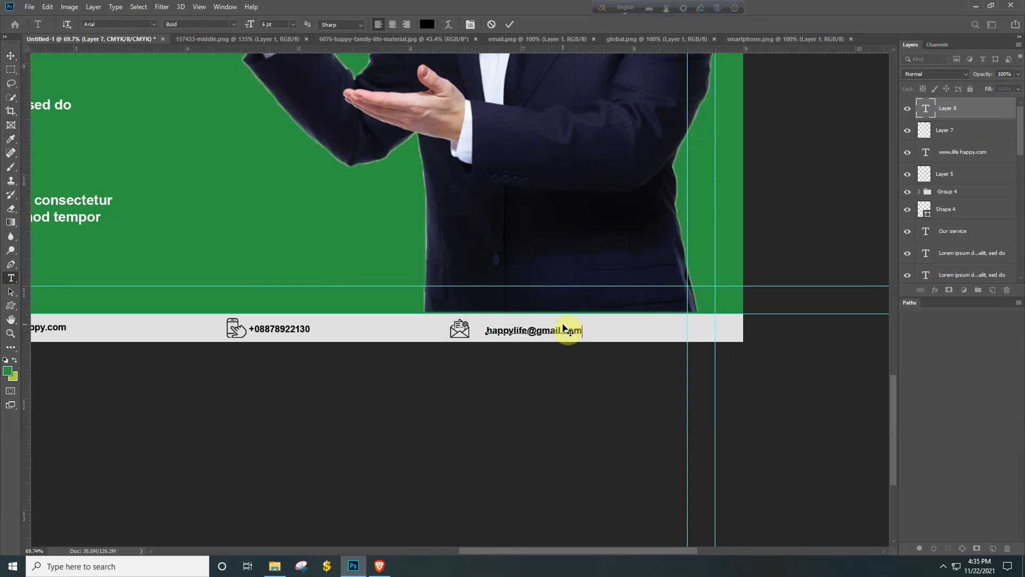
{"action": "left_click", "coordinate": [15, 59]}
{"action": "left_click_drag", "start_coordinate": [526, 337], "coordinate": [514, 331]}
{"action": "scroll", "coordinate": [515, 332], "scroll_direction": "down", "scroll_amount": 6}
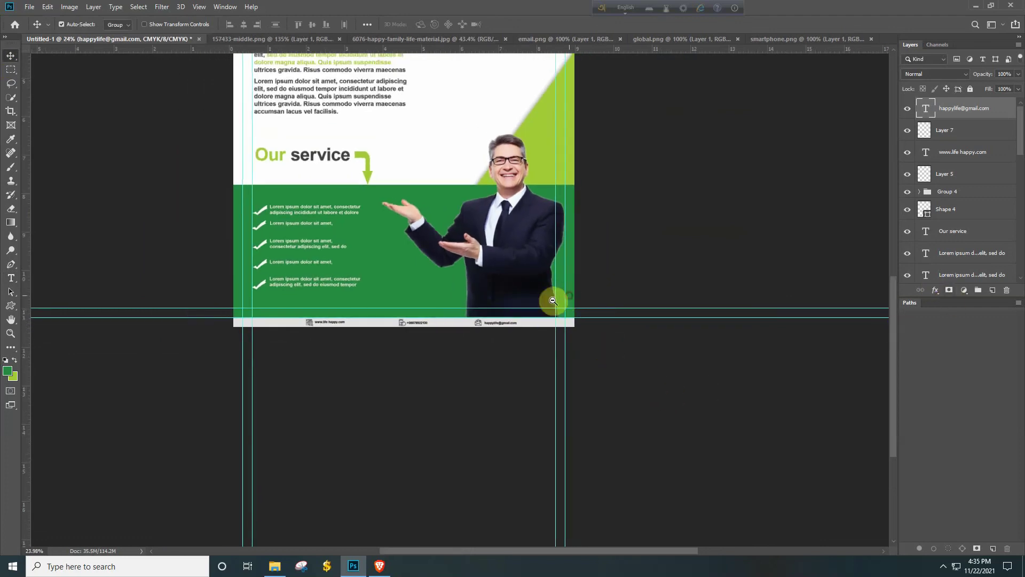
{"action": "scroll", "coordinate": [555, 296], "scroll_direction": "down", "scroll_amount": 2}
{"action": "left_click_drag", "start_coordinate": [486, 209], "coordinate": [485, 331]}
{"action": "scroll", "coordinate": [491, 258], "scroll_direction": "down", "scroll_amount": 3}
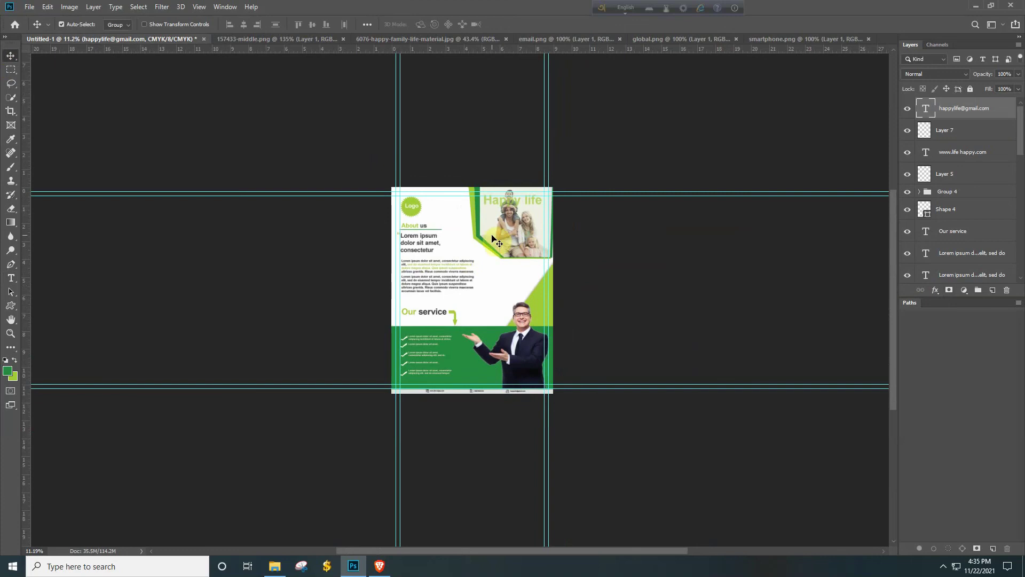
{"action": "scroll", "coordinate": [411, 230], "scroll_direction": "up", "scroll_amount": 4}
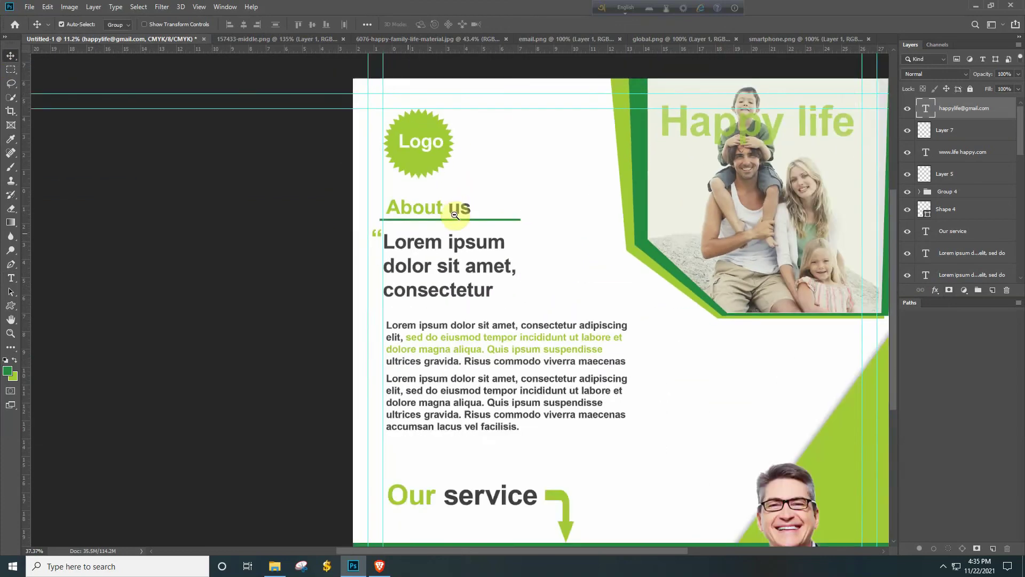
Distort the Layer 3 overlay on the family photo by pulling its lower-right corner out to the flyer's right edge.
{"action": "scroll", "coordinate": [455, 215], "scroll_direction": "down", "scroll_amount": 3}
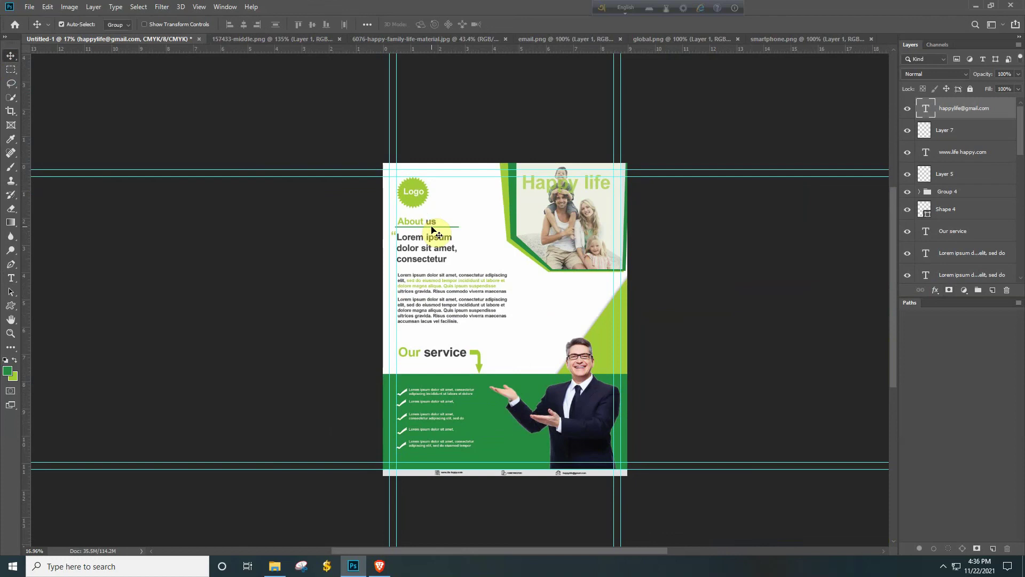
{"action": "left_click_drag", "start_coordinate": [475, 300], "coordinate": [444, 243]}
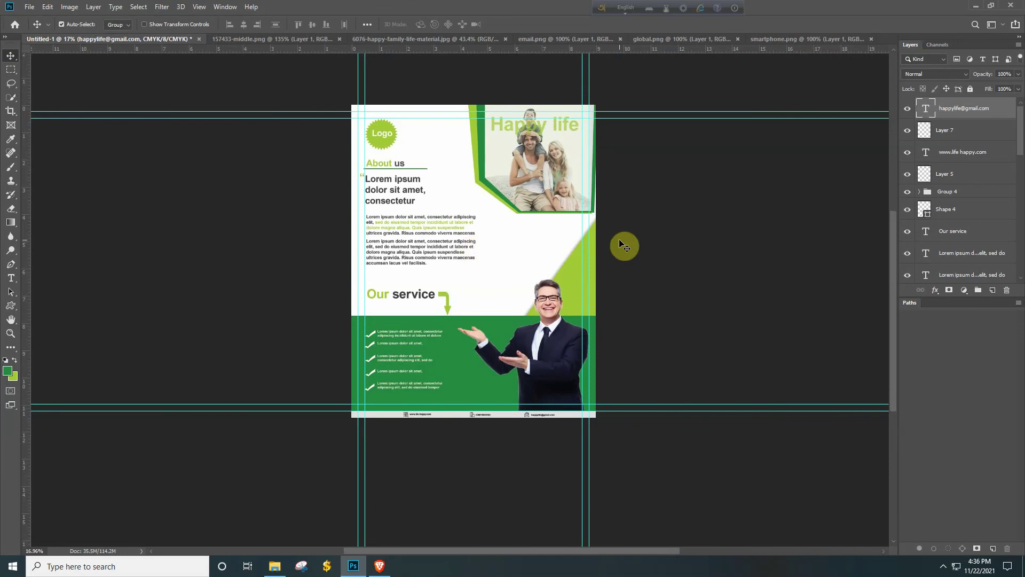
{"action": "left_click_drag", "start_coordinate": [582, 216], "coordinate": [619, 182]}
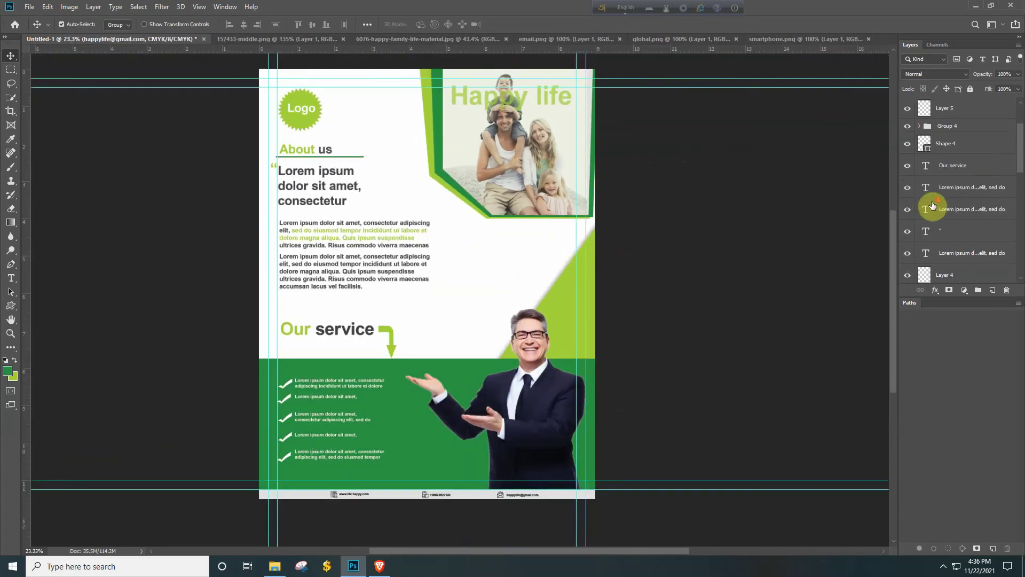
{"action": "scroll", "coordinate": [929, 203], "scroll_direction": "down", "scroll_amount": 5}
{"action": "scroll", "coordinate": [934, 209], "scroll_direction": "down", "scroll_amount": 1}
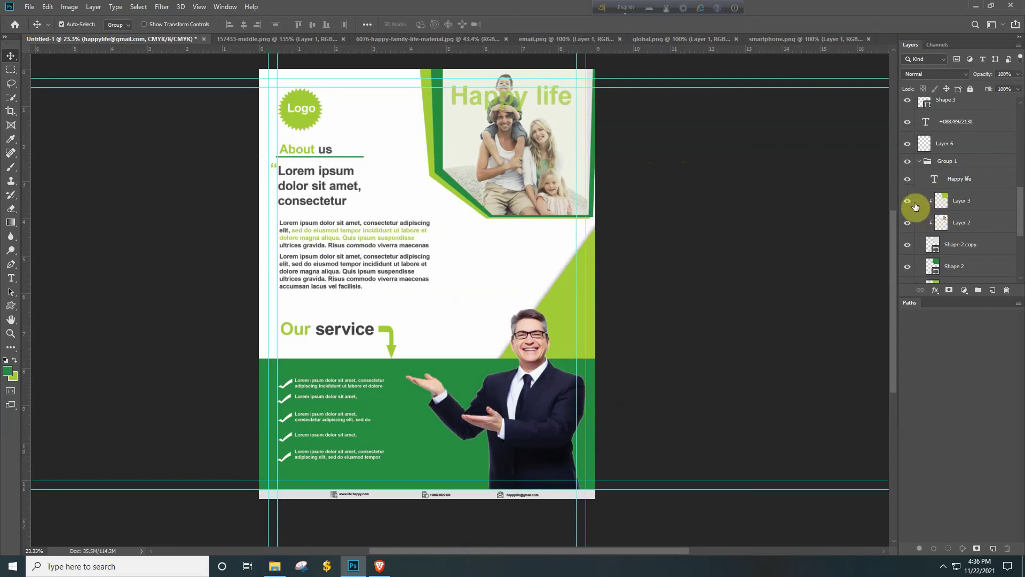
{"action": "left_click", "coordinate": [945, 207]}
{"action": "key", "text": "ctrl+t"}
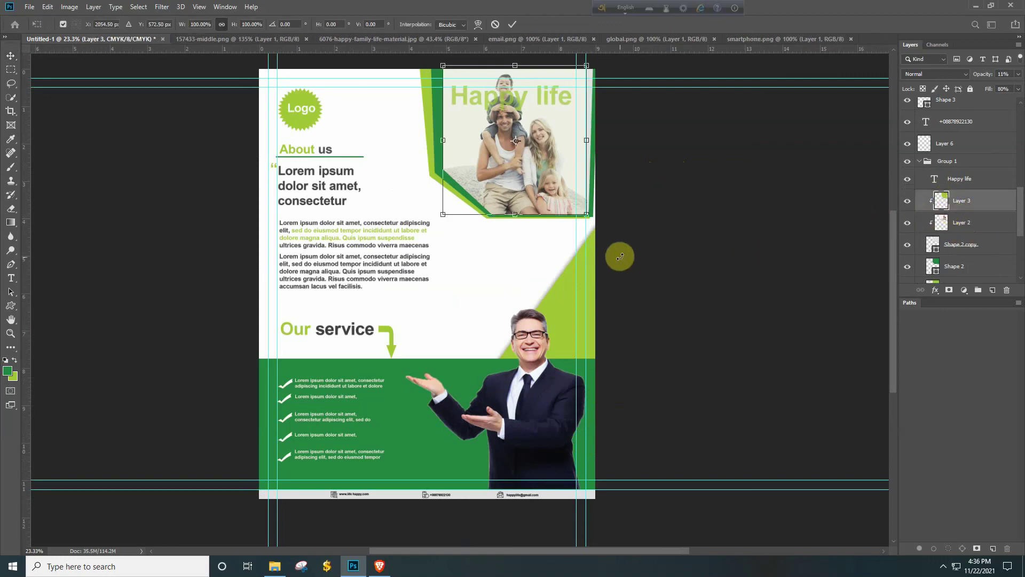
{"action": "left_click_drag", "start_coordinate": [590, 223], "coordinate": [646, 194]}
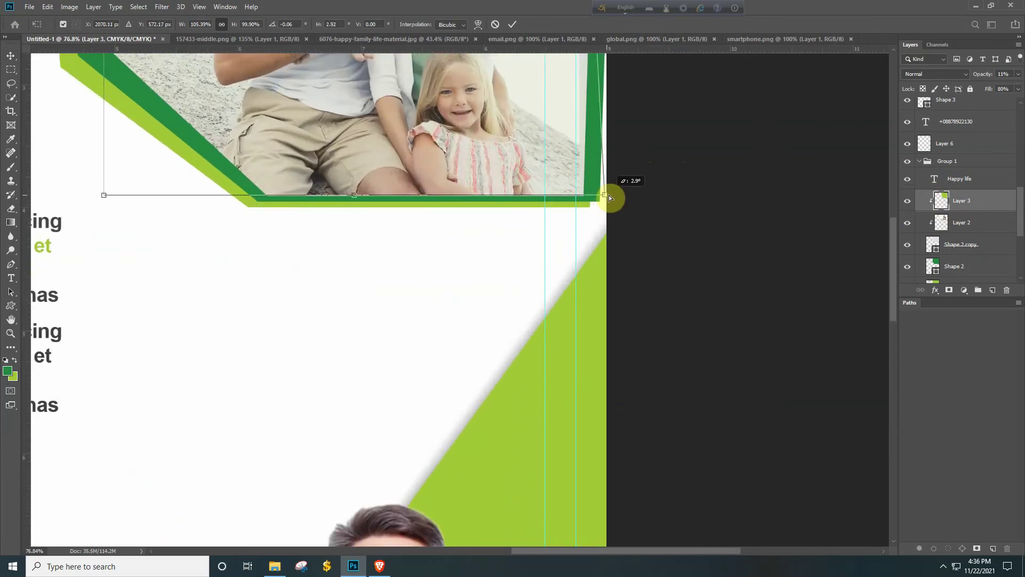
{"action": "key", "text": "Return"}
Distort the dark green Shape 2 frame by moving its lower-right corner outward so it covers the gap at the flyer's right edge.
{"action": "left_click_drag", "start_coordinate": [583, 264], "coordinate": [532, 278]}
{"action": "left_click_drag", "start_coordinate": [695, 265], "coordinate": [665, 318]}
{"action": "scroll", "coordinate": [971, 249], "scroll_direction": "down", "scroll_amount": 2}
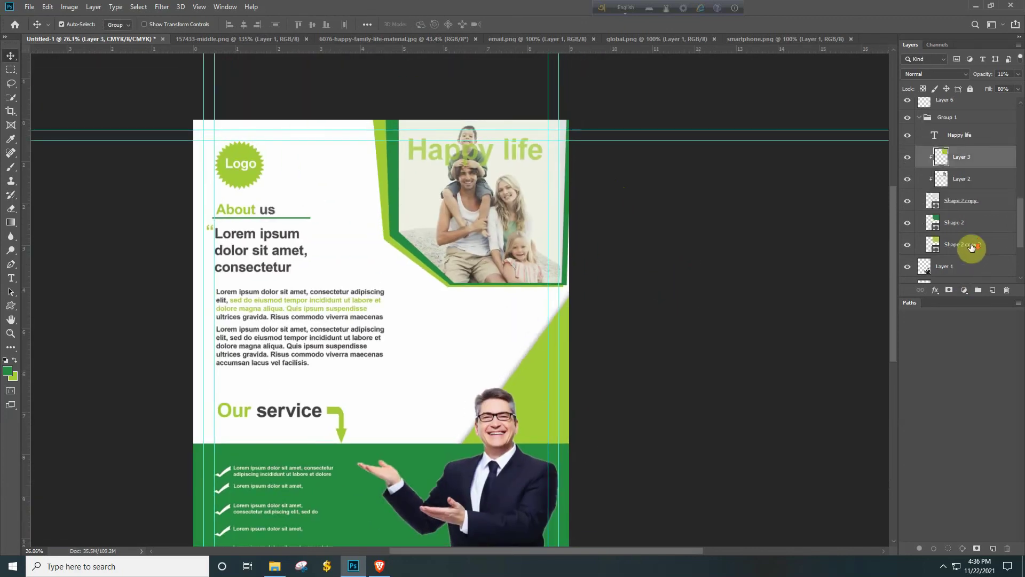
{"action": "left_click", "coordinate": [909, 225]}
{"action": "left_click", "coordinate": [909, 225]}
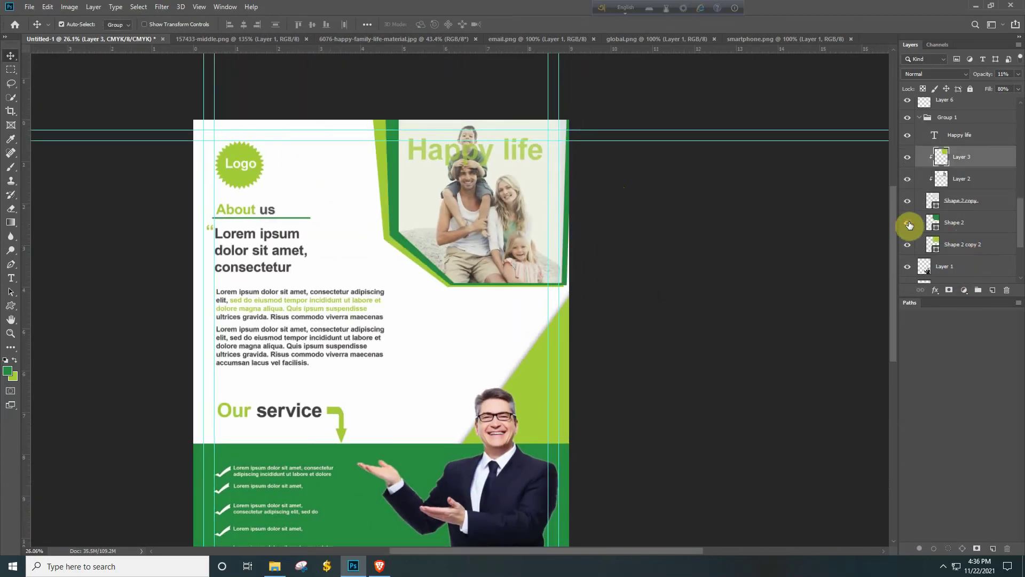
{"action": "left_click", "coordinate": [970, 225]}
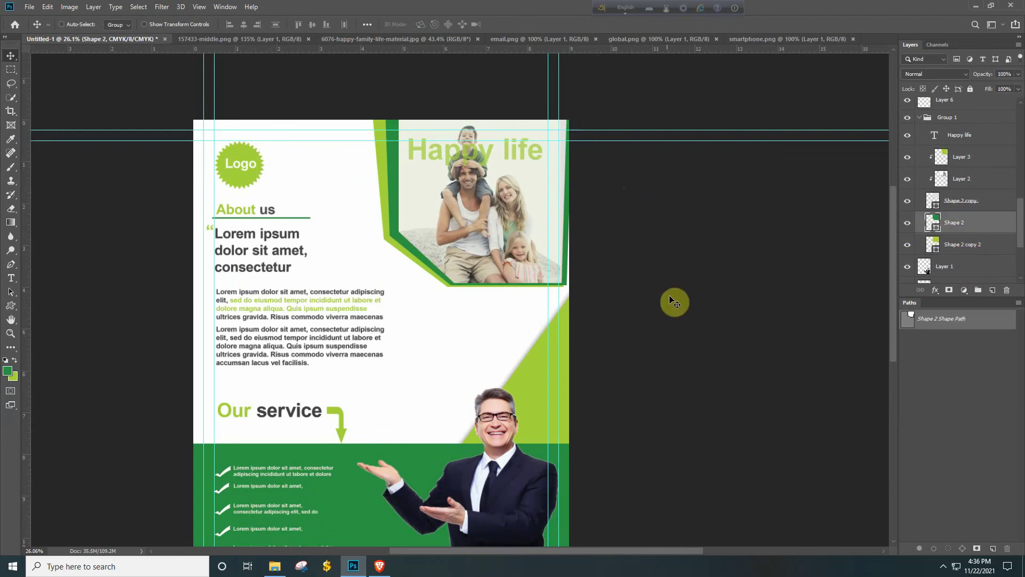
{"action": "key", "text": "ctrl+t"}
{"action": "left_click_drag", "start_coordinate": [575, 283], "coordinate": [650, 265]}
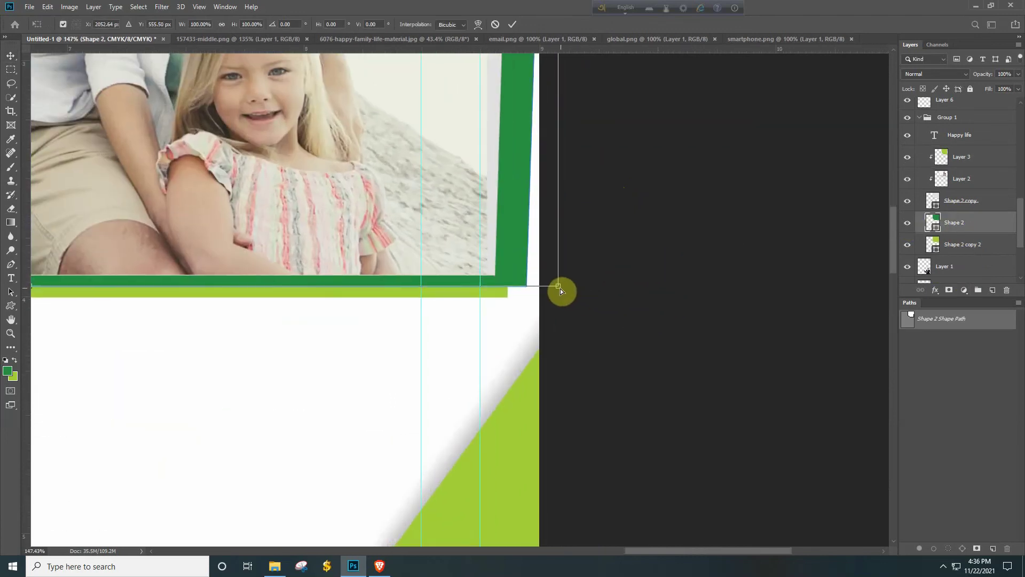
{"action": "left_click_drag", "start_coordinate": [558, 288], "coordinate": [460, 270]}
{"action": "key", "text": "Return"}
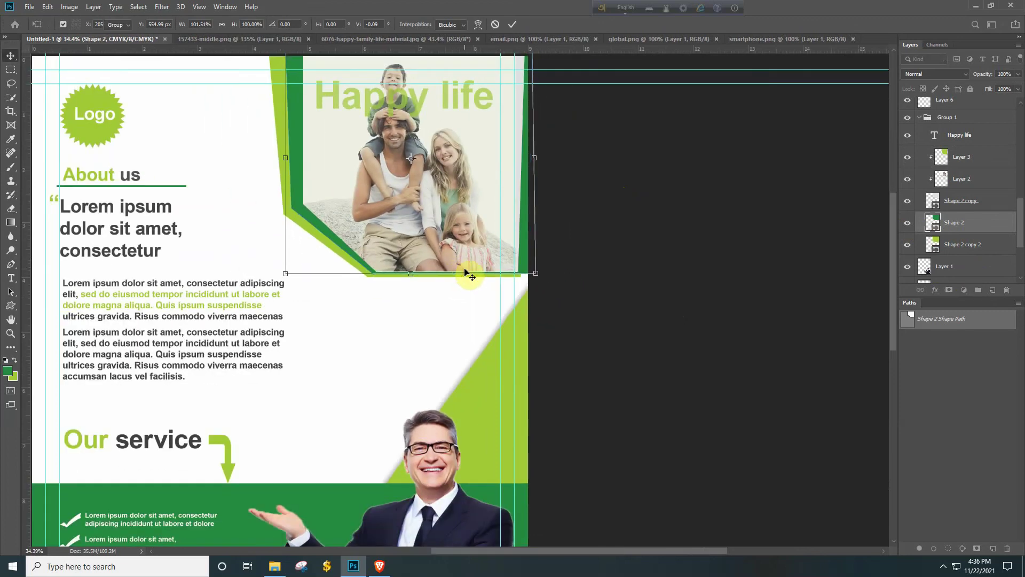
Extend the lower-right corner of the light green Shape 2 copy 2 frame to the flyer's right edge.
{"action": "left_click", "coordinate": [985, 246]}
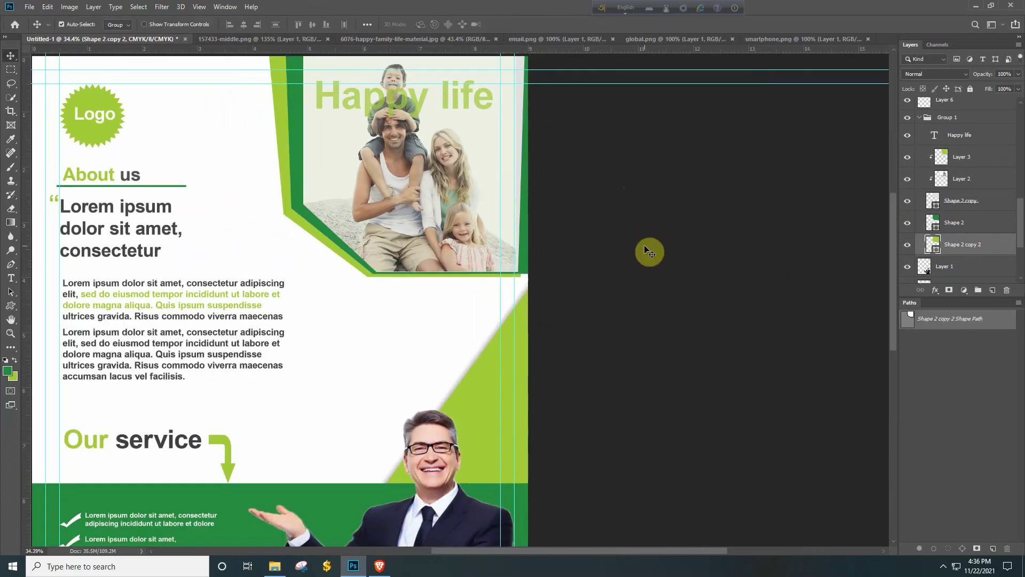
{"action": "key", "text": "ctrl+t"}
{"action": "left_click_drag", "start_coordinate": [526, 270], "coordinate": [428, 288]}
{"action": "key", "text": "Return"}
{"action": "left_click_drag", "start_coordinate": [508, 253], "coordinate": [526, 241]}
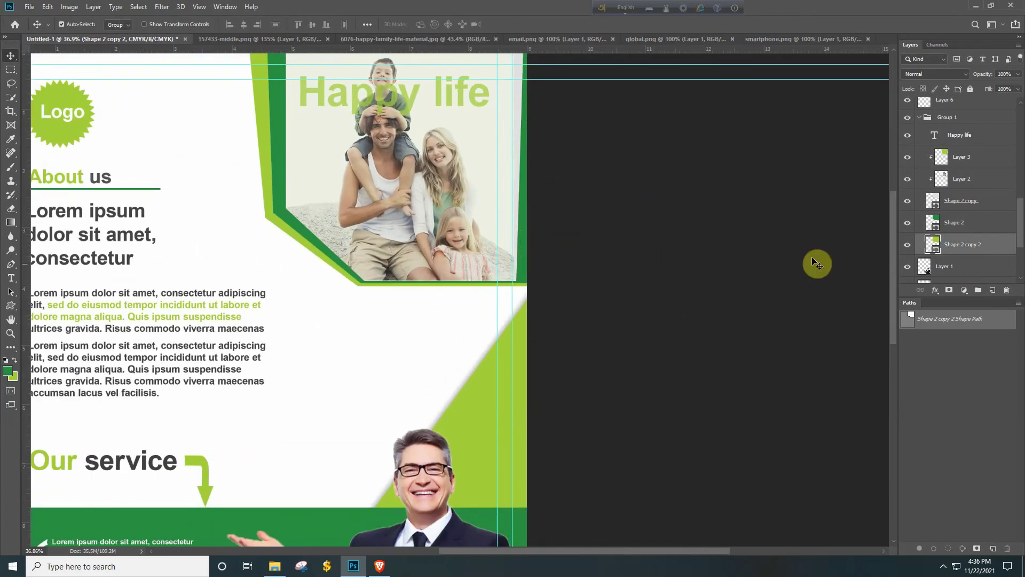
{"action": "mouse_move", "coordinate": [569, 262]}
{"action": "left_mouse_down"}
{"action": "mouse_move", "coordinate": [533, 276]}
{"action": "mouse_move", "coordinate": [556, 248]}
{"action": "left_mouse_up"}
{"action": "left_click_drag", "start_coordinate": [563, 295], "coordinate": [486, 291]}
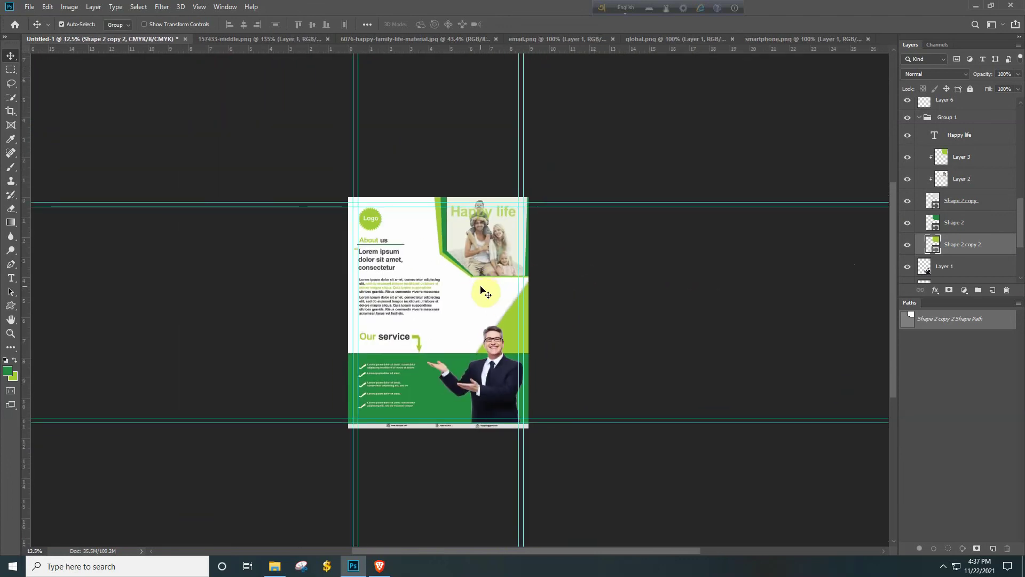
{"action": "mouse_move", "coordinate": [476, 366]}
{"action": "left_mouse_down"}
{"action": "mouse_move", "coordinate": [513, 339]}
{"action": "mouse_move", "coordinate": [472, 354]}
{"action": "left_mouse_up"}
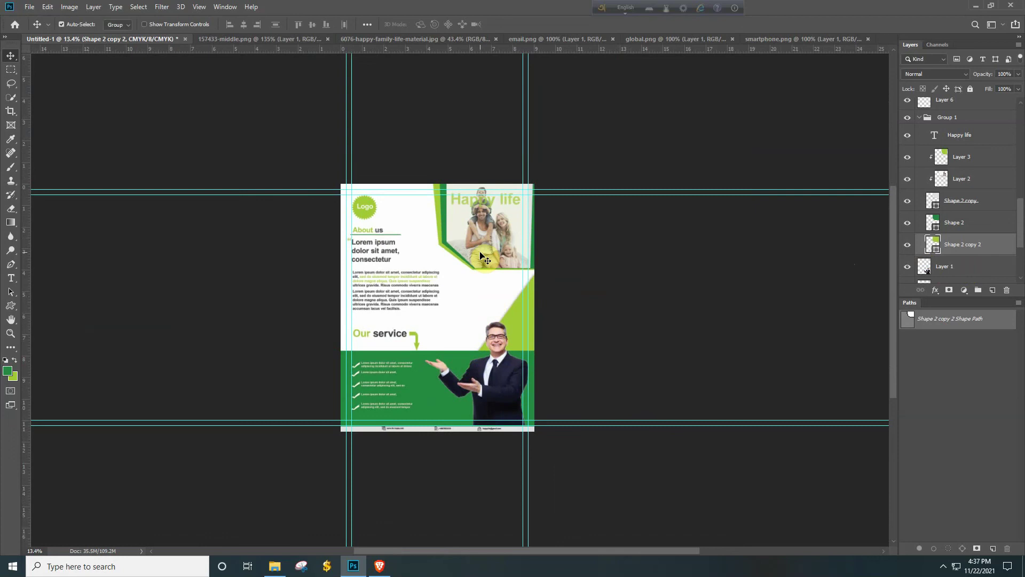
{"action": "left_click", "coordinate": [943, 566]}
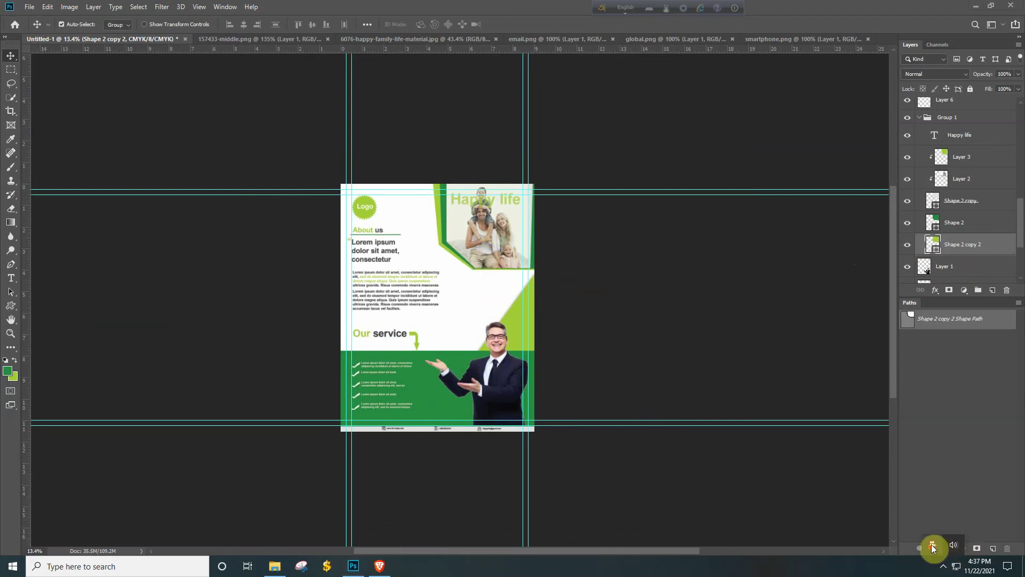
{"action": "right_click", "coordinate": [932, 550]}
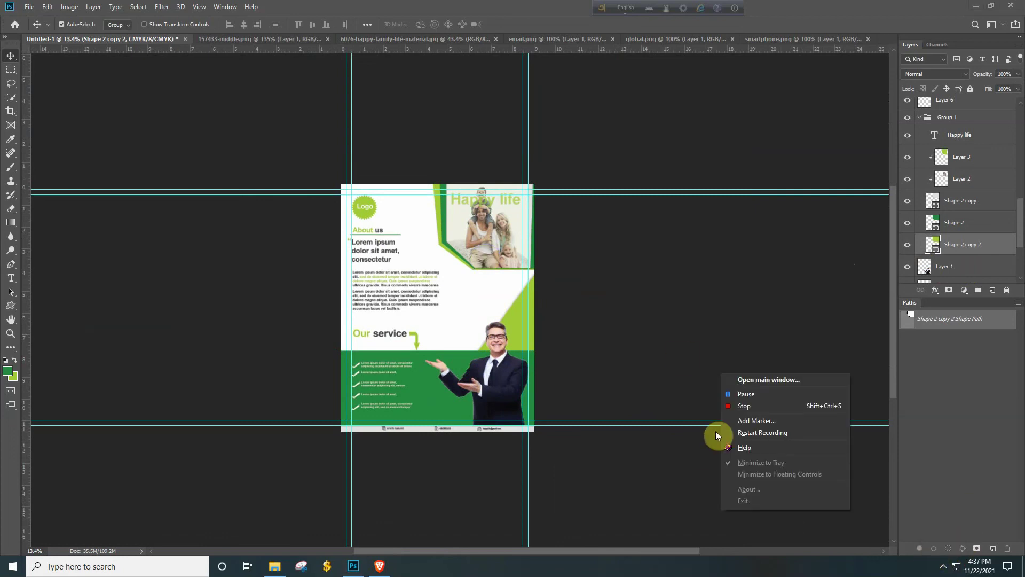